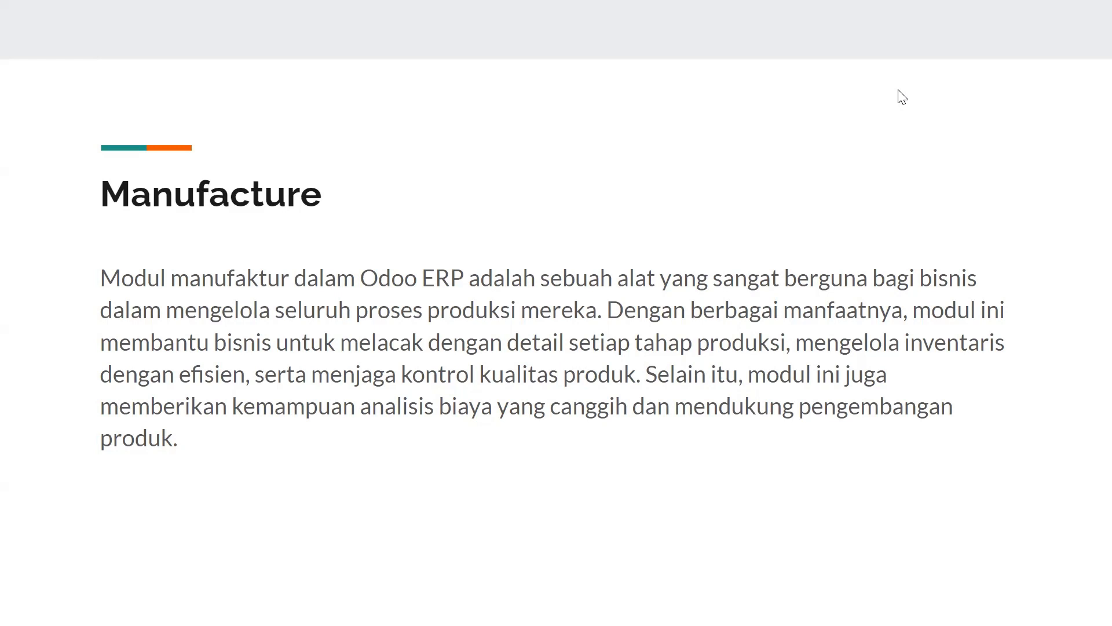
Advance the slideshow to the 'Fitur-Fitur Manufacture' slide
{"action": "key", "text": "Right"}
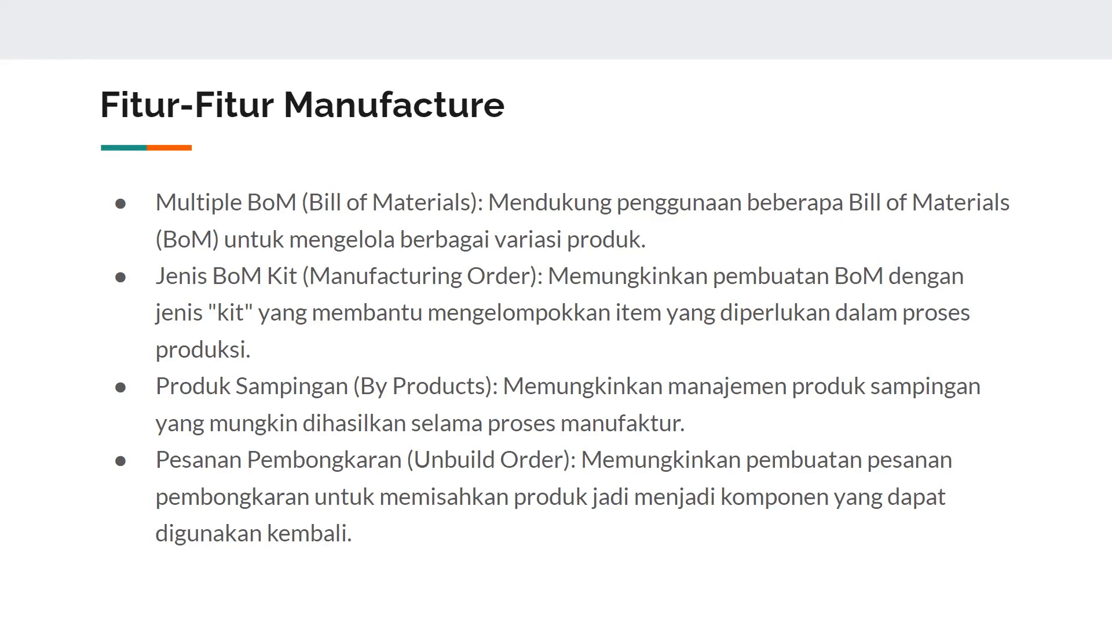
Move on to the next manufacture features slide
{"action": "key", "text": "Right"}
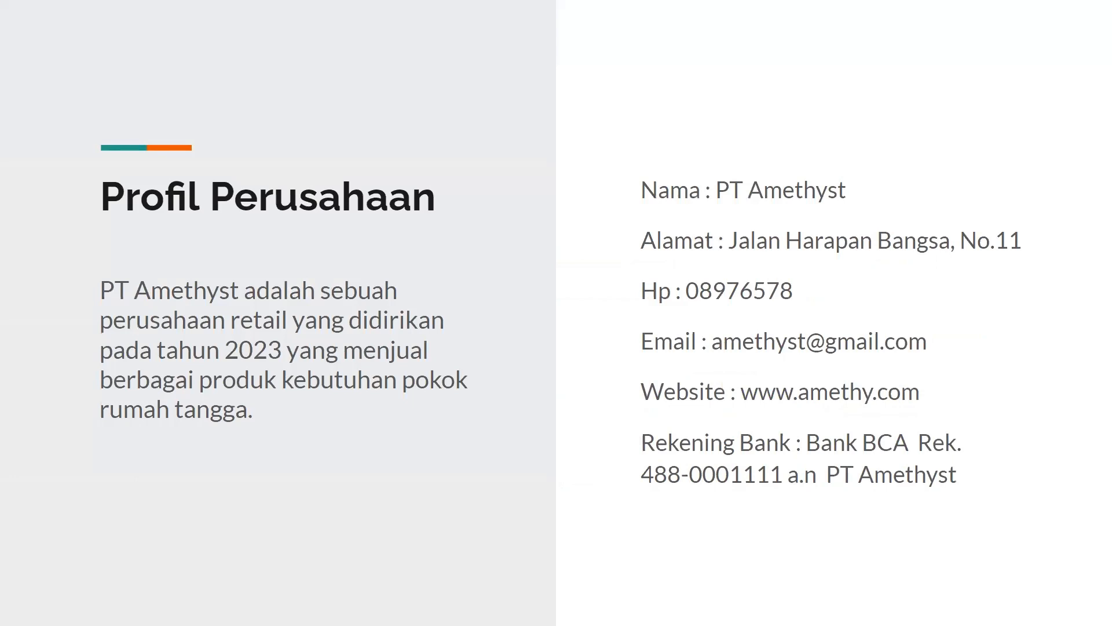
Advance to the Skenario slide with the FG_78236 Table Kit order table
{"action": "key", "text": "Right"}
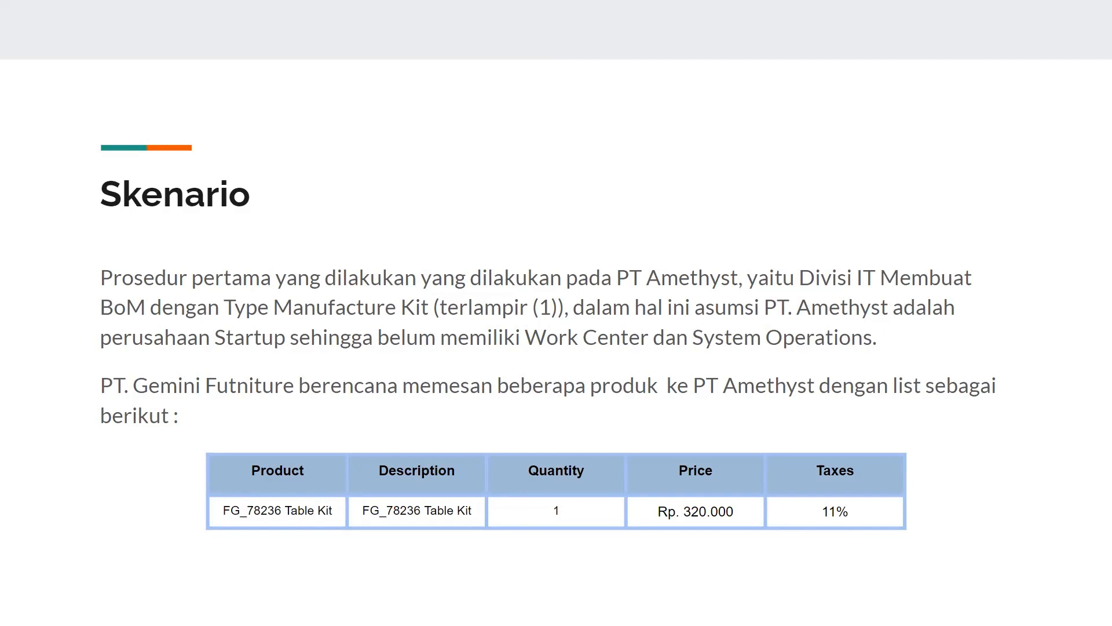
Step through the Skenario slides, past the BOM-FURN-002 table, to the Role User slide
{"action": "key", "text": "Right"}
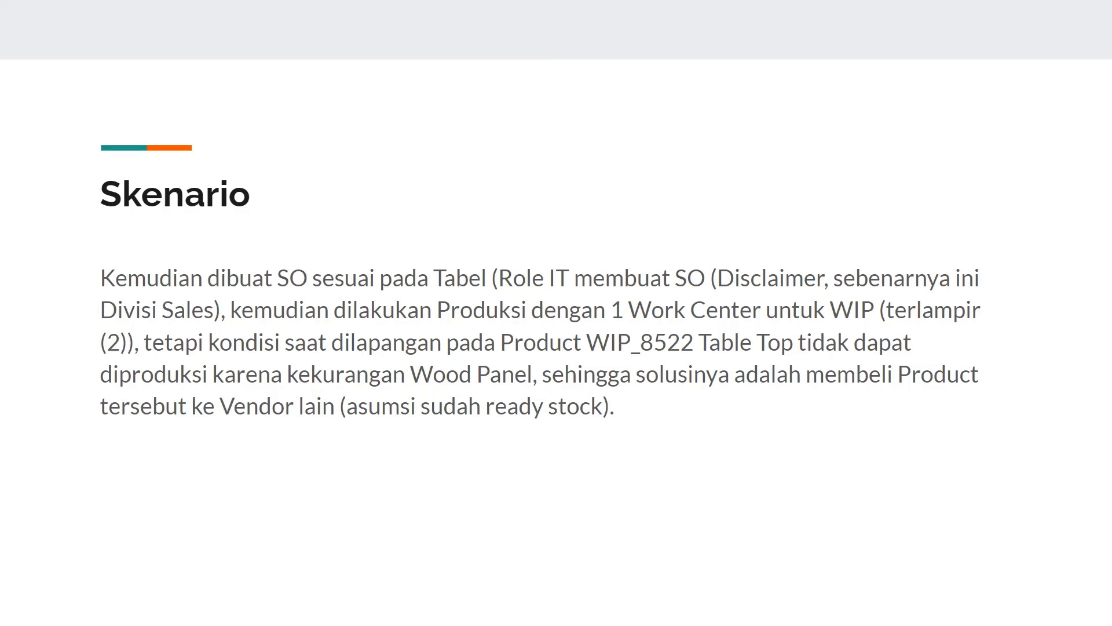
{"action": "key", "text": "Right"}
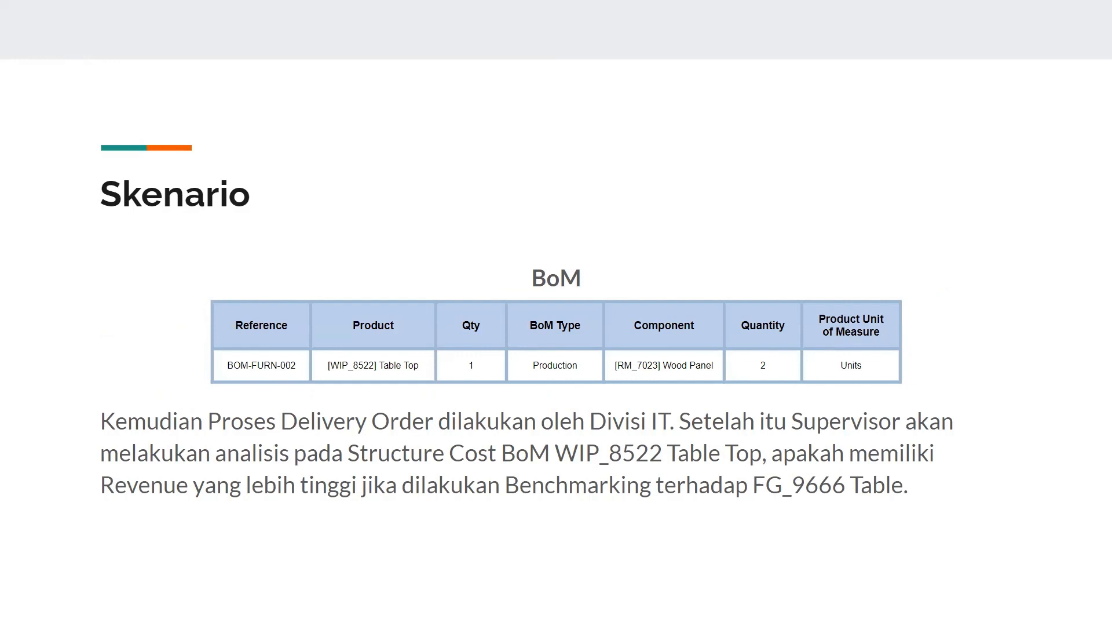
{"action": "key", "text": "Right"}
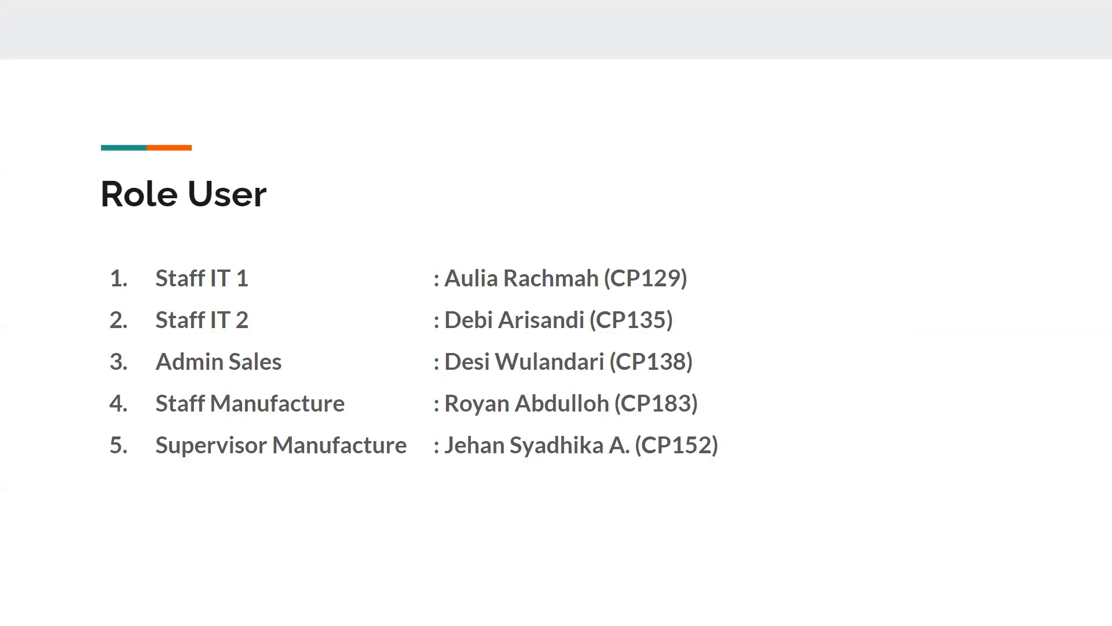
Advance to the Role User slide listing the five roles
{"action": "key", "text": "Right"}
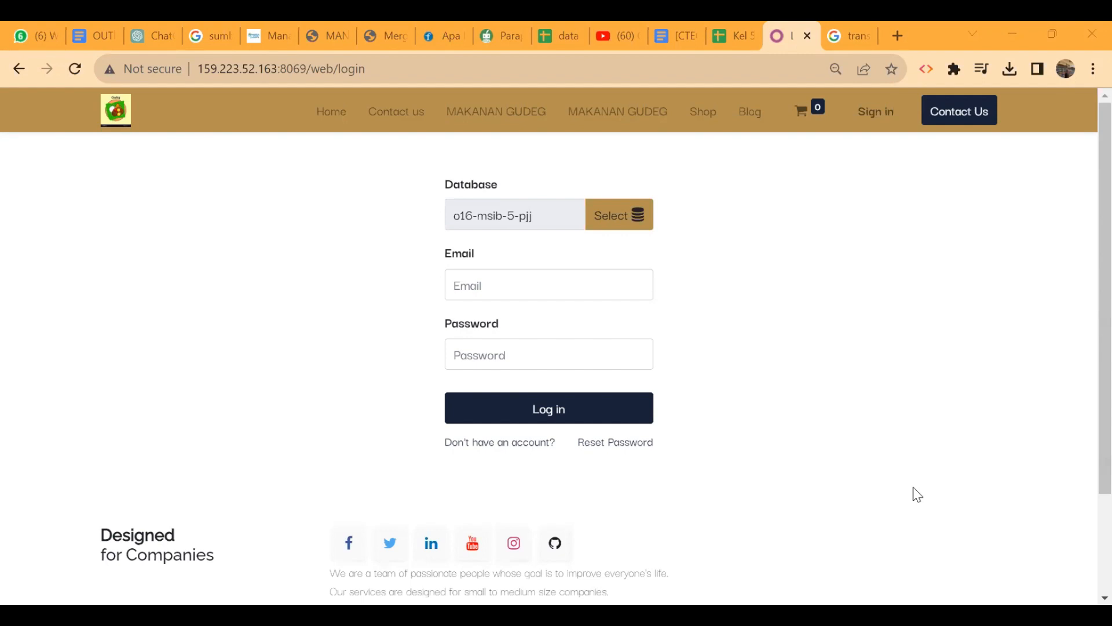
Check the login details in the spreadsheet, then log in to Odoo with the administrator credentials
{"action": "left_click", "coordinate": [729, 29]}
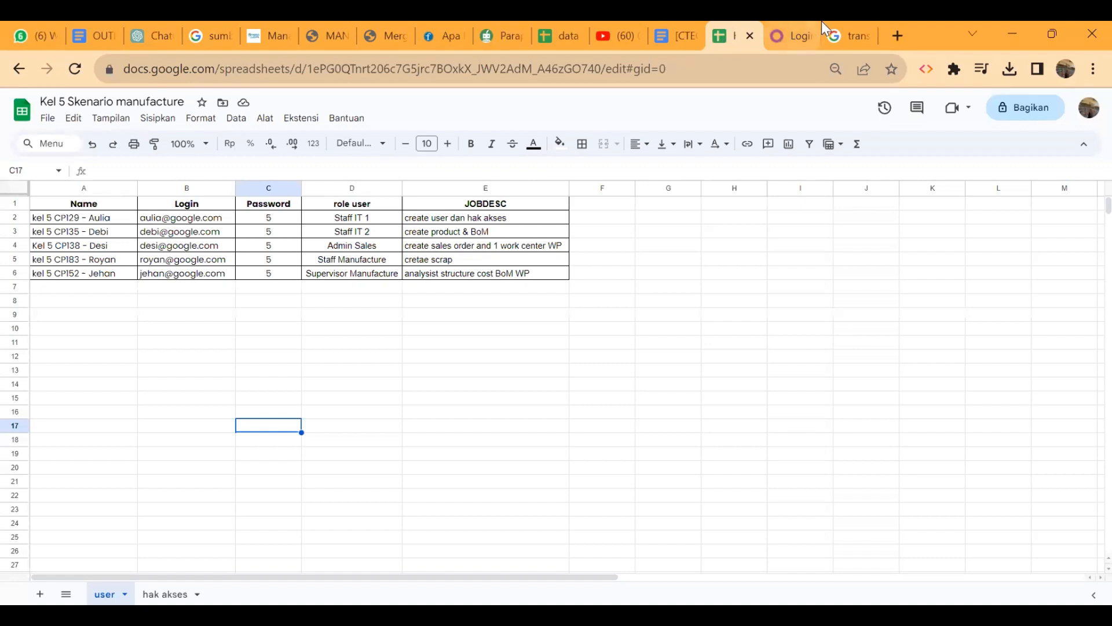
{"action": "left_click", "coordinate": [785, 26]}
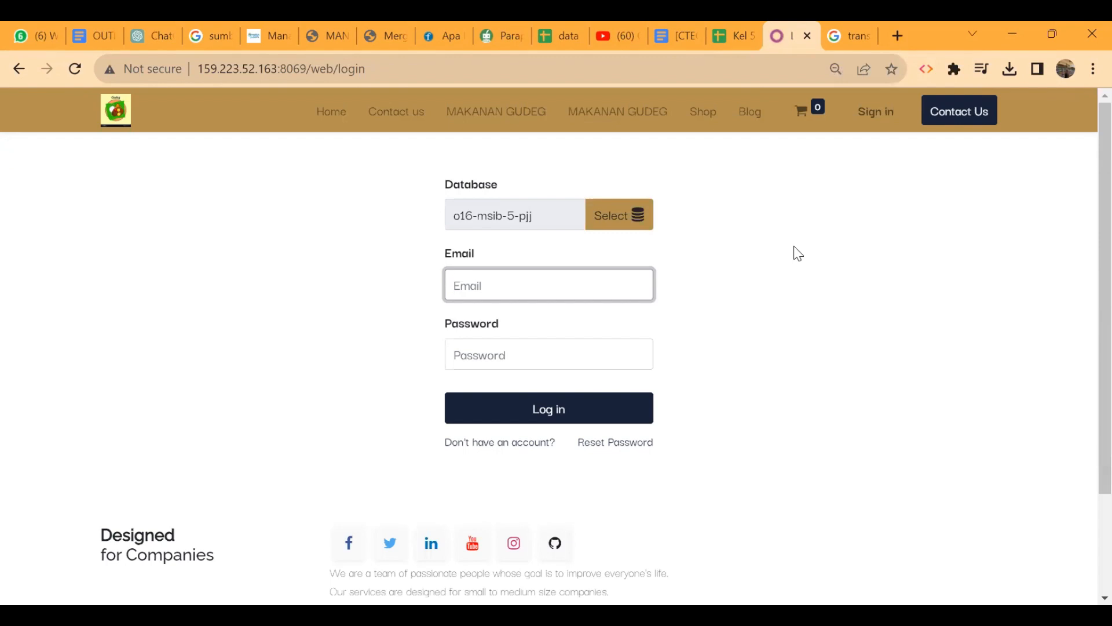
{"action": "type", "text": "admin"}
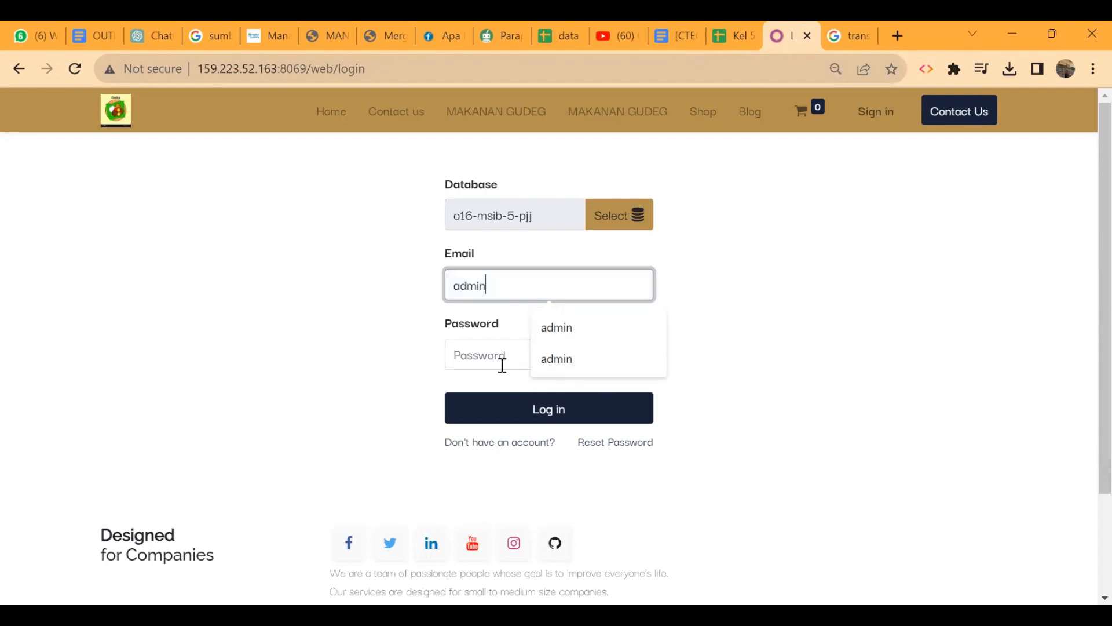
{"action": "left_click", "coordinate": [493, 365]}
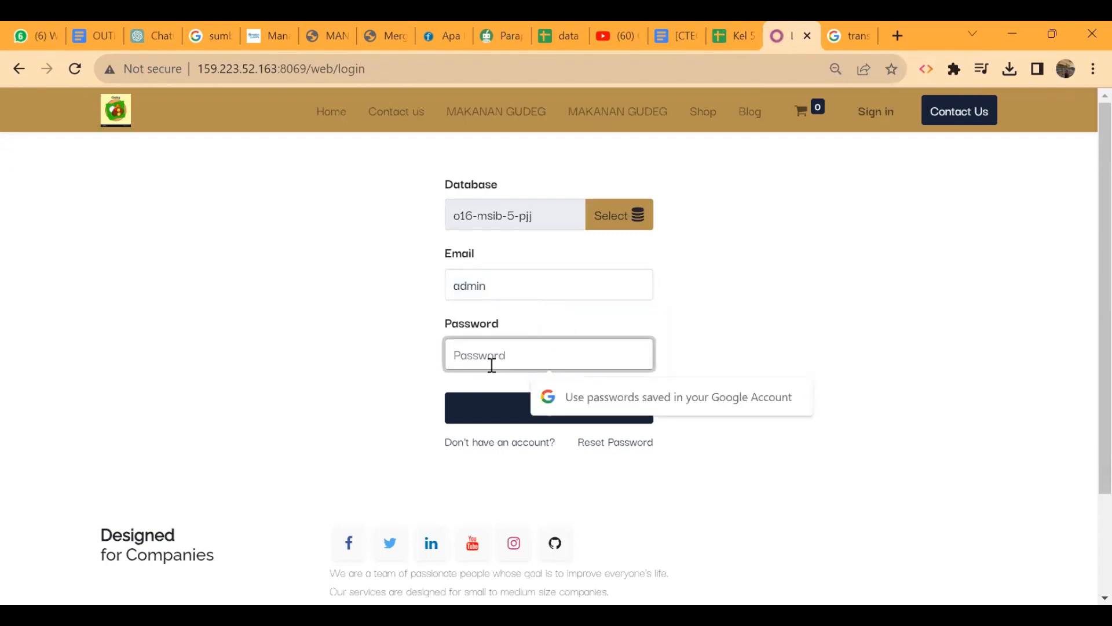
{"action": "type", "text": "admin"}
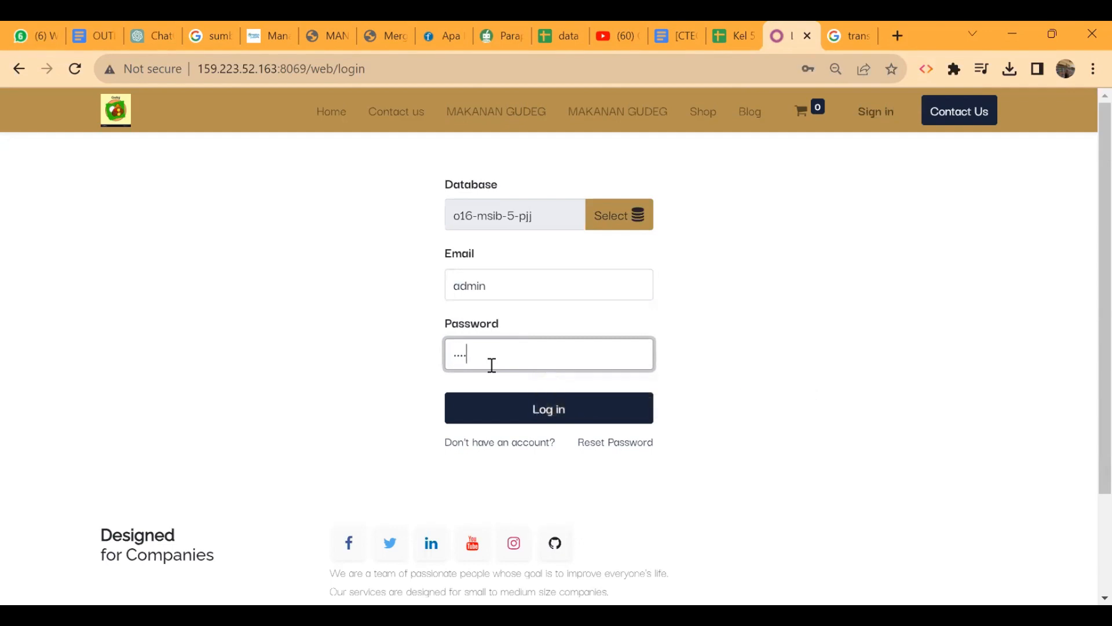
{"action": "key", "text": "Return"}
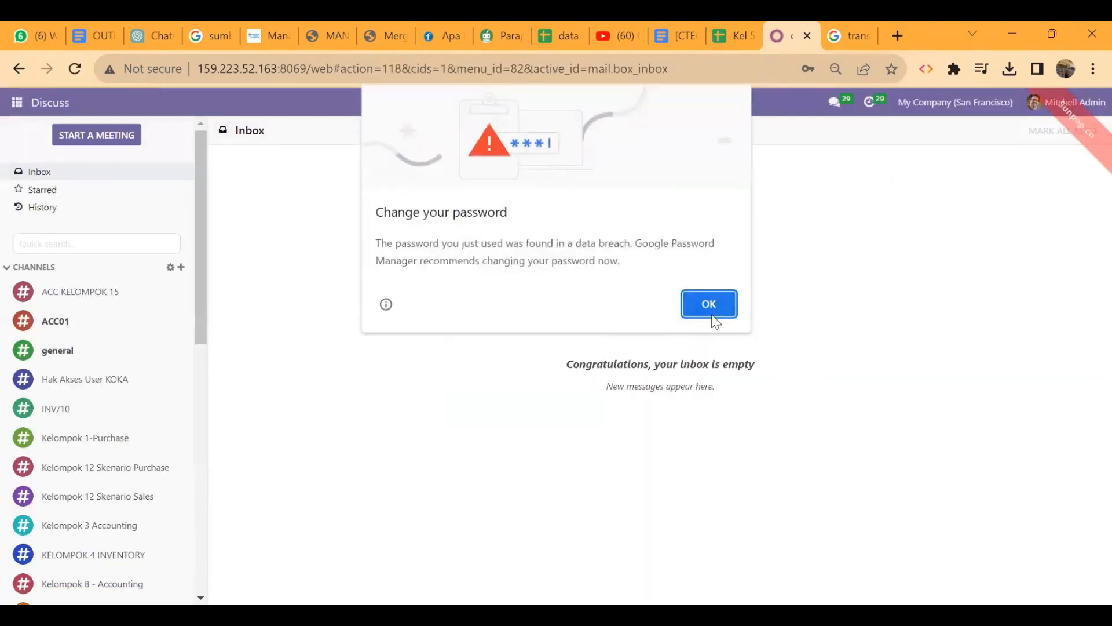
Dismiss the password warning and open the Users import page via Settings > Manage Users
{"action": "left_click", "coordinate": [714, 317]}
{"action": "left_click", "coordinate": [17, 102]}
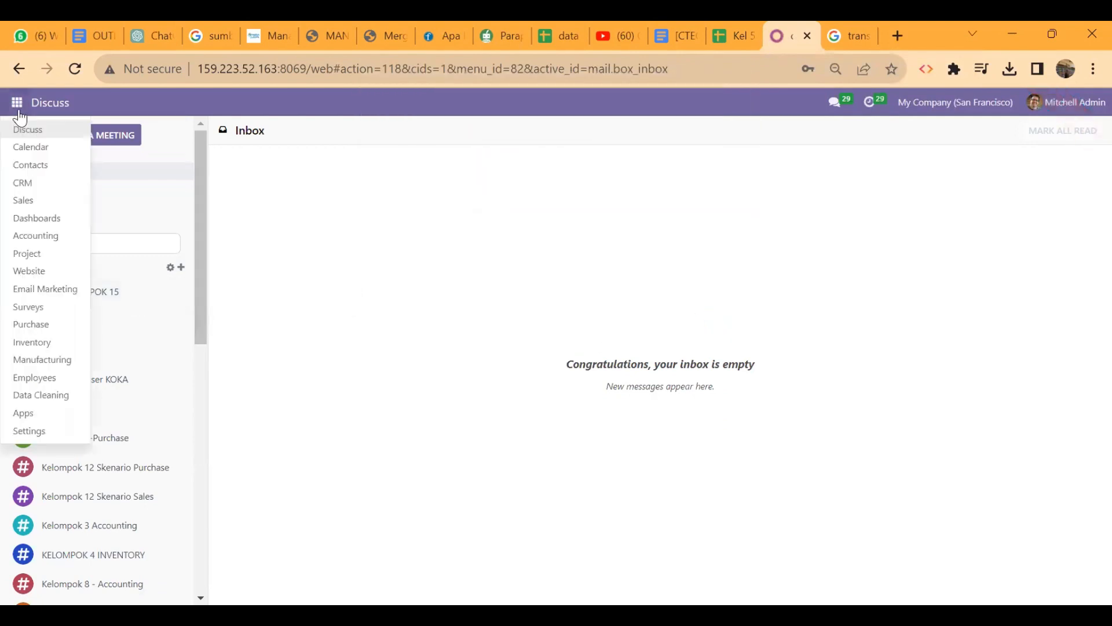
{"action": "left_click", "coordinate": [32, 432]}
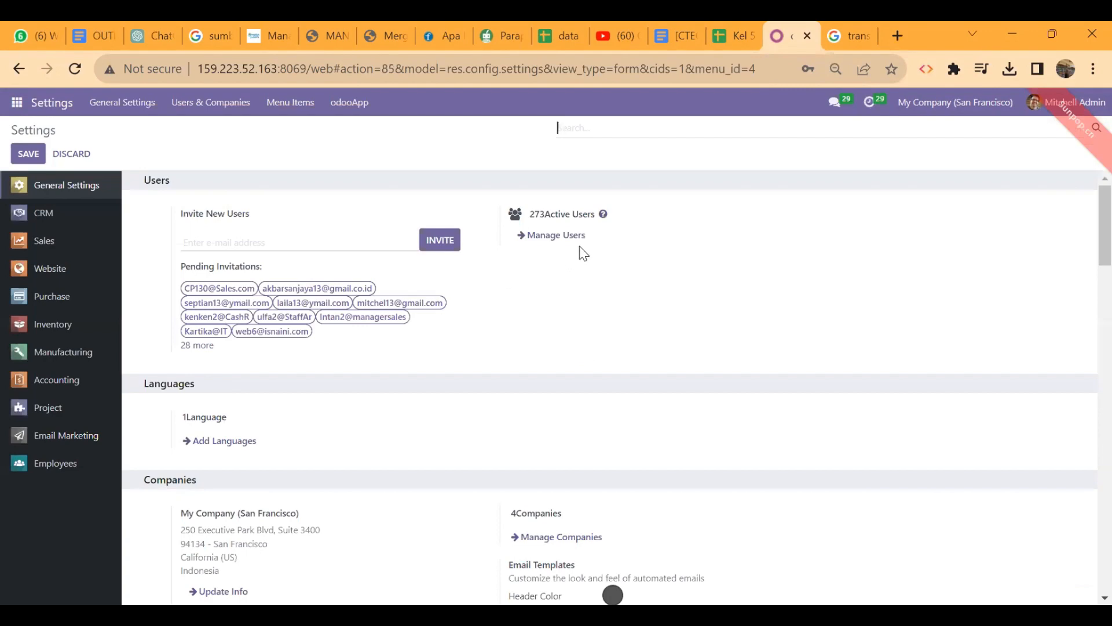
{"action": "left_click", "coordinate": [571, 241]}
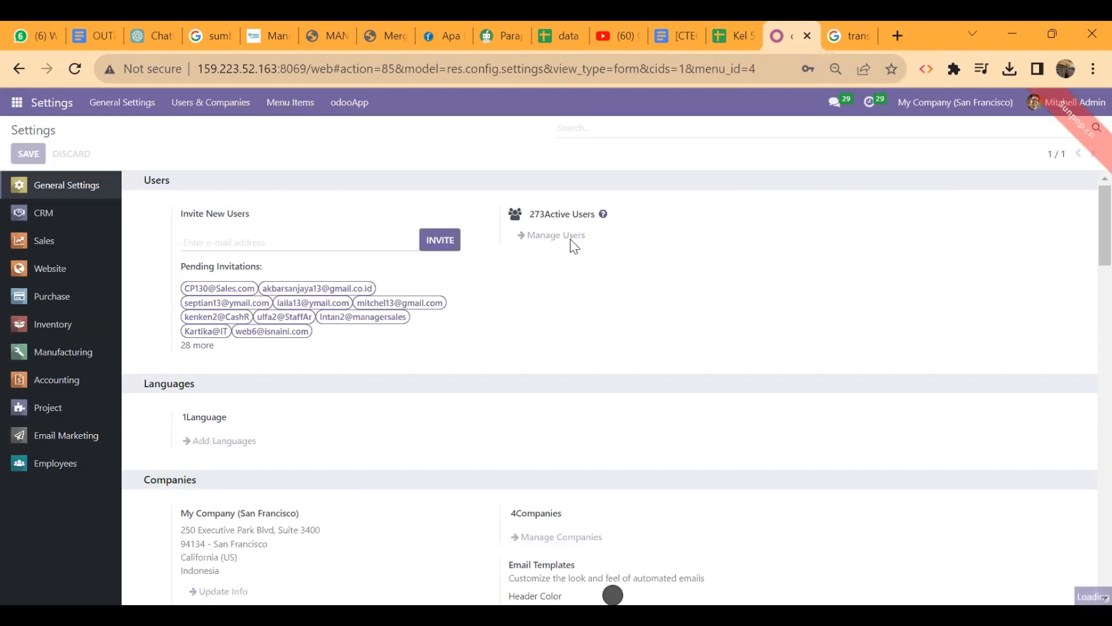
{"action": "left_click", "coordinate": [698, 155]}
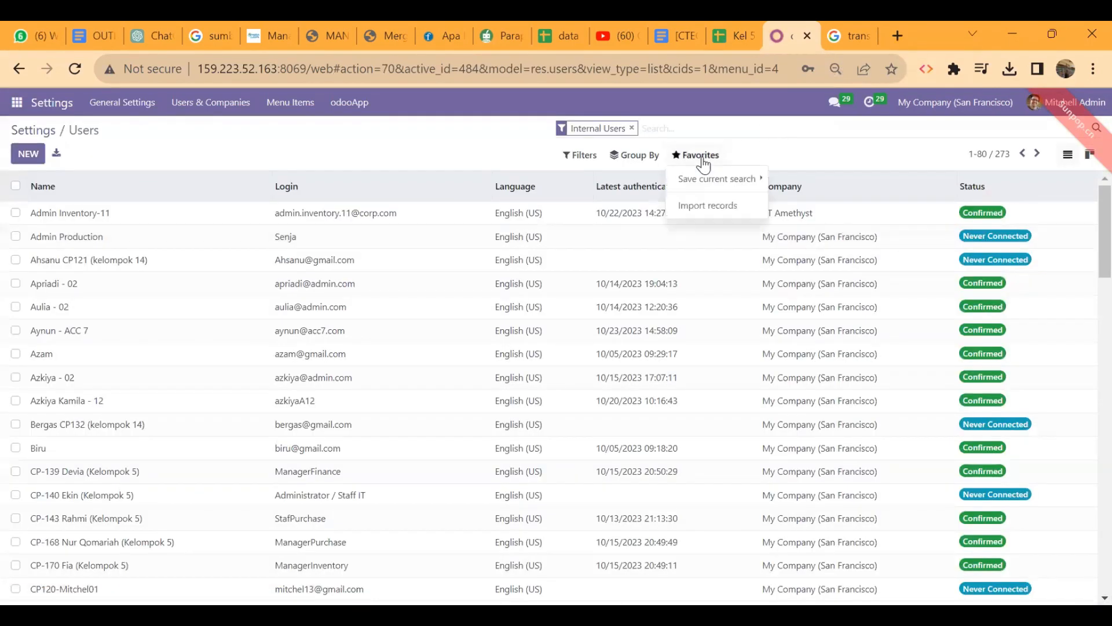
{"action": "left_click", "coordinate": [736, 208]}
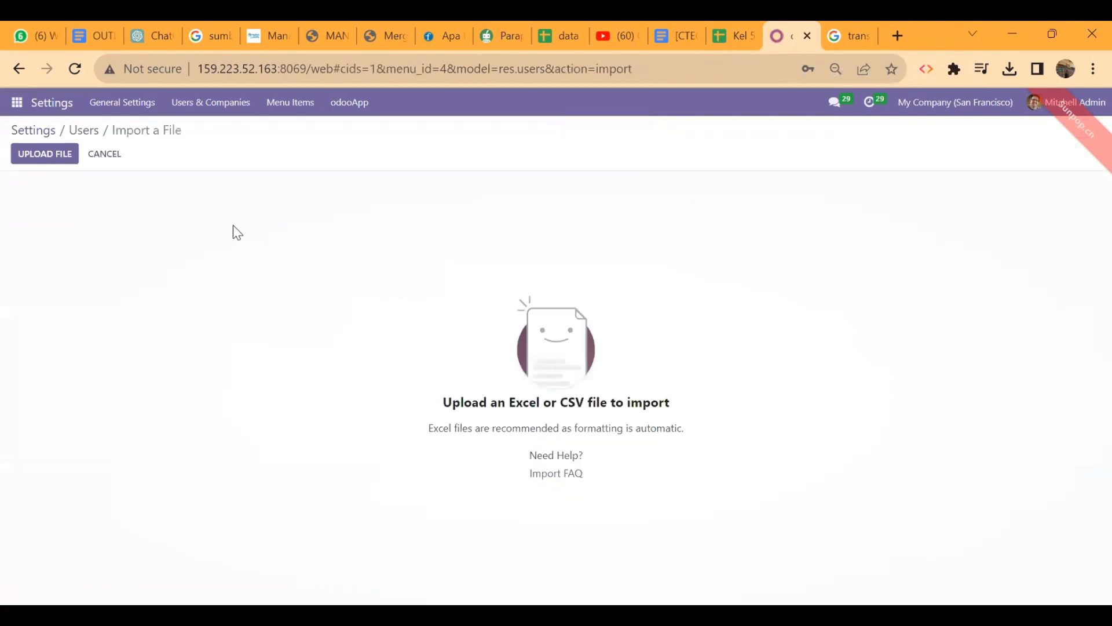
Upload 'Kel 5 Skenario manufacture.xlsx', test it, and import the five users
{"action": "left_click", "coordinate": [61, 157]}
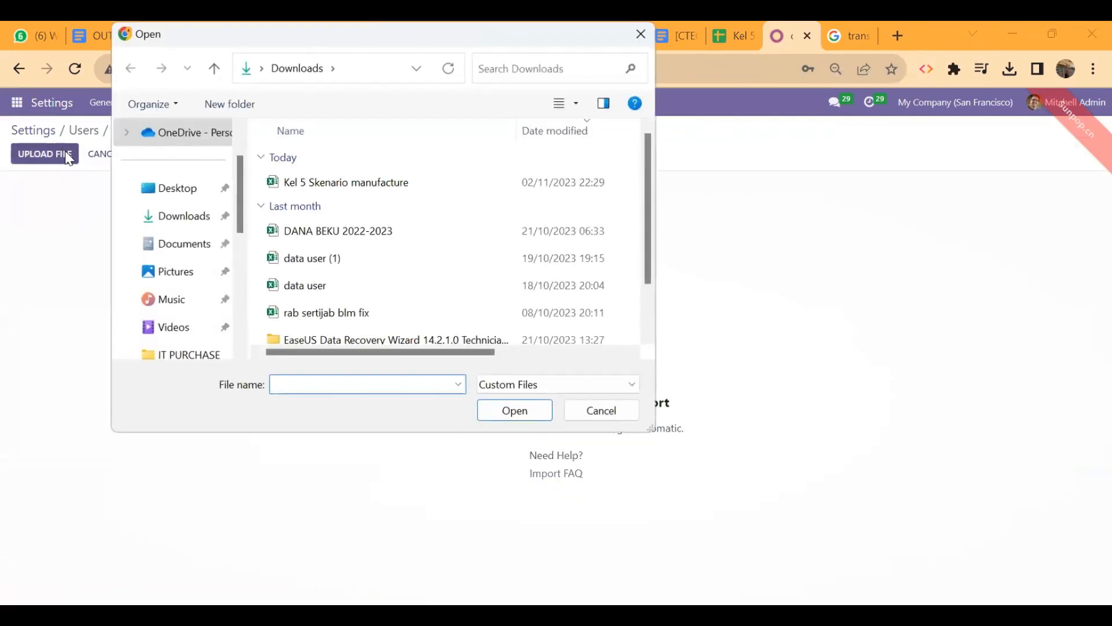
{"action": "left_click", "coordinate": [341, 187]}
{"action": "left_click", "coordinate": [512, 413]}
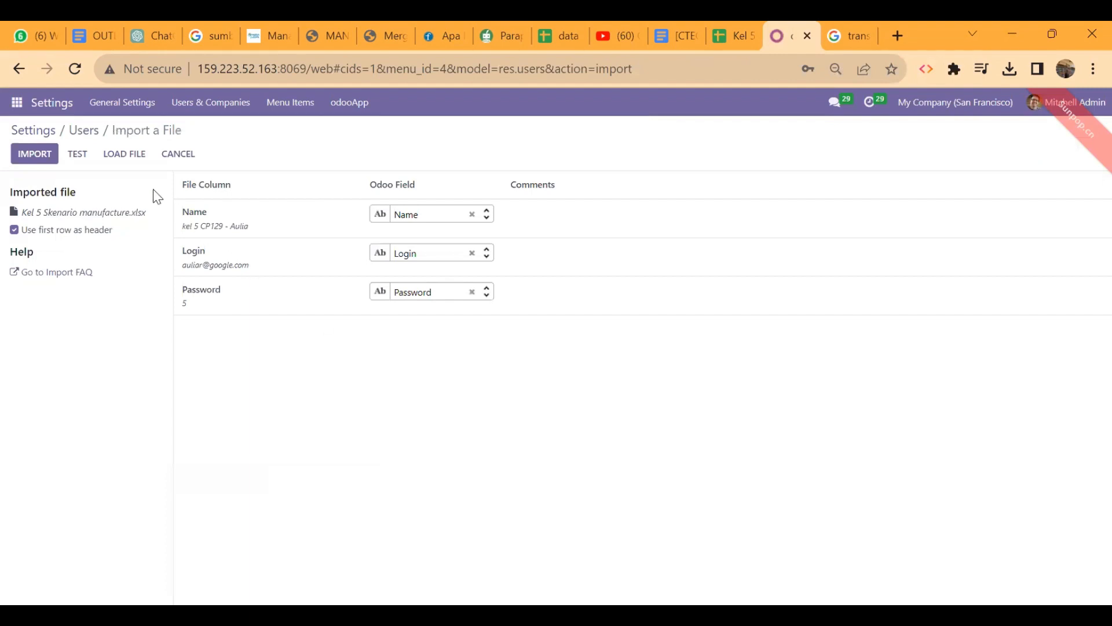
{"action": "left_click", "coordinate": [78, 154]}
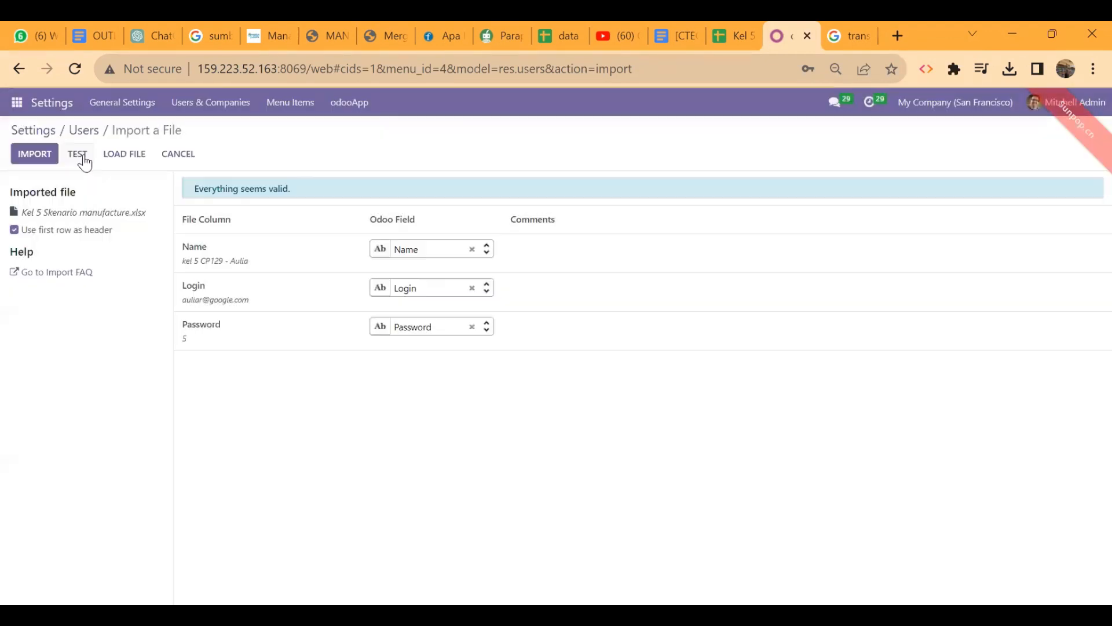
{"action": "left_click", "coordinate": [47, 153]}
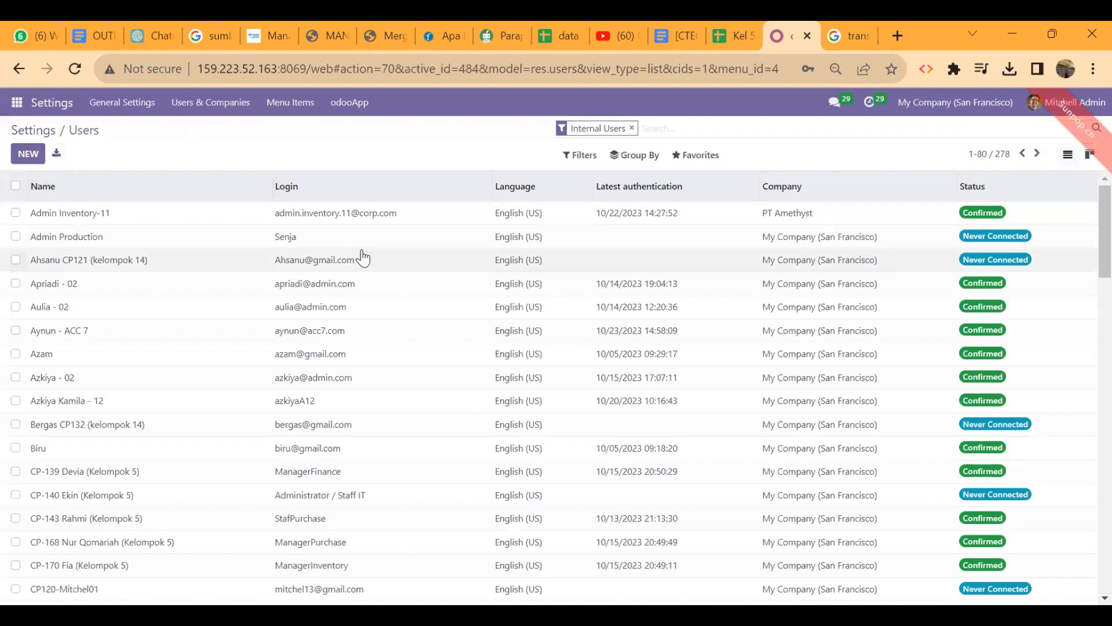
Search users for 'kel 5' and compare the results with the 'hak akses' sheet
{"action": "type", "text": "kel 5"}
{"action": "key", "text": "Return"}
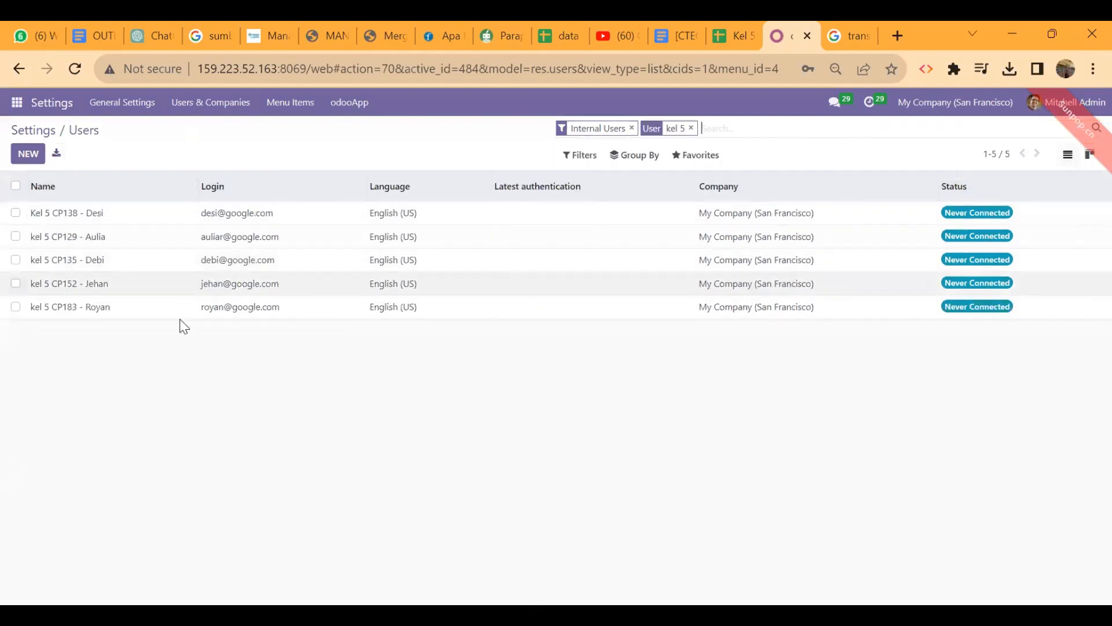
{"action": "left_click", "coordinate": [723, 20]}
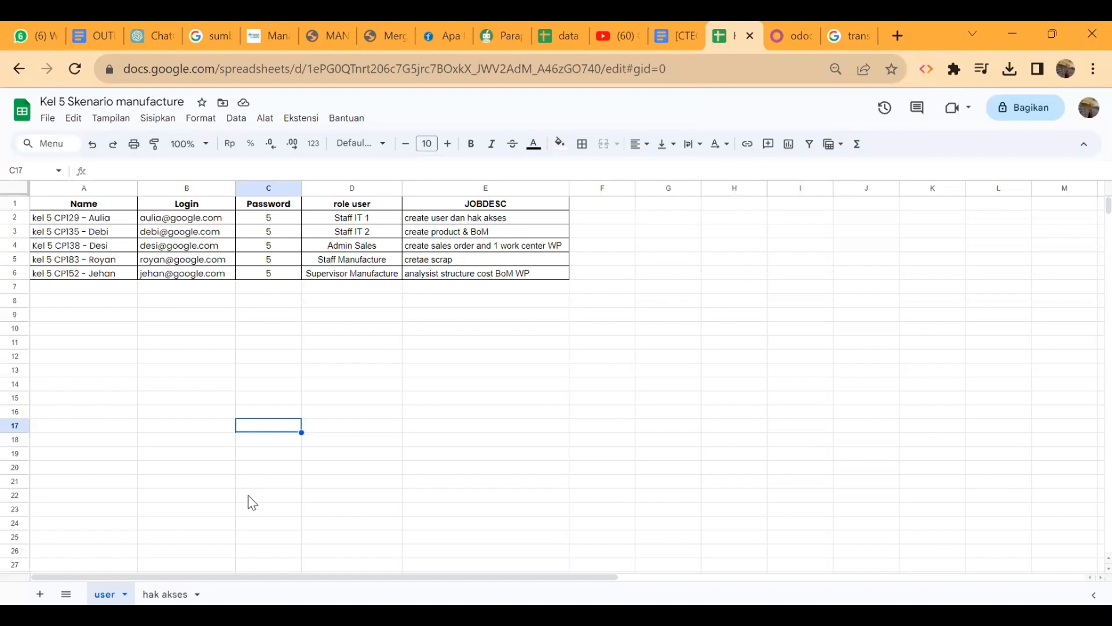
{"action": "left_click", "coordinate": [162, 594]}
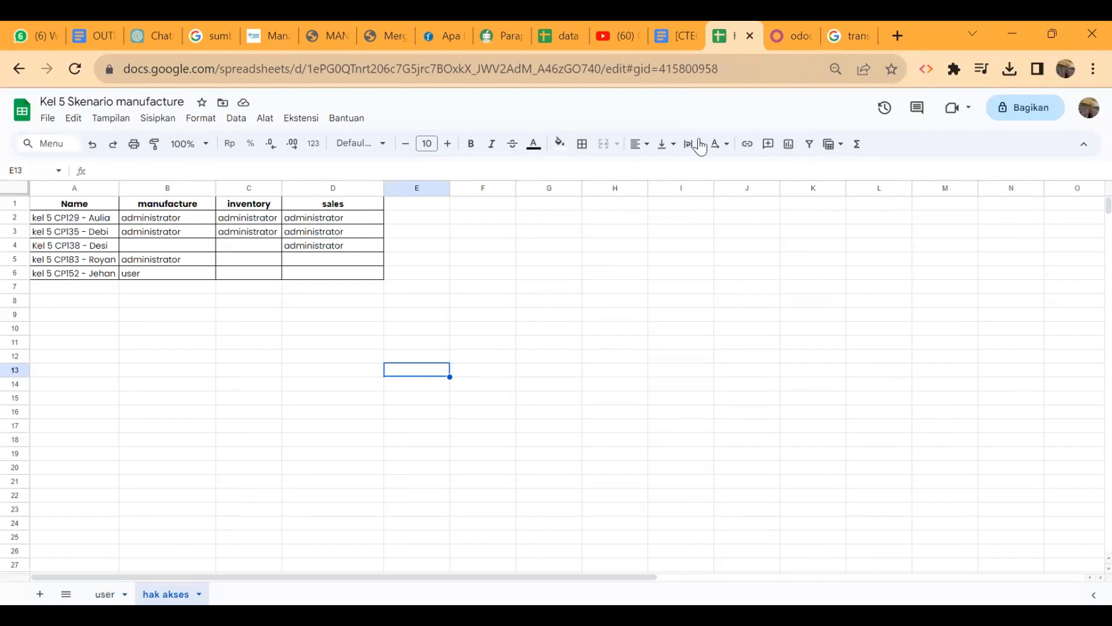
{"action": "left_click", "coordinate": [793, 32]}
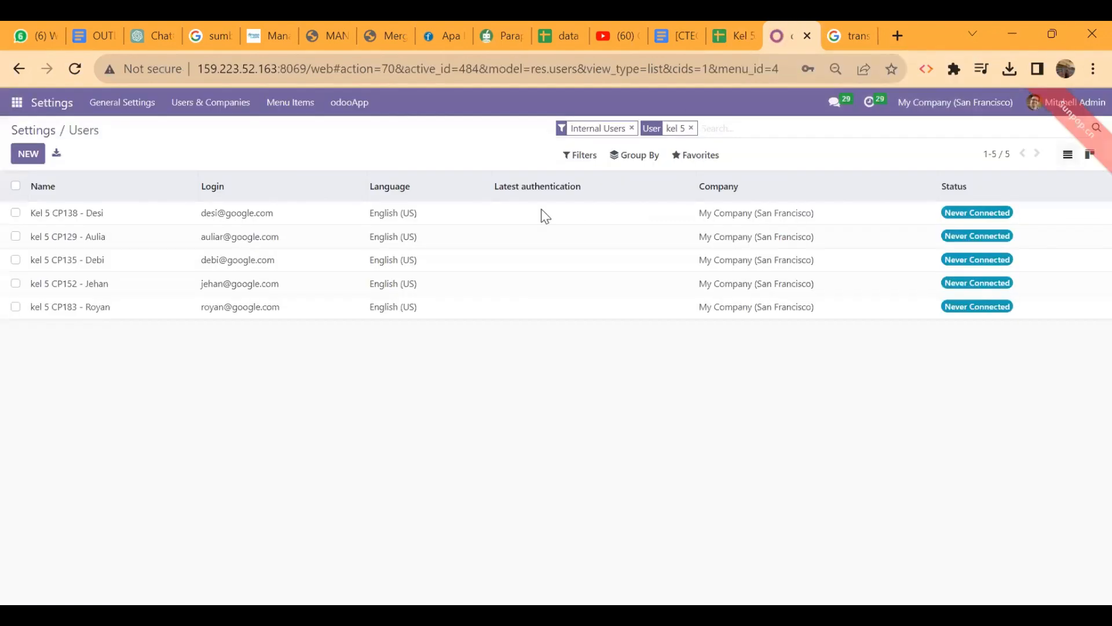
Open the second listed kel 5 user's form and scroll through its access rights
{"action": "double_click", "coordinate": [376, 243]}
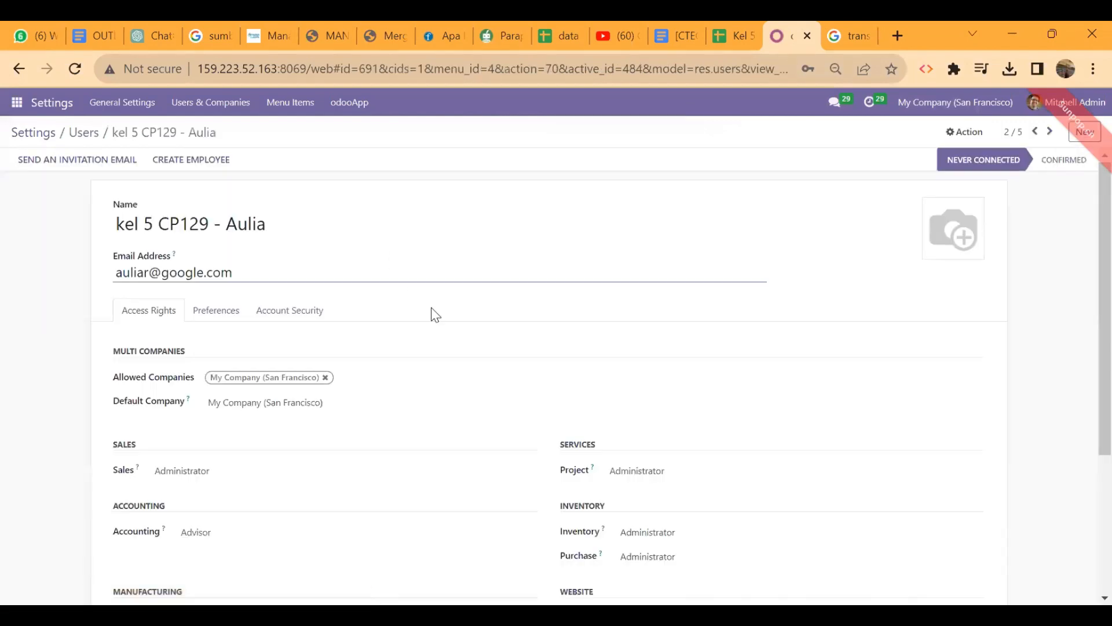
{"action": "scroll", "coordinate": [447, 335], "scroll_direction": "down", "scroll_amount": 4}
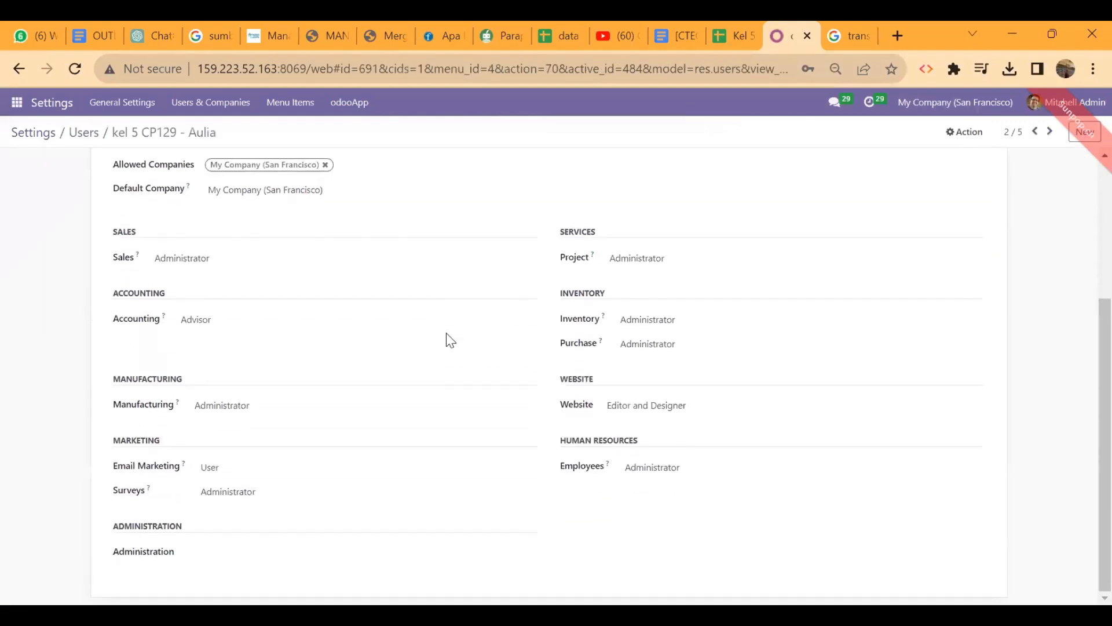
{"action": "scroll", "coordinate": [446, 338], "scroll_direction": "up", "scroll_amount": 4}
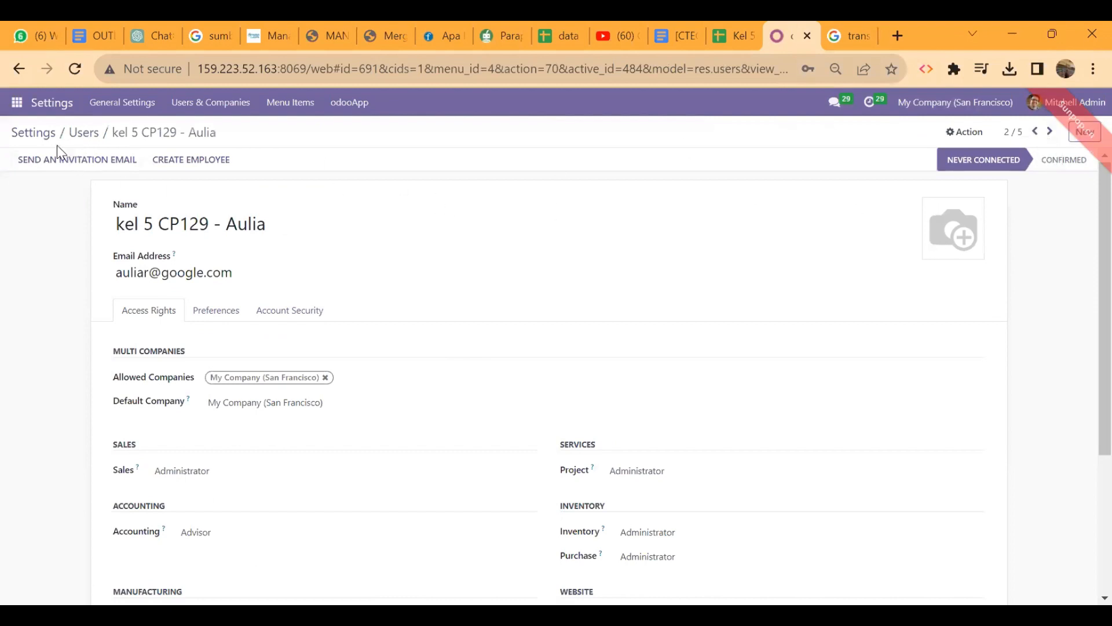
{"action": "left_click", "coordinate": [82, 133]}
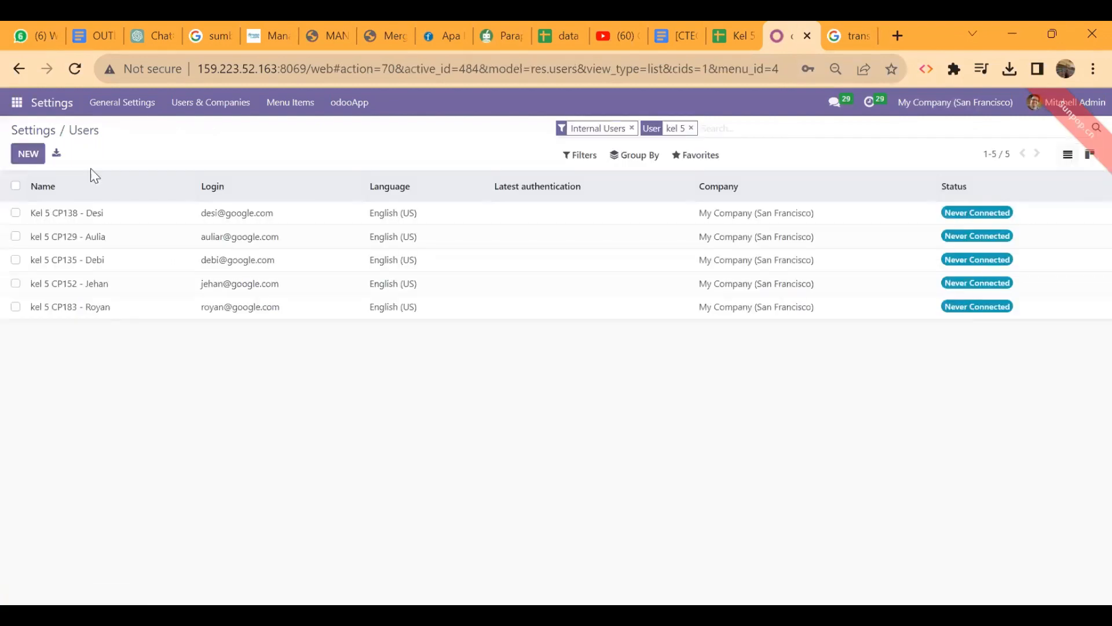
Review the CP135 user's access rights against the hak akses plan sheet
{"action": "left_click", "coordinate": [137, 260]}
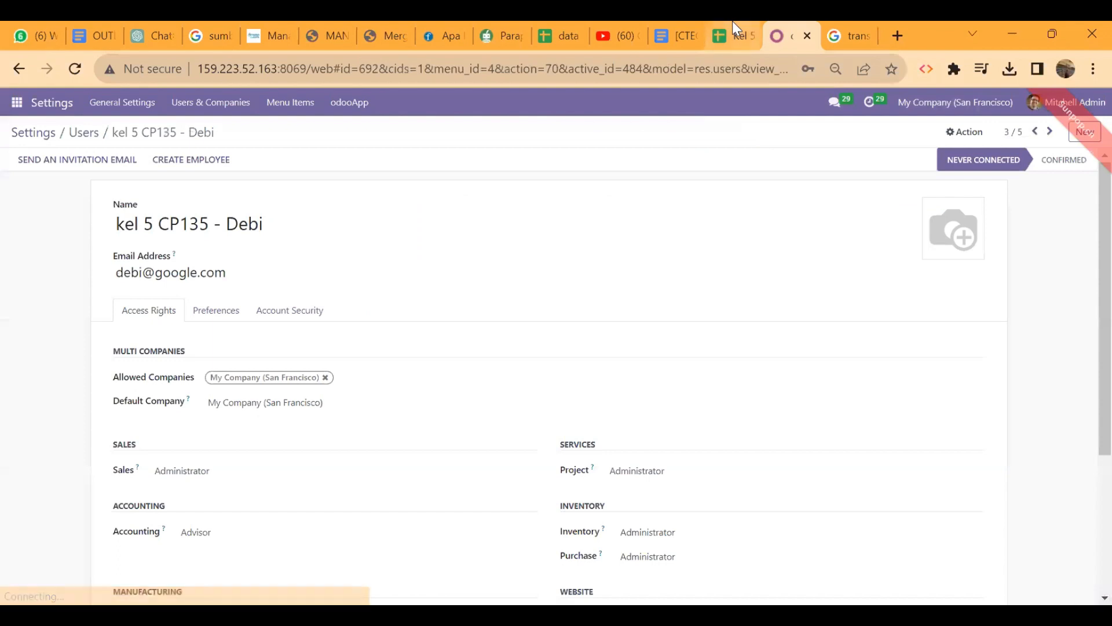
{"action": "left_click", "coordinate": [735, 28]}
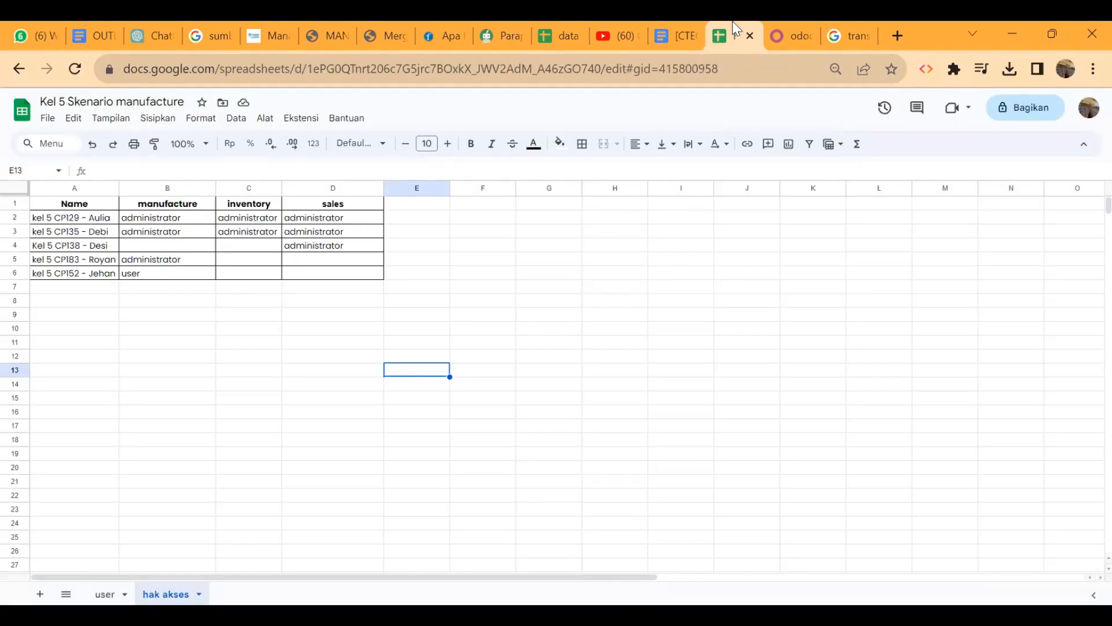
{"action": "left_click", "coordinate": [784, 24]}
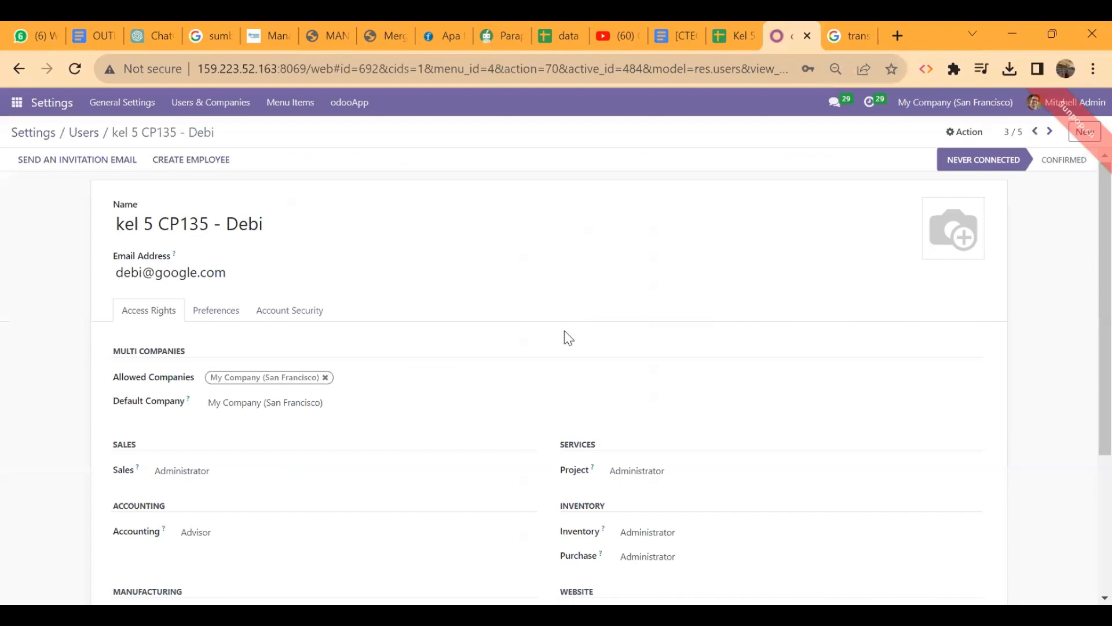
{"action": "scroll", "coordinate": [566, 335], "scroll_direction": "down", "scroll_amount": 4}
{"action": "scroll", "coordinate": [567, 335], "scroll_direction": "up", "scroll_amount": 4}
{"action": "left_click", "coordinate": [84, 141]}
Check the CP138 user's access rights and compare them with the plan sheet
{"action": "left_click", "coordinate": [737, 26]}
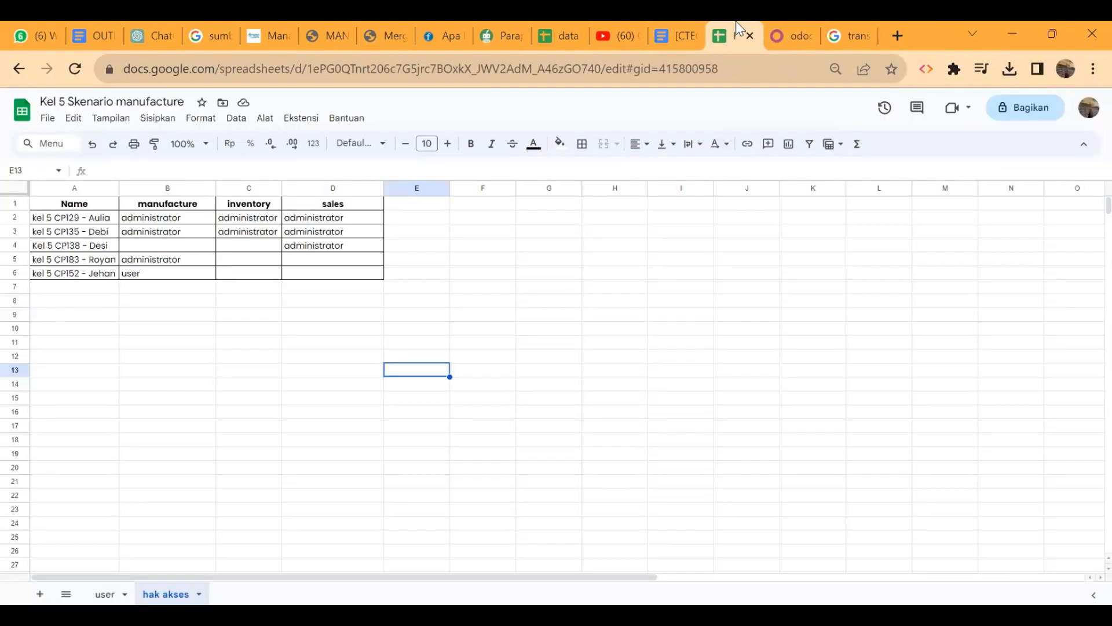
{"action": "left_click", "coordinate": [788, 35]}
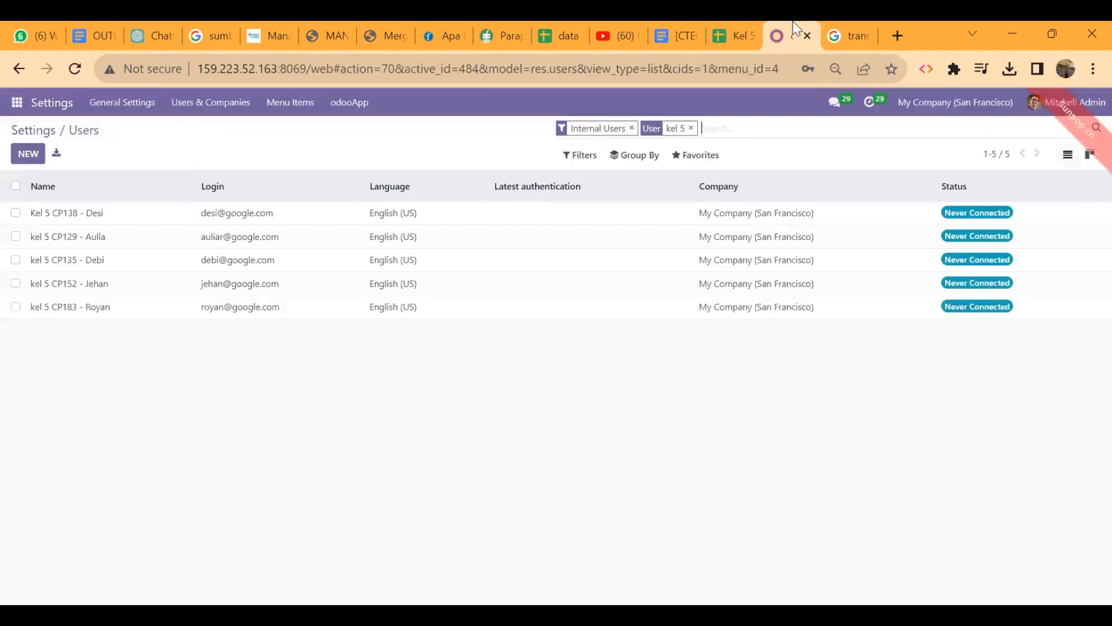
{"action": "left_click", "coordinate": [282, 212]}
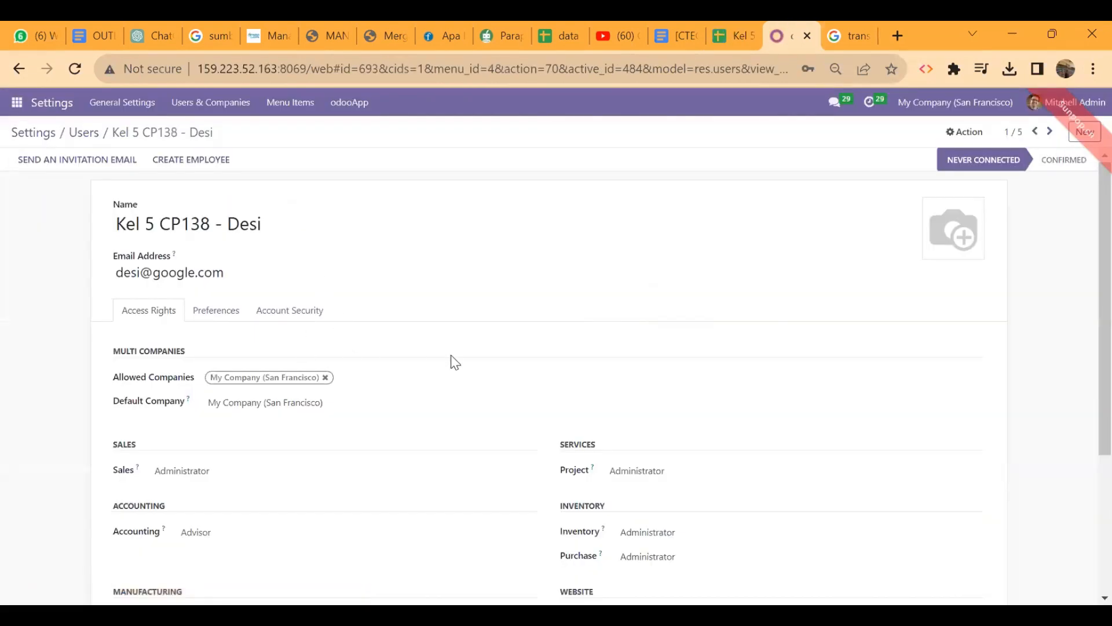
{"action": "scroll", "coordinate": [455, 362], "scroll_direction": "down", "scroll_amount": 4}
{"action": "left_click", "coordinate": [731, 25]}
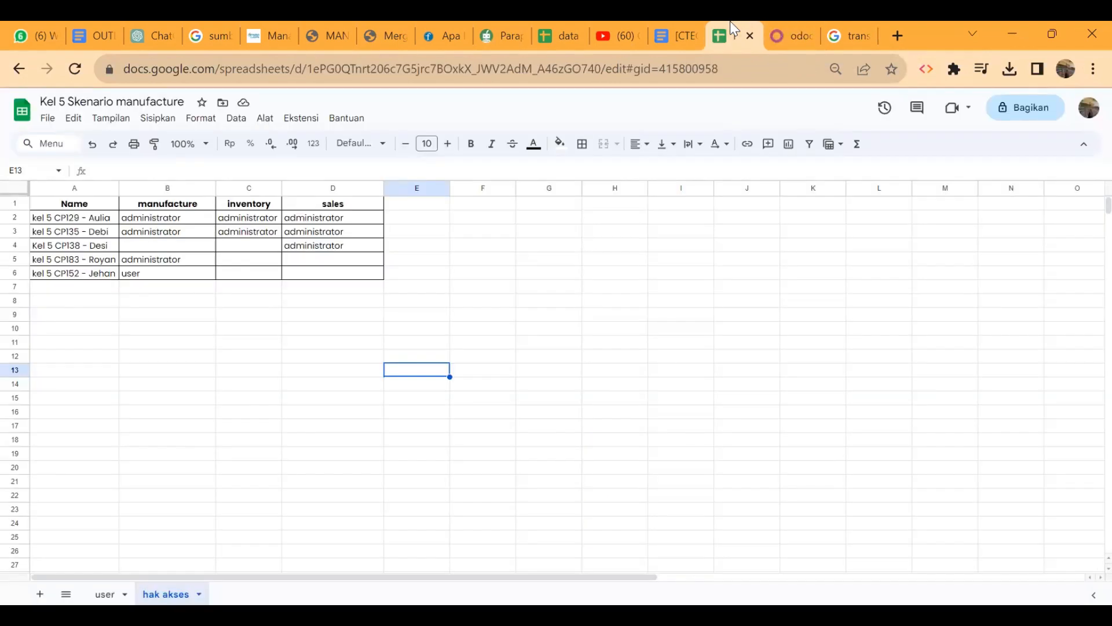
On the CP138 user, clear the Project, Inventory, Purchase, Website and Employees access rights
{"action": "left_click", "coordinate": [781, 25]}
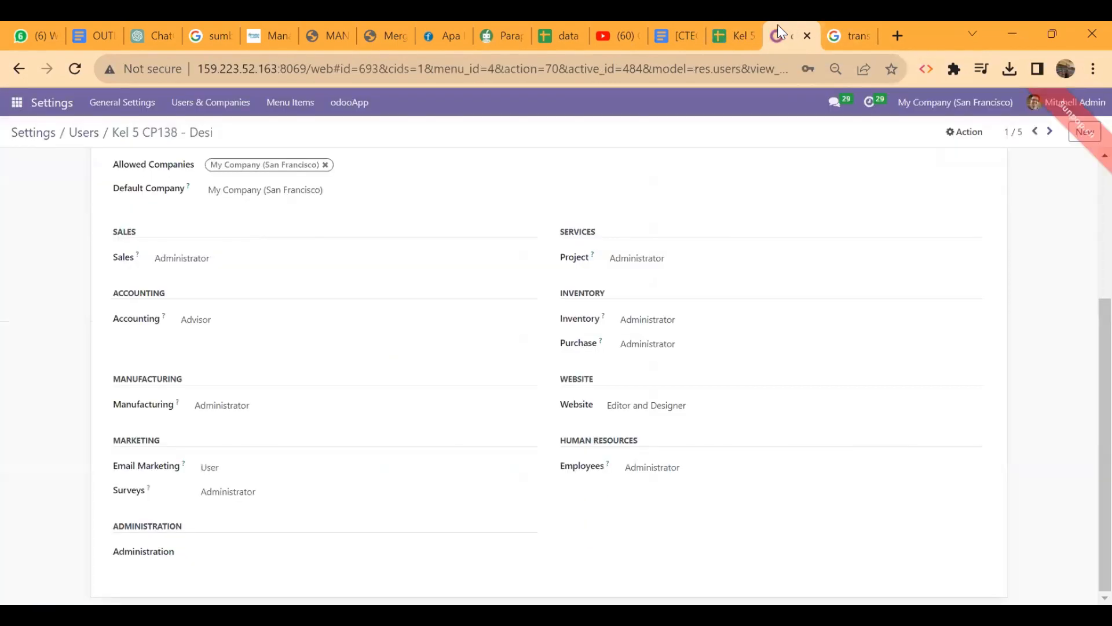
{"action": "left_click", "coordinate": [626, 260]}
{"action": "left_click", "coordinate": [632, 275]}
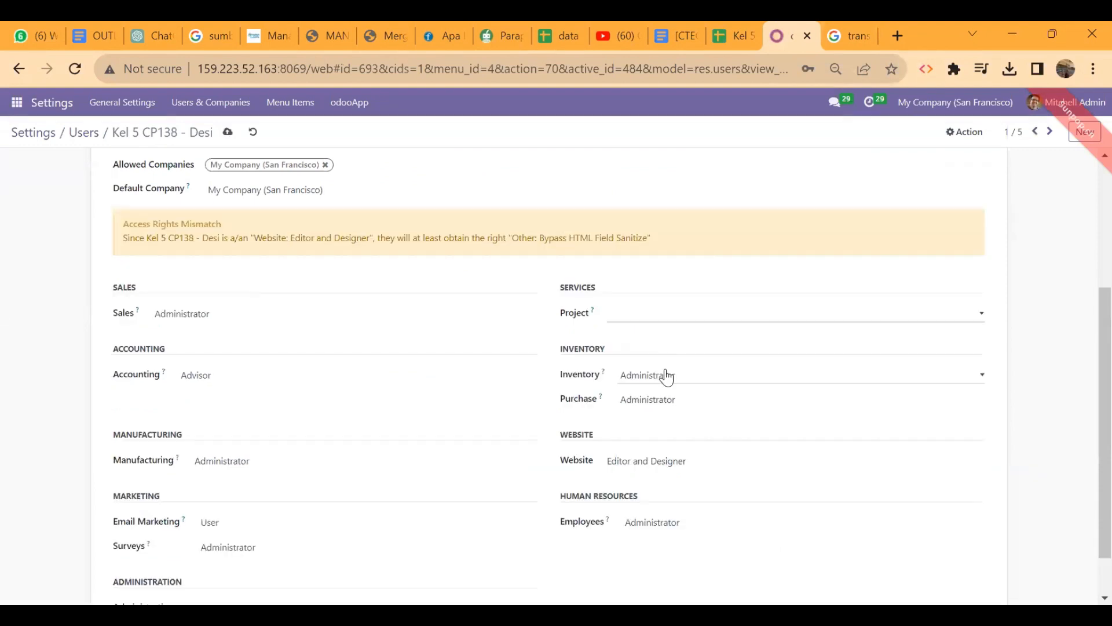
{"action": "left_click", "coordinate": [667, 377]}
{"action": "left_click", "coordinate": [671, 394]}
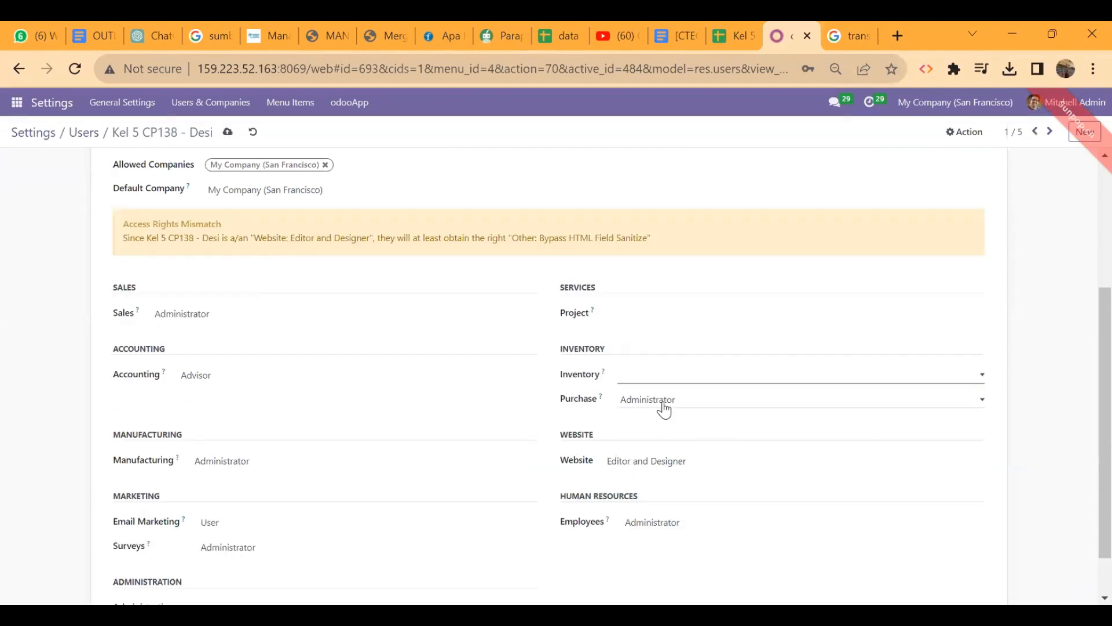
{"action": "left_click", "coordinate": [663, 403]}
{"action": "left_click", "coordinate": [664, 415]}
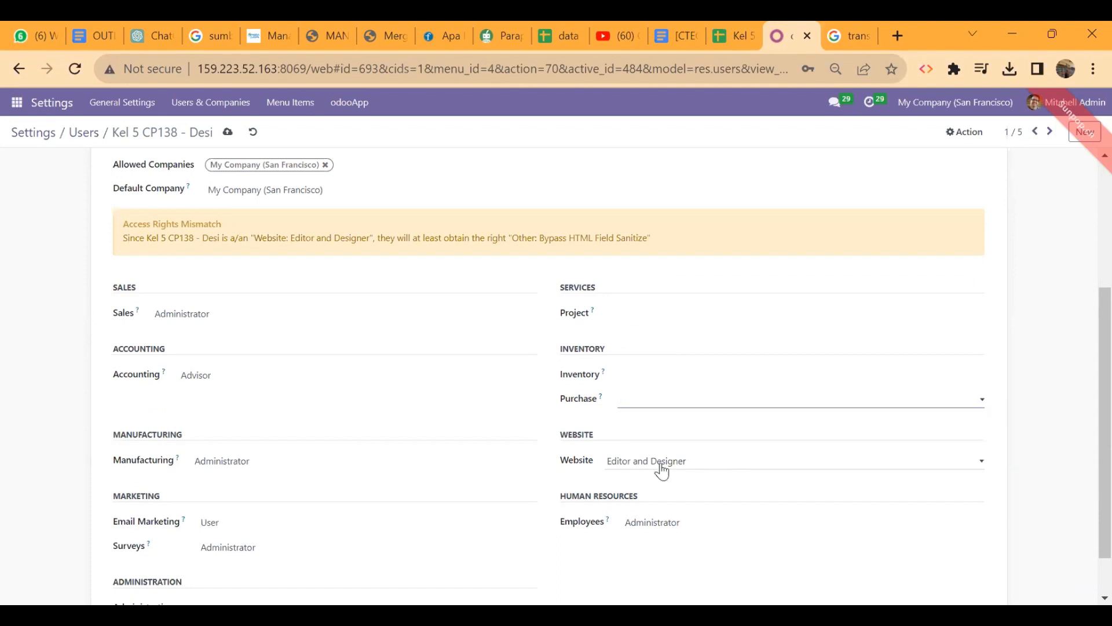
{"action": "left_click", "coordinate": [660, 464]}
{"action": "left_click", "coordinate": [649, 476]}
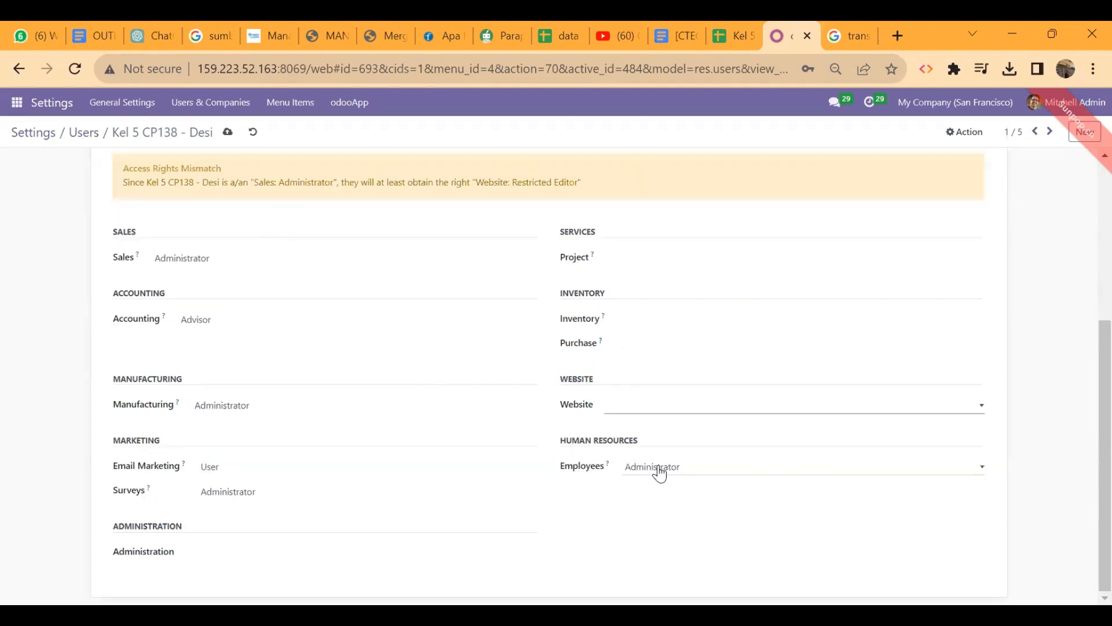
{"action": "left_click", "coordinate": [644, 481]}
{"action": "left_click", "coordinate": [399, 494]}
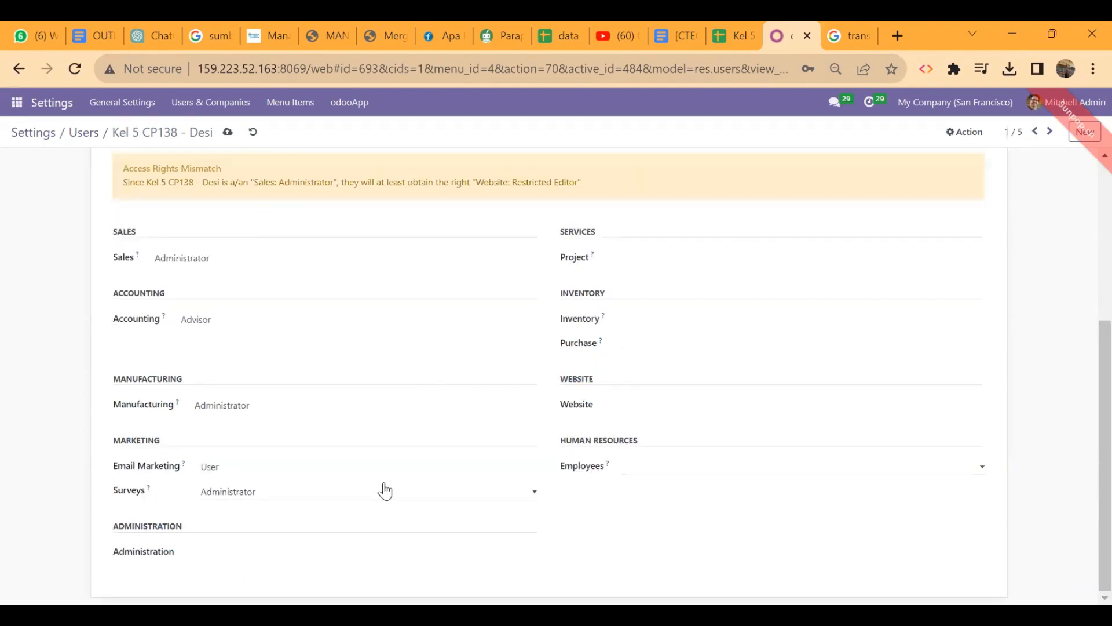
Clear the Surveys, Email Marketing, Manufacturing and Accounting rights and save the user
{"action": "left_click", "coordinate": [365, 492]}
{"action": "left_click", "coordinate": [333, 508]}
{"action": "left_click", "coordinate": [348, 467]}
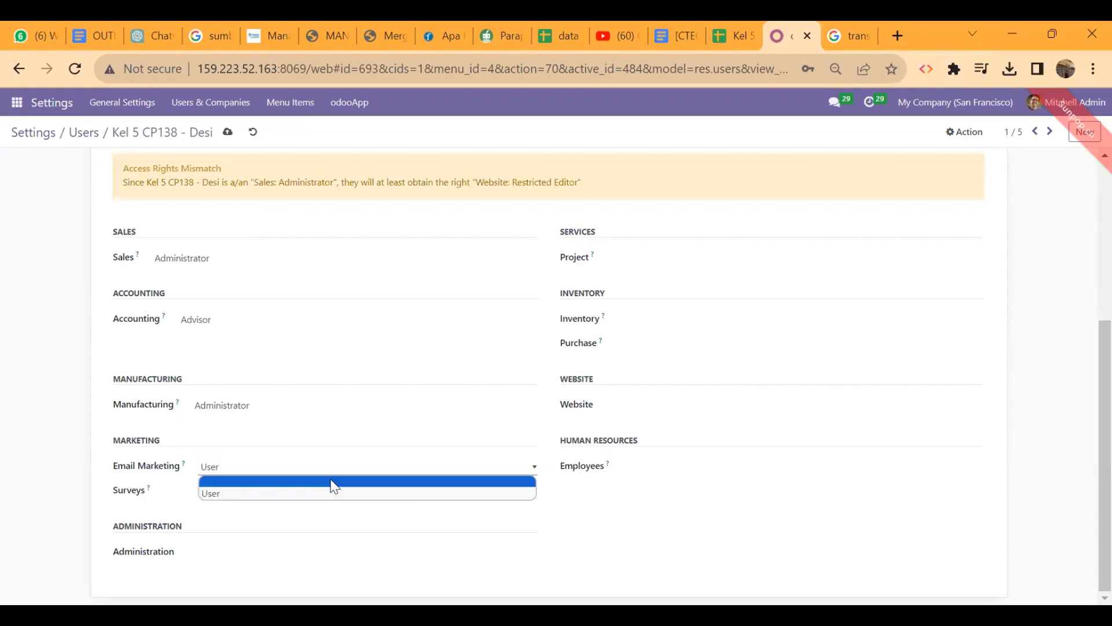
{"action": "left_click", "coordinate": [334, 486]}
{"action": "left_click", "coordinate": [362, 407]}
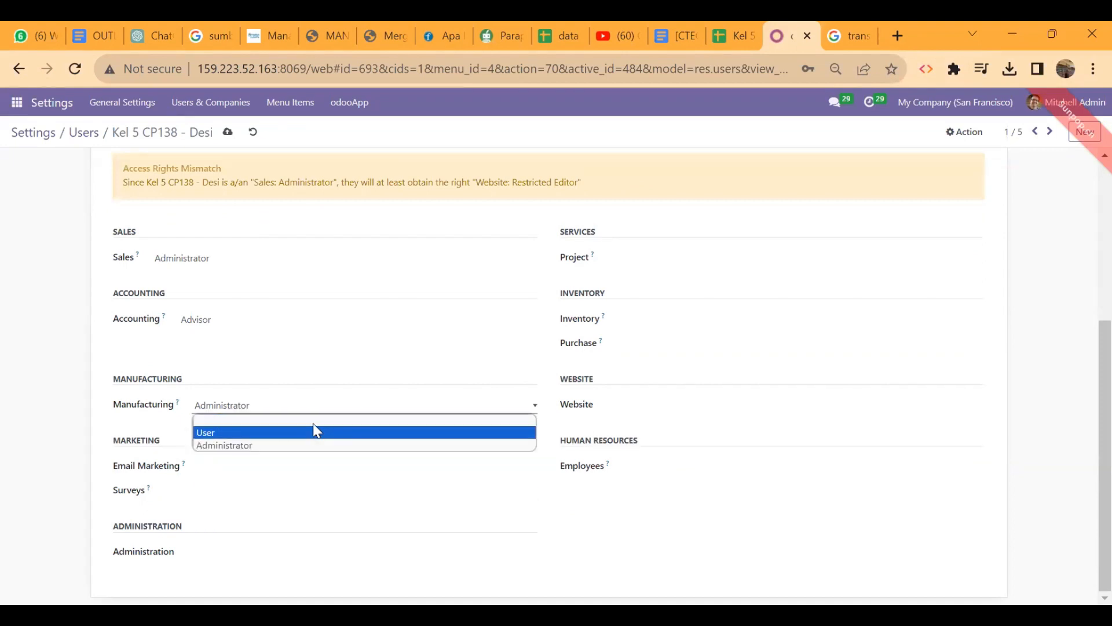
{"action": "left_click", "coordinate": [324, 428]}
{"action": "left_click", "coordinate": [318, 320]}
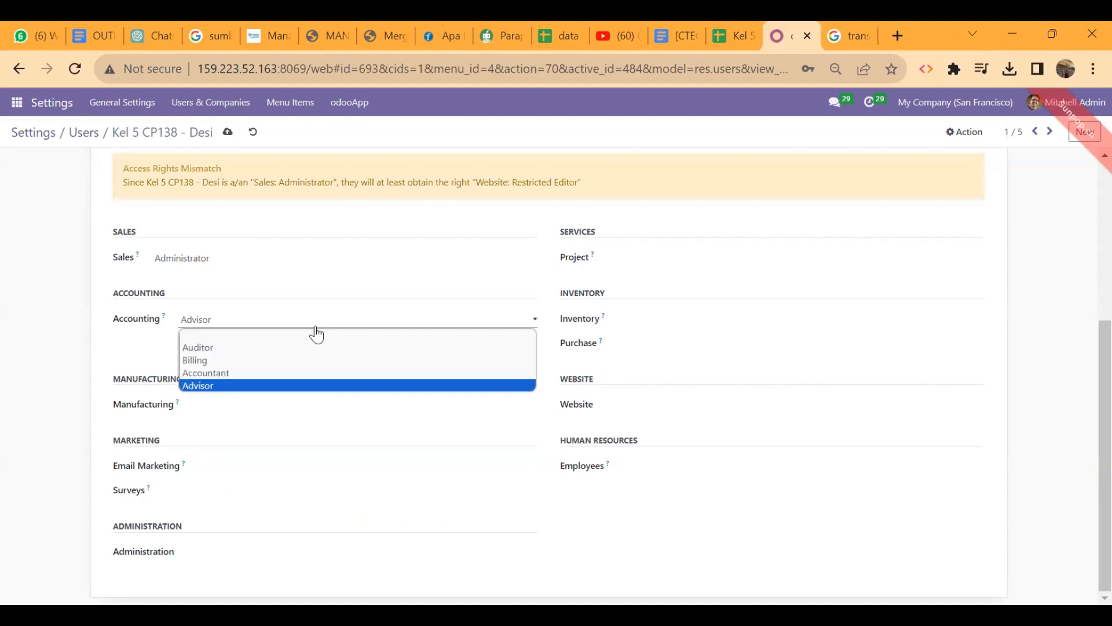
{"action": "left_click", "coordinate": [323, 341]}
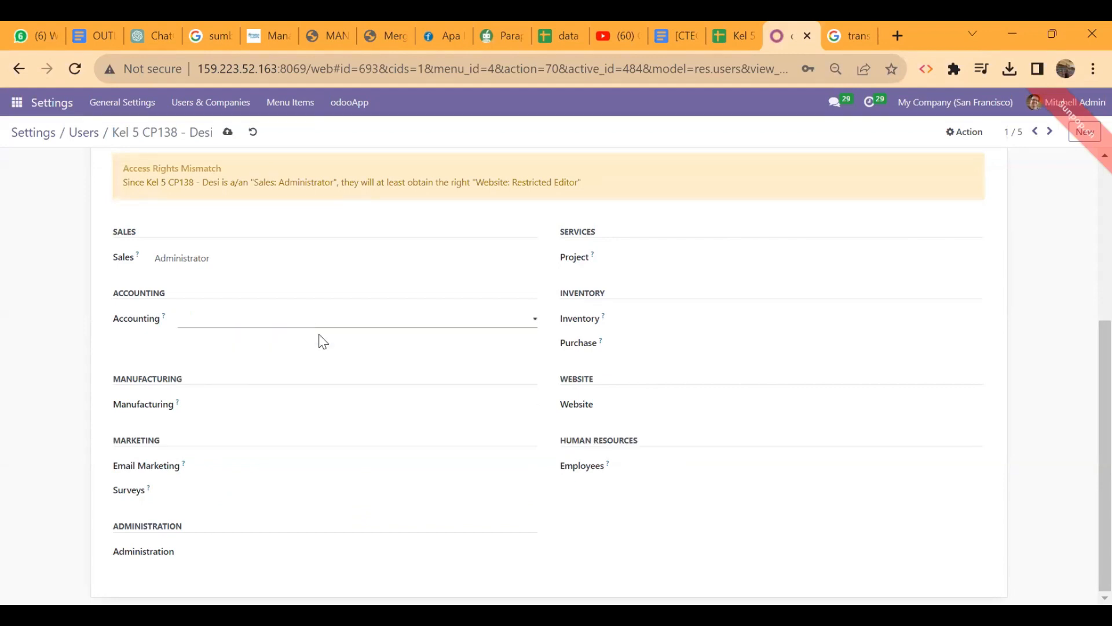
{"action": "scroll", "coordinate": [500, 507], "scroll_direction": "up", "scroll_amount": 5}
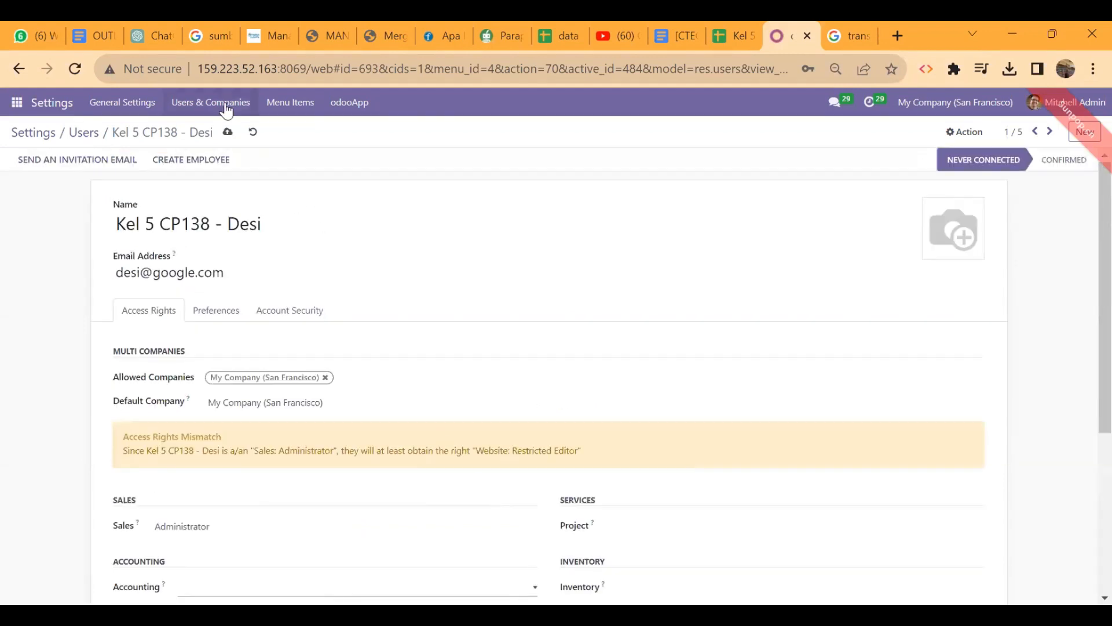
{"action": "left_click", "coordinate": [229, 133]}
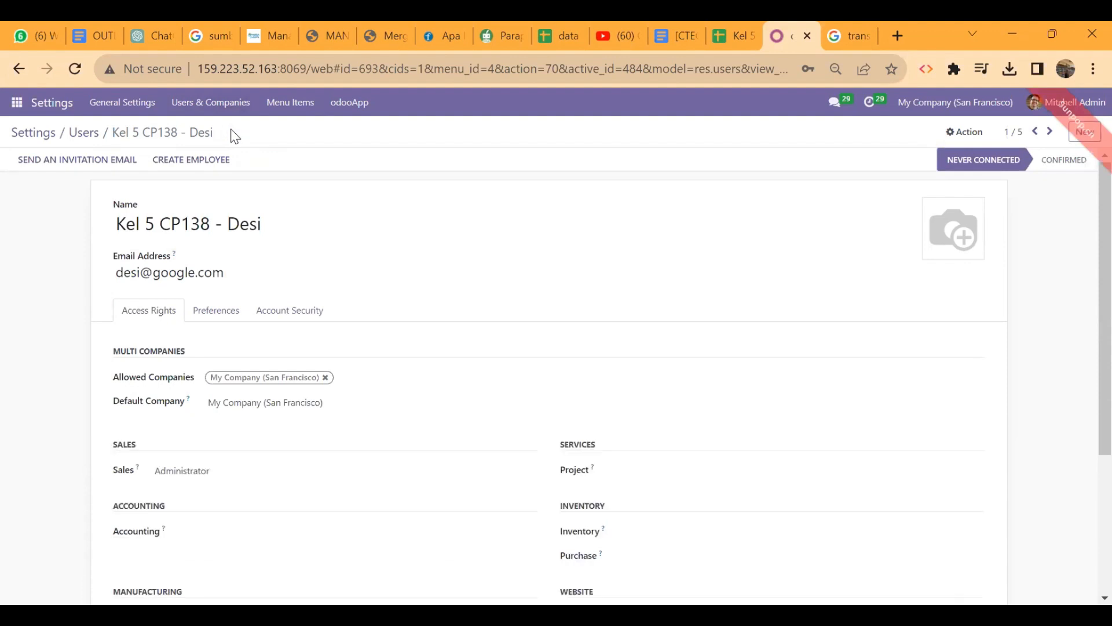
Clear the reinstated Website access again, save, and return to the access-rights sheet
{"action": "scroll", "coordinate": [442, 335], "scroll_direction": "down", "scroll_amount": 4}
{"action": "scroll", "coordinate": [442, 335], "scroll_direction": "up", "scroll_amount": 1}
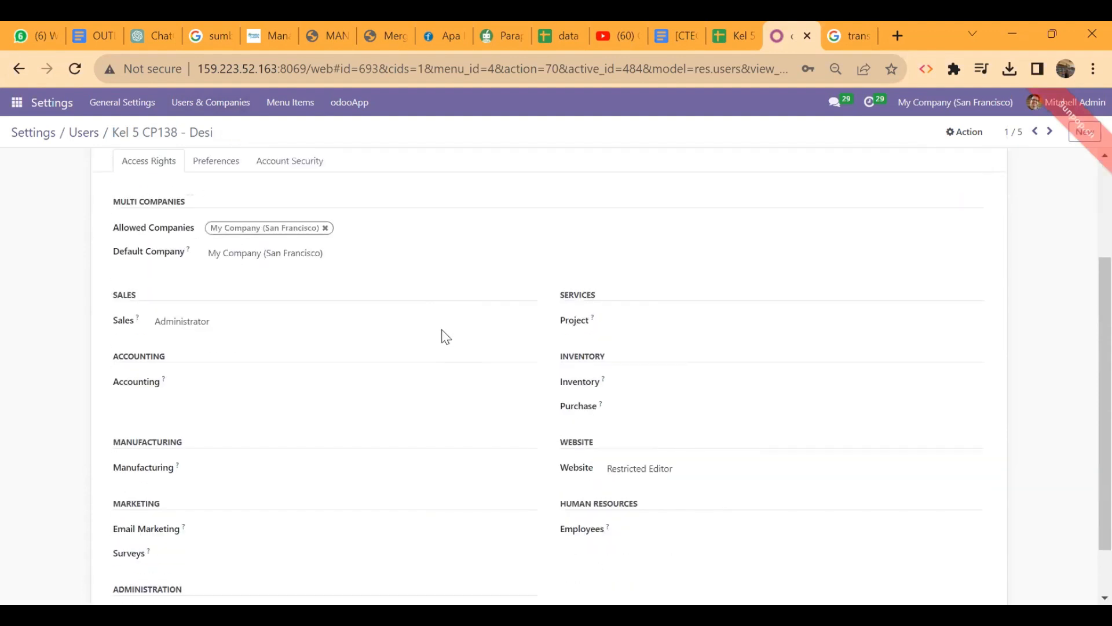
{"action": "left_click", "coordinate": [684, 470]}
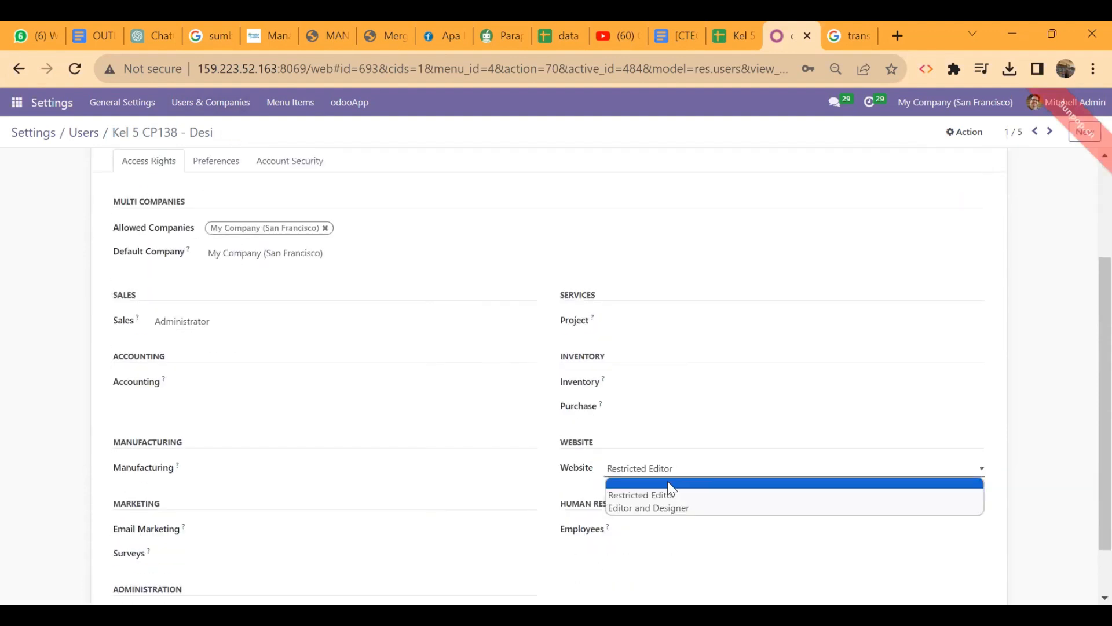
{"action": "left_click", "coordinate": [670, 484]}
{"action": "scroll", "coordinate": [486, 476], "scroll_direction": "down", "scroll_amount": 2}
{"action": "scroll", "coordinate": [486, 476], "scroll_direction": "up", "scroll_amount": 5}
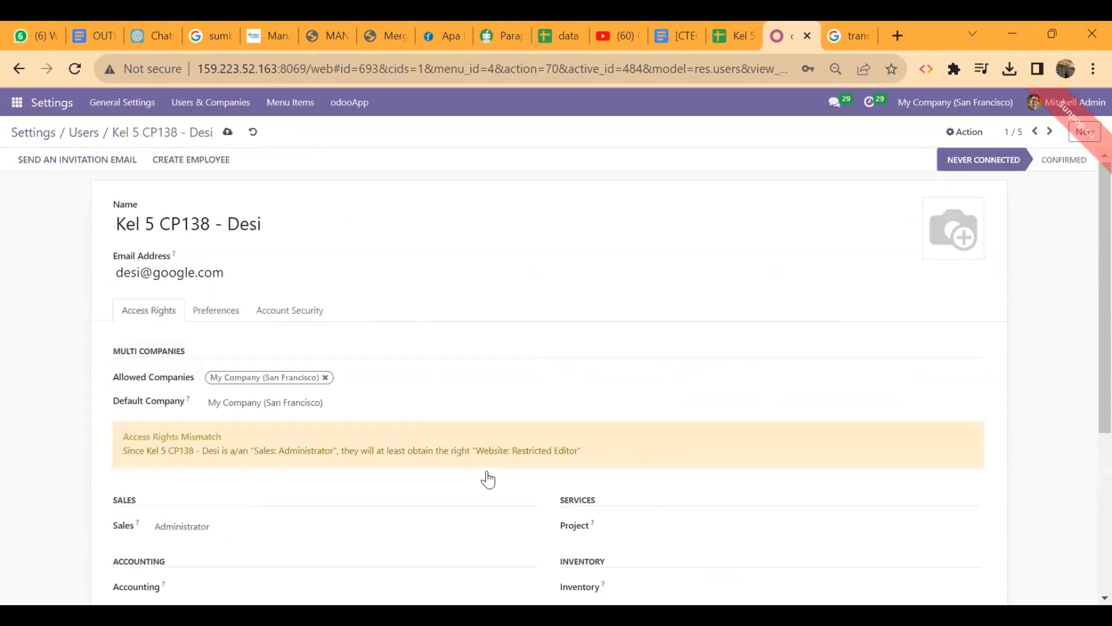
{"action": "left_click", "coordinate": [226, 130]}
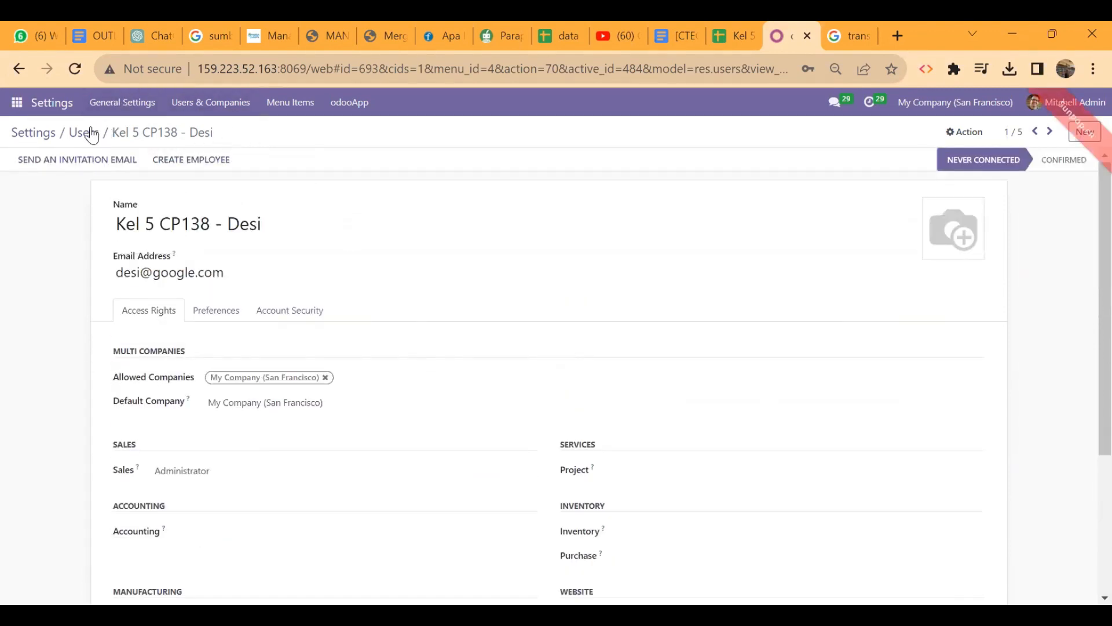
{"action": "left_click", "coordinate": [735, 31]}
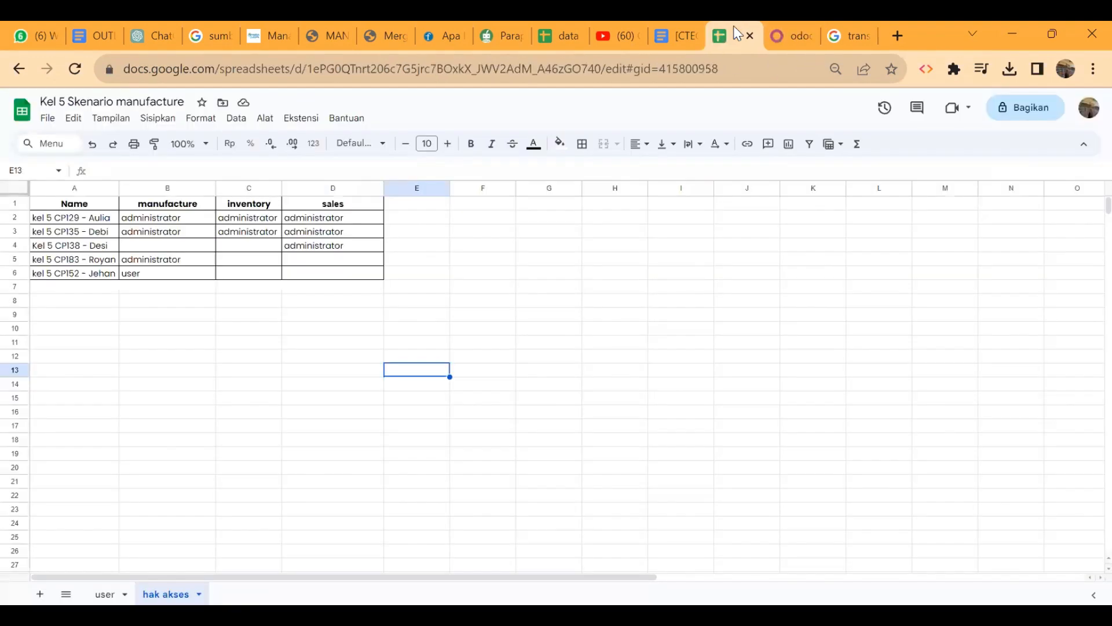
Open the CP183 user and clear the Sales, Project, Inventory and Purchase access rights
{"action": "left_click", "coordinate": [794, 30]}
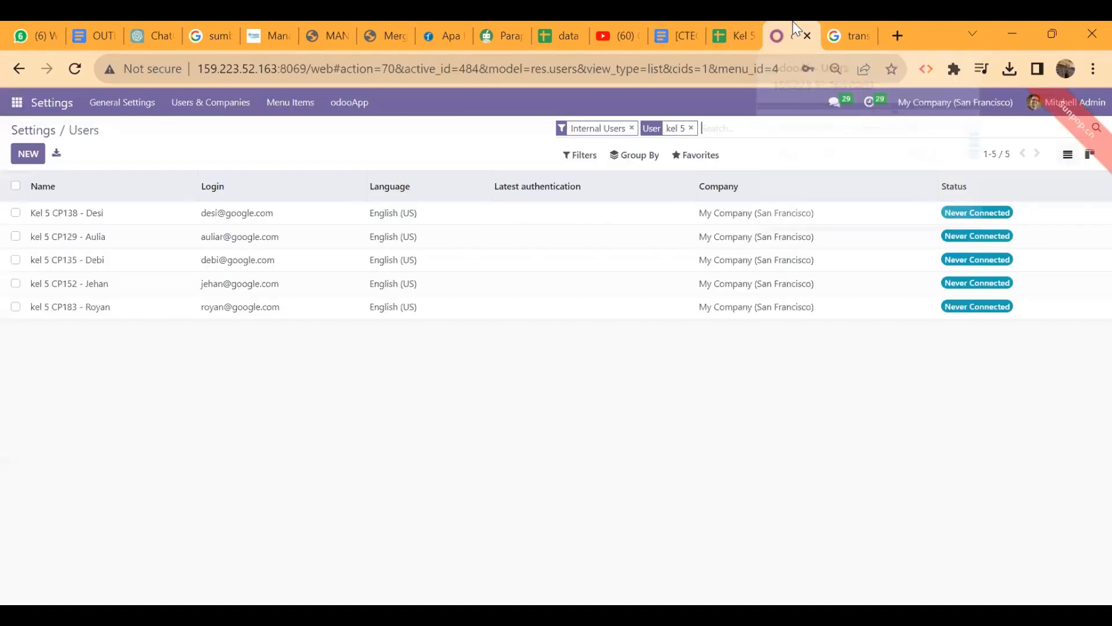
{"action": "left_click", "coordinate": [332, 323]}
{"action": "scroll", "coordinate": [435, 382], "scroll_direction": "down", "scroll_amount": 4}
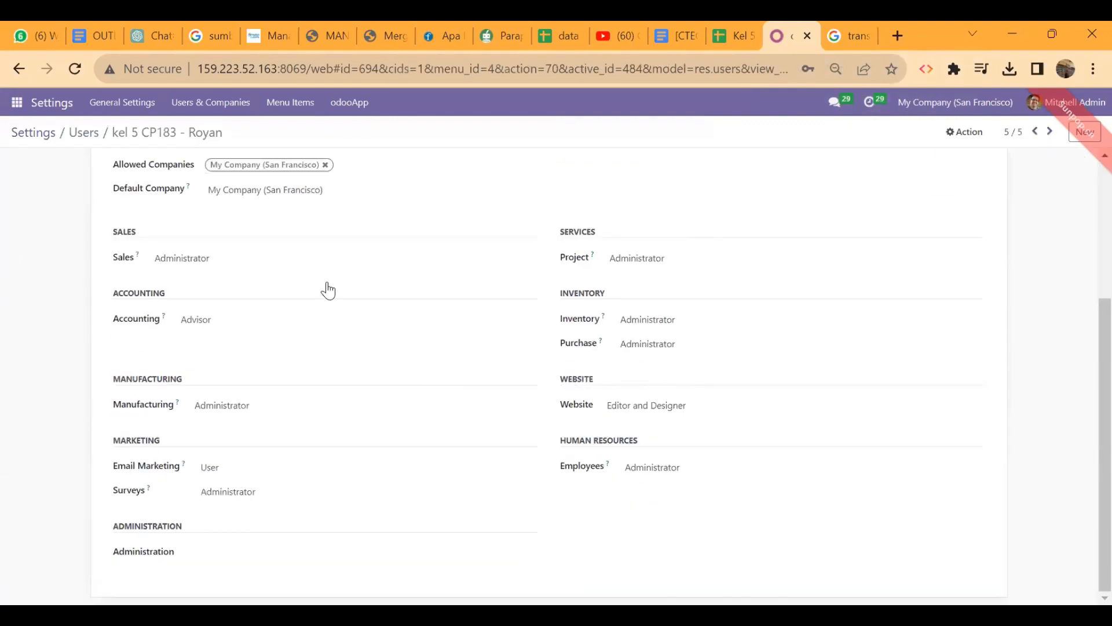
{"action": "left_click", "coordinate": [281, 258]}
{"action": "left_click", "coordinate": [283, 274]}
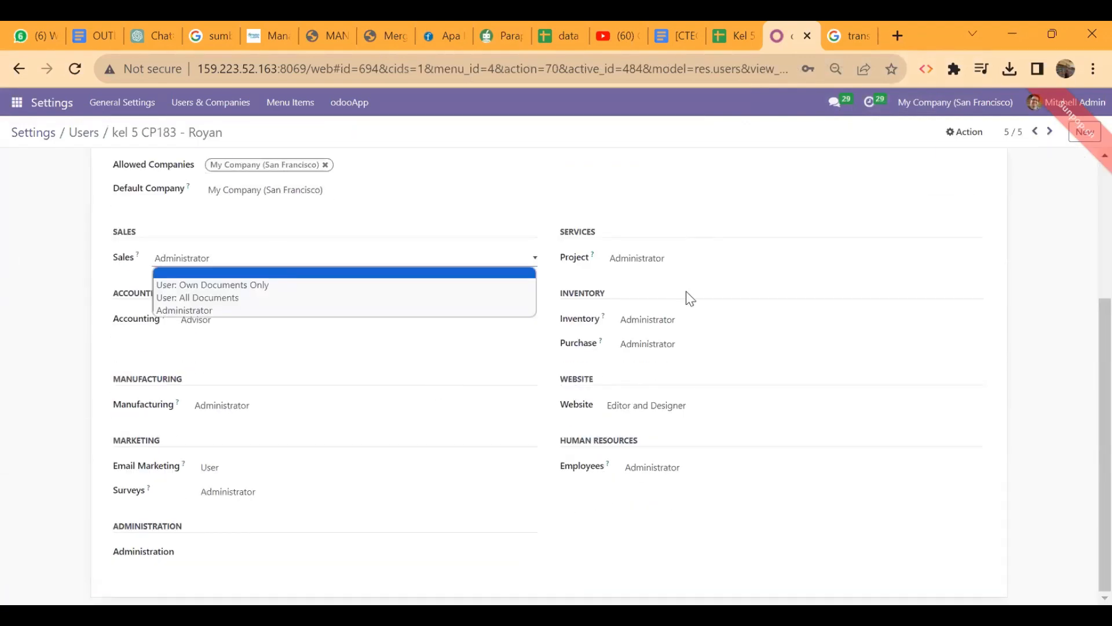
{"action": "left_click", "coordinate": [715, 318]}
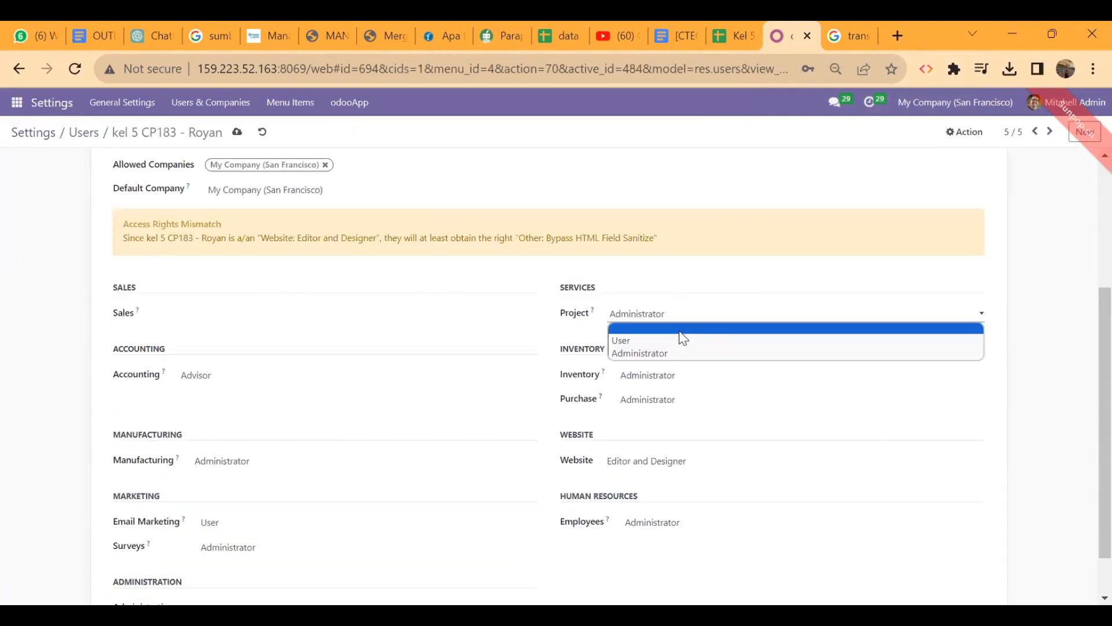
{"action": "left_click", "coordinate": [679, 330]}
{"action": "left_click", "coordinate": [675, 375]}
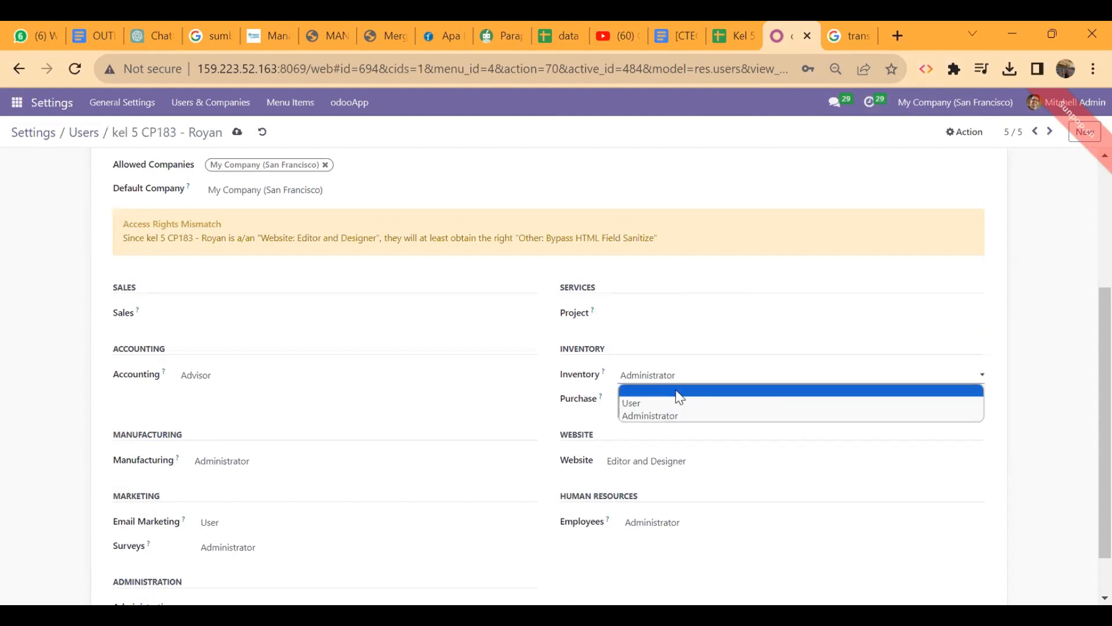
{"action": "left_click", "coordinate": [679, 392]}
{"action": "left_click", "coordinate": [681, 406]}
{"action": "left_click", "coordinate": [658, 413]}
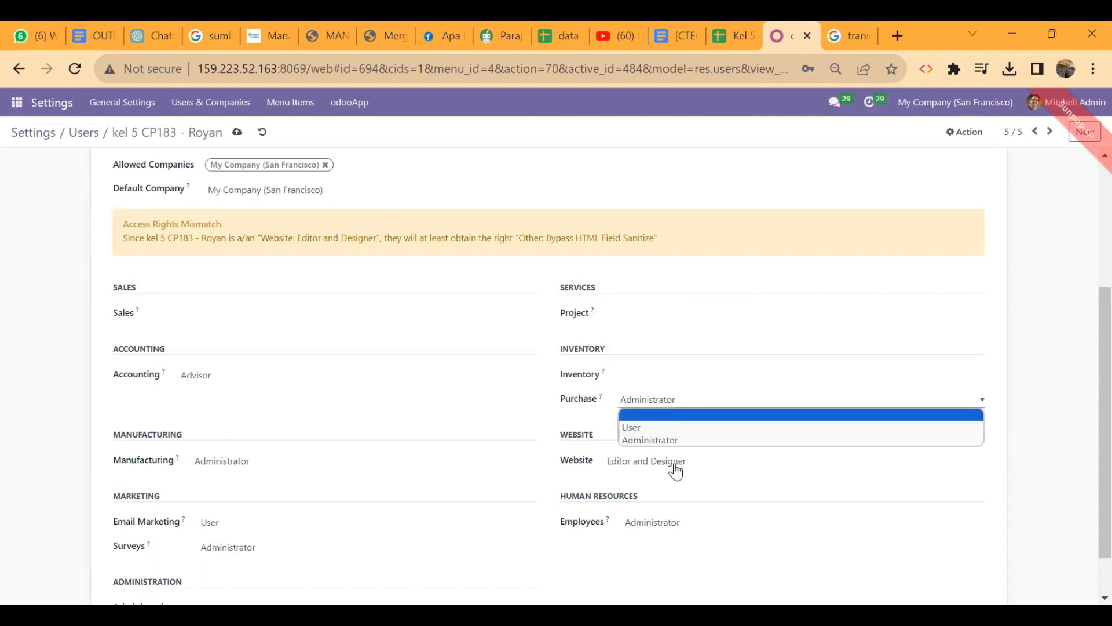
Clear the Website, Employees, Surveys, Email Marketing and Accounting rights, then save the user
{"action": "left_click", "coordinate": [672, 464]}
{"action": "left_click", "coordinate": [655, 475]}
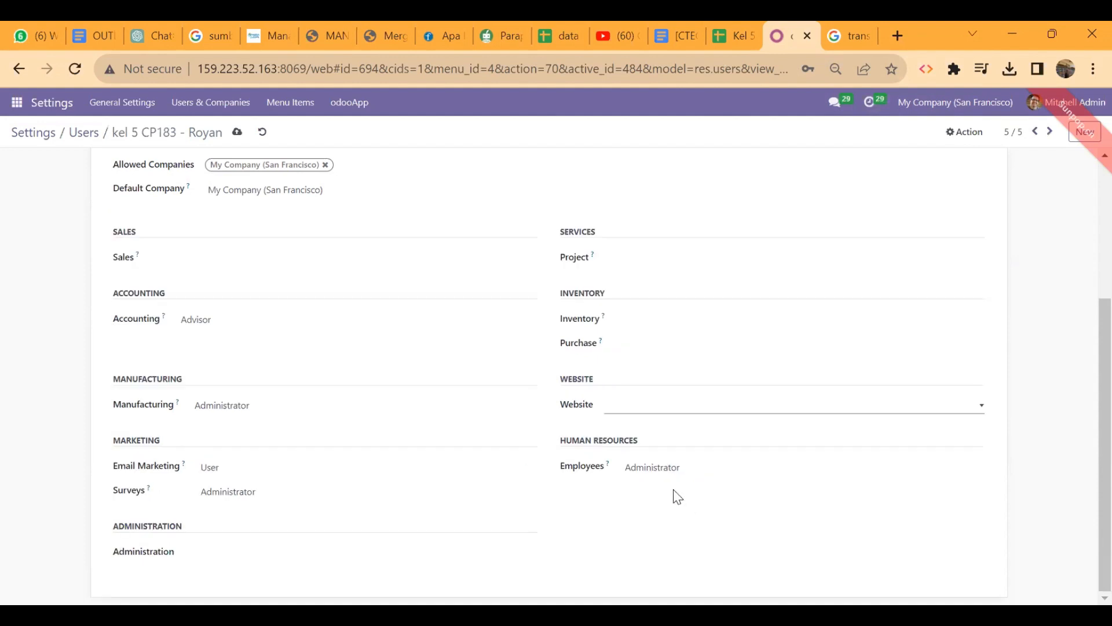
{"action": "left_click", "coordinate": [652, 468]}
{"action": "left_click", "coordinate": [647, 482]}
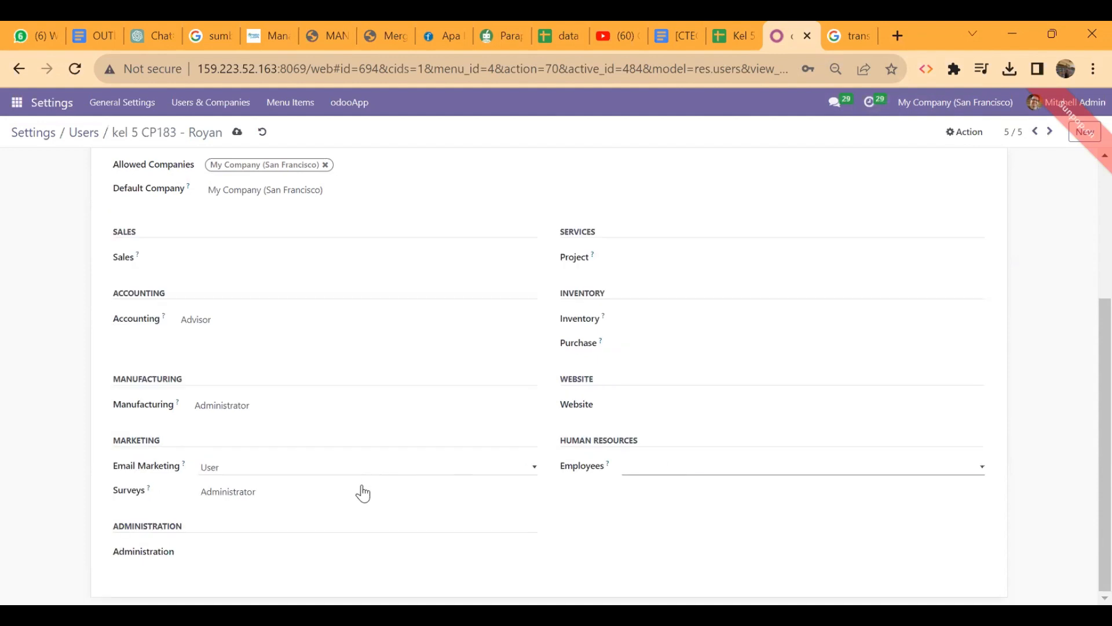
{"action": "left_click", "coordinate": [360, 491]}
{"action": "left_click", "coordinate": [313, 514]}
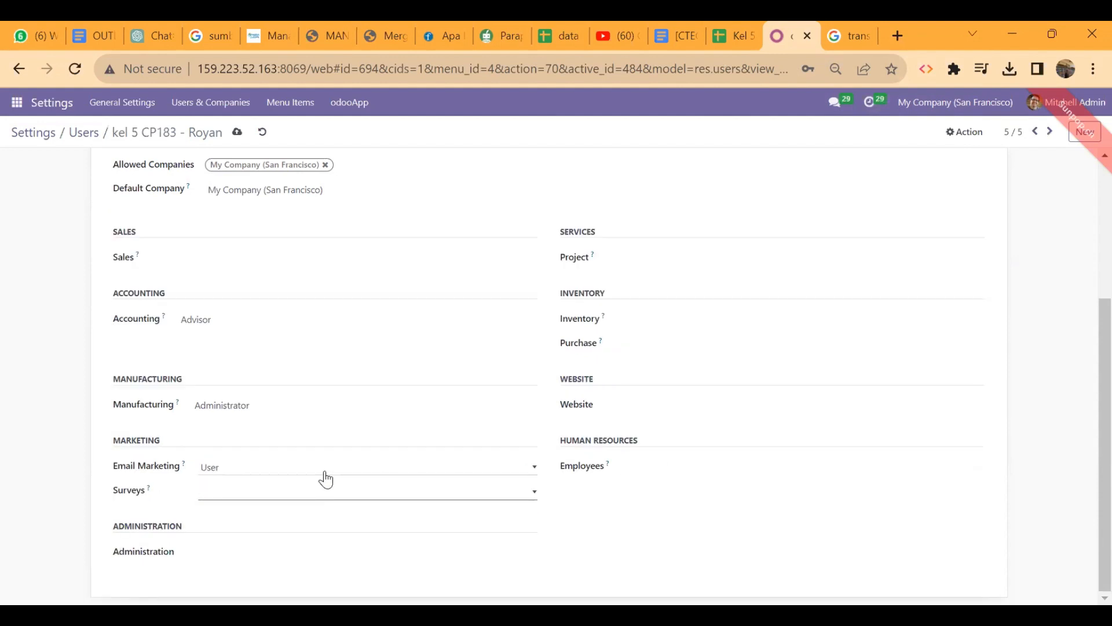
{"action": "left_click", "coordinate": [313, 470]}
{"action": "left_click", "coordinate": [291, 482]}
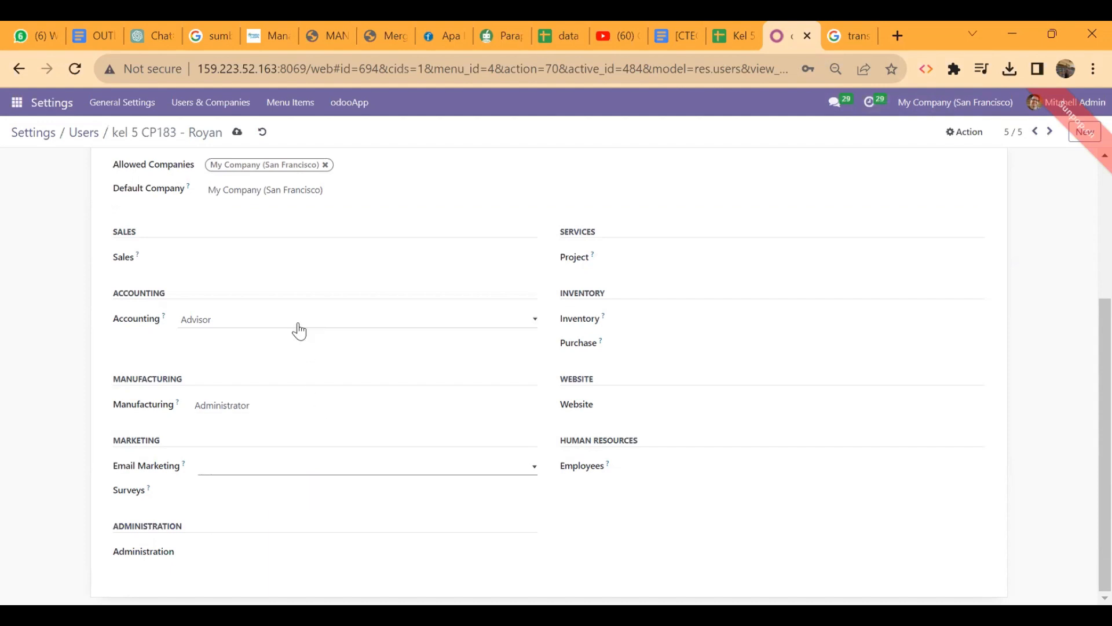
{"action": "left_click", "coordinate": [299, 331]}
{"action": "left_click", "coordinate": [283, 333]}
{"action": "scroll", "coordinate": [283, 335], "scroll_direction": "up", "scroll_amount": 4}
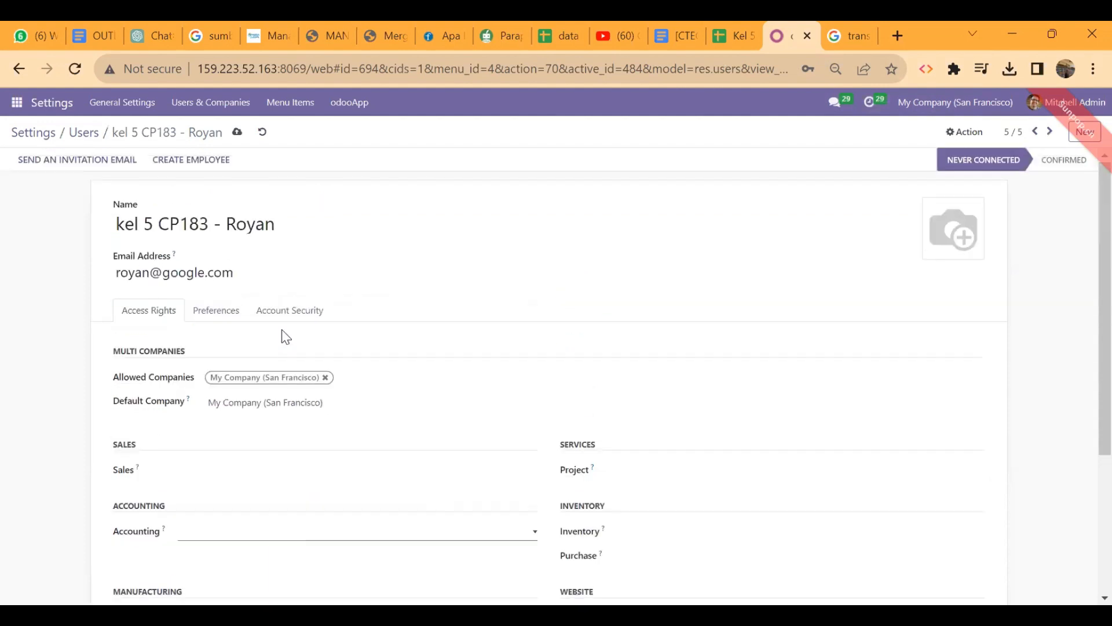
{"action": "left_click", "coordinate": [235, 133]}
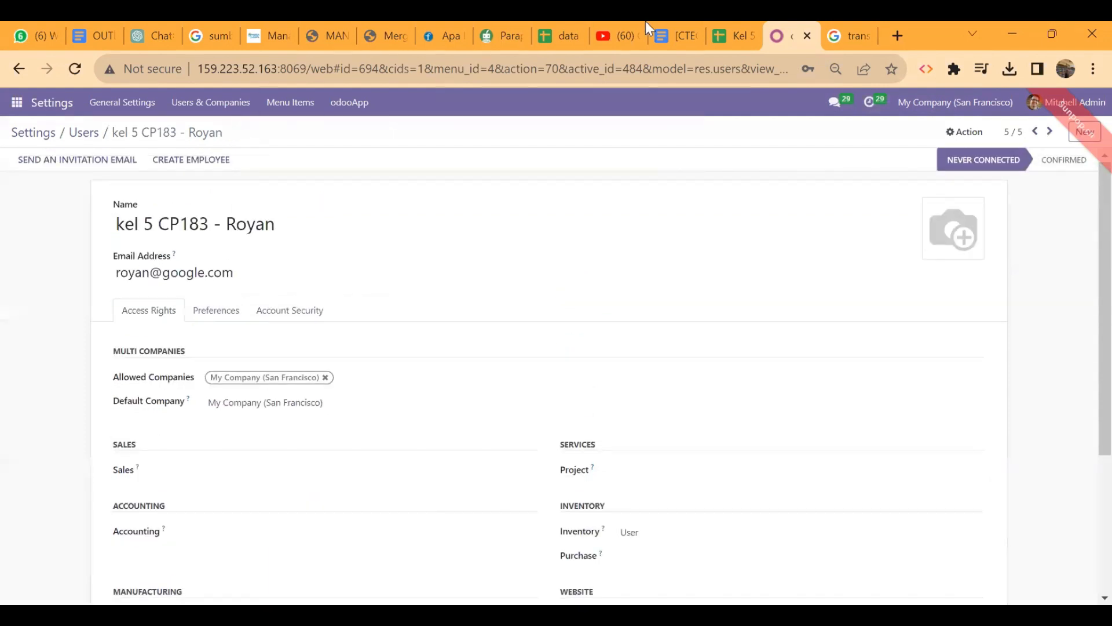
Compare against the access-rights spreadsheet, then return to the Odoo users list
{"action": "left_click", "coordinate": [734, 29]}
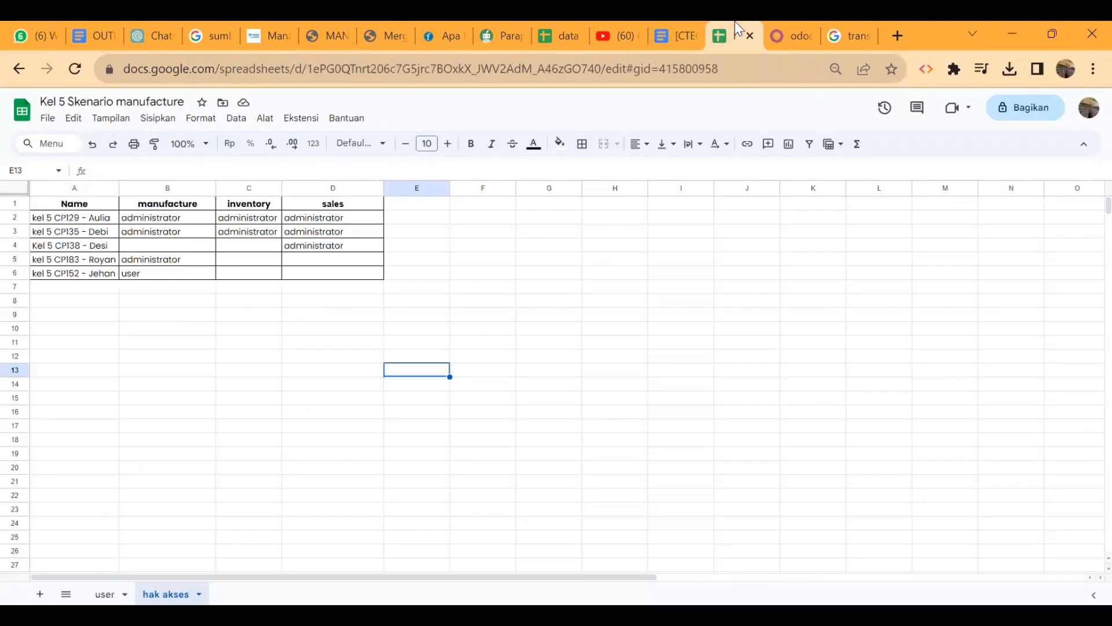
{"action": "left_click", "coordinate": [786, 24]}
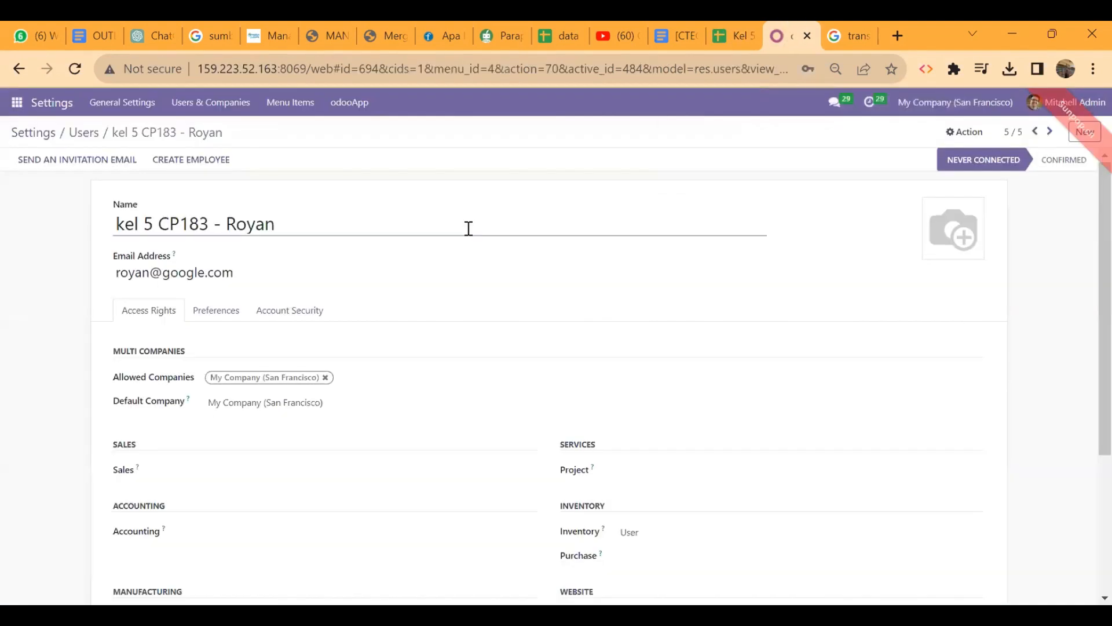
{"action": "left_click", "coordinate": [79, 141]}
On the fourth kel 5 user, clear Sales, Accounting, Email Marketing and Surveys and set Manufacturing to User
{"action": "left_click", "coordinate": [122, 283]}
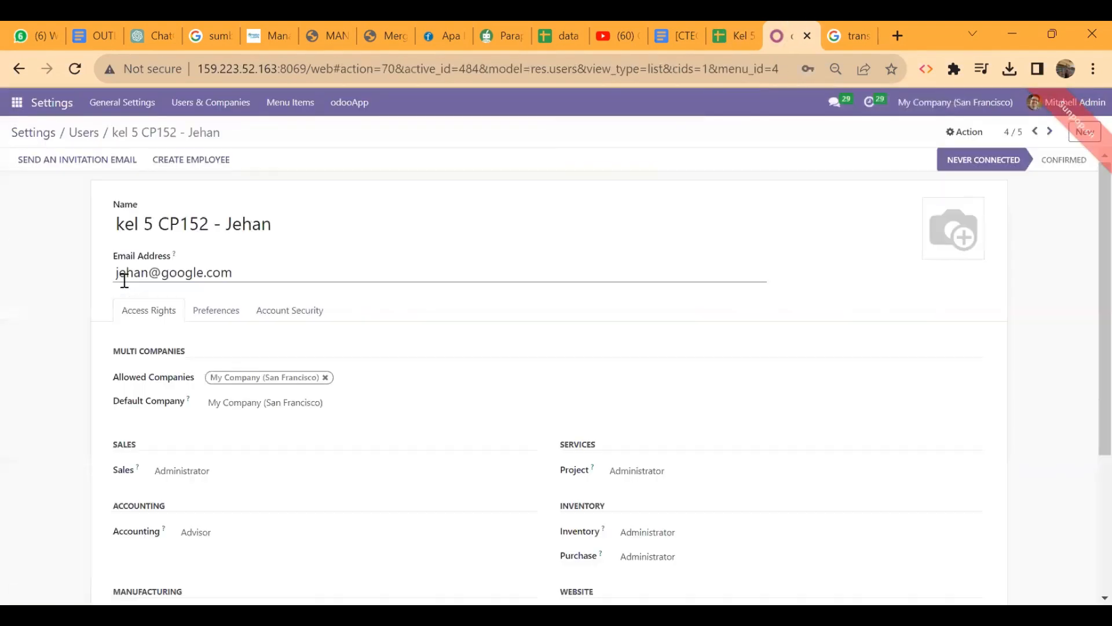
{"action": "scroll", "coordinate": [273, 345], "scroll_direction": "down", "scroll_amount": 4}
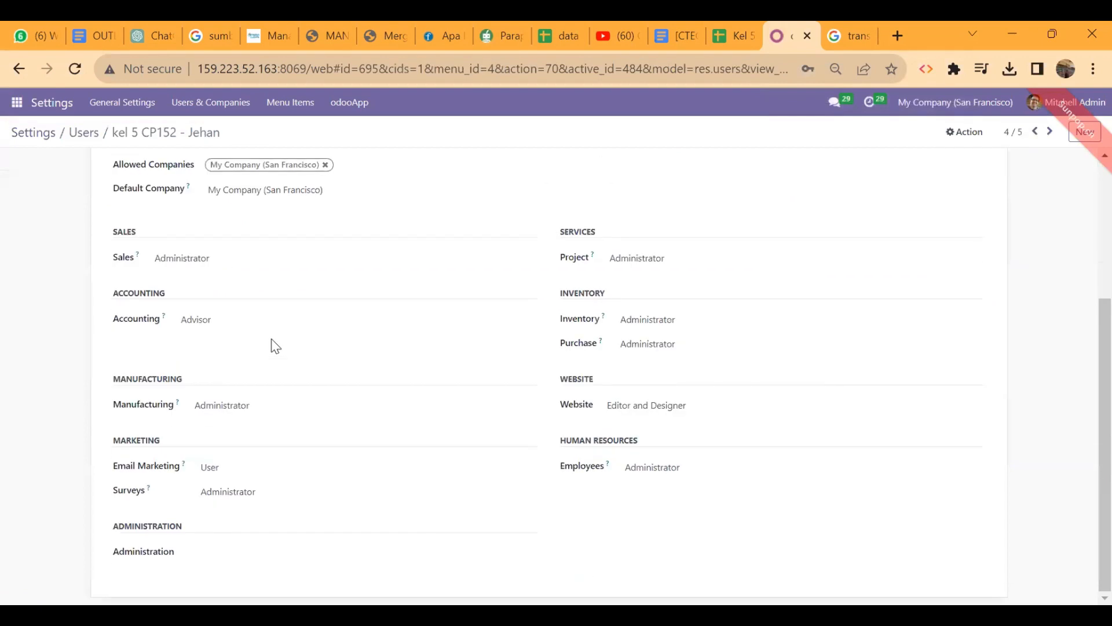
{"action": "left_click", "coordinate": [279, 257]}
{"action": "left_click", "coordinate": [253, 269]}
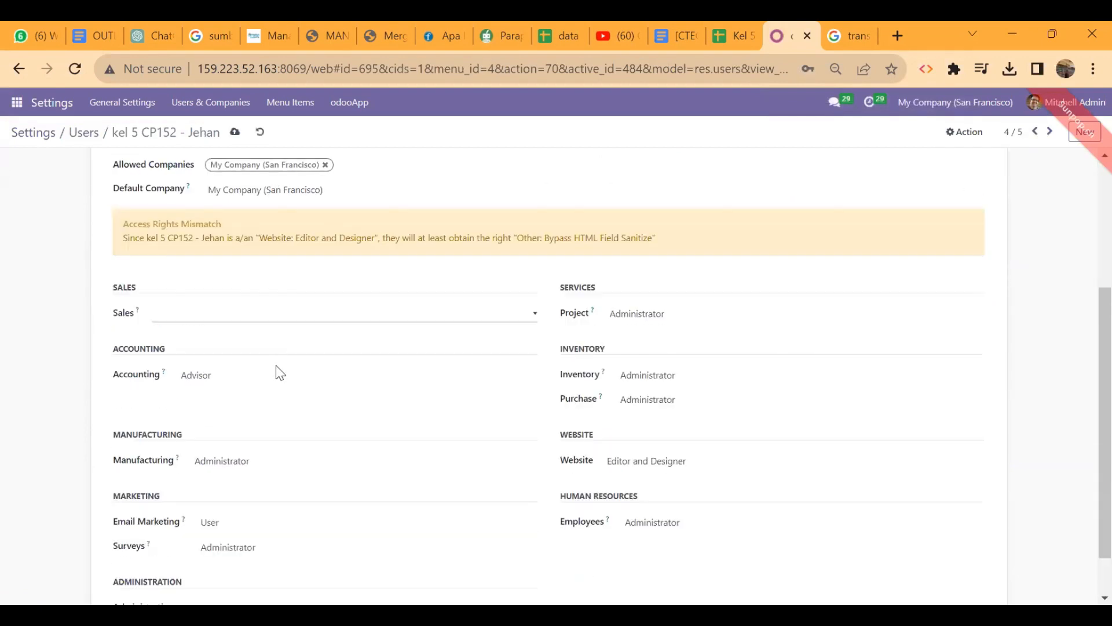
{"action": "left_click", "coordinate": [242, 381]}
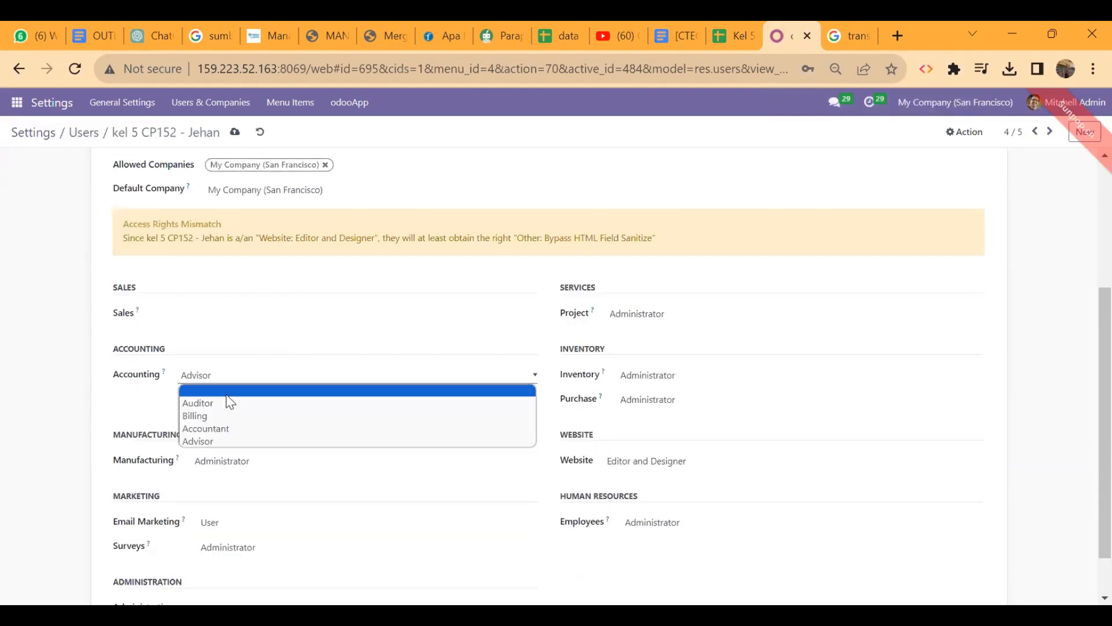
{"action": "left_click", "coordinate": [226, 394]}
{"action": "left_click", "coordinate": [248, 464]}
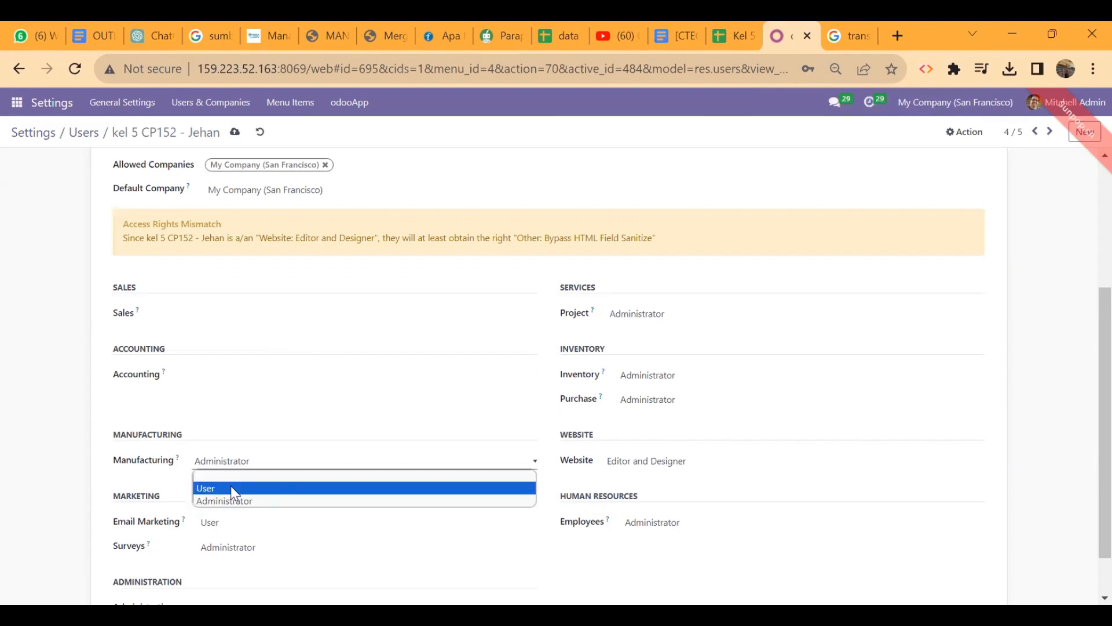
{"action": "left_click", "coordinate": [230, 488]}
{"action": "left_click", "coordinate": [232, 524]}
{"action": "left_click", "coordinate": [219, 536]}
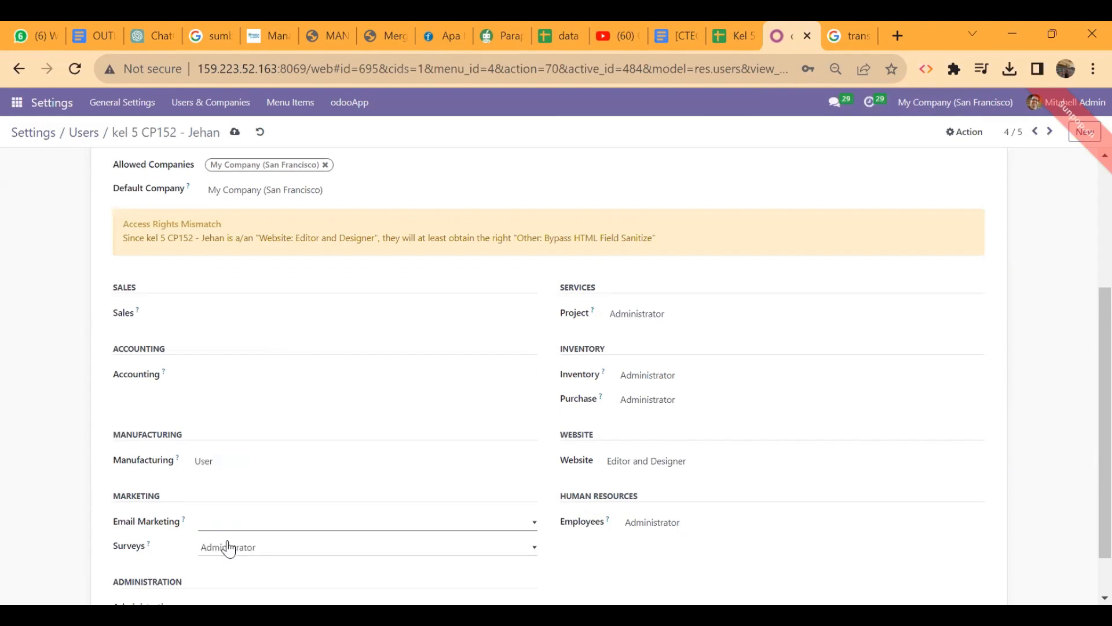
{"action": "left_click", "coordinate": [229, 548]}
{"action": "left_click", "coordinate": [237, 563]}
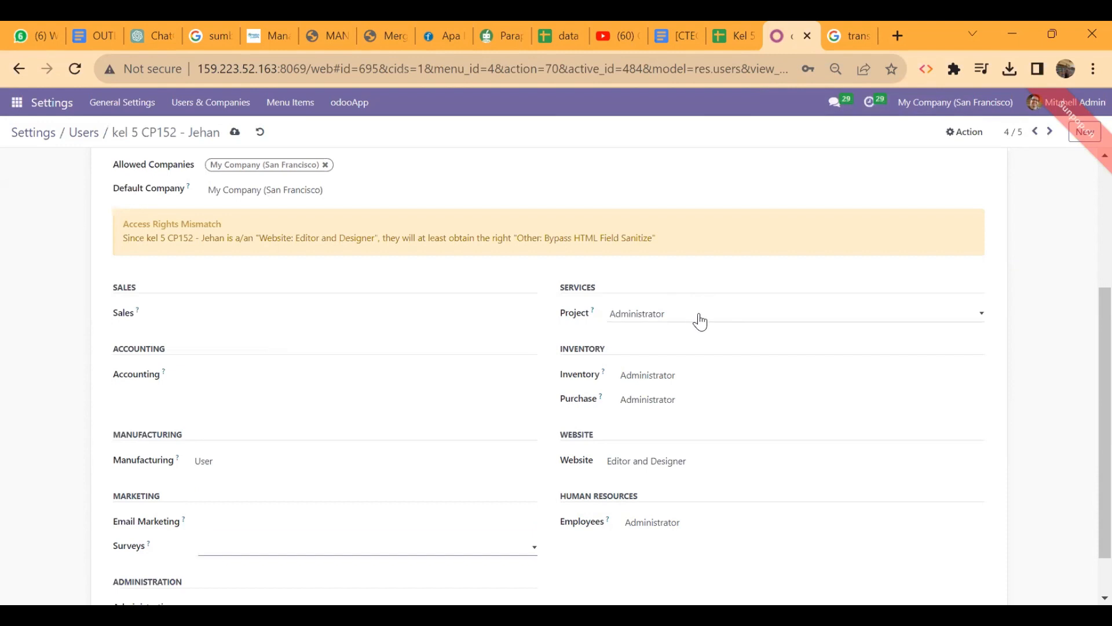
Clear the Project, Inventory, Purchase, Website and Employees rights and save the user
{"action": "left_click", "coordinate": [678, 316]}
{"action": "left_click", "coordinate": [656, 336]}
{"action": "left_click", "coordinate": [675, 380]}
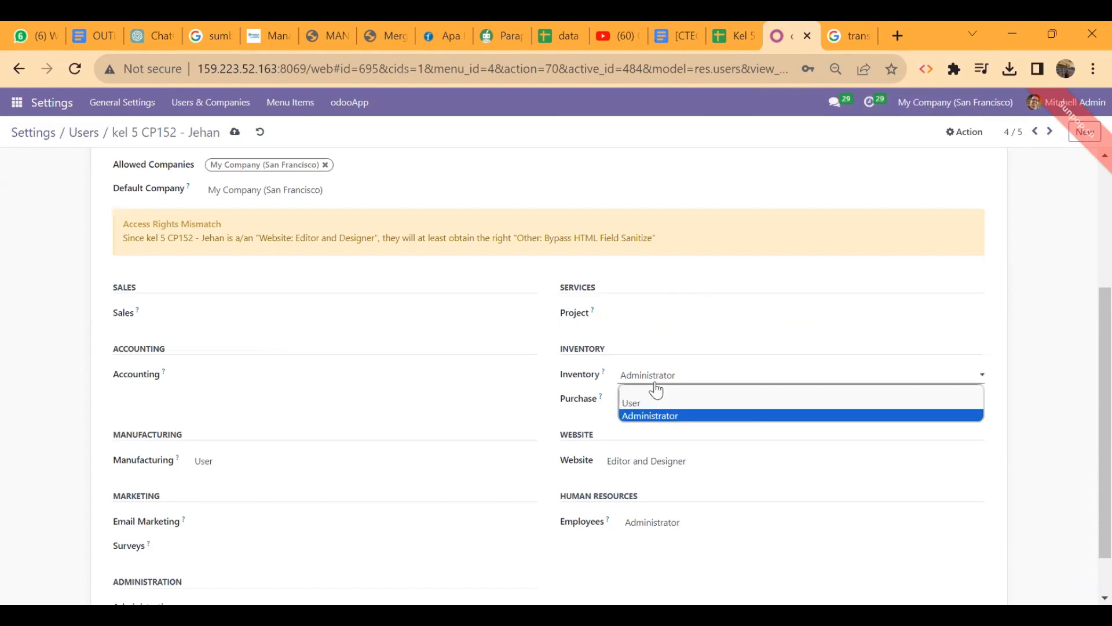
{"action": "left_click", "coordinate": [651, 392]}
{"action": "left_click", "coordinate": [671, 415]}
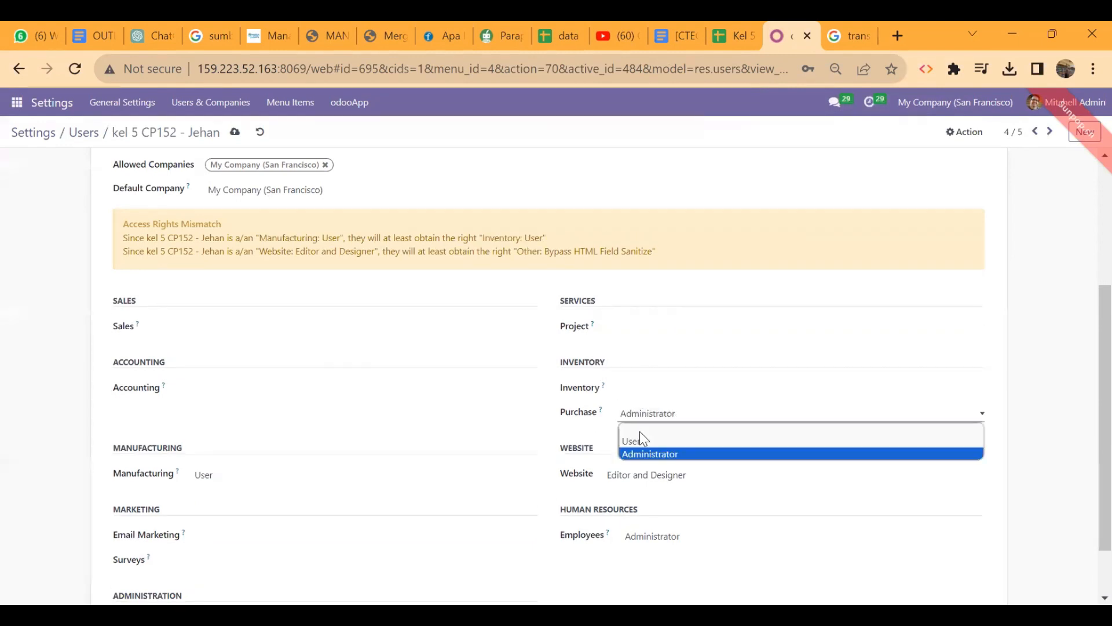
{"action": "left_click", "coordinate": [639, 431]}
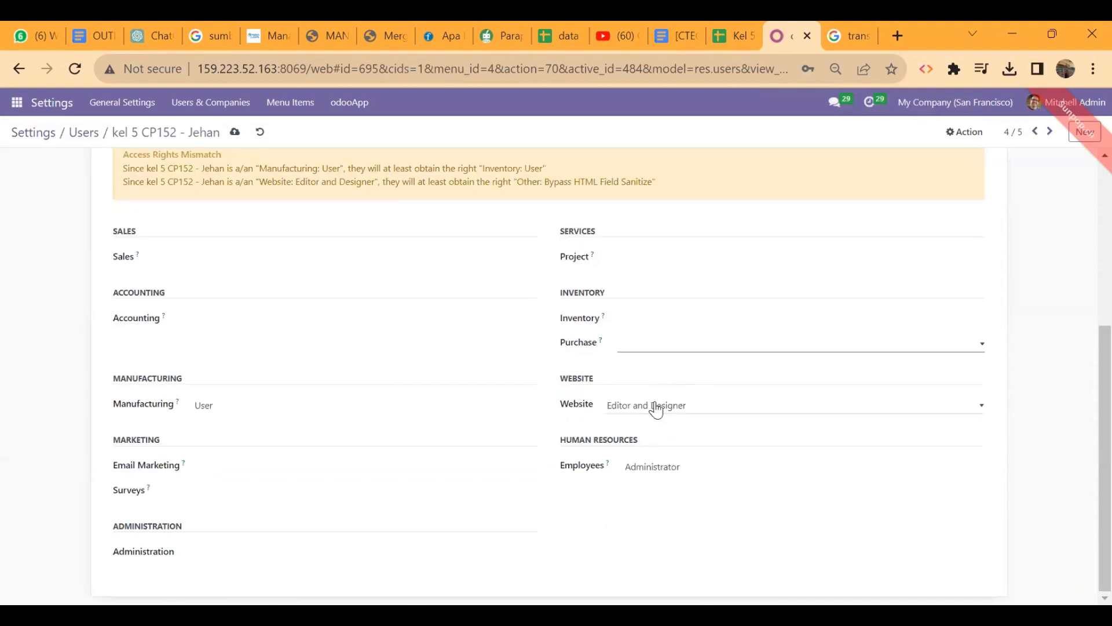
{"action": "left_click", "coordinate": [628, 411]}
{"action": "left_click", "coordinate": [626, 415]}
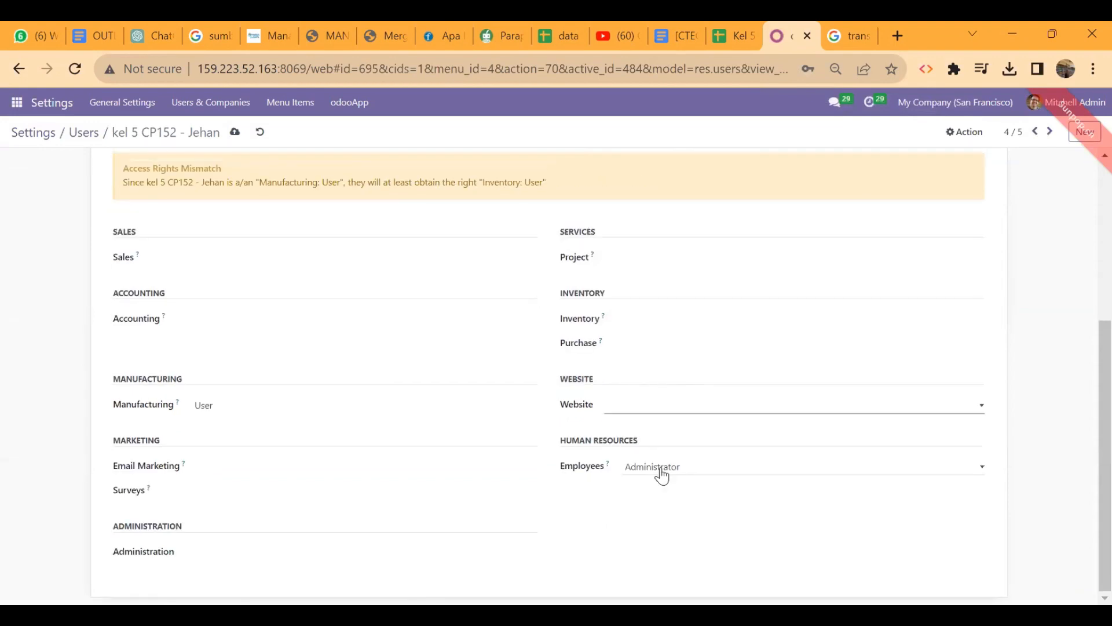
{"action": "left_click", "coordinate": [638, 473]}
{"action": "left_click", "coordinate": [637, 484]}
{"action": "scroll", "coordinate": [472, 527], "scroll_direction": "up", "scroll_amount": 5}
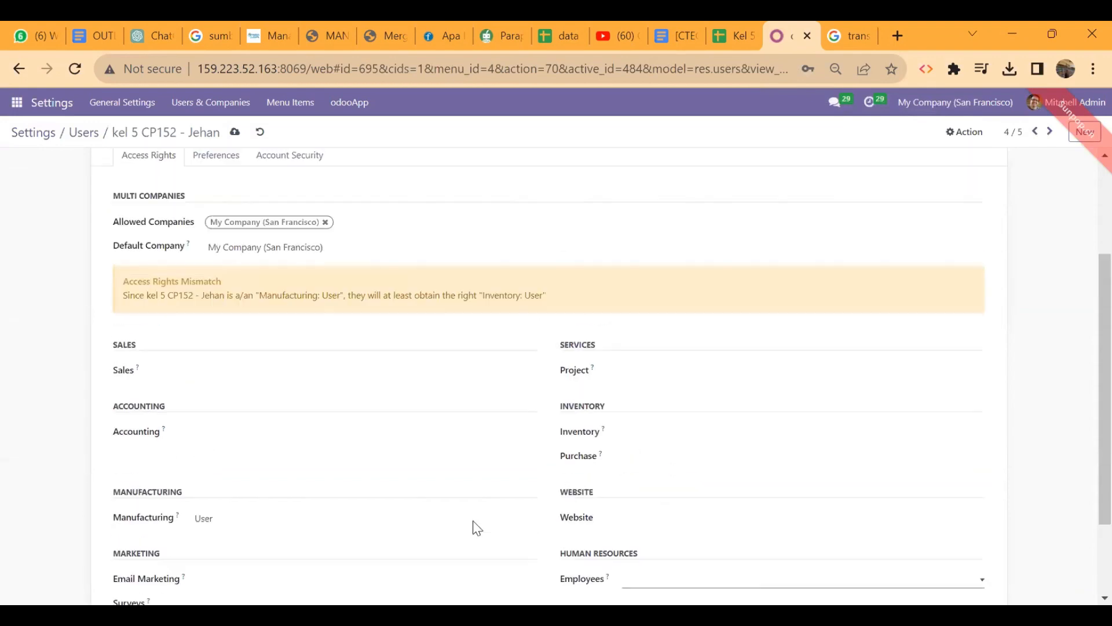
{"action": "left_click", "coordinate": [235, 132]}
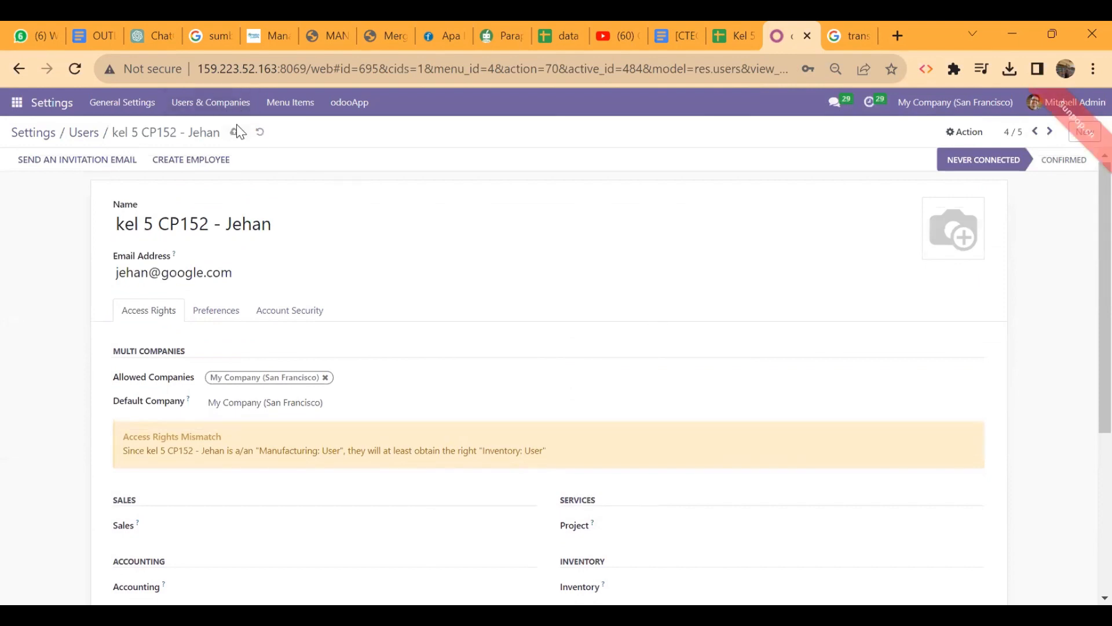
Try clearing the user's Inventory access level once more
{"action": "scroll", "coordinate": [438, 339], "scroll_direction": "down", "scroll_amount": 4}
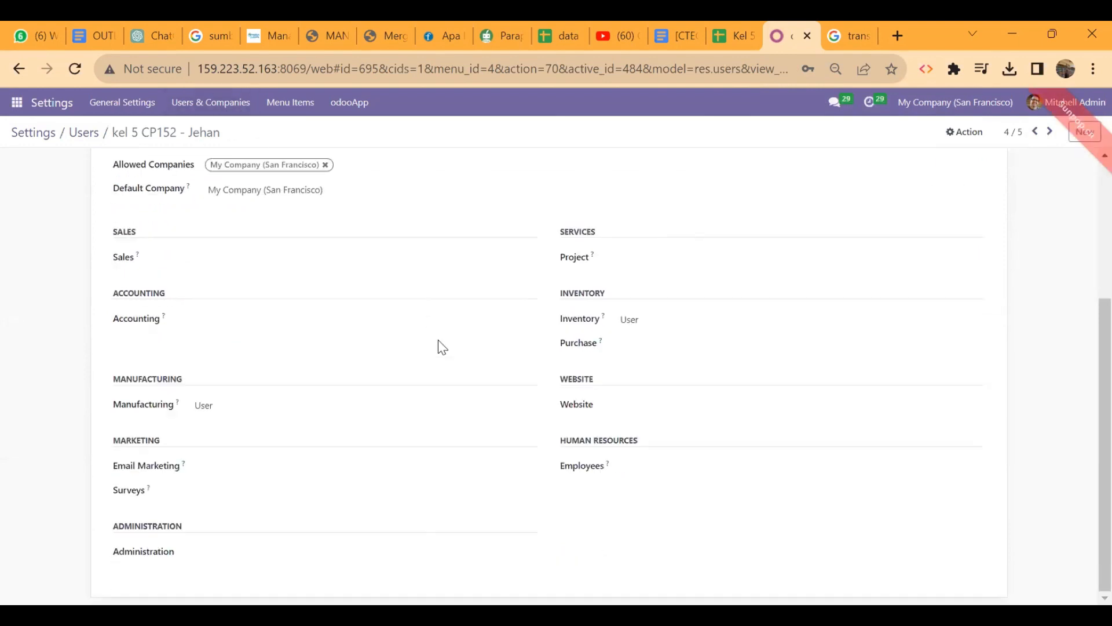
{"action": "left_click", "coordinate": [654, 323]}
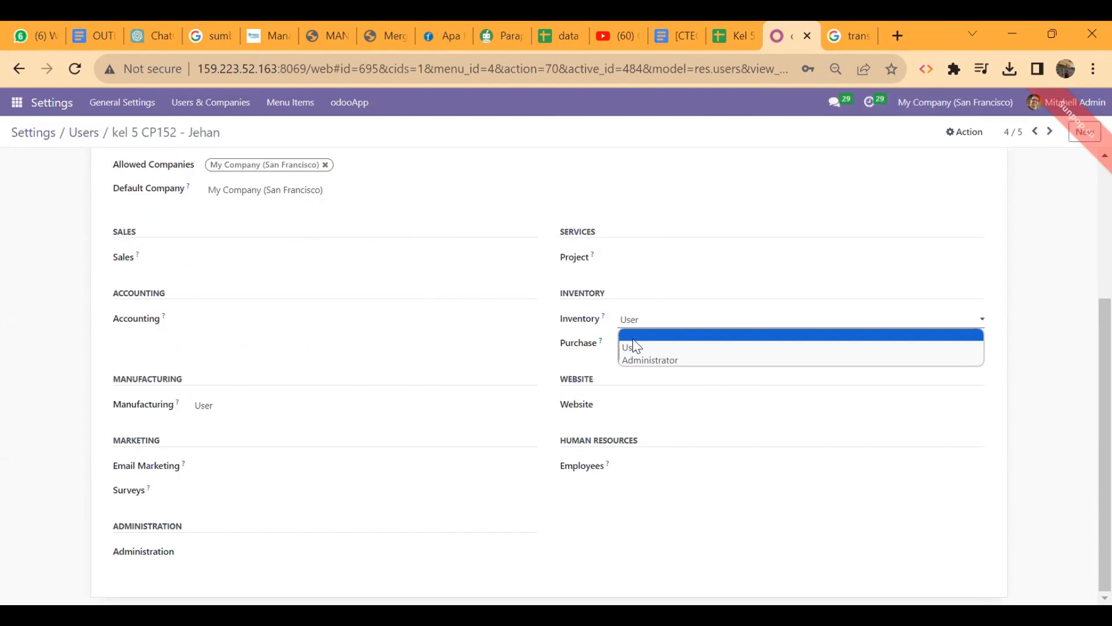
{"action": "left_click", "coordinate": [633, 336]}
{"action": "scroll", "coordinate": [390, 357], "scroll_direction": "up", "scroll_amount": 4}
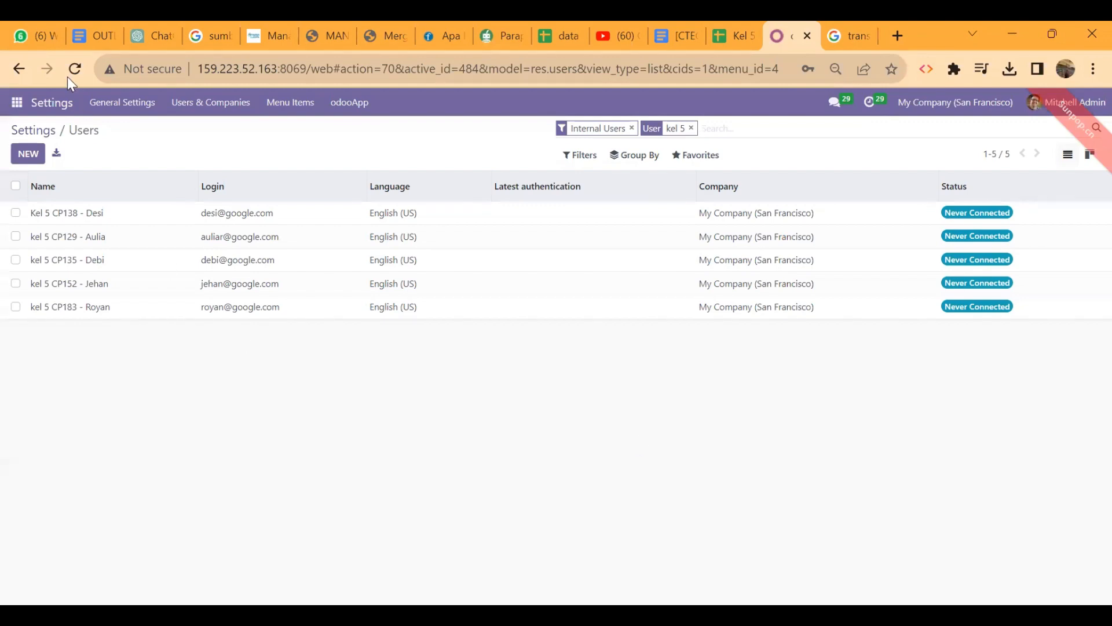
Open the Discuss app from the Odoo apps menu
{"action": "left_click", "coordinate": [16, 102]}
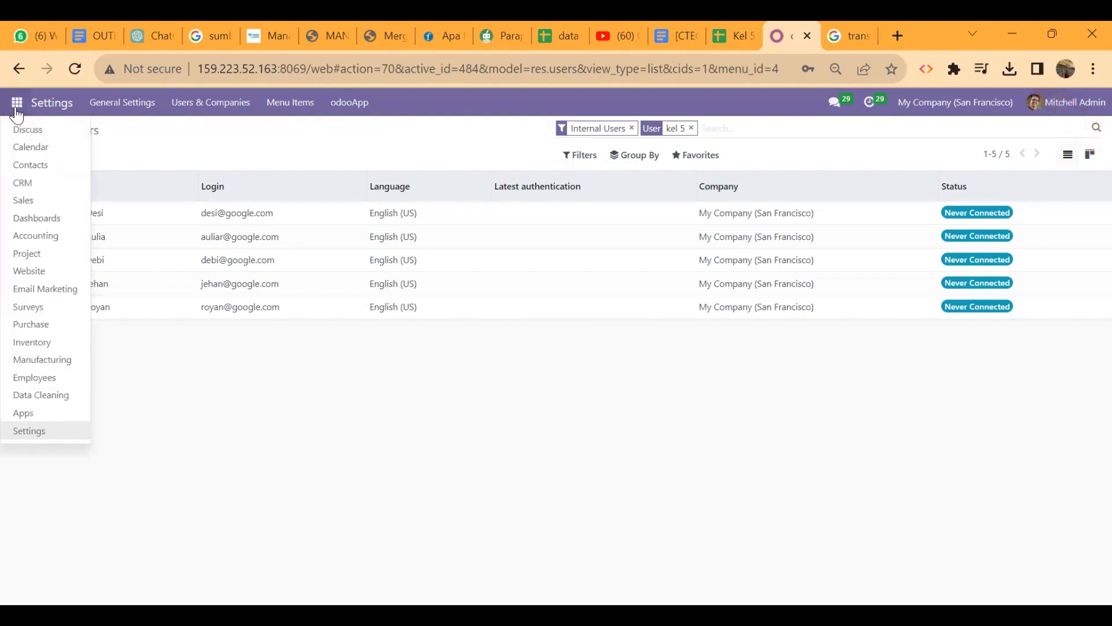
{"action": "left_click", "coordinate": [40, 137]}
{"action": "scroll", "coordinate": [104, 373], "scroll_direction": "down", "scroll_amount": 5}
{"action": "scroll", "coordinate": [106, 374], "scroll_direction": "up", "scroll_amount": 10}
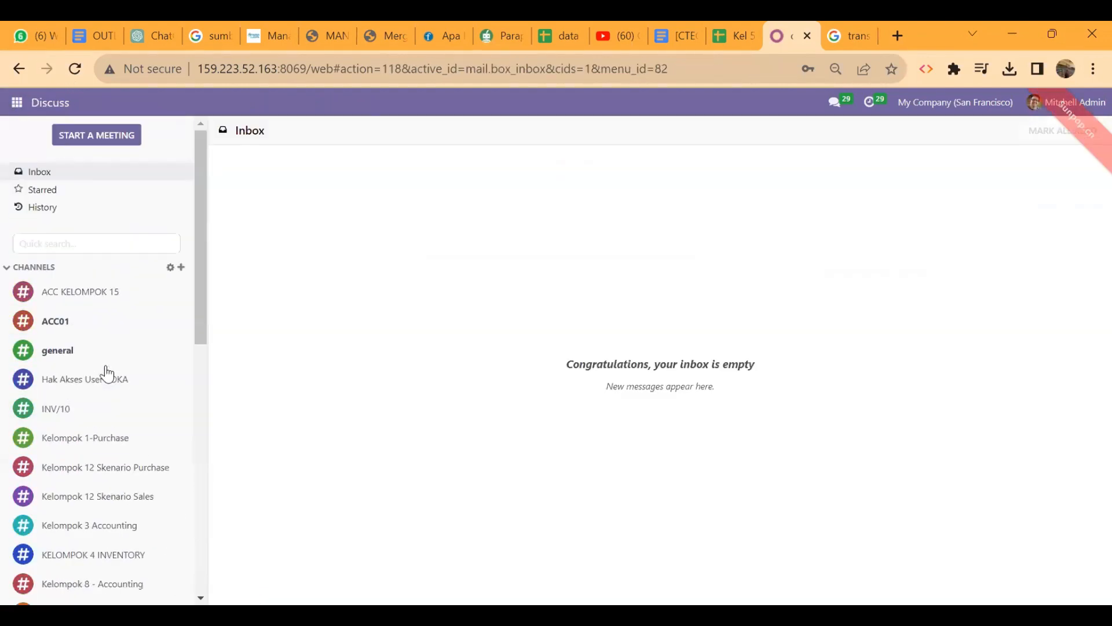
Create a channel named 'SKENARIO MANUFACTURE KEL 5', correcting the typed name first
{"action": "left_click", "coordinate": [182, 268]}
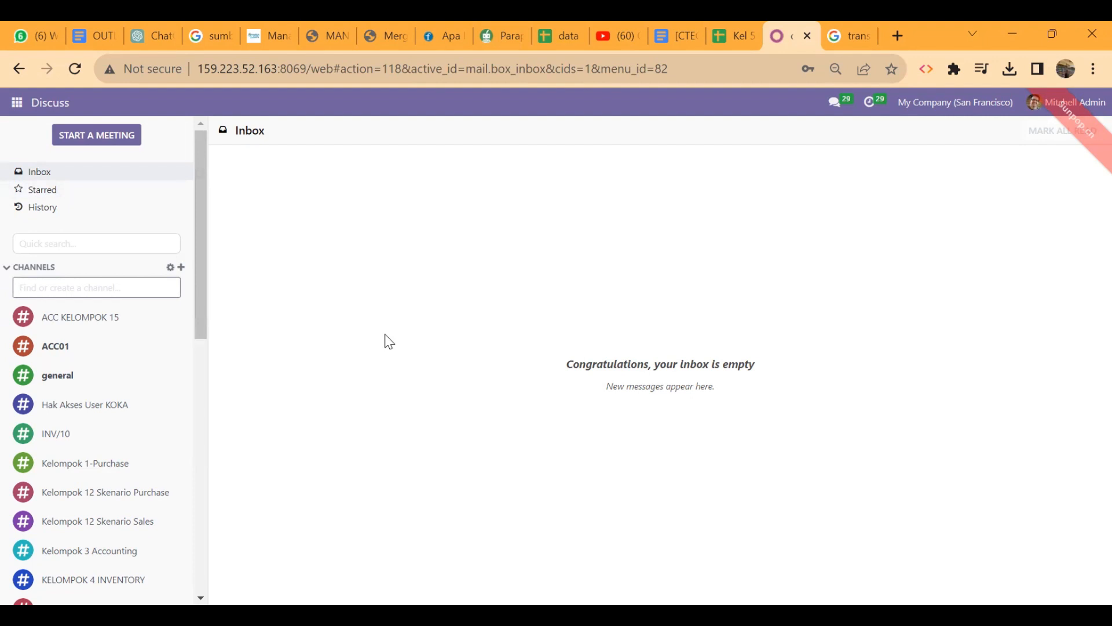
{"action": "type", "text": "SKENARI"}
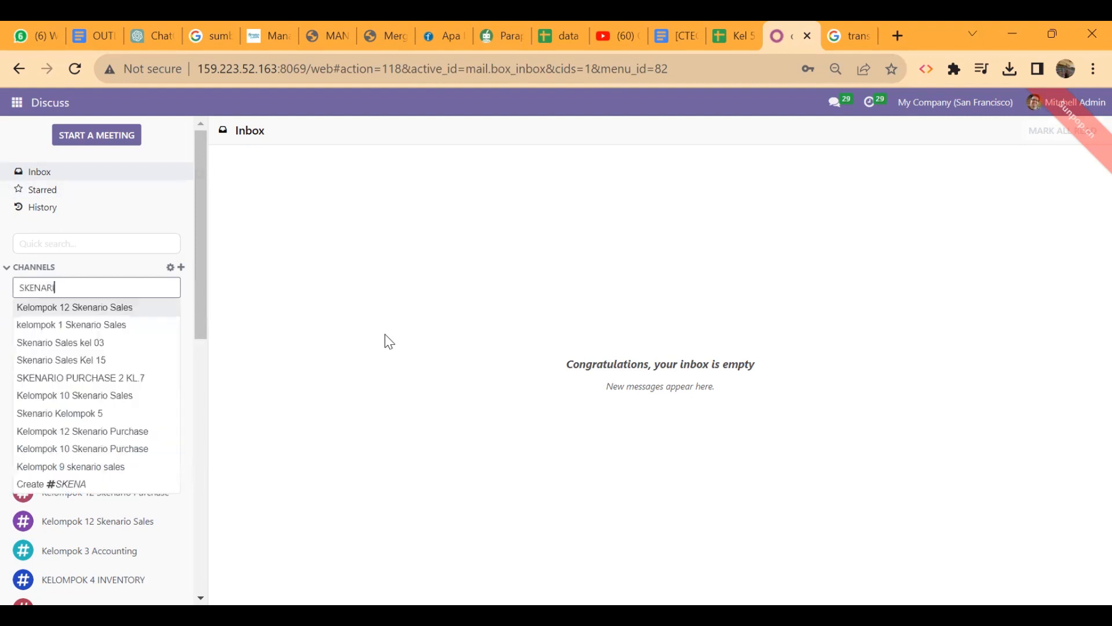
{"action": "type", "text": "O MAN"}
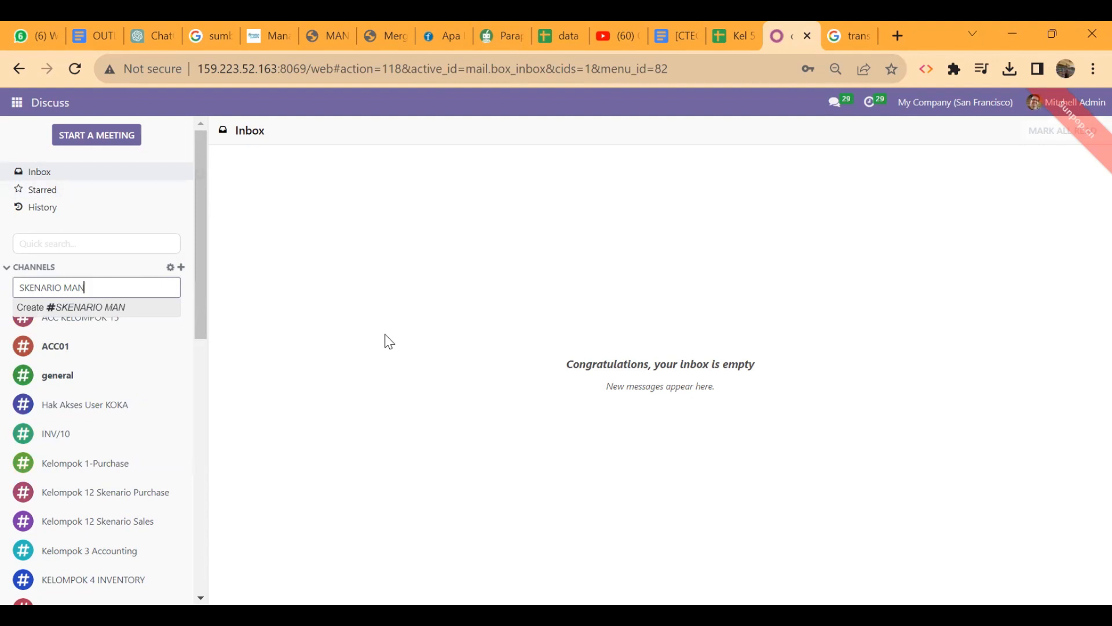
{"action": "type", "text": " KEL"}
{"action": "type", "text": " 05"}
{"action": "key", "text": "BackSpace"}
{"action": "key", "text": "BackSpace"}
{"action": "type", "text": "5"}
{"action": "left_click", "coordinate": [85, 287]}
{"action": "type", "text": "UFACTURE"}
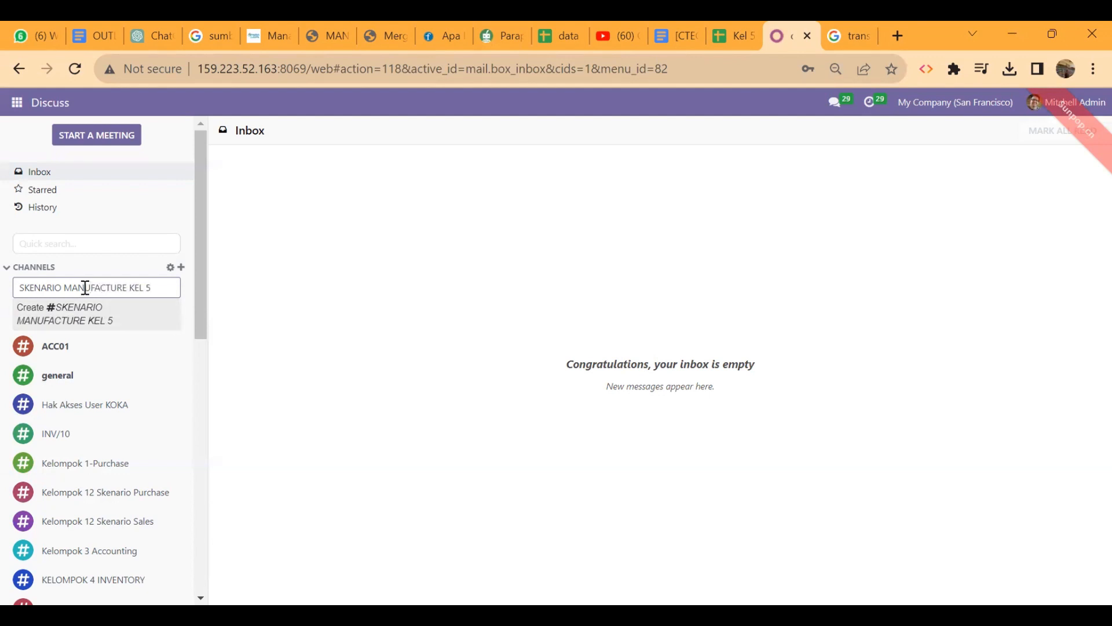
{"action": "left_click", "coordinate": [124, 320]}
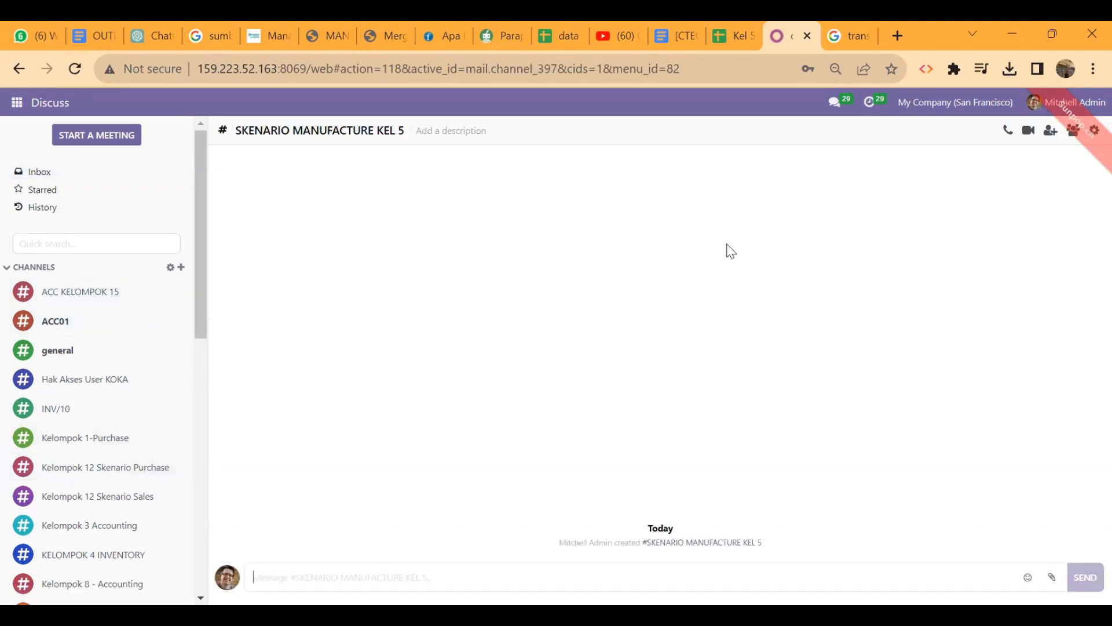
Dismiss the client error, then search 'kel 5' and invite all five matching users
{"action": "left_click", "coordinate": [1092, 129]}
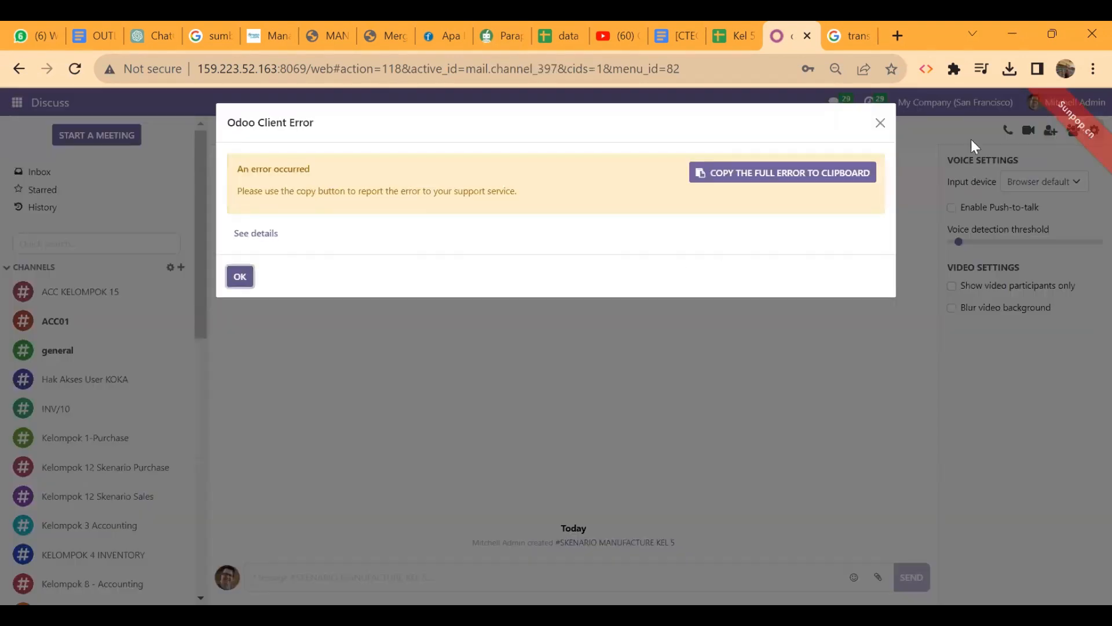
{"action": "left_click", "coordinate": [880, 122]}
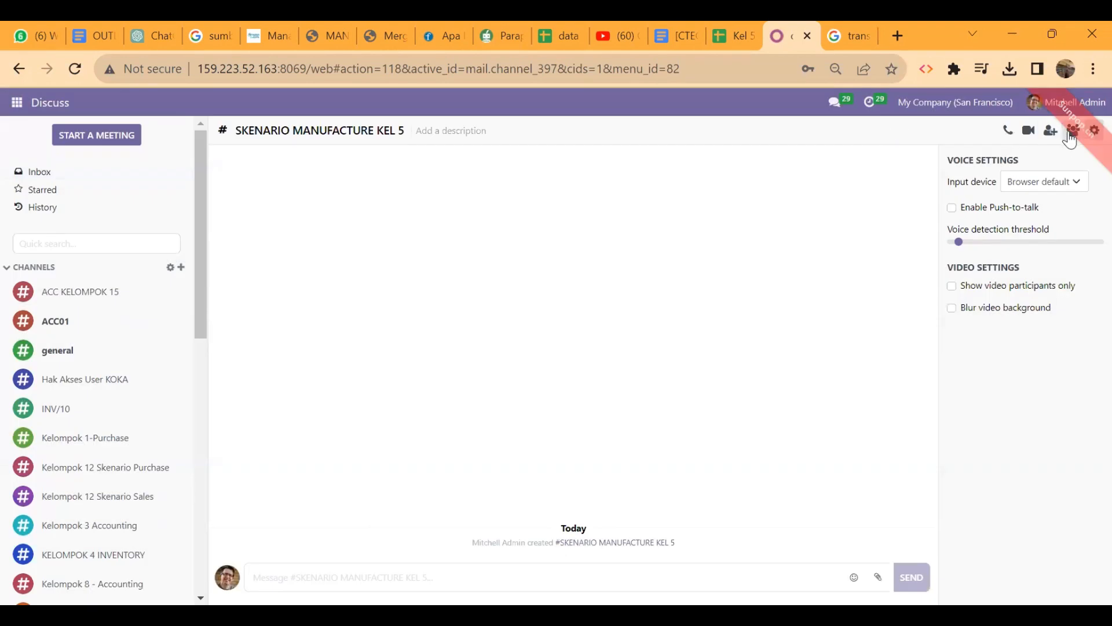
{"action": "left_click", "coordinate": [1051, 131]}
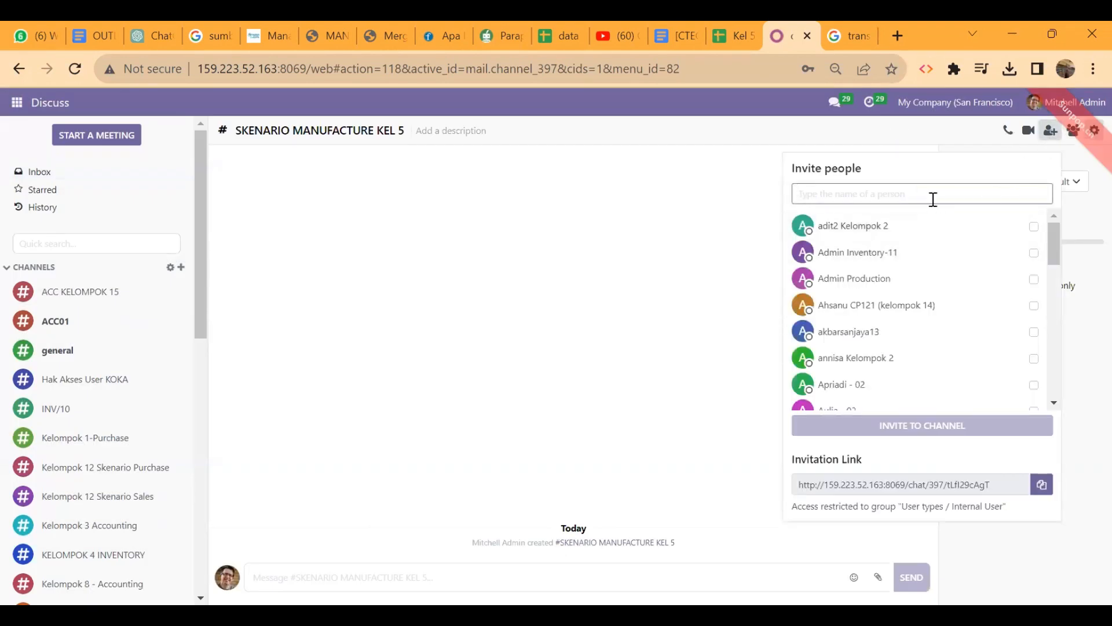
{"action": "type", "text": "kel 5"}
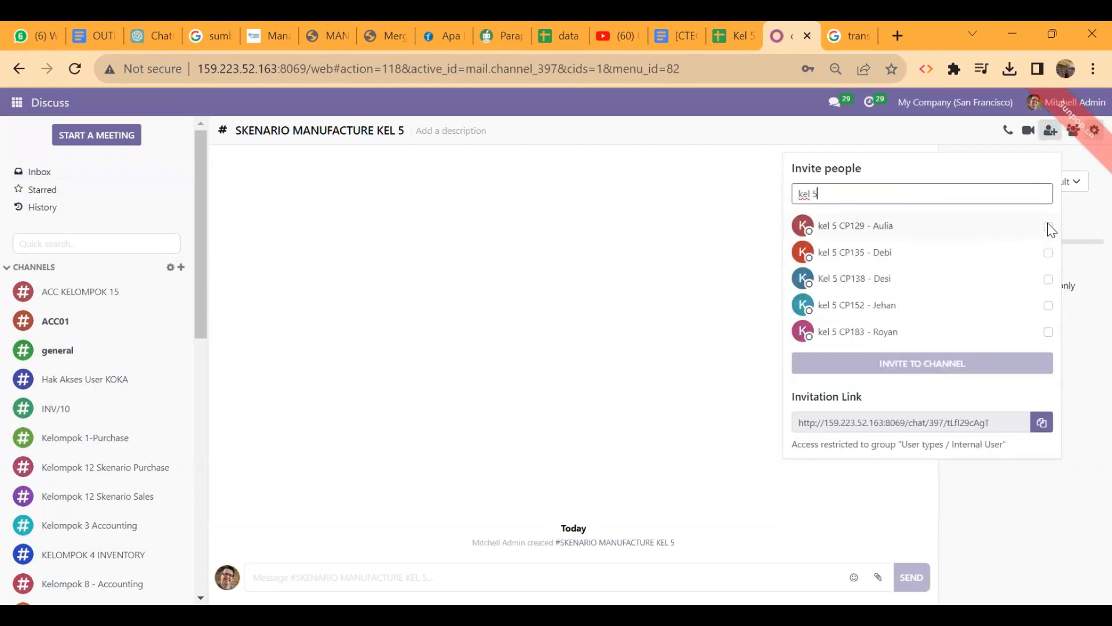
{"action": "left_click", "coordinate": [1049, 227]}
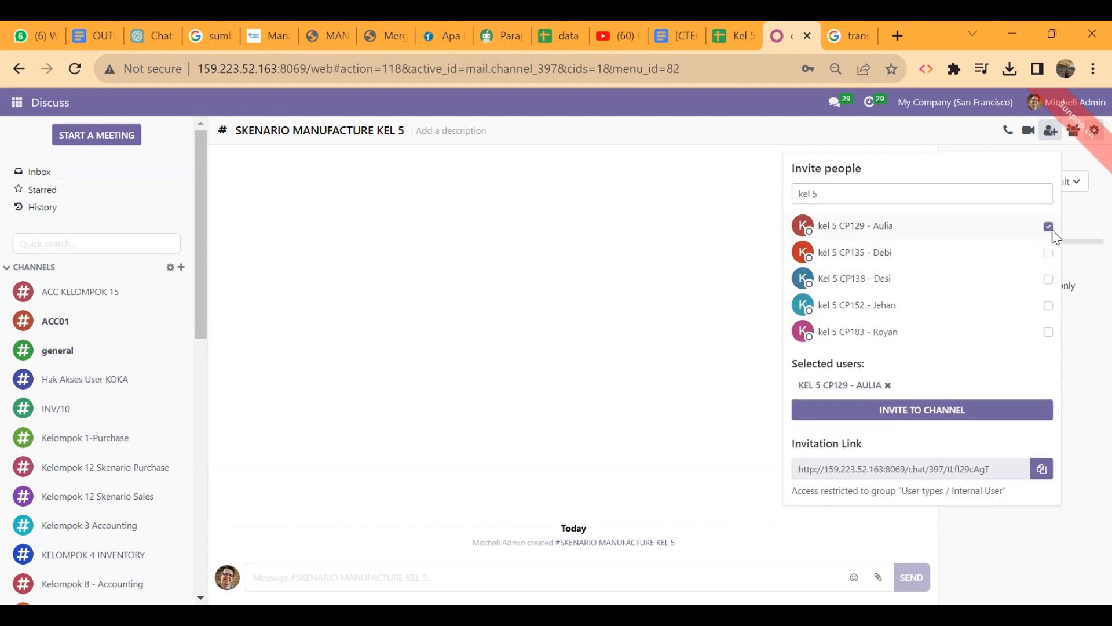
{"action": "left_click", "coordinate": [1050, 253]}
{"action": "left_click", "coordinate": [1050, 279]}
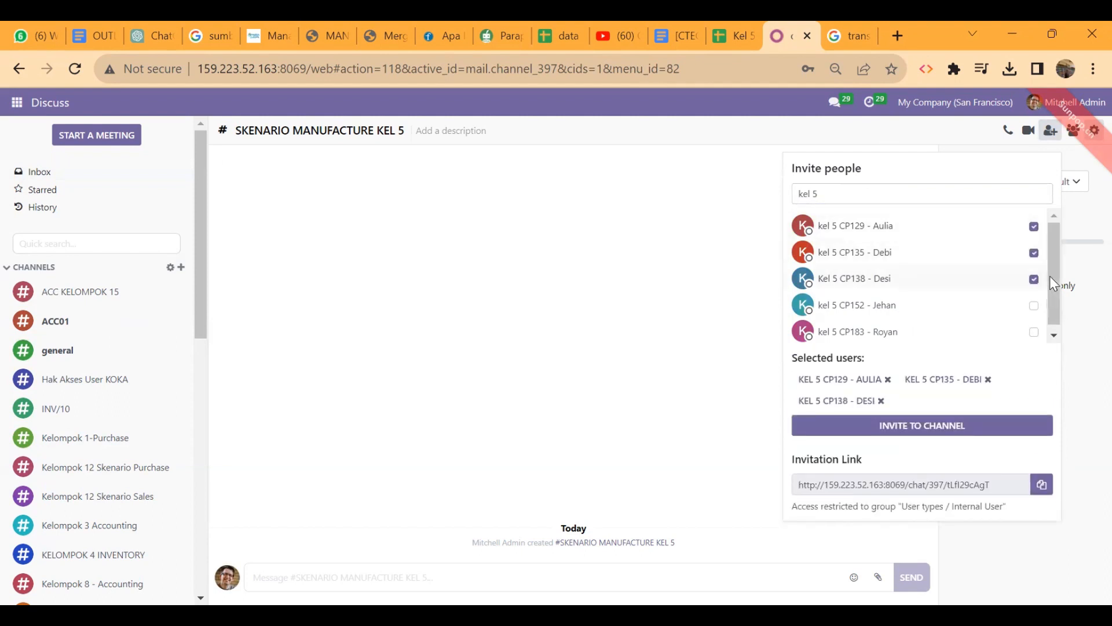
{"action": "left_click", "coordinate": [1034, 305]}
{"action": "left_click", "coordinate": [1035, 334]}
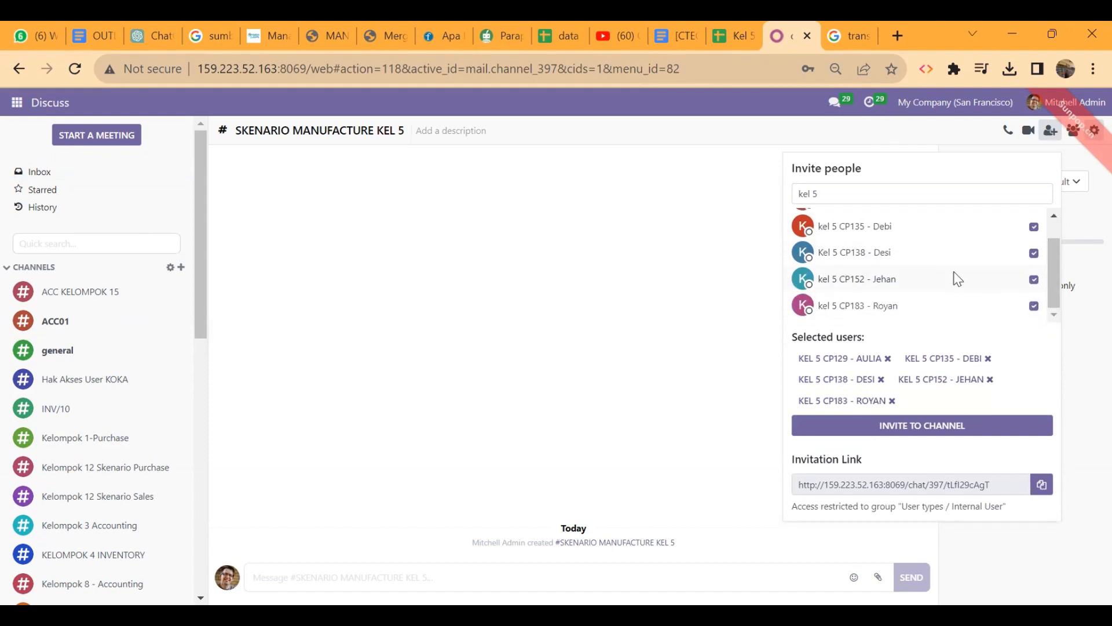
{"action": "left_click", "coordinate": [929, 430]}
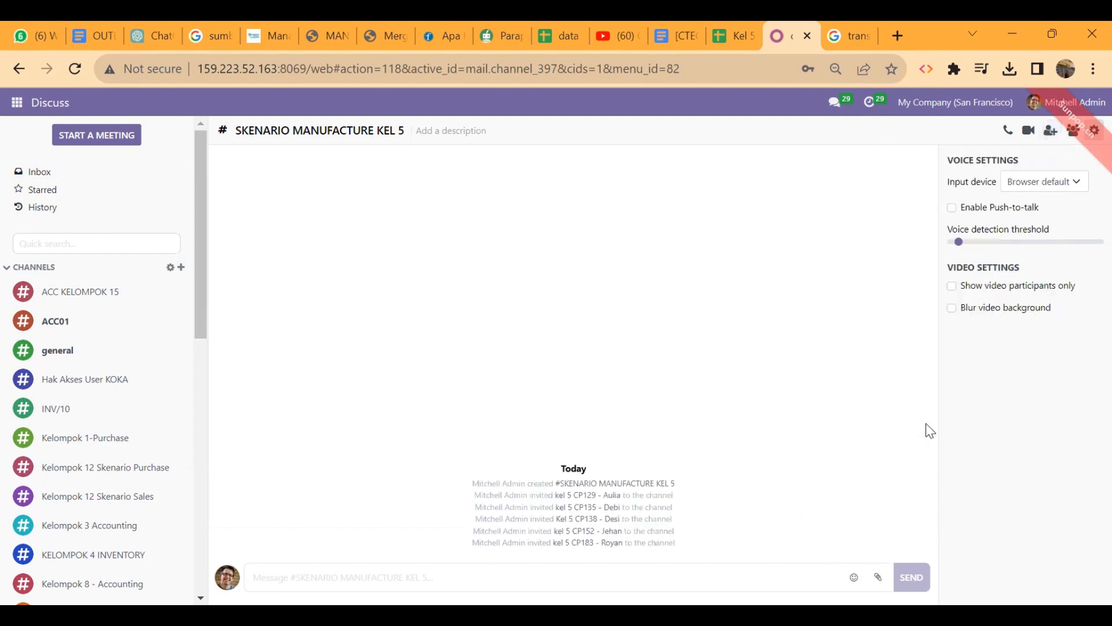
Post the message 'hallo' in the SKENARIO MANUFACTURE KEL 5 channel
{"action": "left_click", "coordinate": [505, 584]}
{"action": "type", "text": "hallo"}
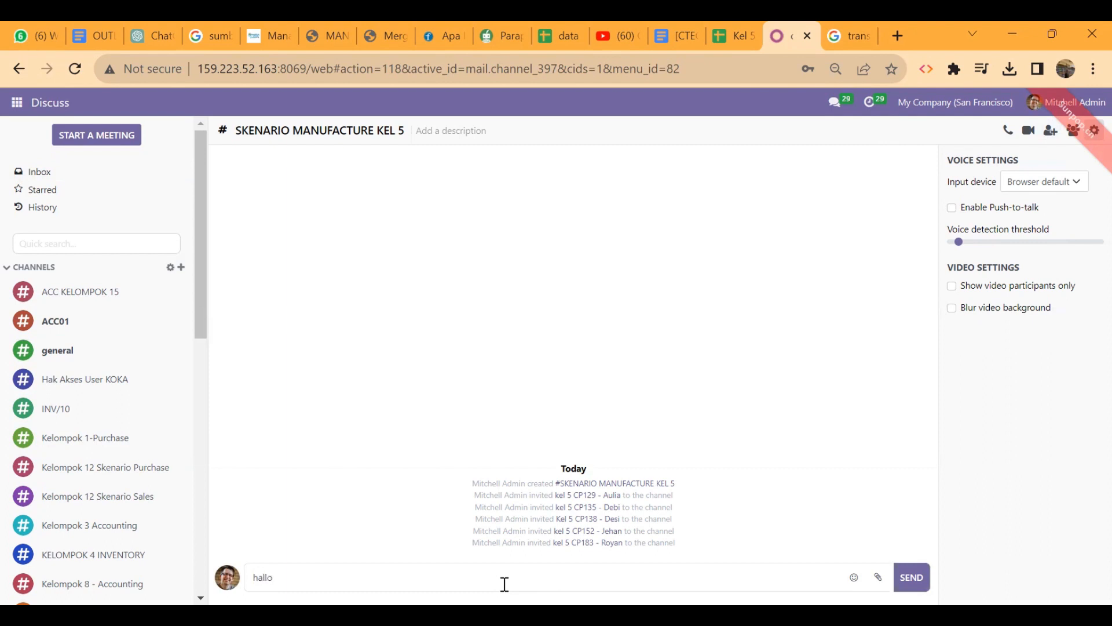
{"action": "key", "text": "Return"}
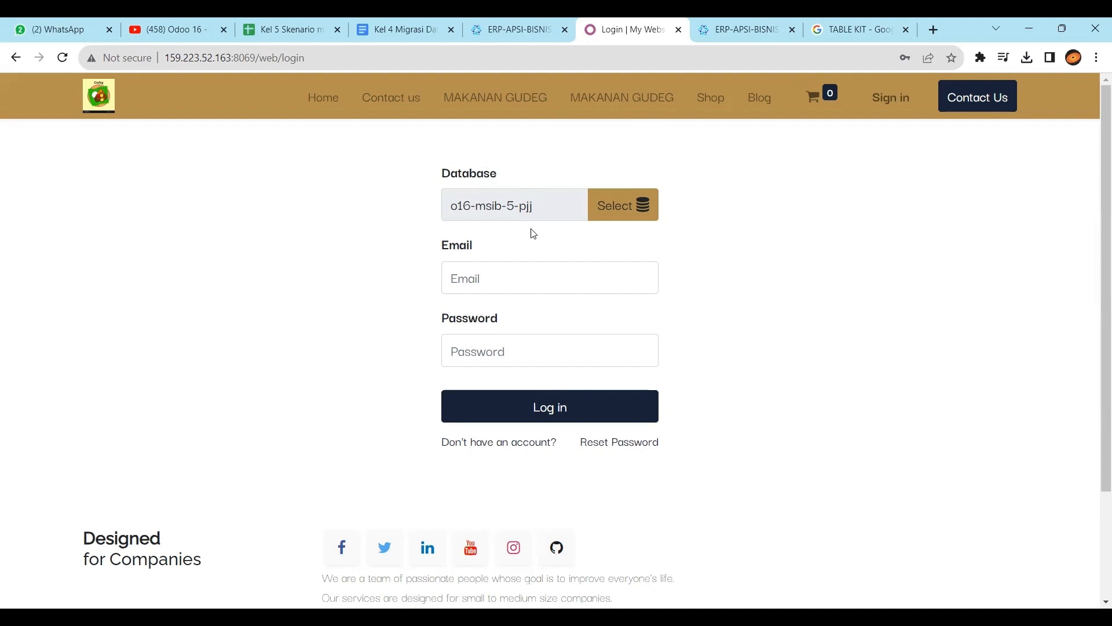
Log in using the member's autofilled login email and their account password
{"action": "left_click", "coordinate": [558, 286]}
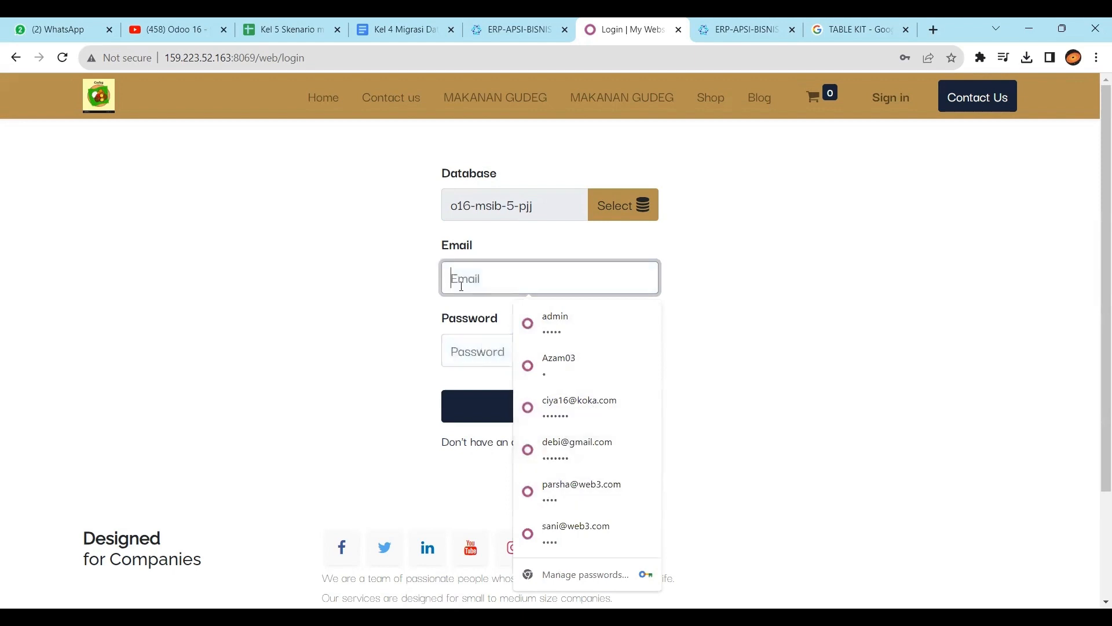
{"action": "type", "text": "DEBI"}
{"action": "key", "text": "BackSpace"}
{"action": "key", "text": "BackSpace"}
{"action": "key", "text": "BackSpace"}
{"action": "key", "text": "BackSpace"}
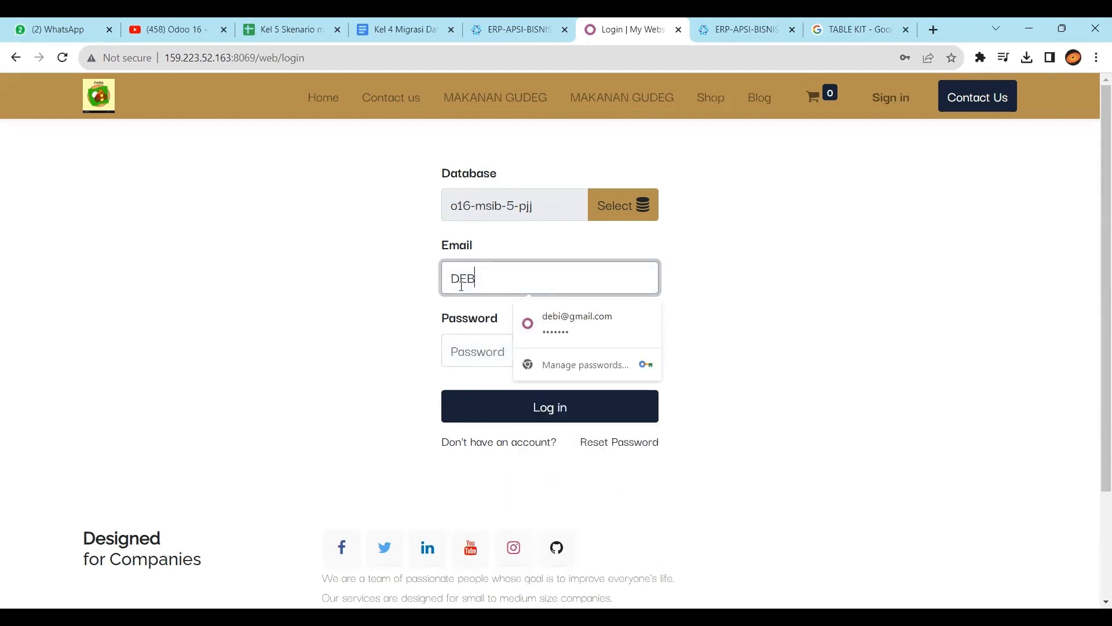
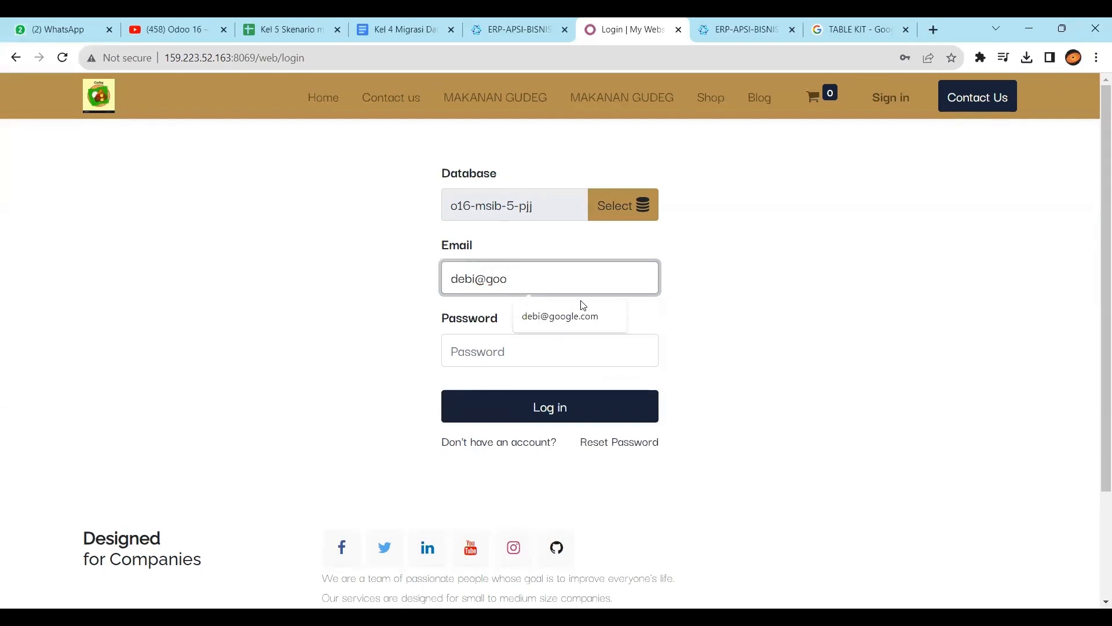
{"action": "left_click", "coordinate": [576, 318]}
{"action": "left_click", "coordinate": [544, 355]}
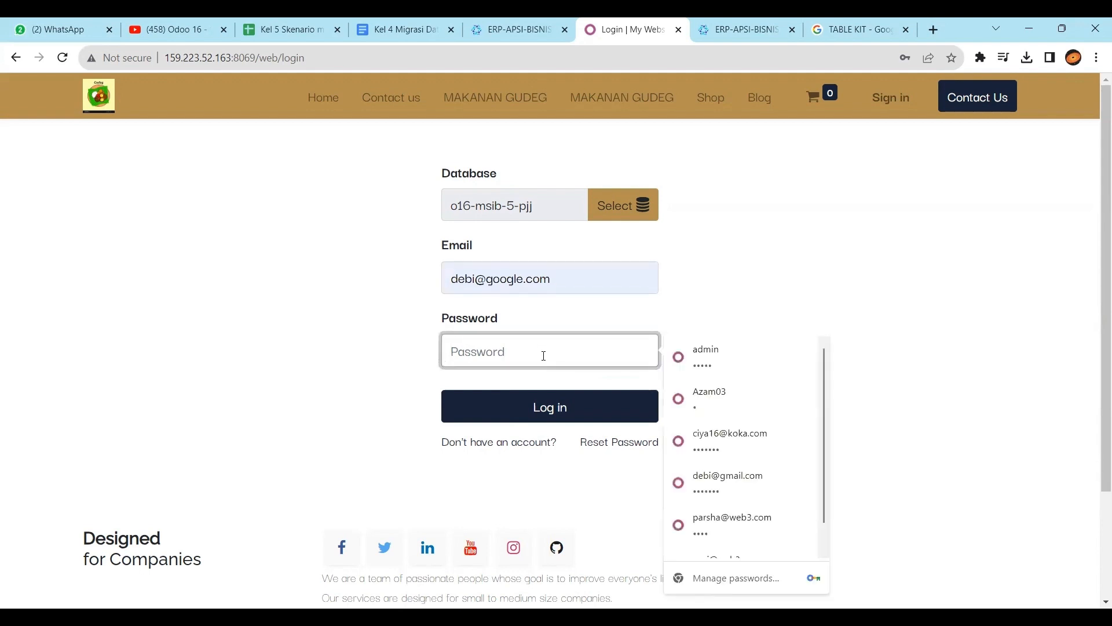
{"action": "type", "text": "1"}
{"action": "left_click", "coordinate": [544, 406]}
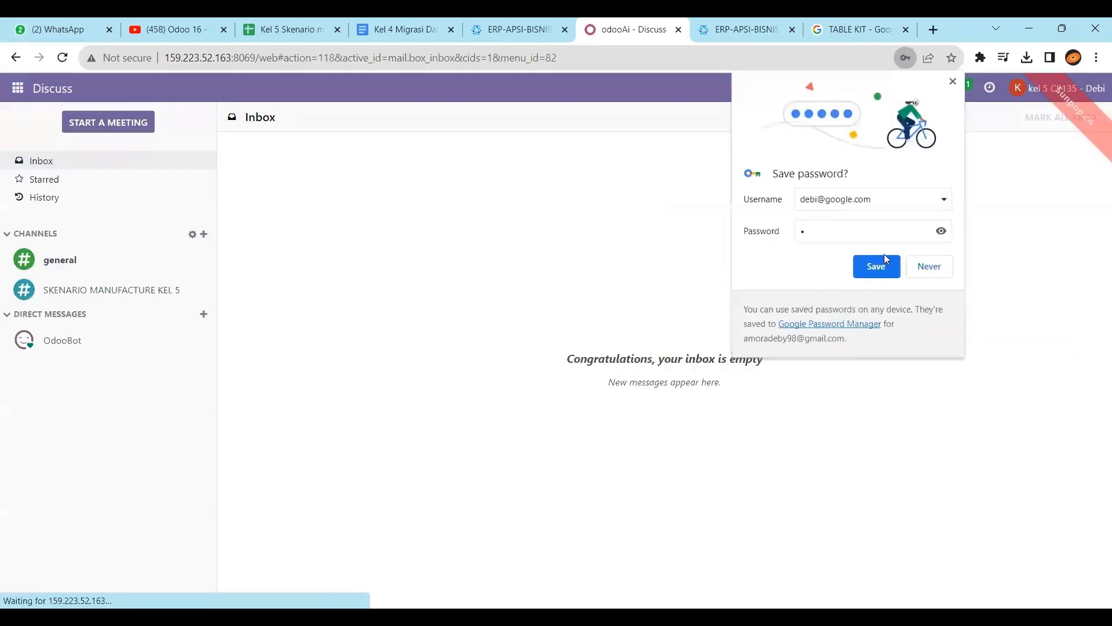
Save the browser password, view the SKENARIO MANUFACTURE KEL 5 channel, then open Manufacturing's Products menu
{"action": "left_click", "coordinate": [884, 269]}
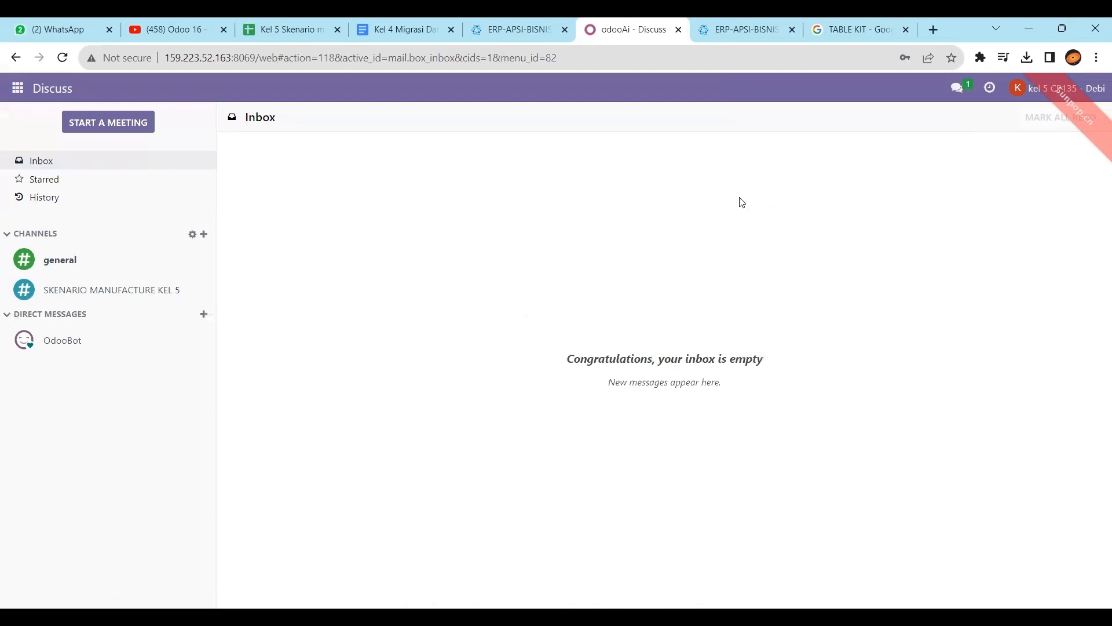
{"action": "left_click", "coordinate": [140, 289]}
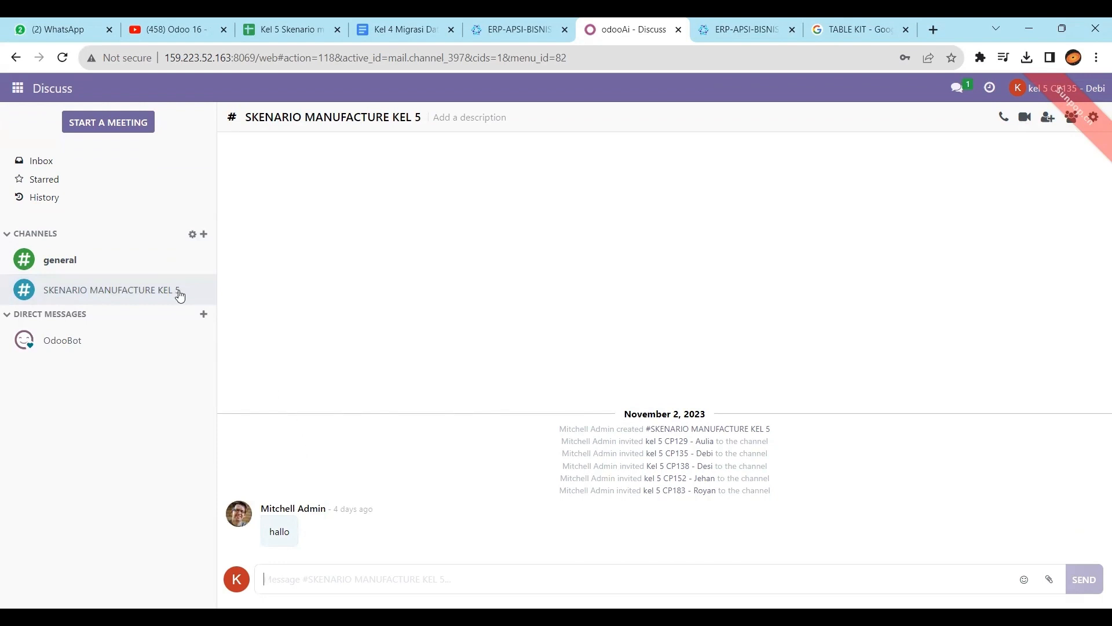
{"action": "left_click", "coordinate": [22, 103]}
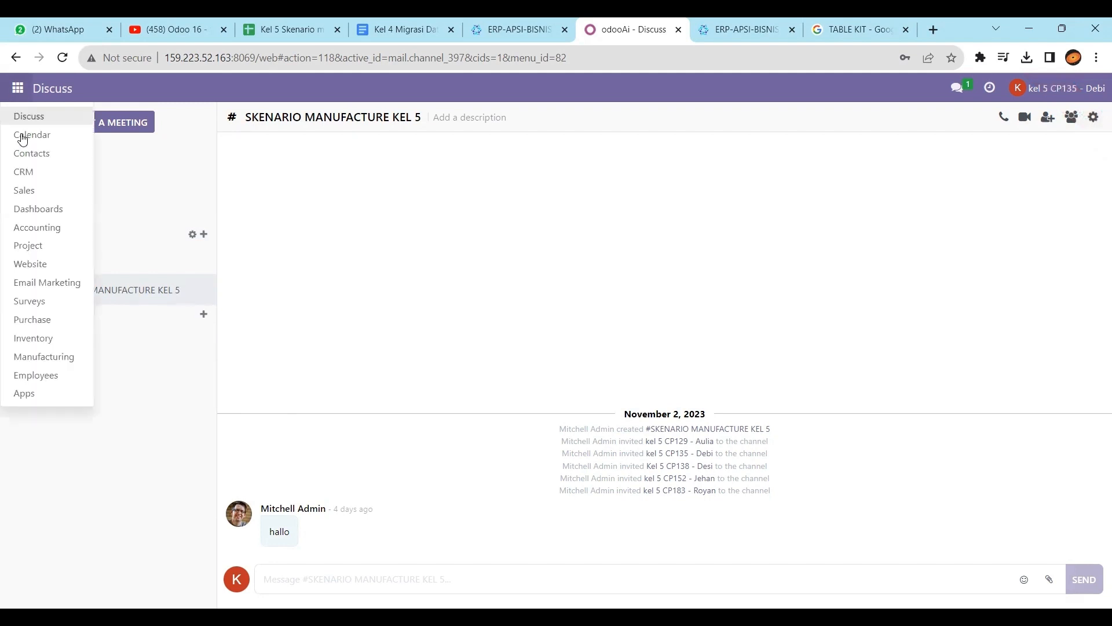
{"action": "left_click", "coordinate": [67, 357]}
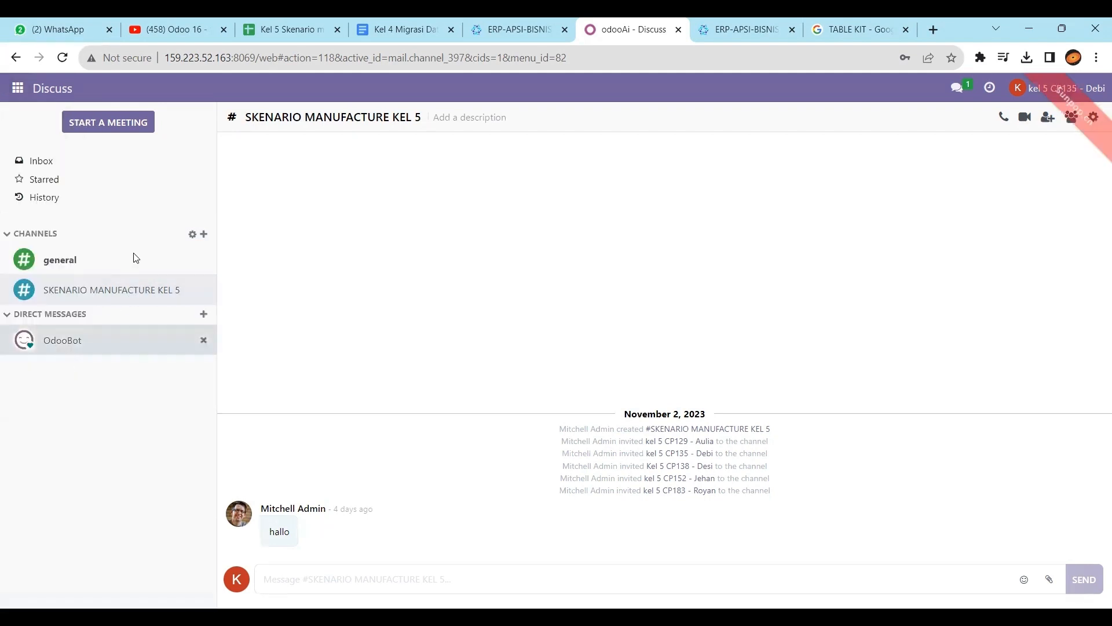
{"action": "left_click", "coordinate": [208, 89]}
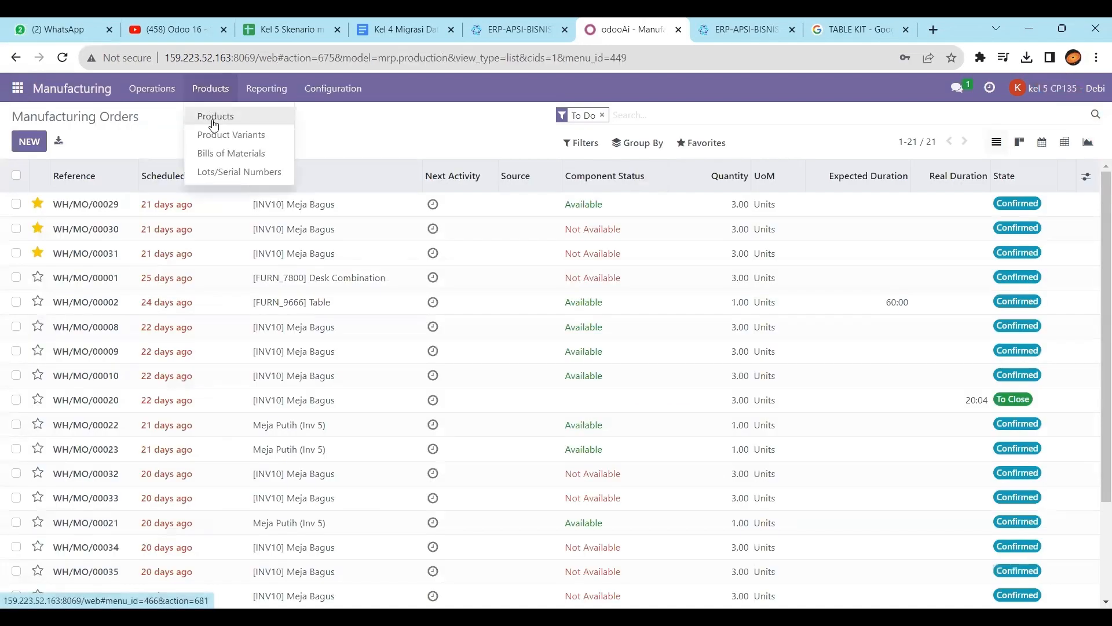
Show all products, discard an accidental new product, and clear a trial '5' search
{"action": "left_click", "coordinate": [214, 115]}
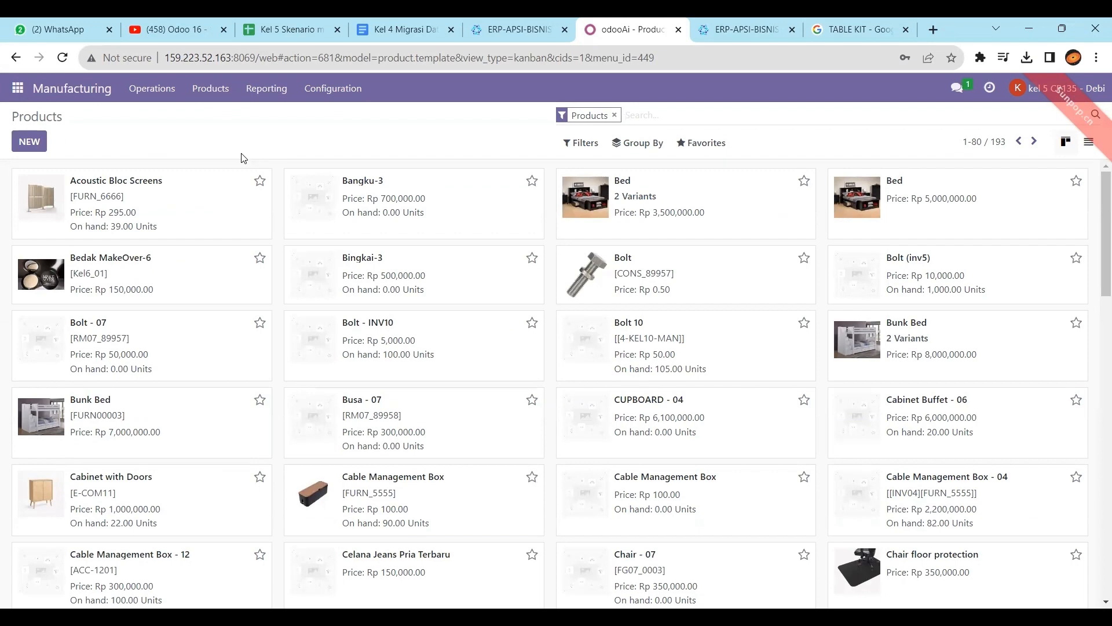
{"action": "left_click", "coordinate": [30, 142]}
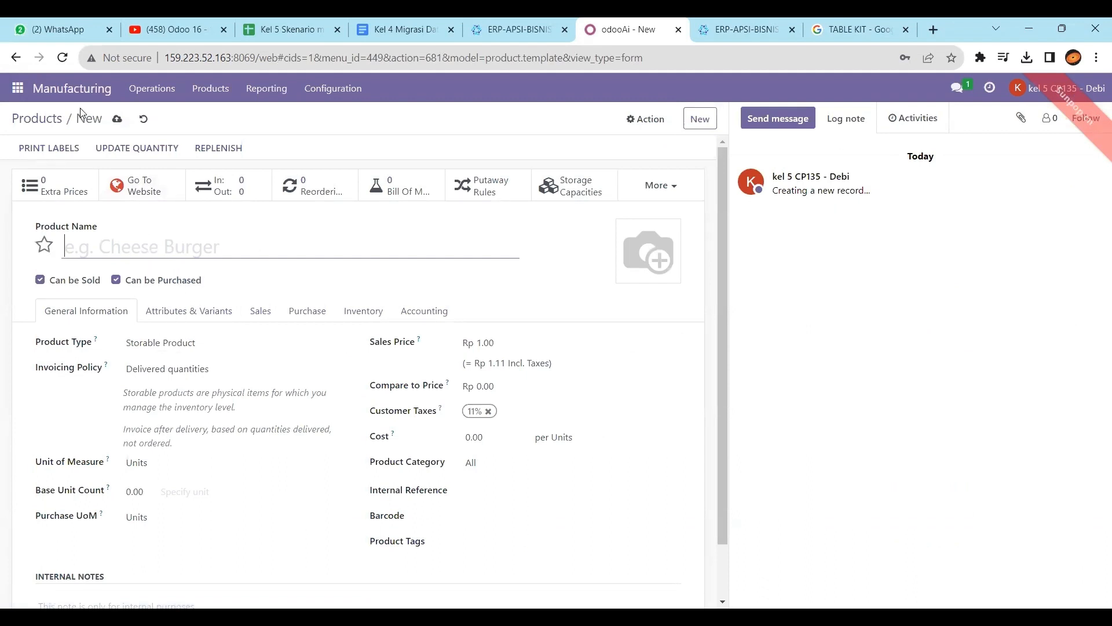
{"action": "left_click", "coordinate": [142, 121]}
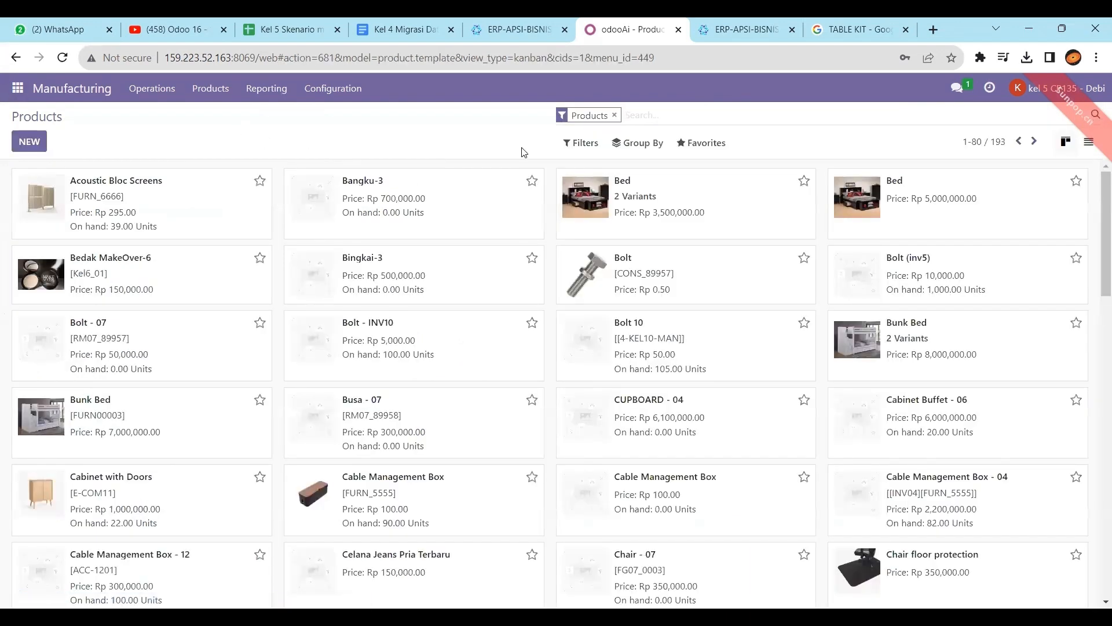
{"action": "type", "text": "5"}
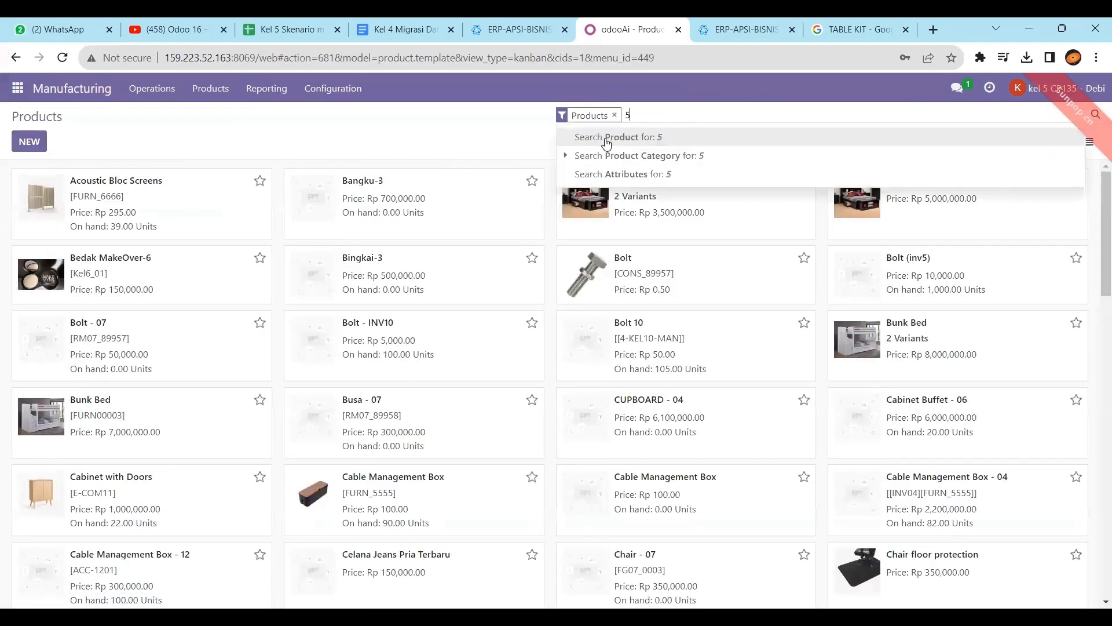
{"action": "key", "text": "Return"}
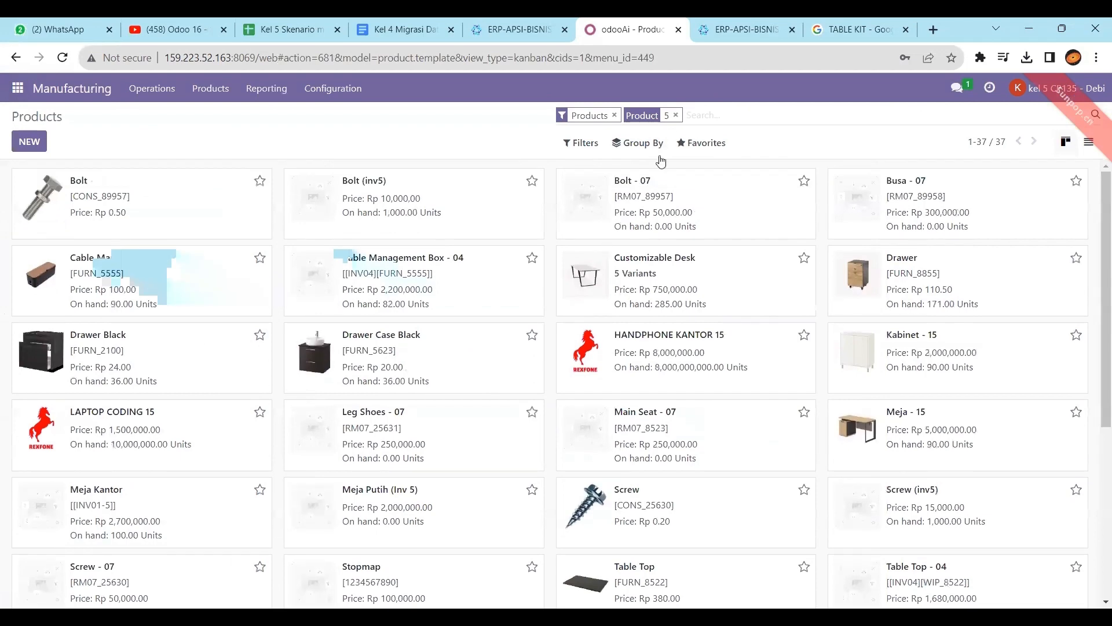
{"action": "left_click", "coordinate": [675, 115]}
{"action": "left_click", "coordinate": [615, 116]}
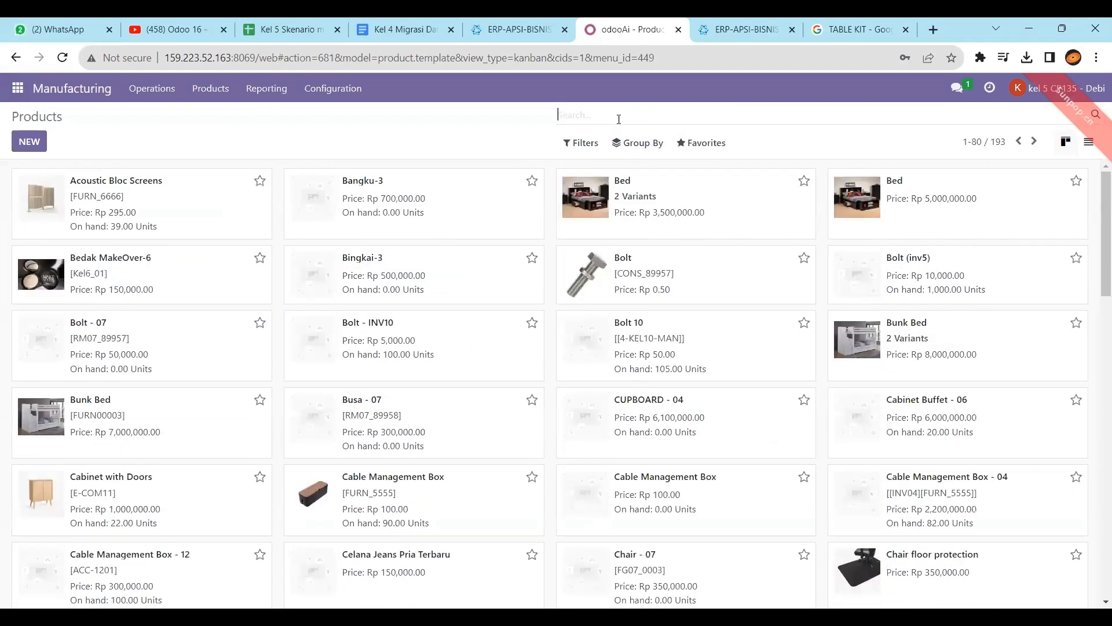
Search products for 'table k', open [KL05]FG_78236 Table Kit, then view the scenario spreadsheet
{"action": "type", "text": "kl"}
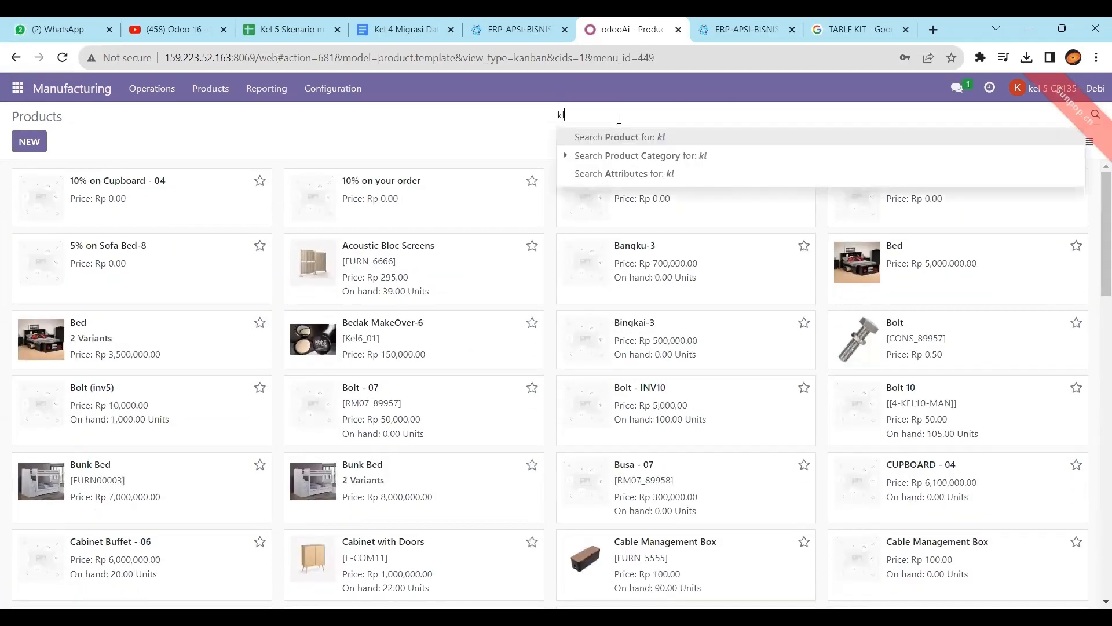
{"action": "key", "text": "Return"}
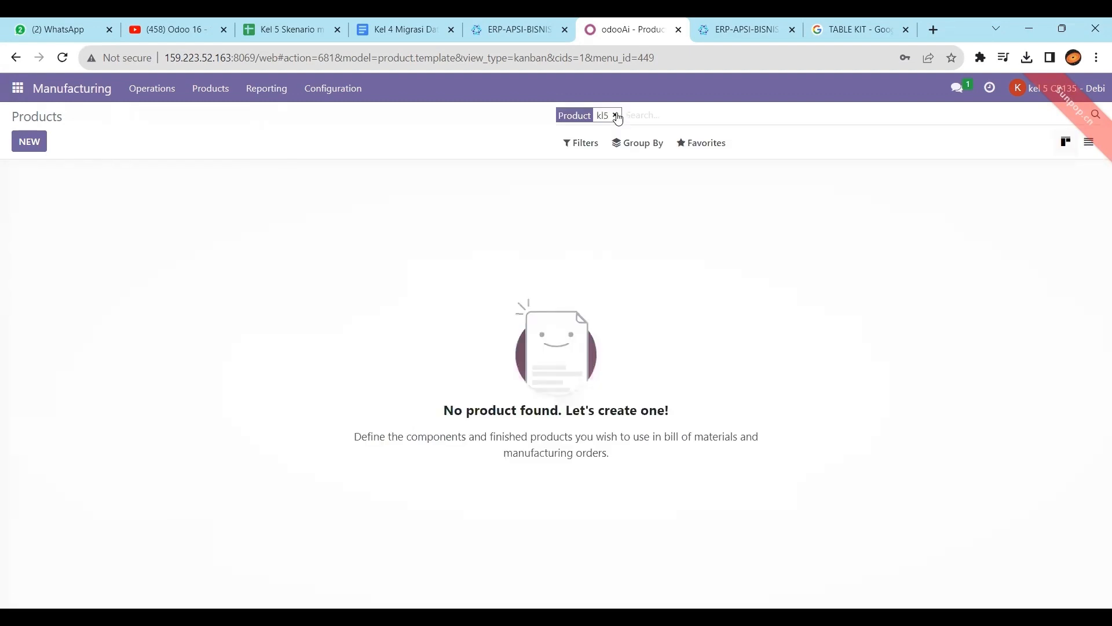
{"action": "left_click", "coordinate": [608, 116]}
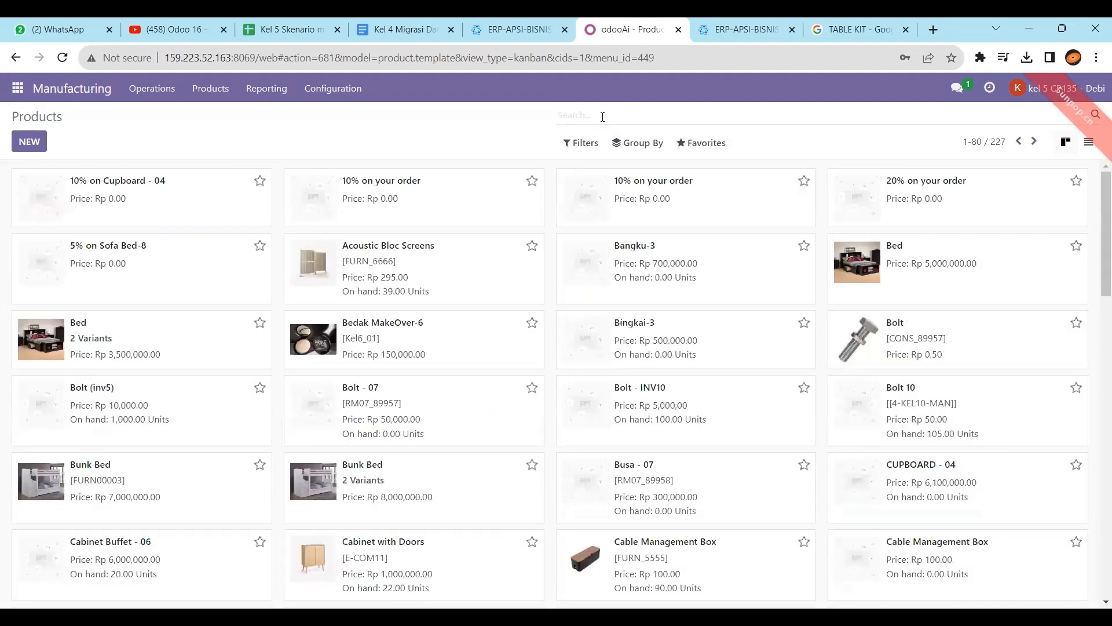
{"action": "type", "text": "table kit"}
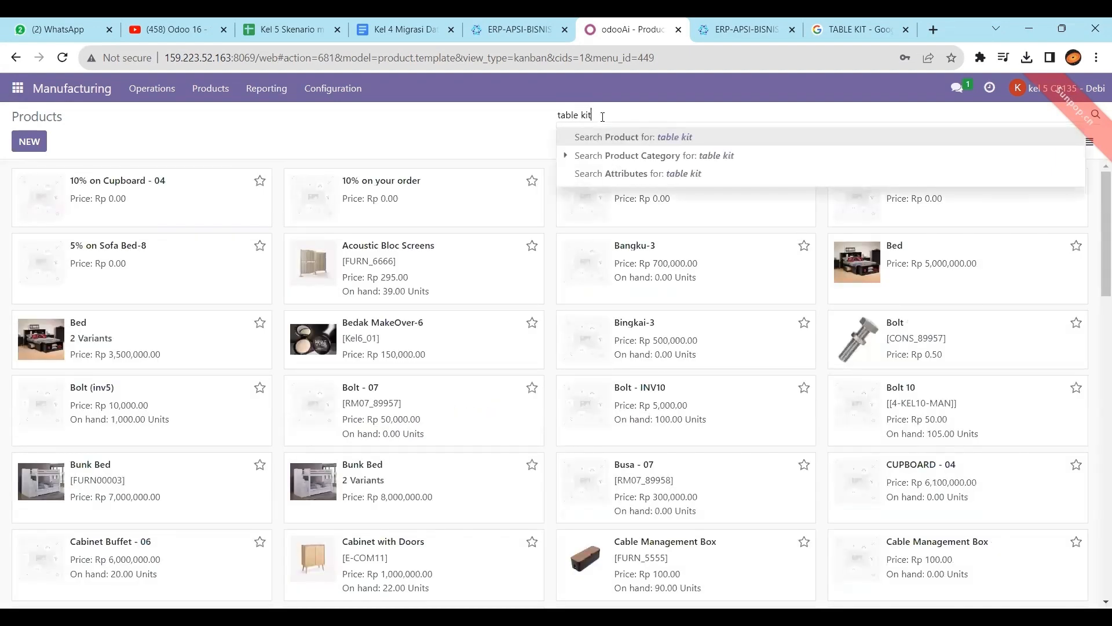
{"action": "key", "text": "Return"}
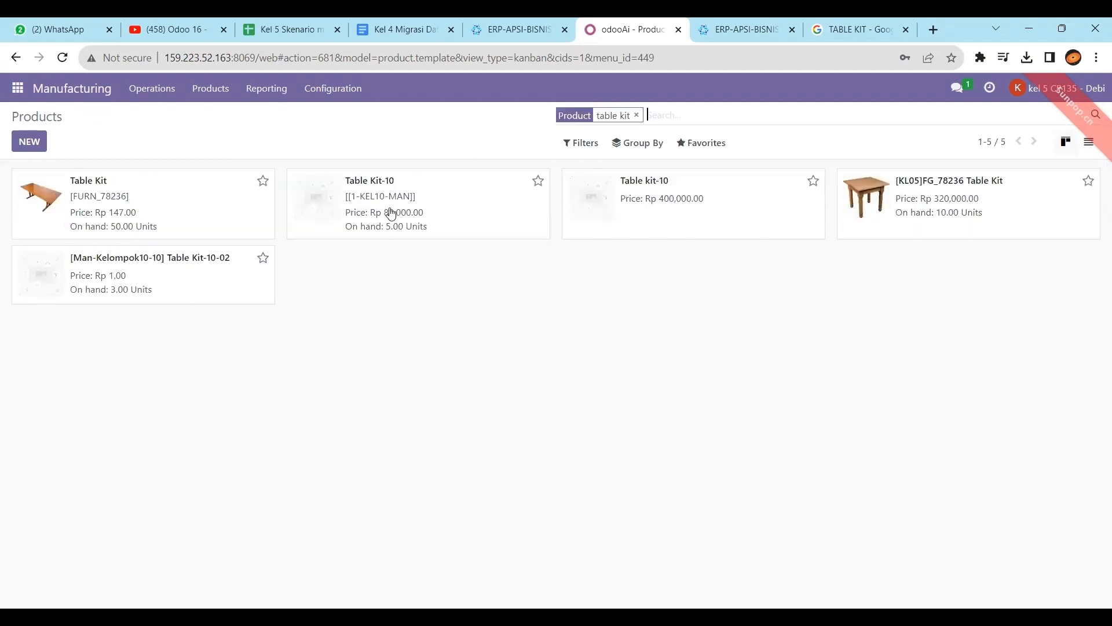
{"action": "left_click", "coordinate": [902, 215]}
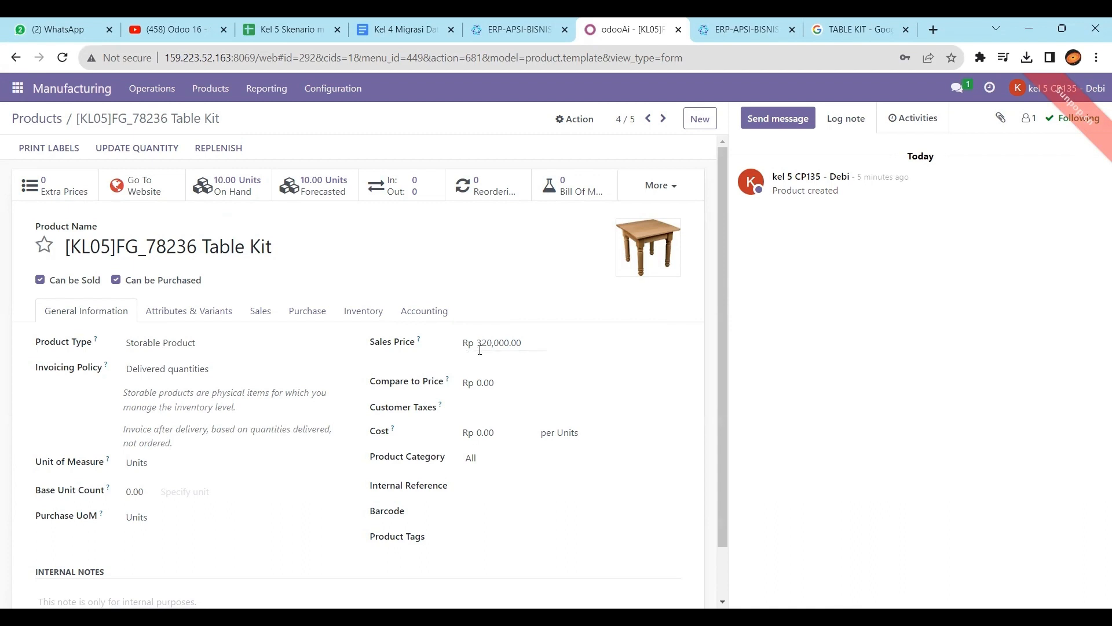
{"action": "left_click", "coordinate": [256, 22]}
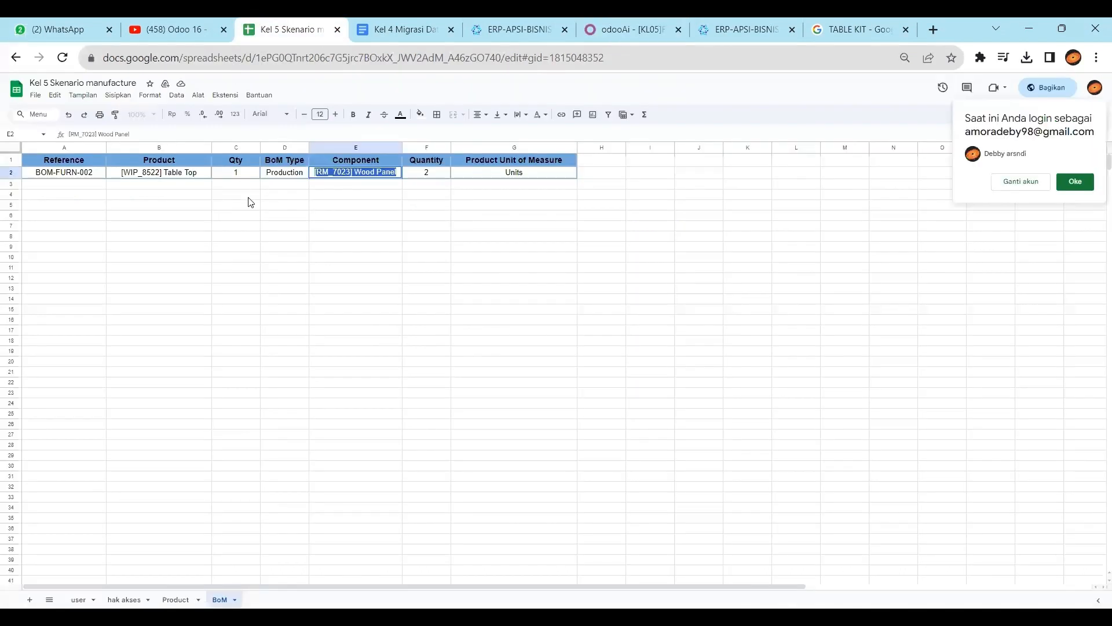
Read Table Kit's Rp. 320.000 price and 11% tax on the Product sheet, then return to Odoo
{"action": "left_click", "coordinate": [223, 216]}
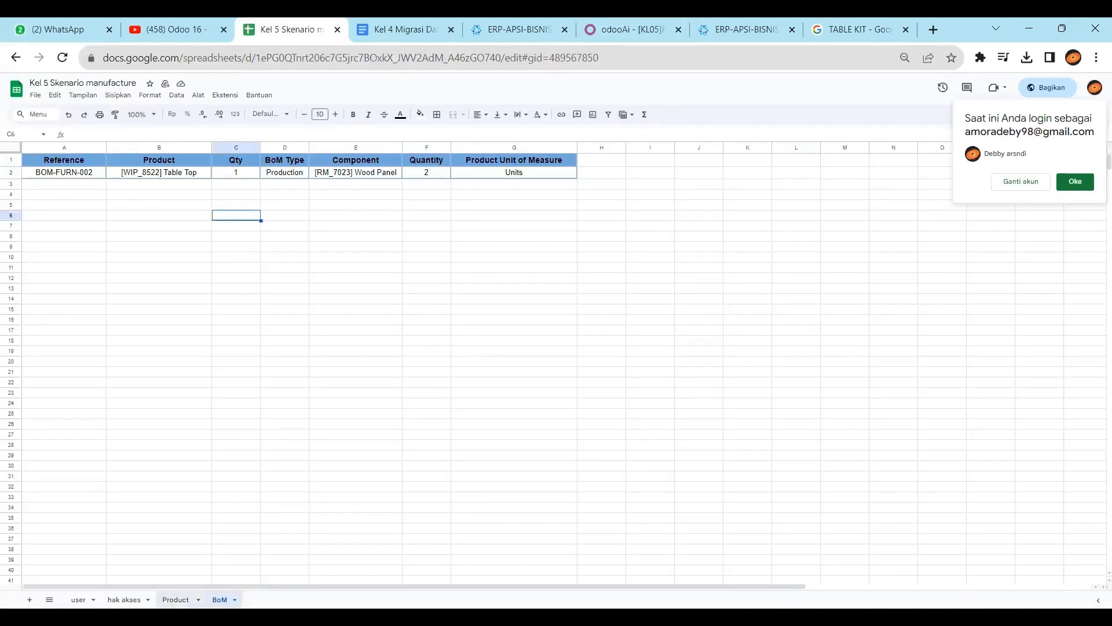
{"action": "left_click", "coordinate": [175, 599]}
{"action": "left_click", "coordinate": [262, 292]}
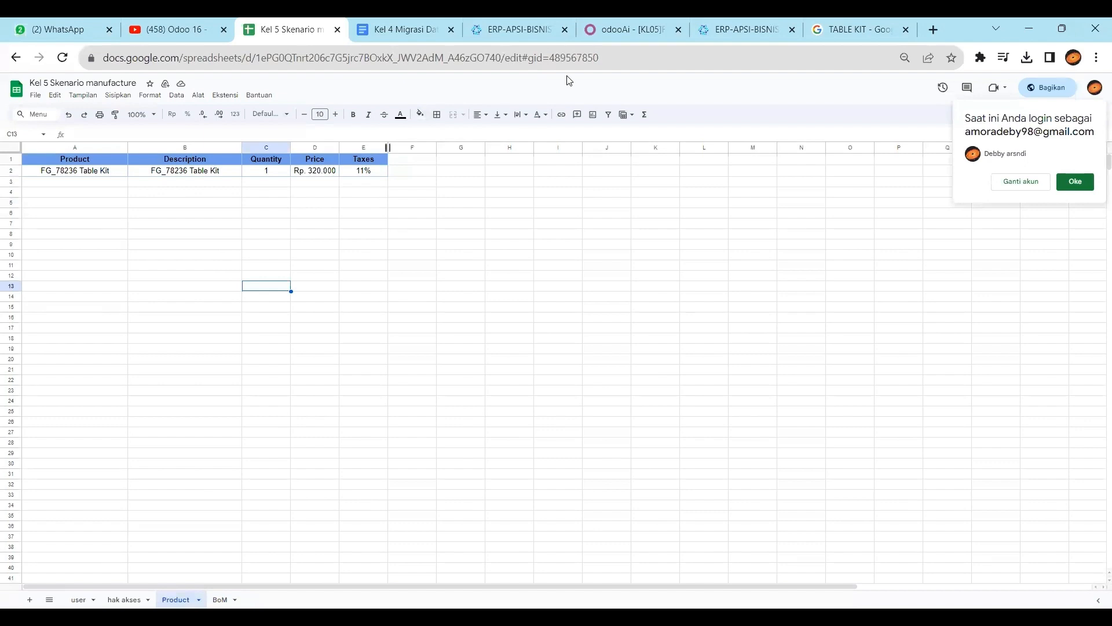
{"action": "left_click", "coordinate": [625, 29]}
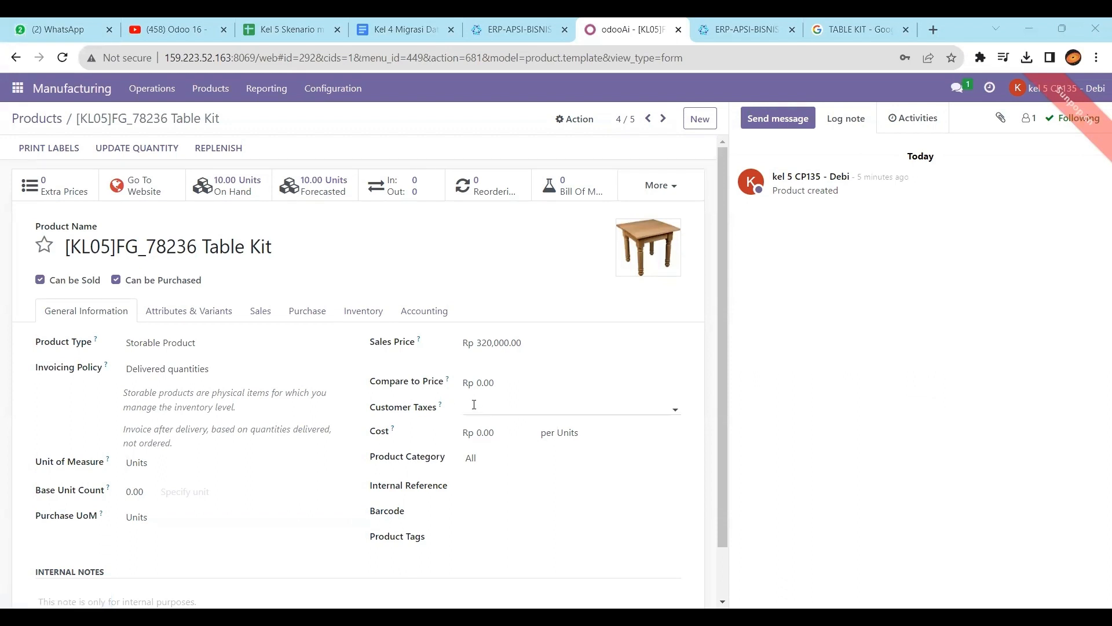
Add the 11% customer tax to Table Kit, save, and view its empty Bill of Materials list
{"action": "left_click", "coordinate": [480, 475]}
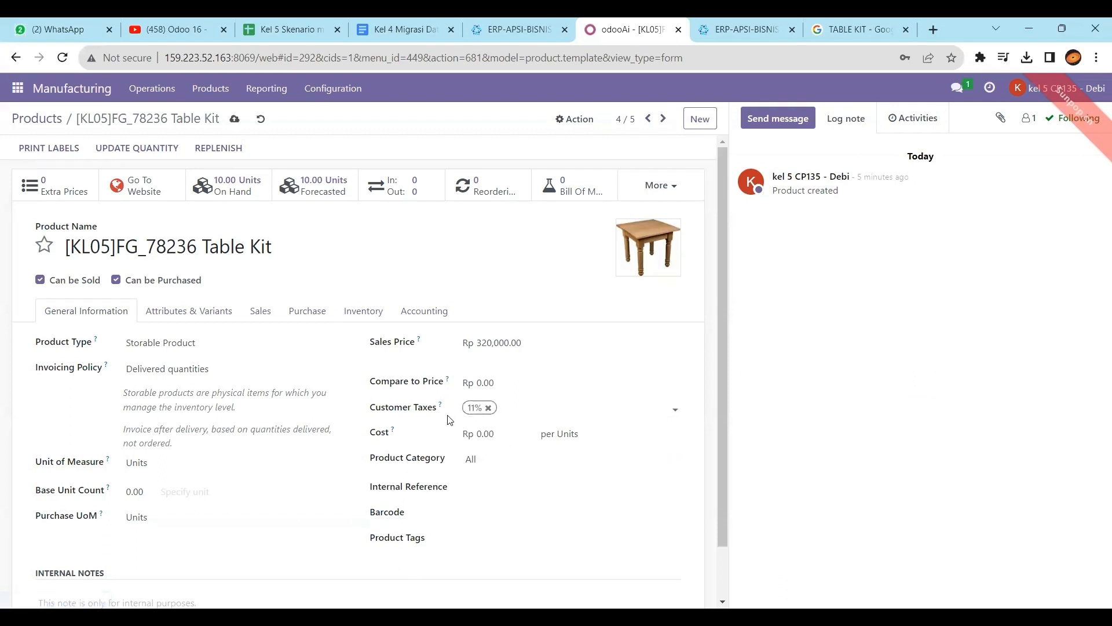
{"action": "left_click", "coordinate": [189, 313]}
{"action": "left_click", "coordinate": [271, 312]}
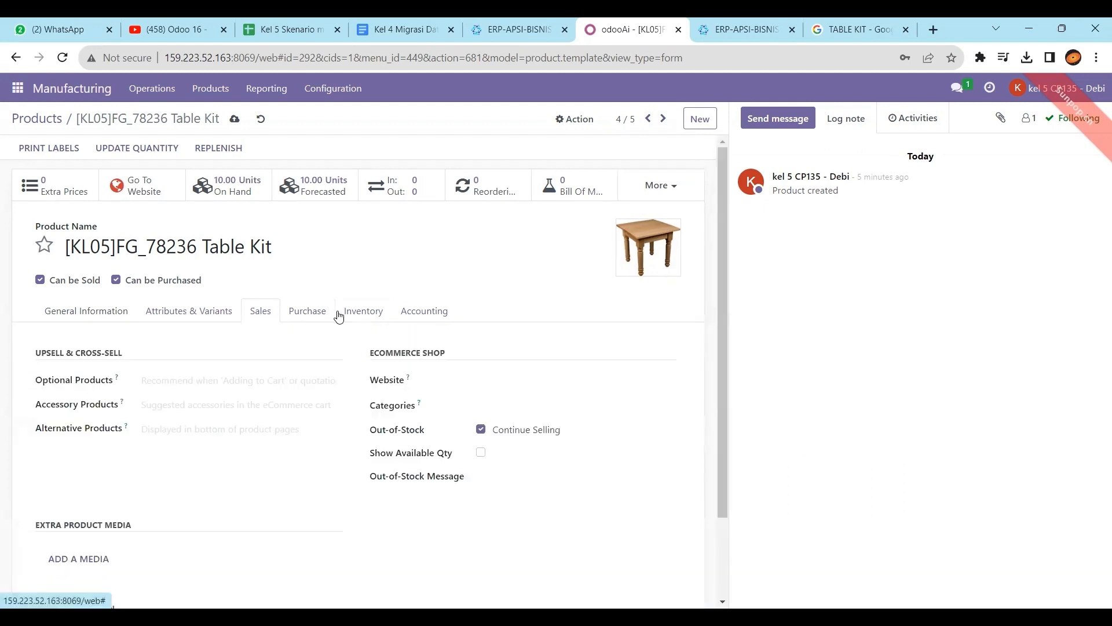
{"action": "left_click", "coordinate": [345, 314]}
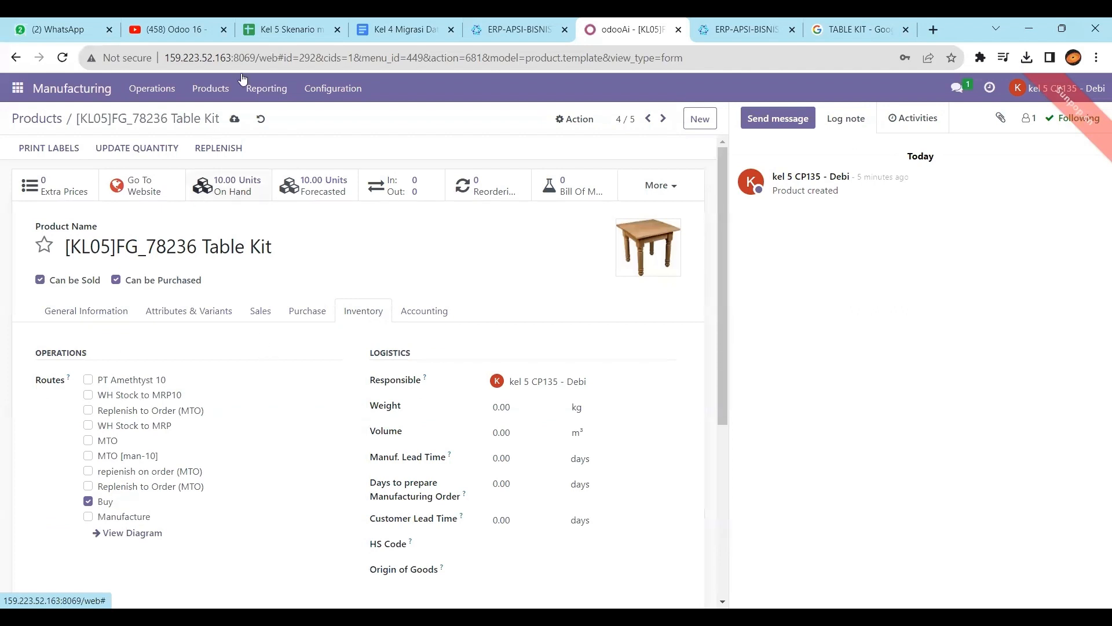
{"action": "left_click", "coordinate": [235, 120]}
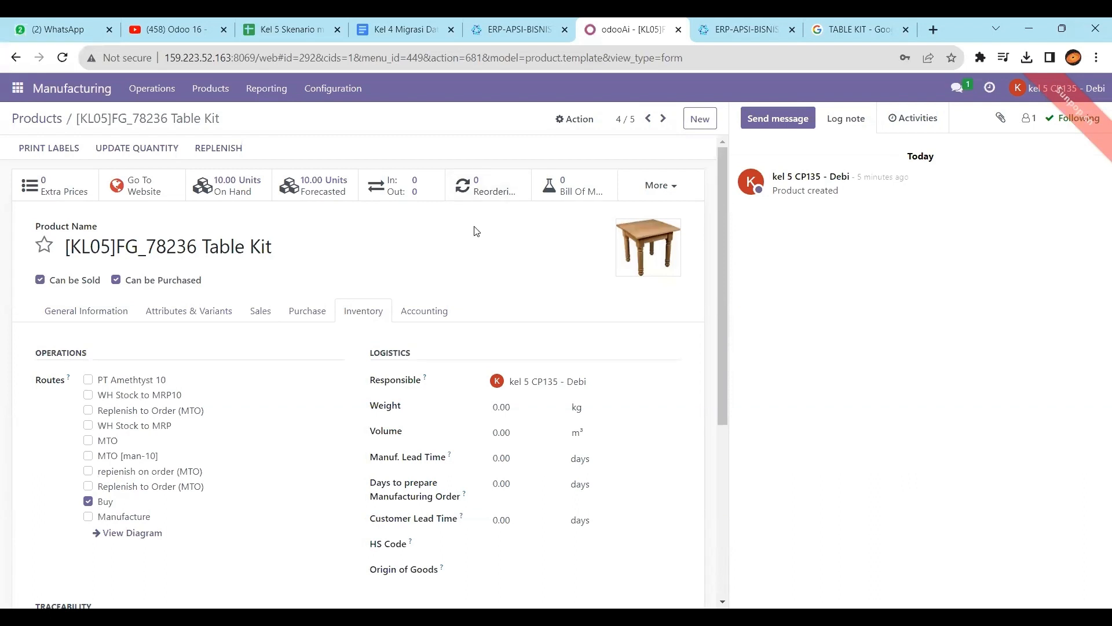
{"action": "left_click", "coordinate": [574, 193]}
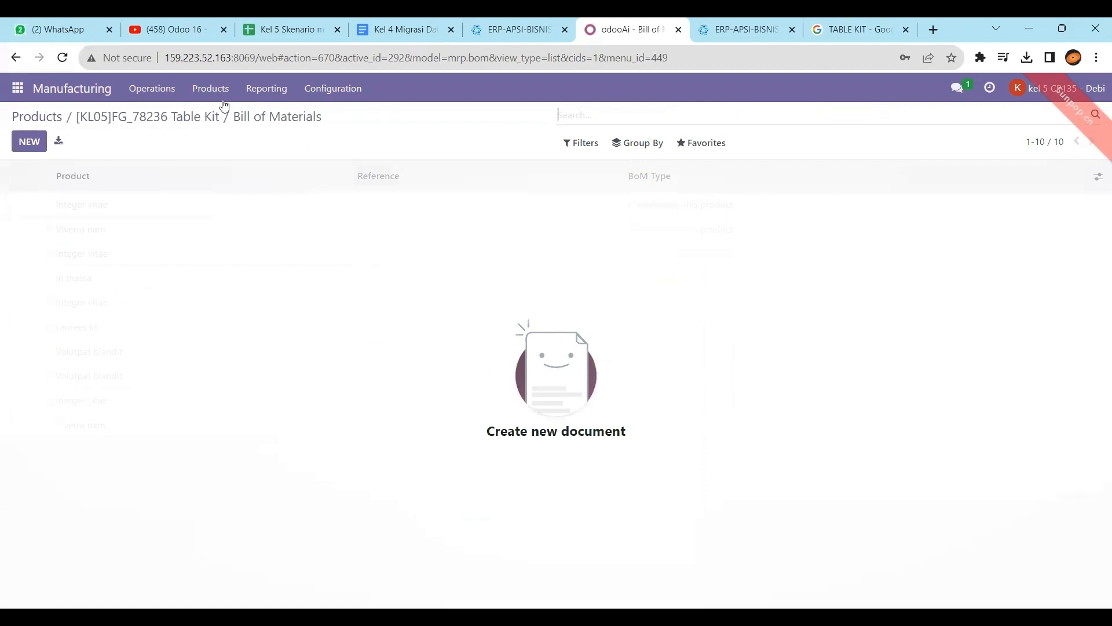
Show the full Bills of Materials list from the Products menu, listing 17 entries
{"action": "left_click", "coordinate": [100, 92]}
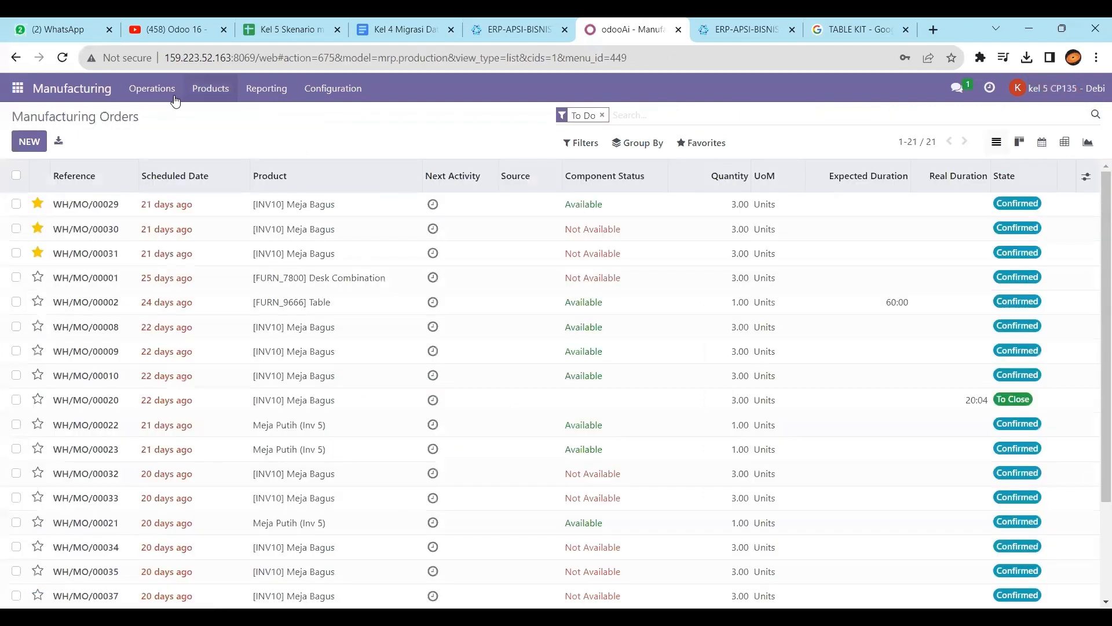
{"action": "left_click", "coordinate": [214, 88]}
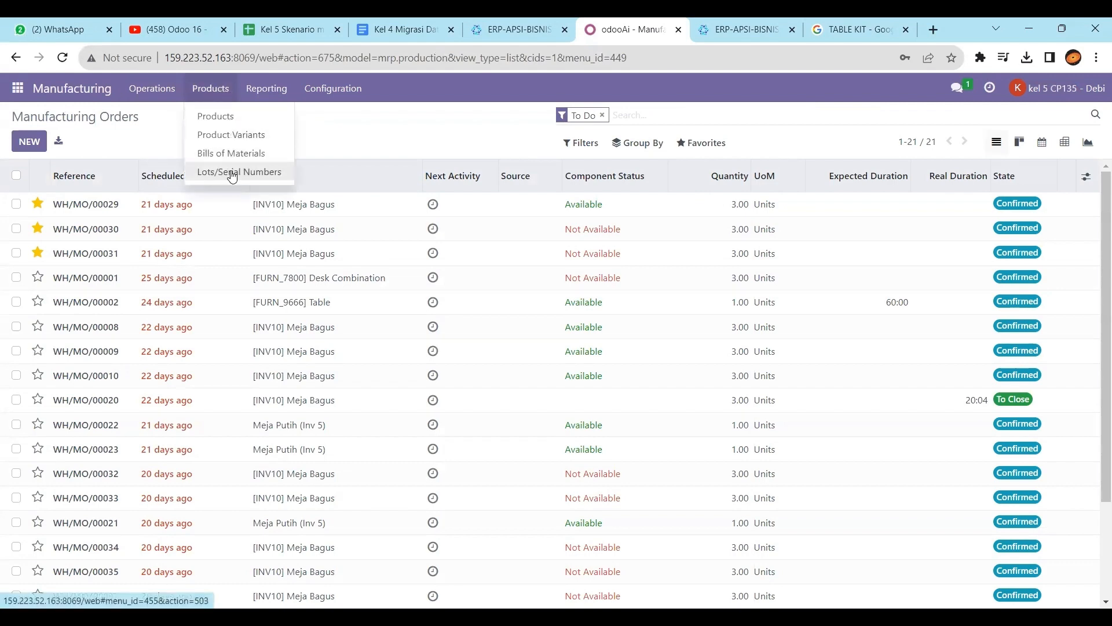
{"action": "left_click", "coordinate": [226, 154]}
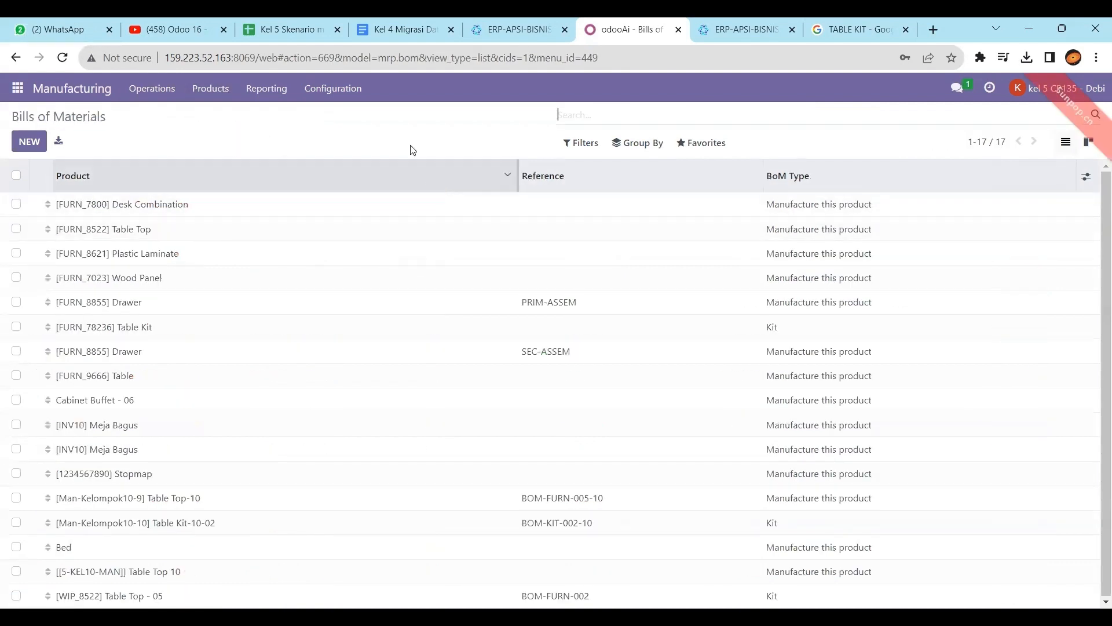
Check the [WIP_8522] Table Top entry on the spreadsheet's BoM sheet, then return to Odoo
{"action": "left_click", "coordinate": [292, 30]}
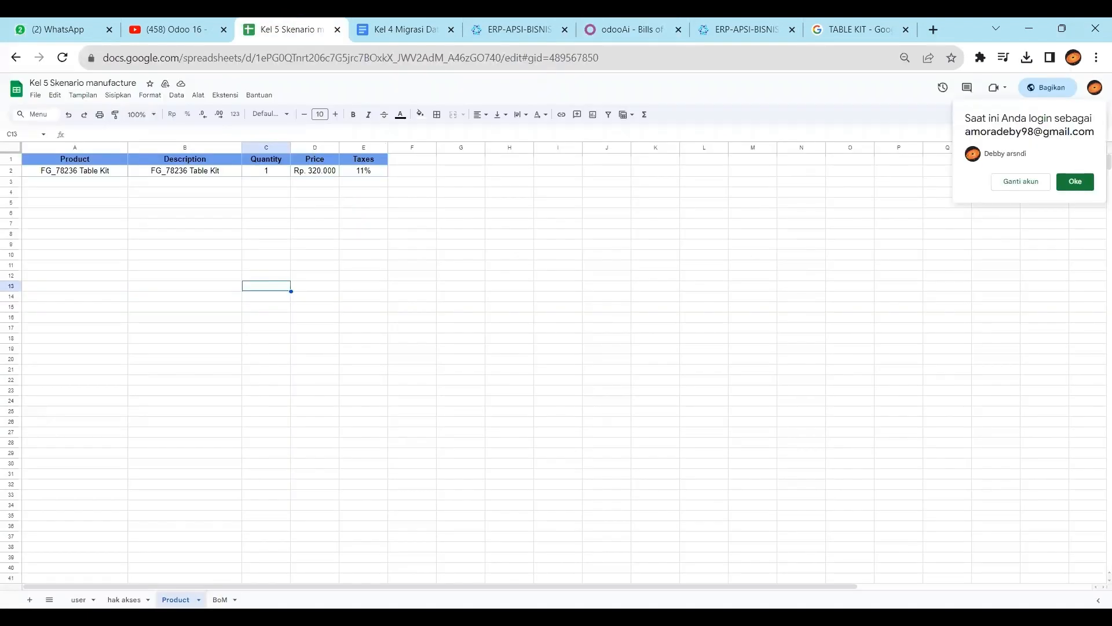
{"action": "left_click", "coordinate": [220, 599]}
{"action": "left_click", "coordinate": [172, 182]}
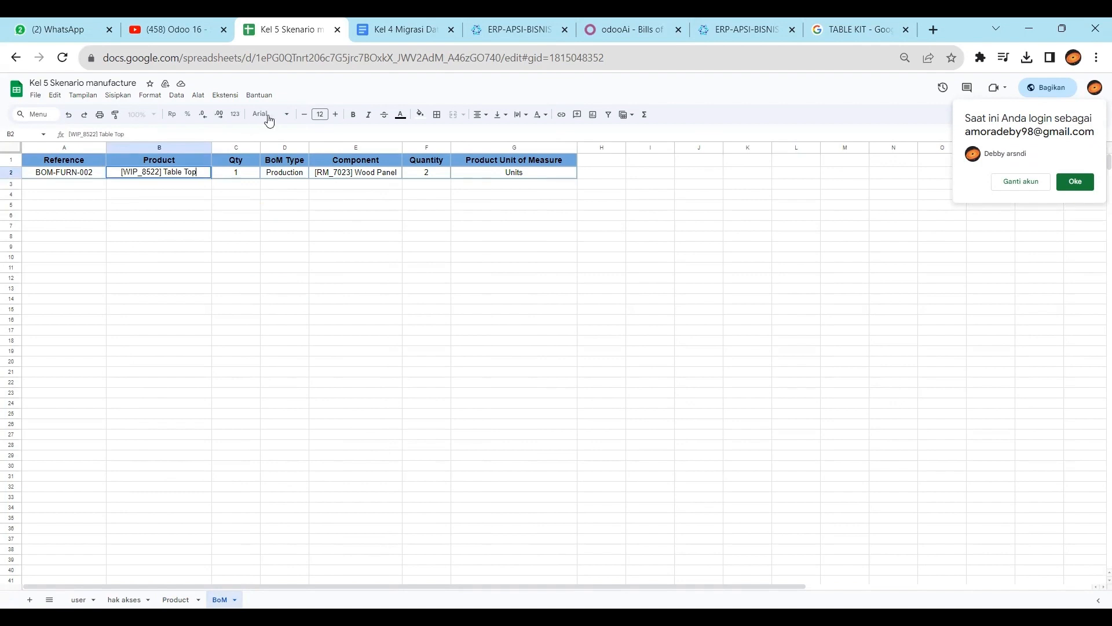
{"action": "left_click", "coordinate": [609, 26]}
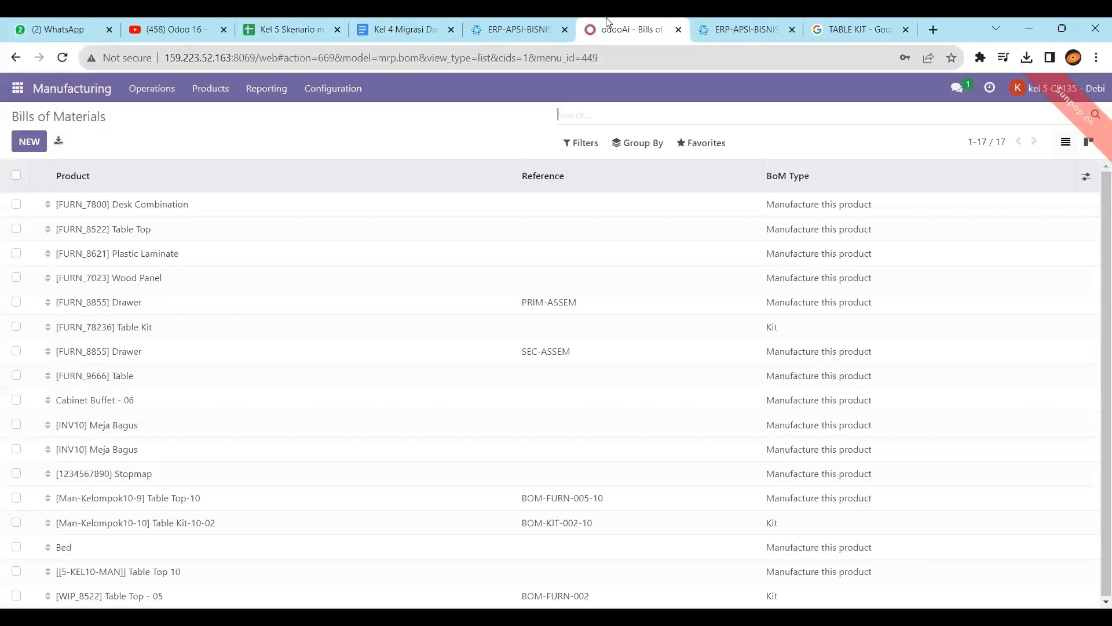
Search BoMs for 'table top' and open BOM-FURN-002, a kit of 2 [RM_7023] Wood Panels
{"action": "type", "text": "ta"}
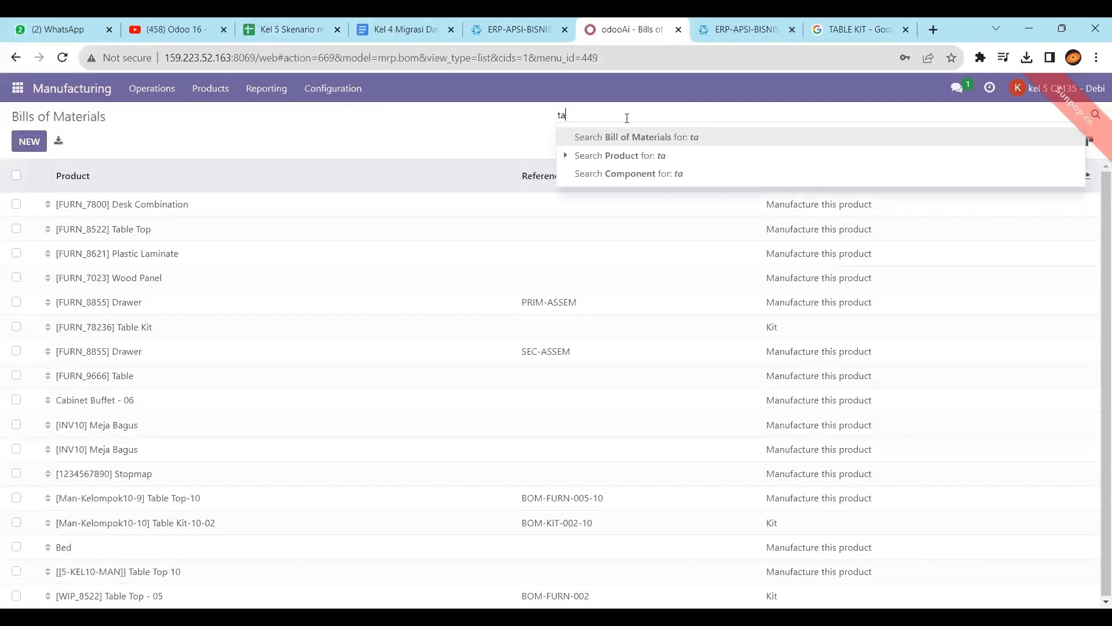
{"action": "type", "text": "ble top"}
{"action": "key", "text": "Return"}
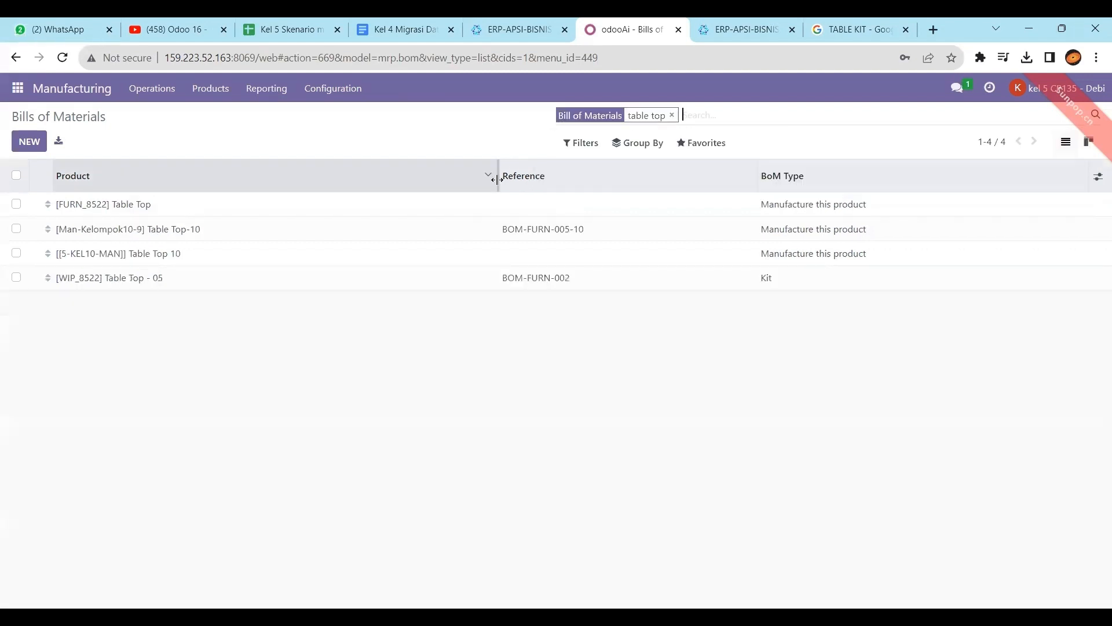
{"action": "left_click", "coordinate": [136, 282]}
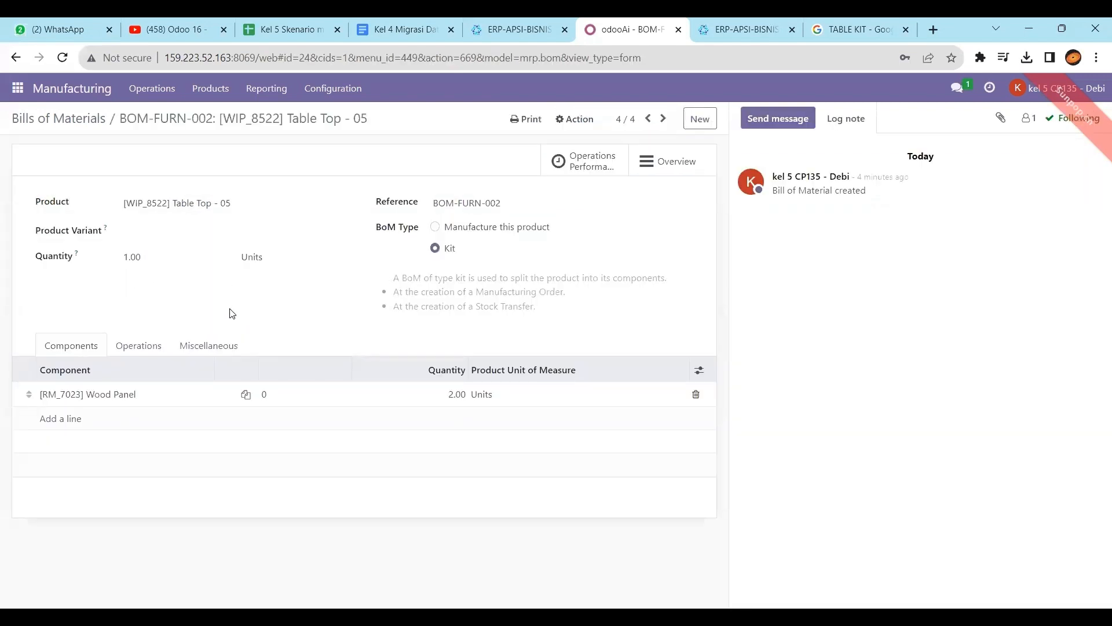
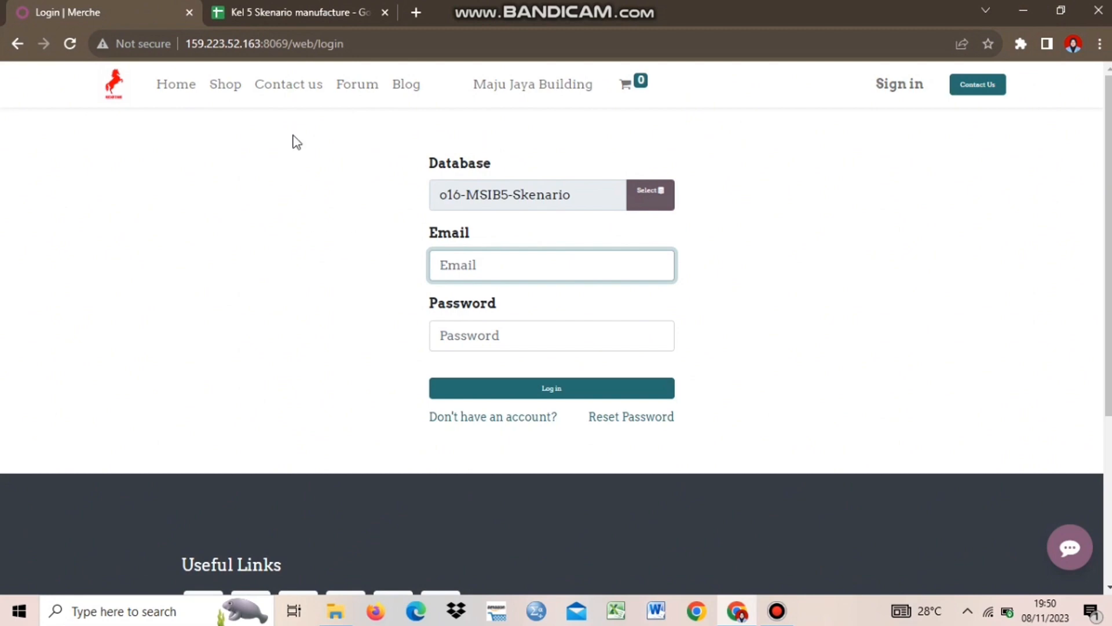
Sign in to Odoo with the Admin Sales login copied from the user sheet and its password
{"action": "left_click", "coordinate": [253, 5]}
{"action": "left_click", "coordinate": [110, 257]}
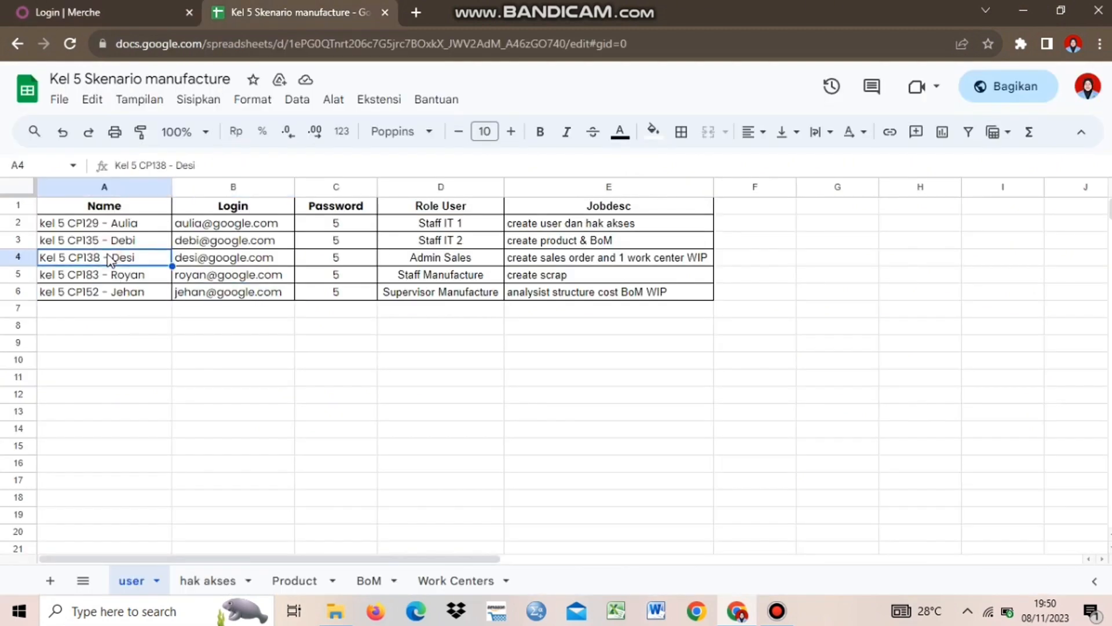
{"action": "left_click", "coordinate": [238, 269]}
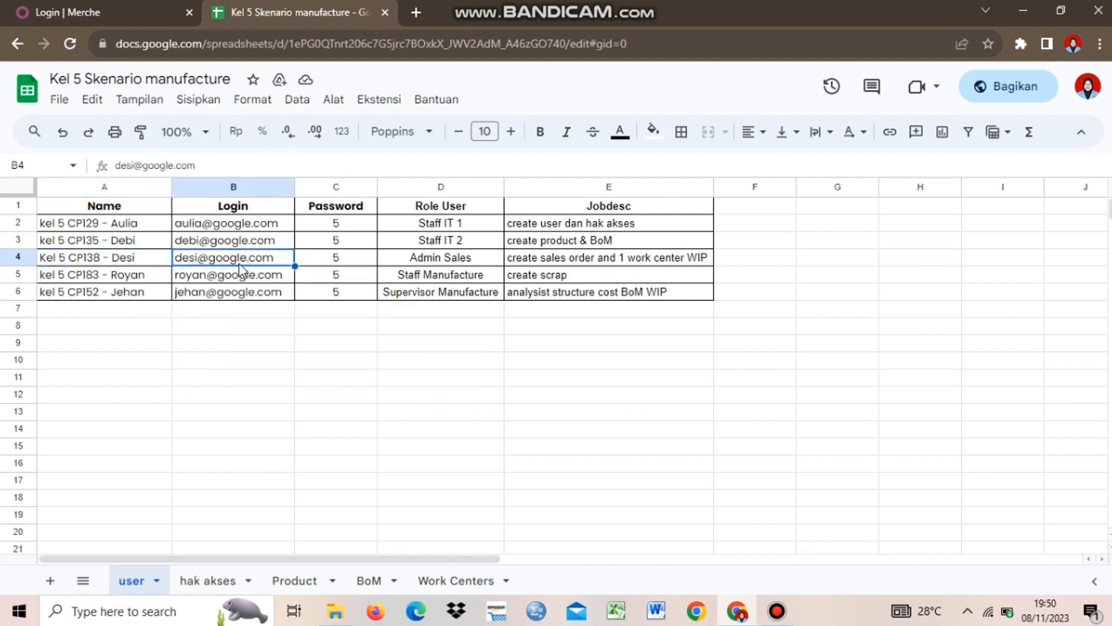
{"action": "key", "text": "ctrl+Tab"}
{"action": "left_click", "coordinate": [458, 262]}
{"action": "key", "text": "ctrl+v"}
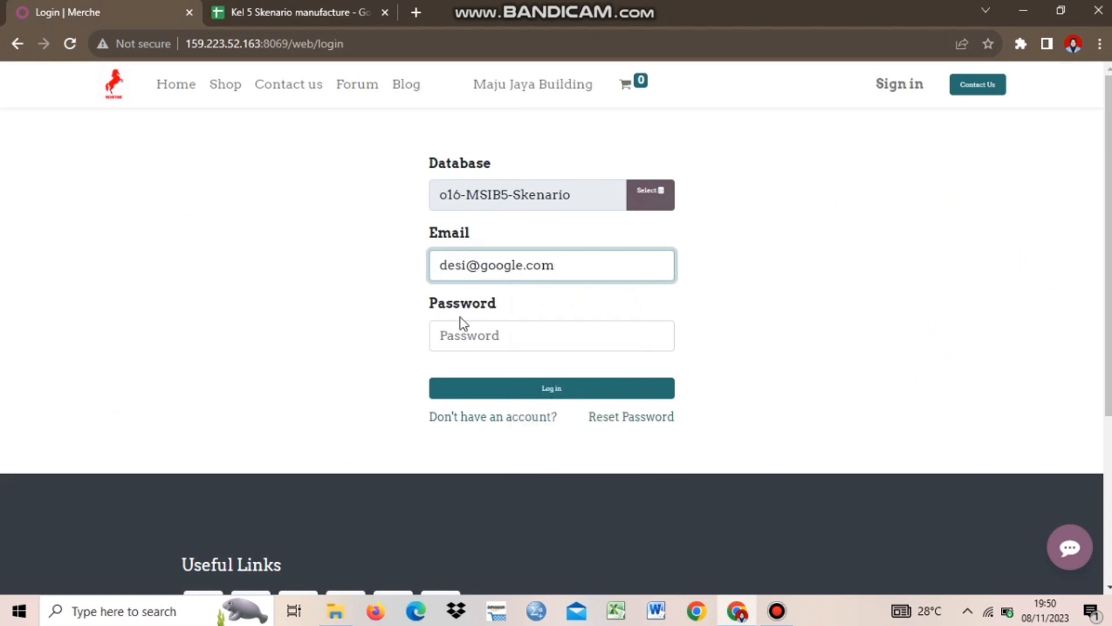
{"action": "left_click", "coordinate": [461, 334]}
{"action": "type", "text": "1"}
{"action": "left_click", "coordinate": [470, 396]}
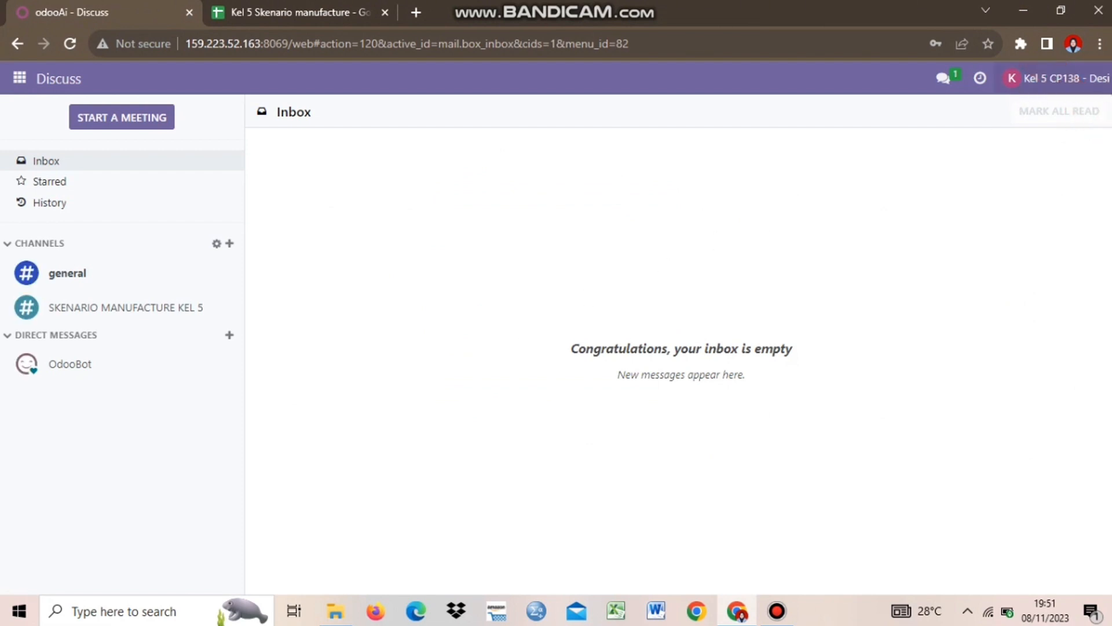
View the SKENARIO MANUFACTURE KEL 5 channel history, then bring up the apps list
{"action": "left_click", "coordinate": [166, 319]}
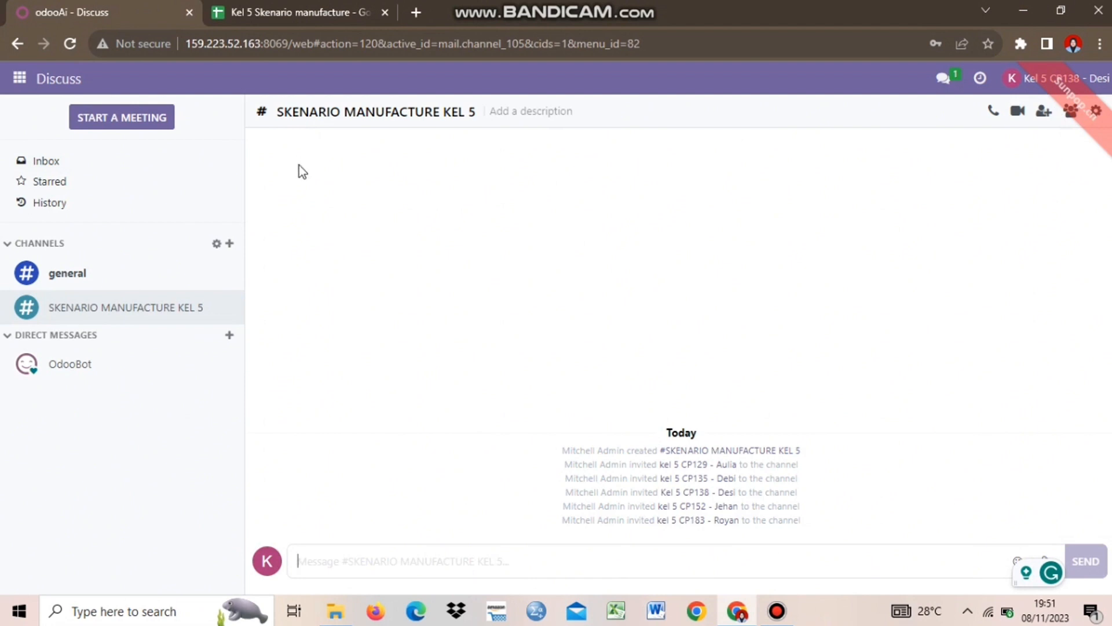
{"action": "left_click", "coordinate": [20, 88]}
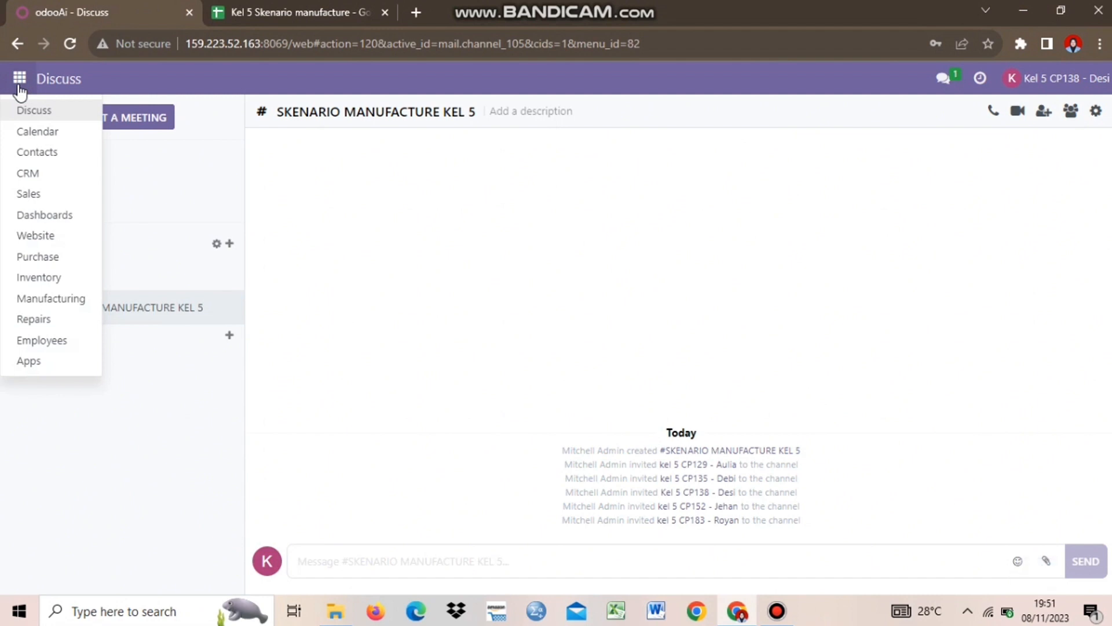
Remove the My Quotations filter in Sales, then switch to the spreadsheet's Product sheet
{"action": "left_click", "coordinate": [37, 195]}
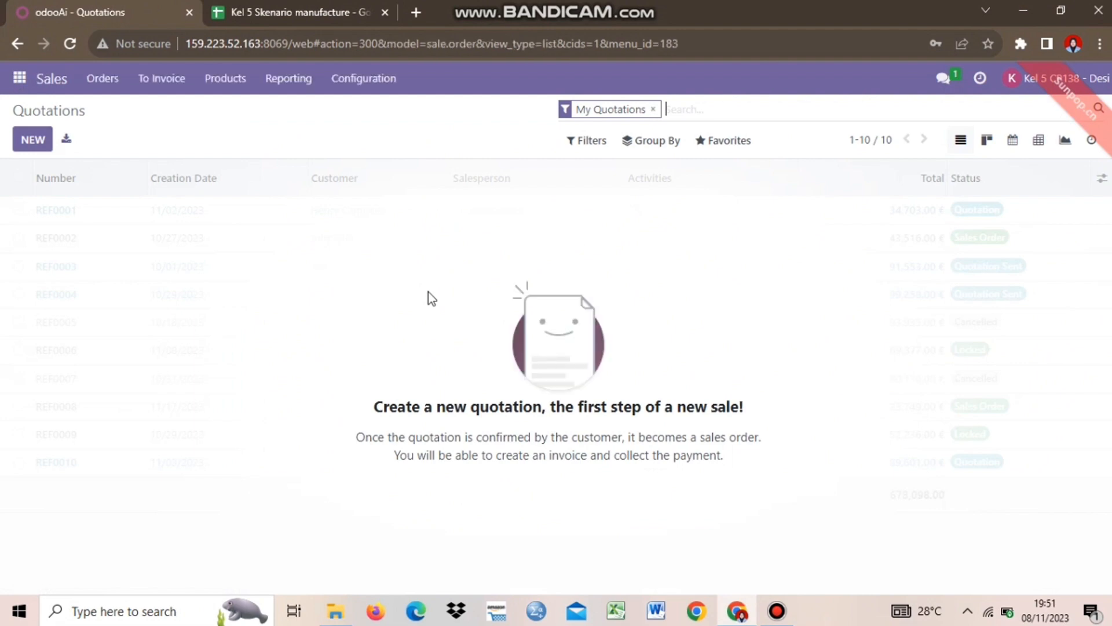
{"action": "key", "text": "BackSpace"}
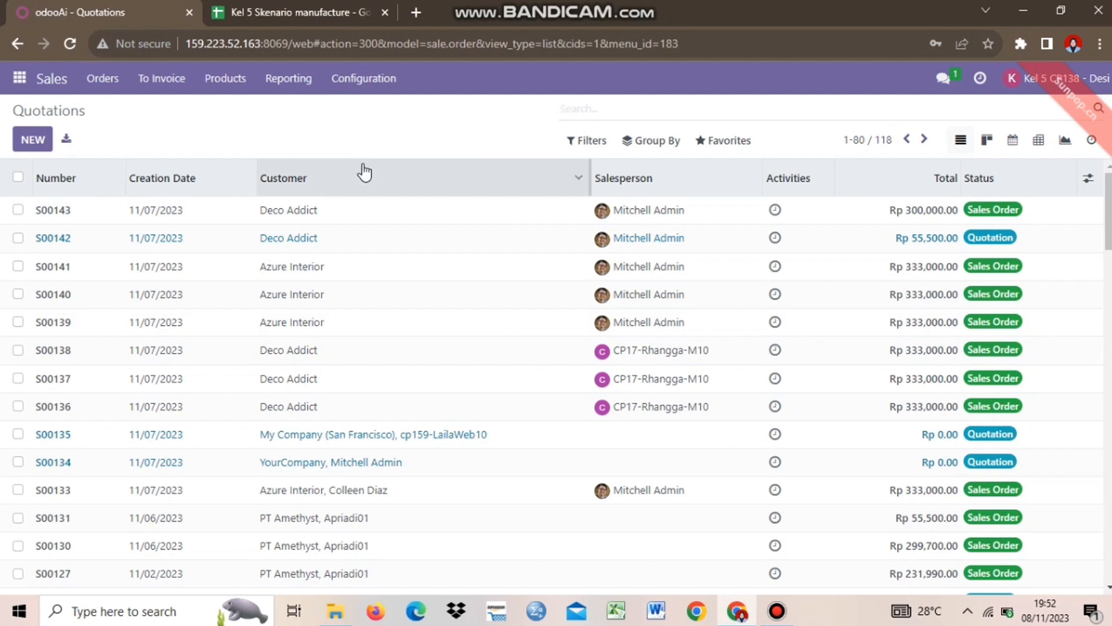
{"action": "left_click", "coordinate": [297, 12]}
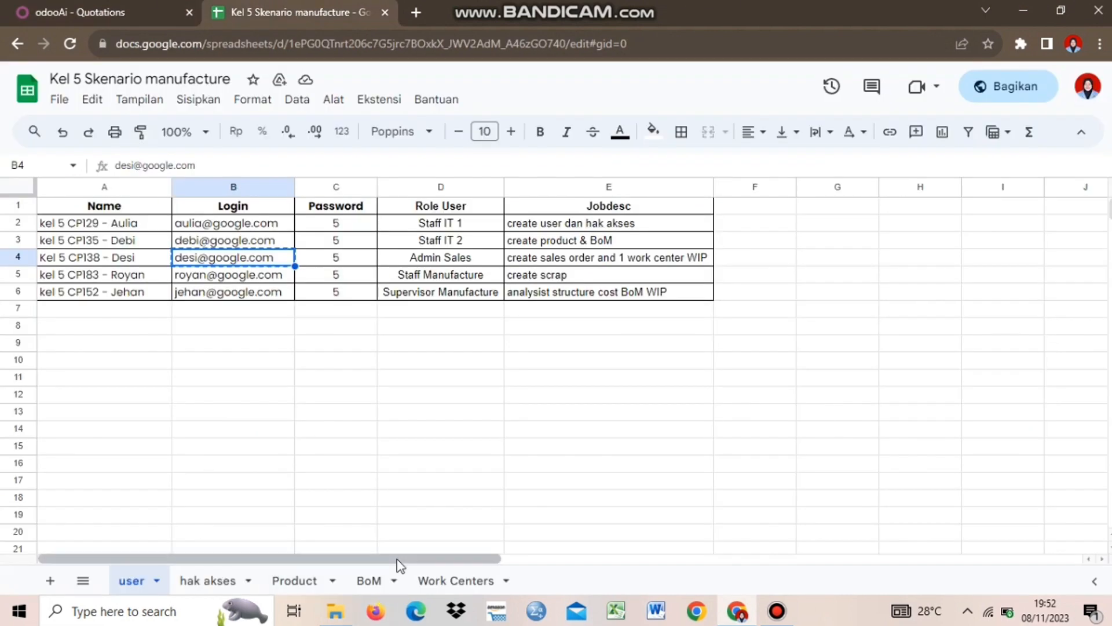
{"action": "left_click", "coordinate": [297, 584]}
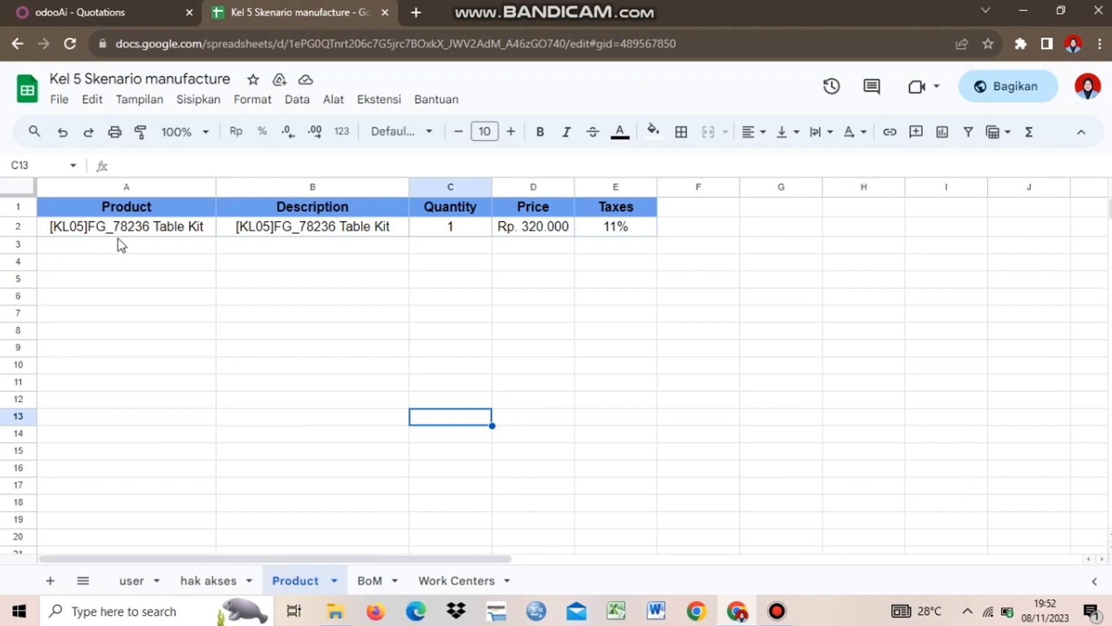
Look up the Table Kit product name on the Product sheet and start a new quotation
{"action": "left_click", "coordinate": [195, 234]}
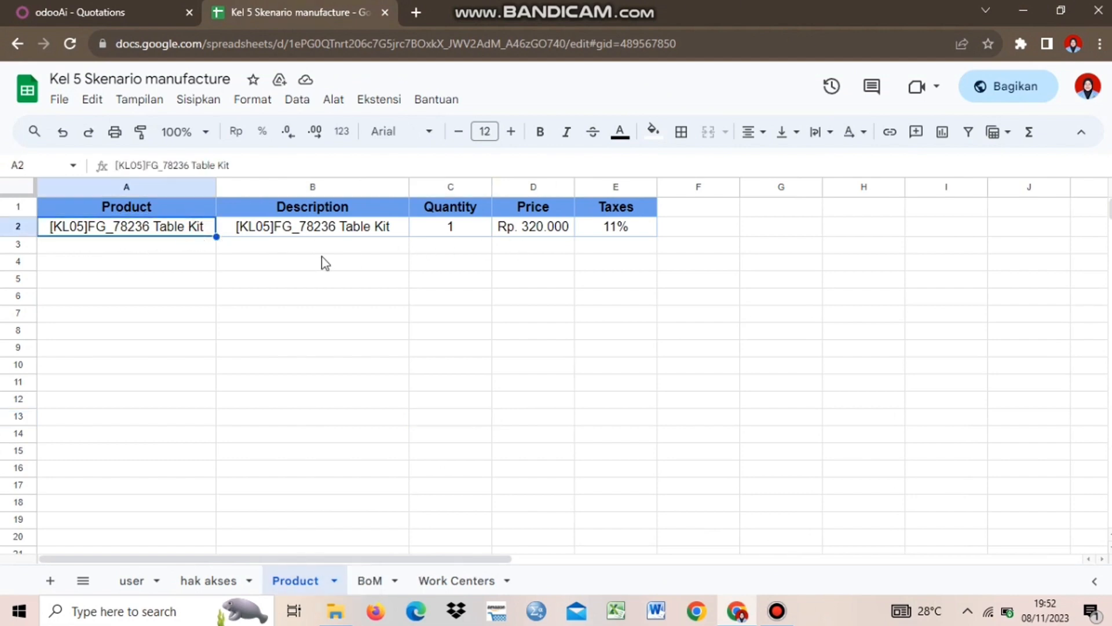
{"action": "left_click", "coordinate": [198, 251]}
{"action": "left_click", "coordinate": [178, 231]}
{"action": "left_click", "coordinate": [164, 247]}
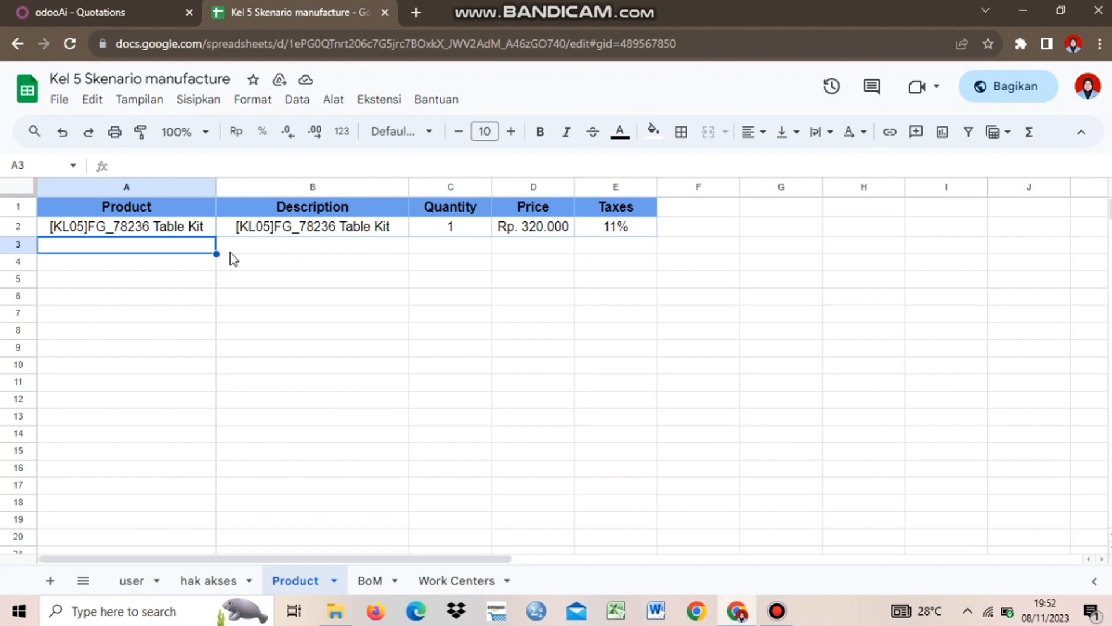
{"action": "left_click", "coordinate": [183, 270]}
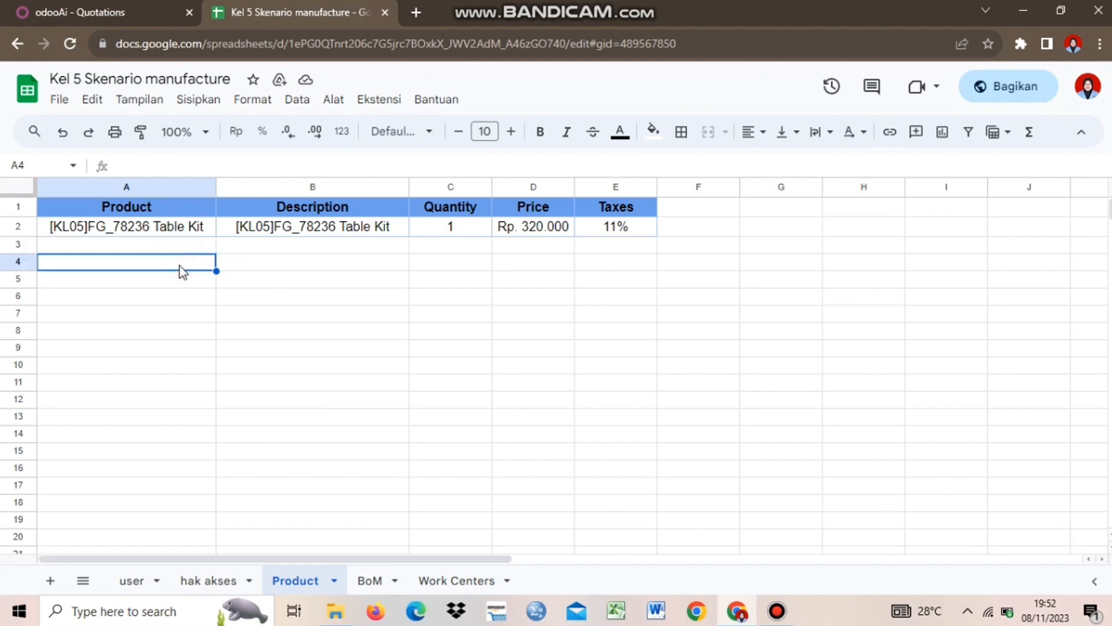
{"action": "left_click", "coordinate": [110, 12]}
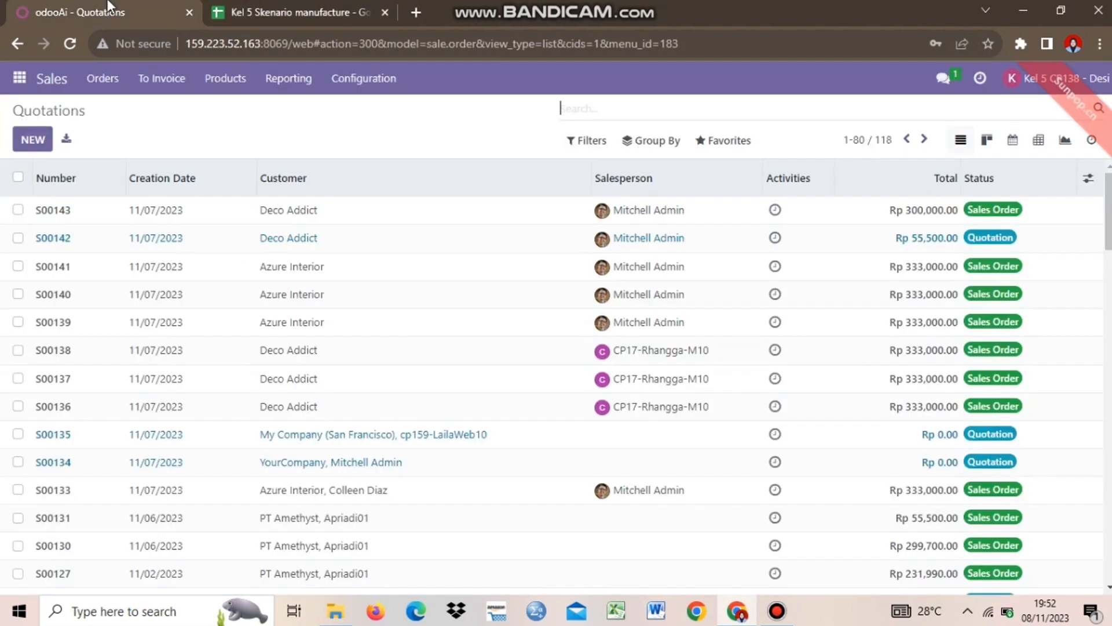
{"action": "left_click", "coordinate": [23, 145]}
Set the quotation customer to Gemini Furniture
{"action": "left_click", "coordinate": [263, 283]}
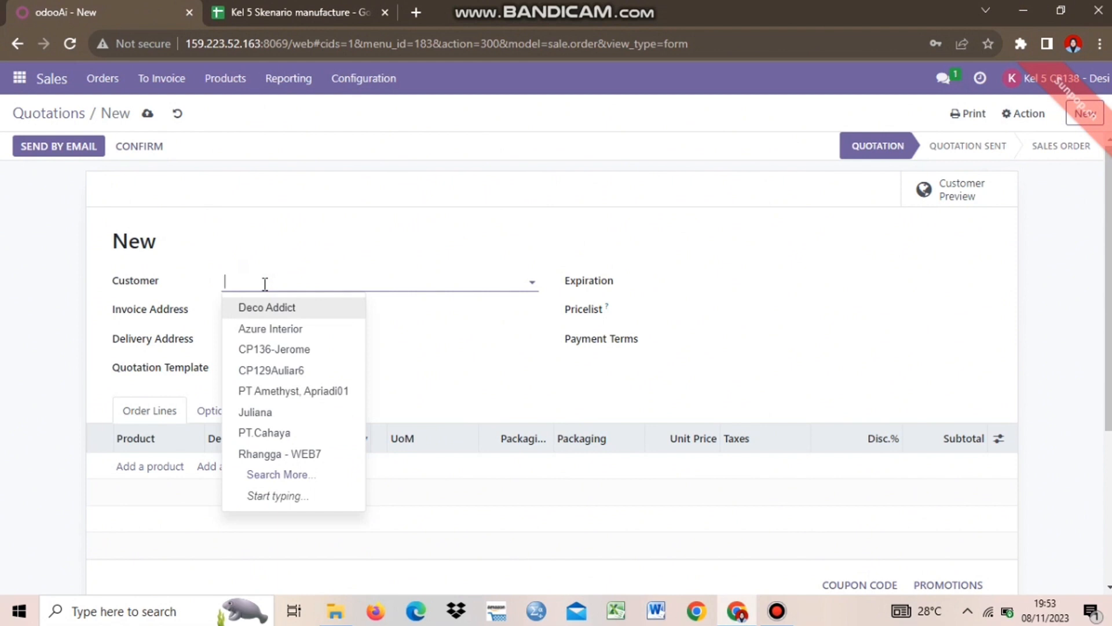
{"action": "type", "text": "GEMI"}
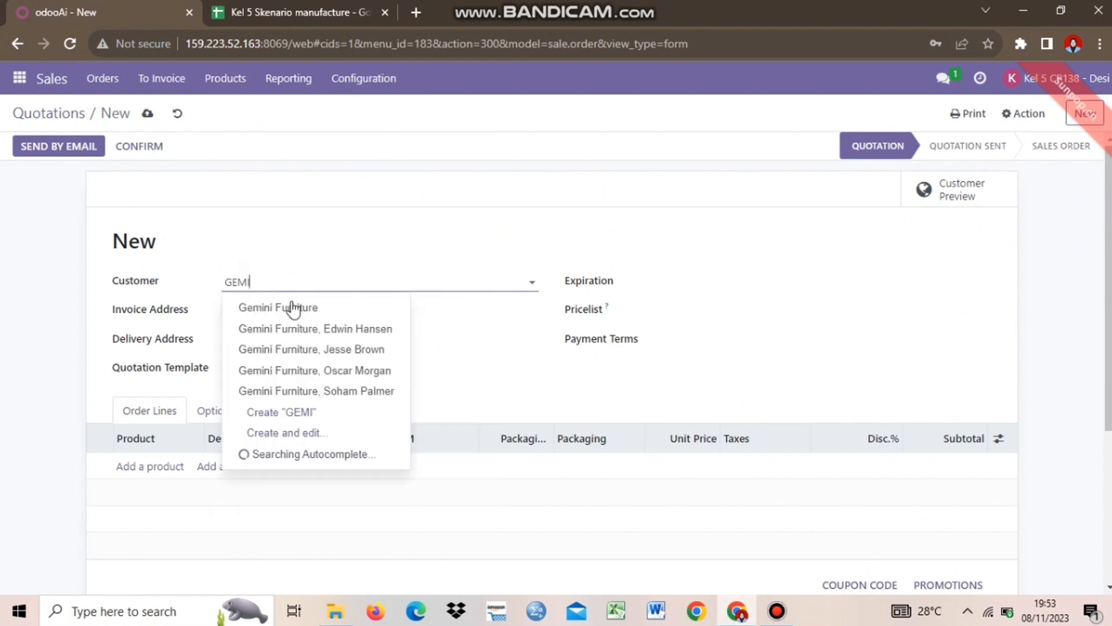
{"action": "left_click", "coordinate": [294, 307]}
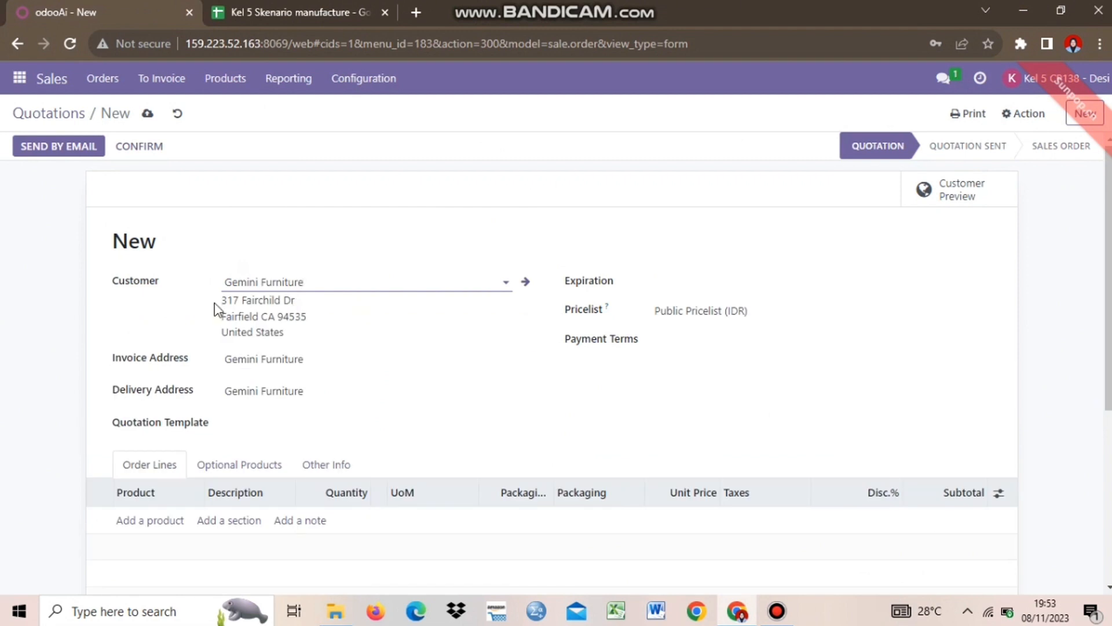
Set the expiration date to 11/12/2023, leaving the quotation template empty
{"action": "left_click", "coordinate": [654, 292]}
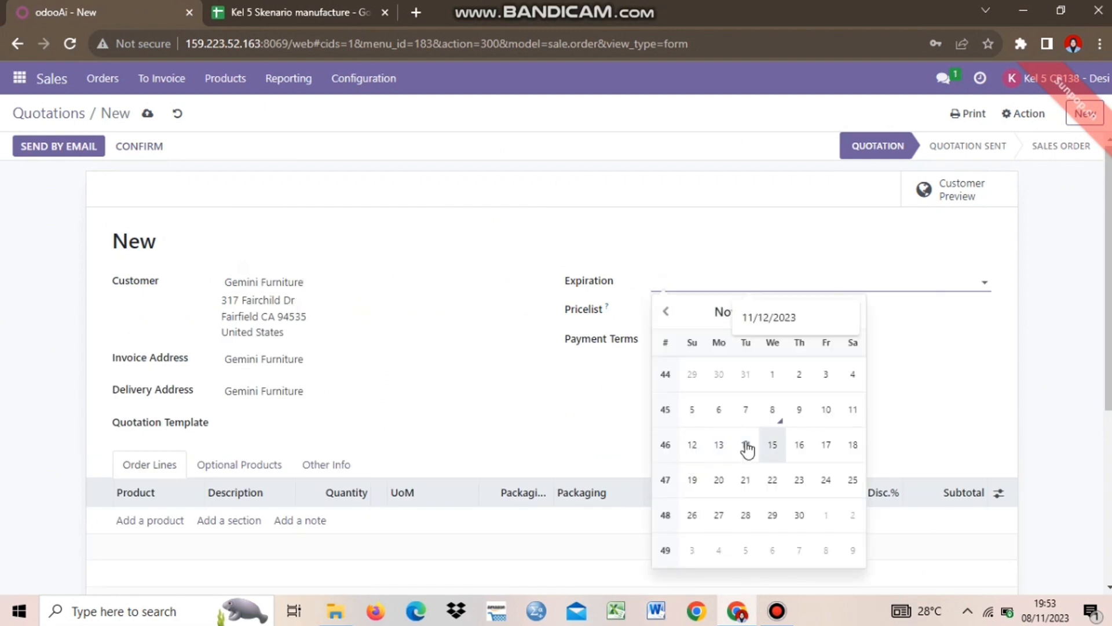
{"action": "left_click", "coordinate": [695, 446]}
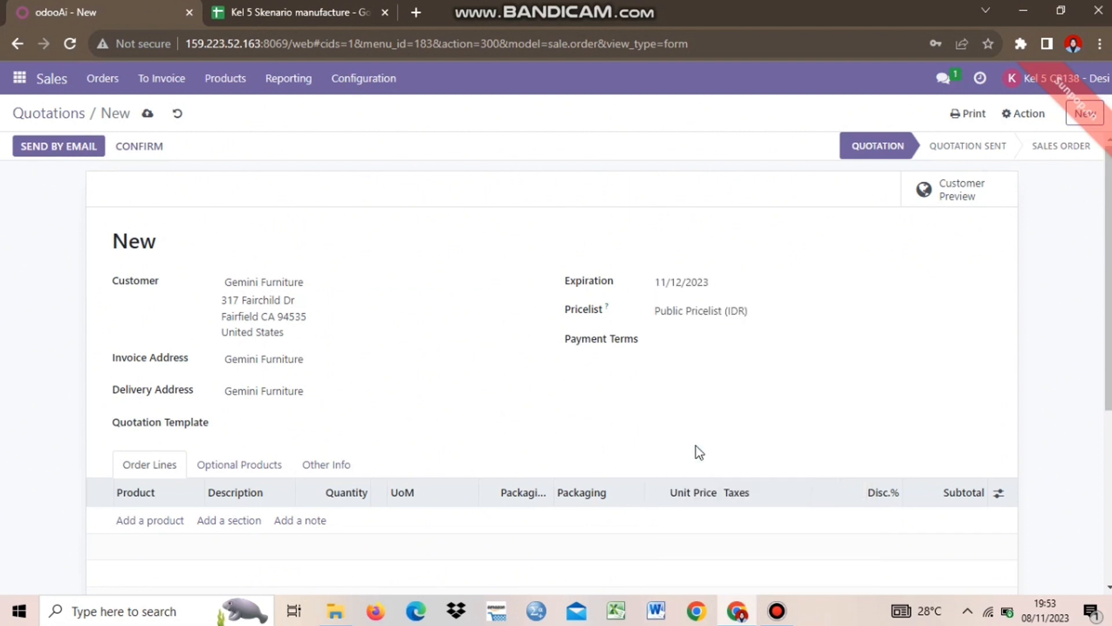
{"action": "left_click", "coordinate": [529, 428]}
{"action": "left_click", "coordinate": [629, 420]}
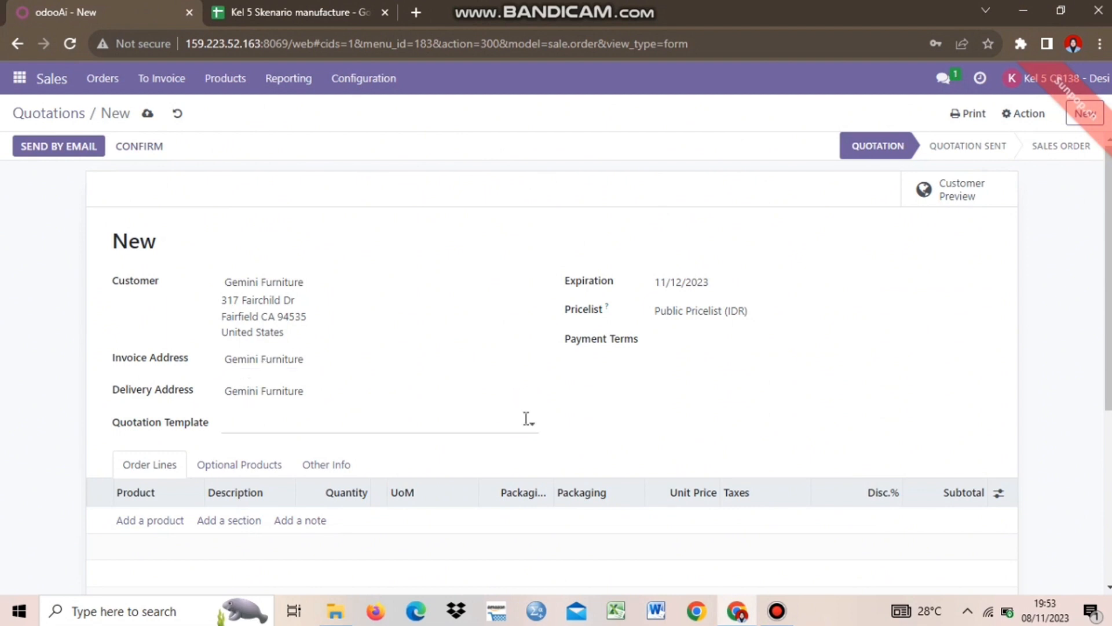
{"action": "scroll", "coordinate": [1107, 374], "scroll_direction": "down", "scroll_amount": 4}
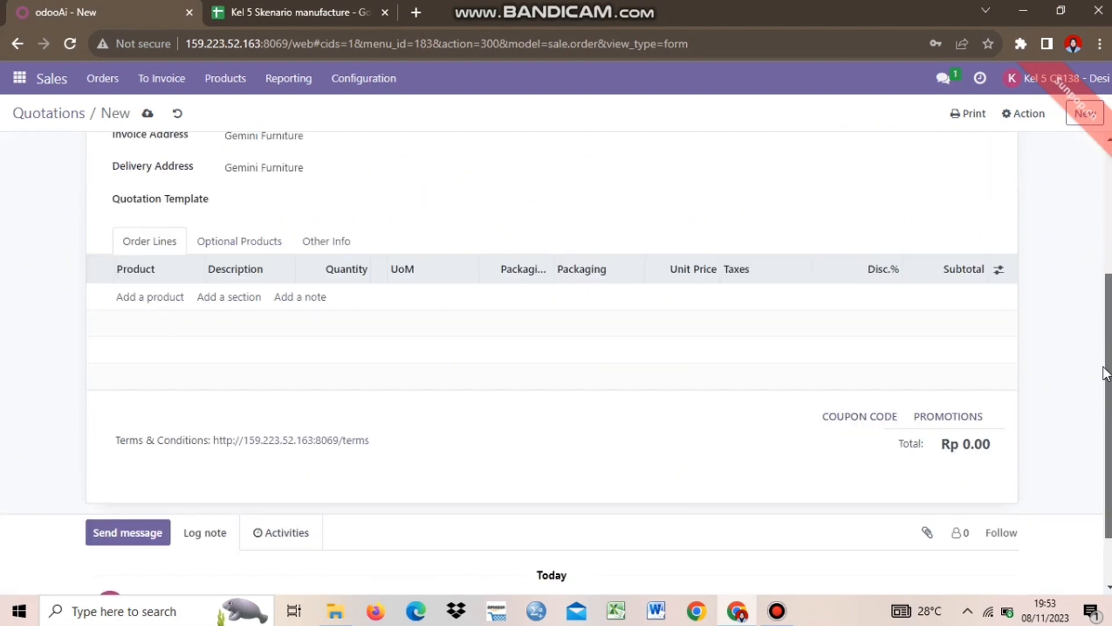
{"action": "left_click", "coordinate": [151, 297]}
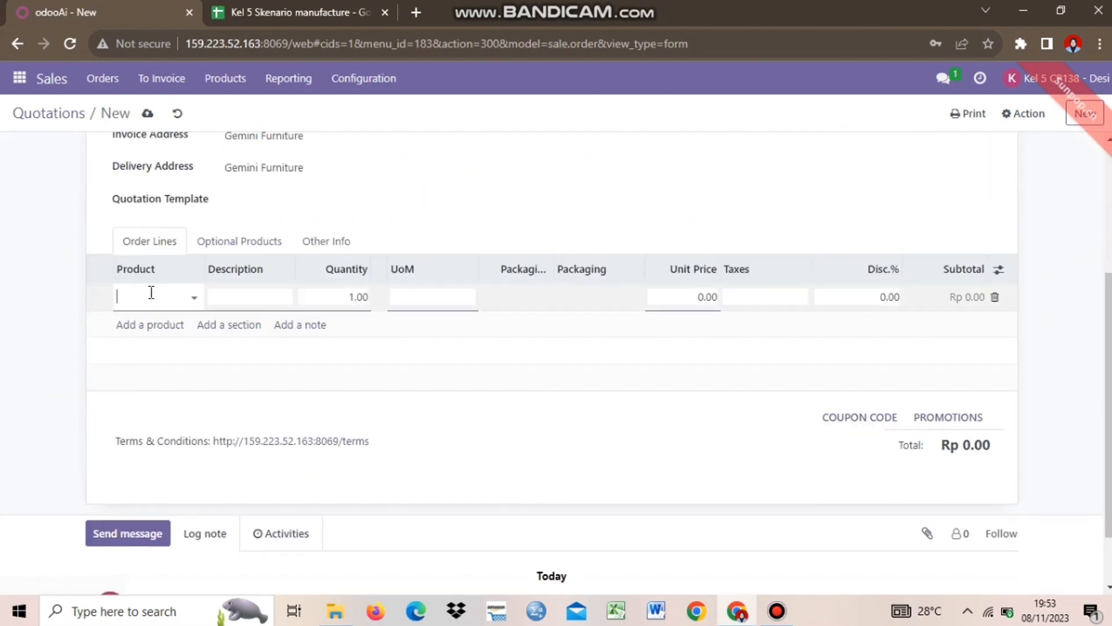
Add a 1-unit [KL05]FG_78286 Table Kit line at 320,000.00 with 11% tax
{"action": "type", "text": "KL05"}
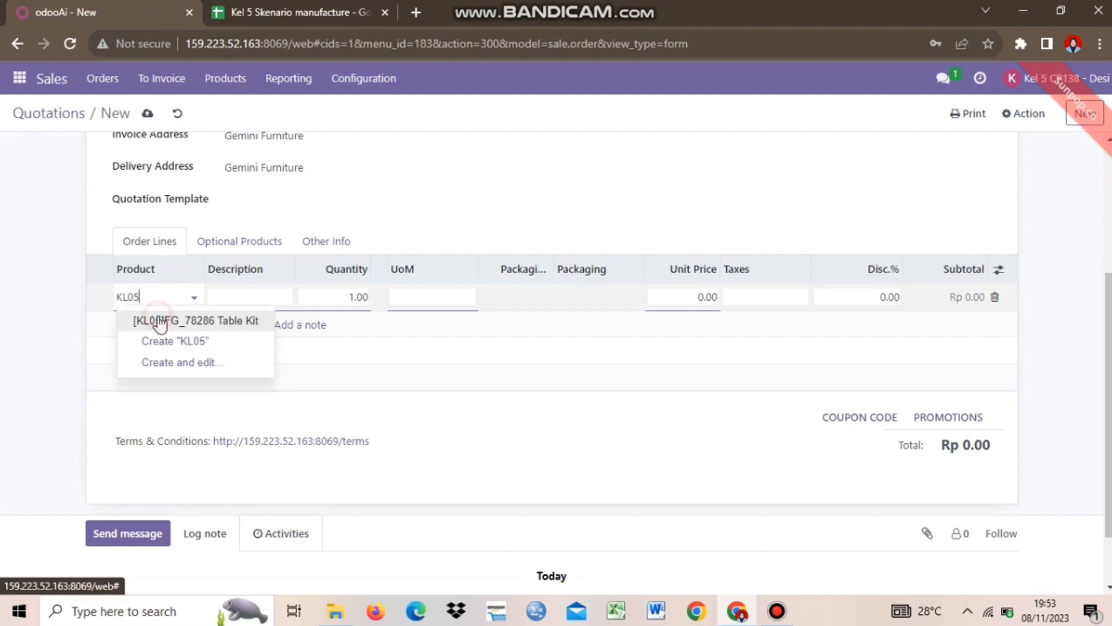
{"action": "left_click", "coordinate": [160, 318]}
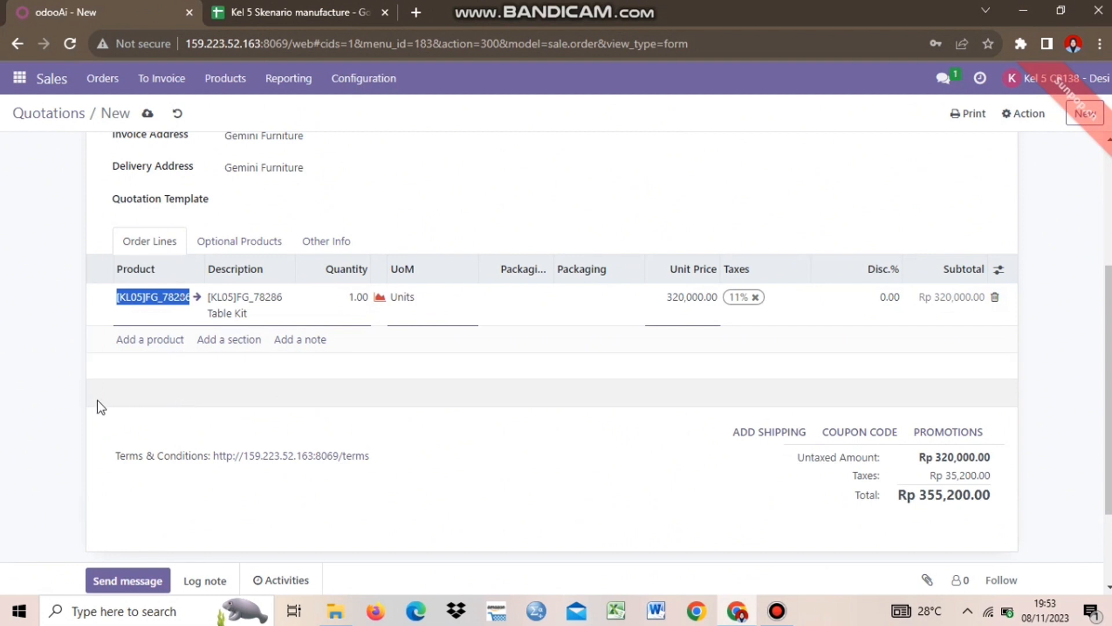
{"action": "left_click", "coordinate": [50, 395]}
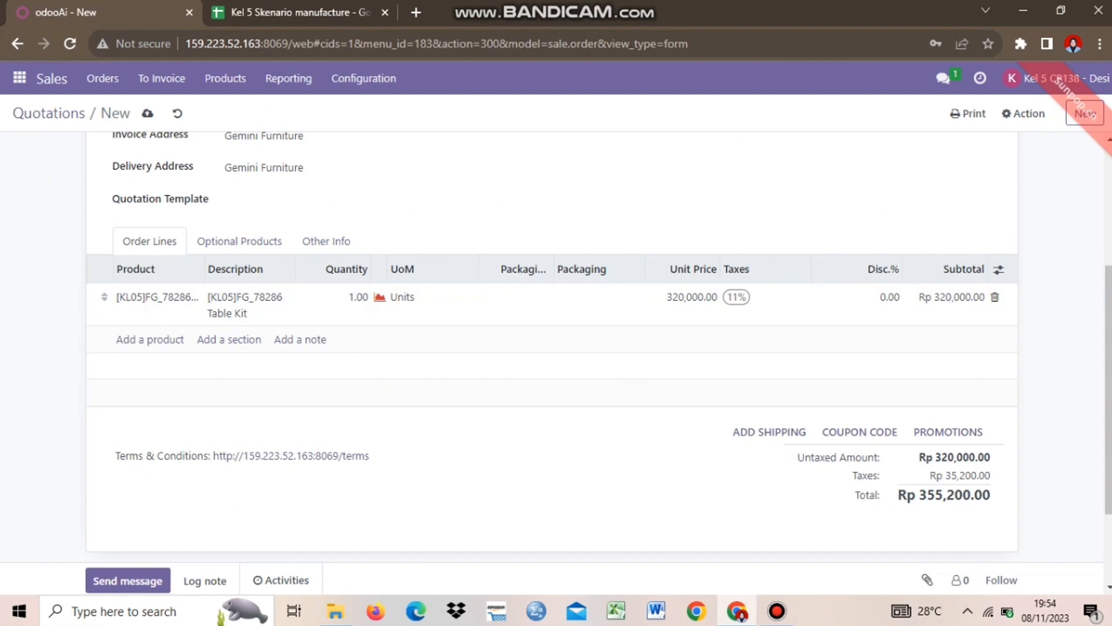
{"action": "scroll", "coordinate": [1007, 402], "scroll_direction": "down", "scroll_amount": 2}
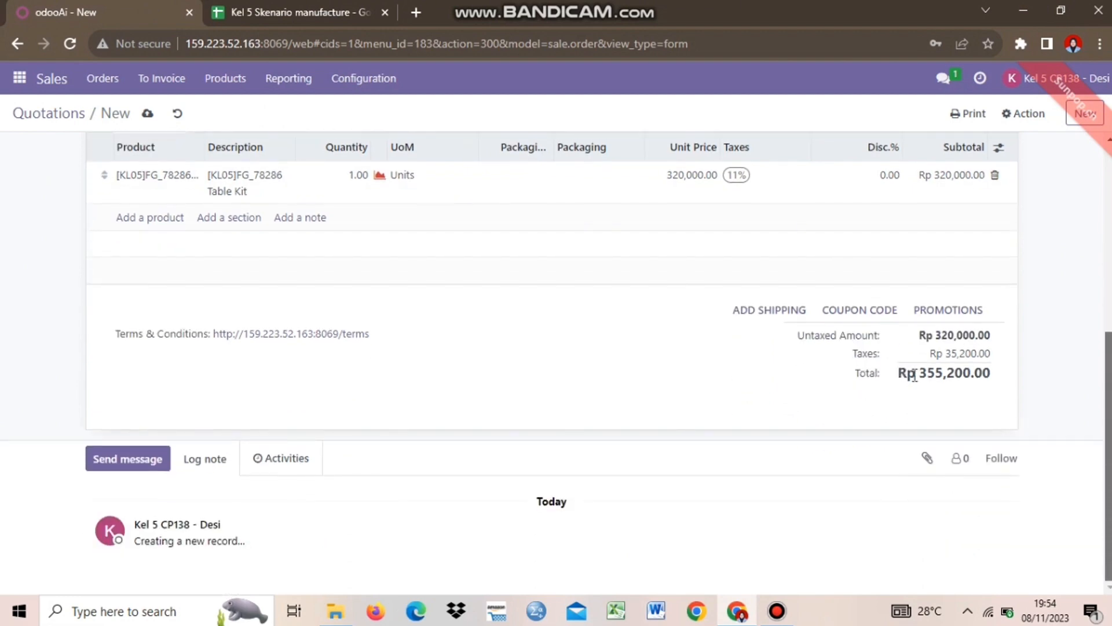
{"action": "scroll", "coordinate": [1052, 419], "scroll_direction": "up", "scroll_amount": 1}
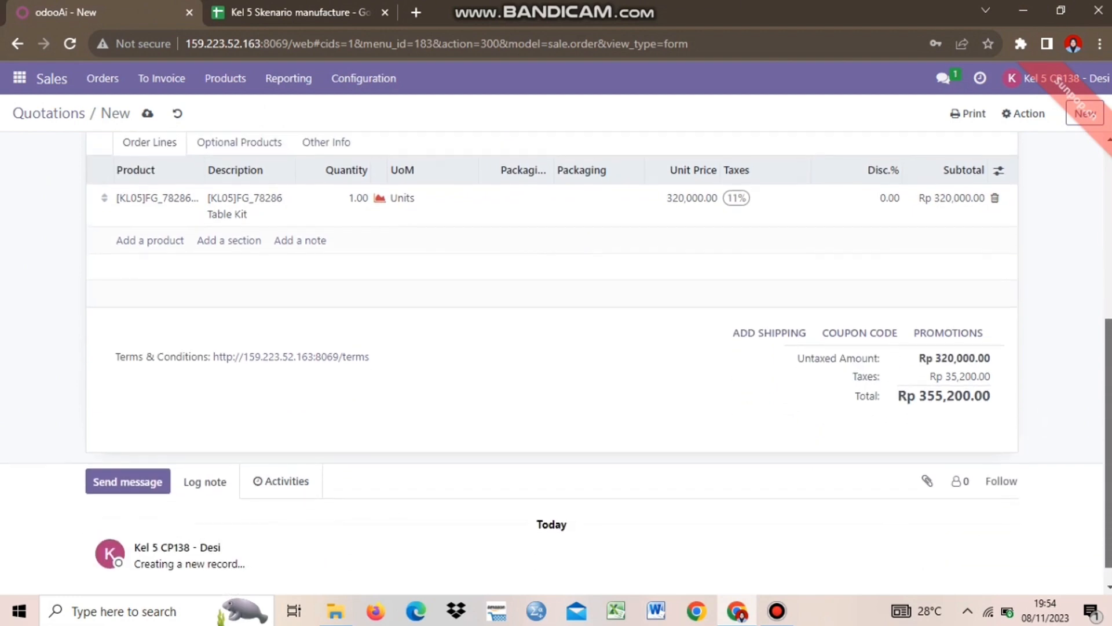
{"action": "scroll", "coordinate": [537, 322], "scroll_direction": "up", "scroll_amount": 5}
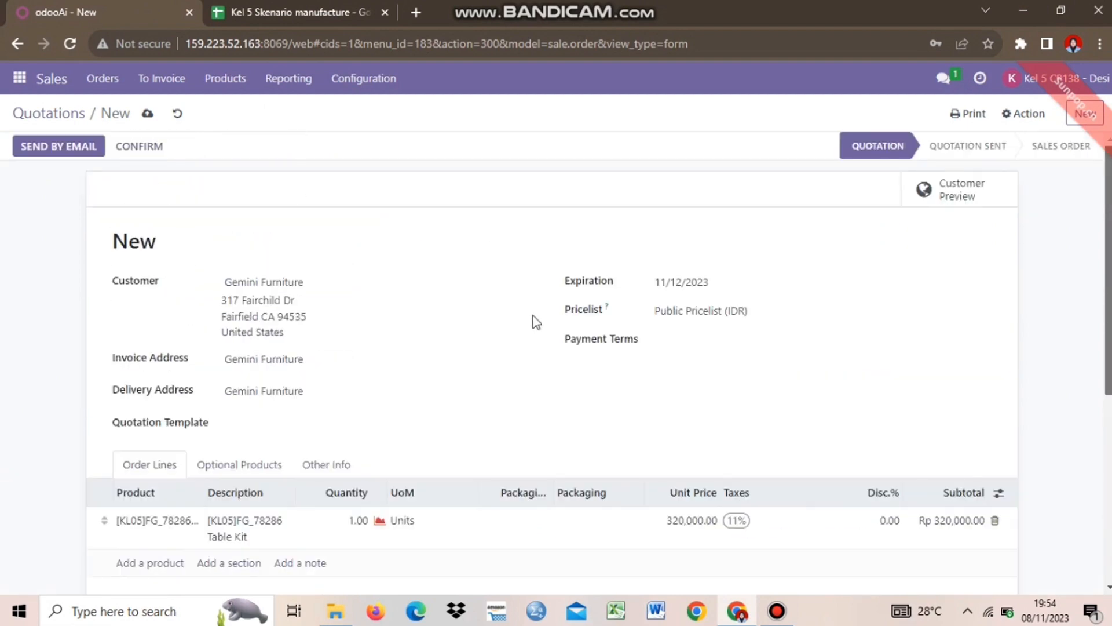
Save quotation S00149 and confirm it into a sales order
{"action": "left_click", "coordinate": [148, 114]}
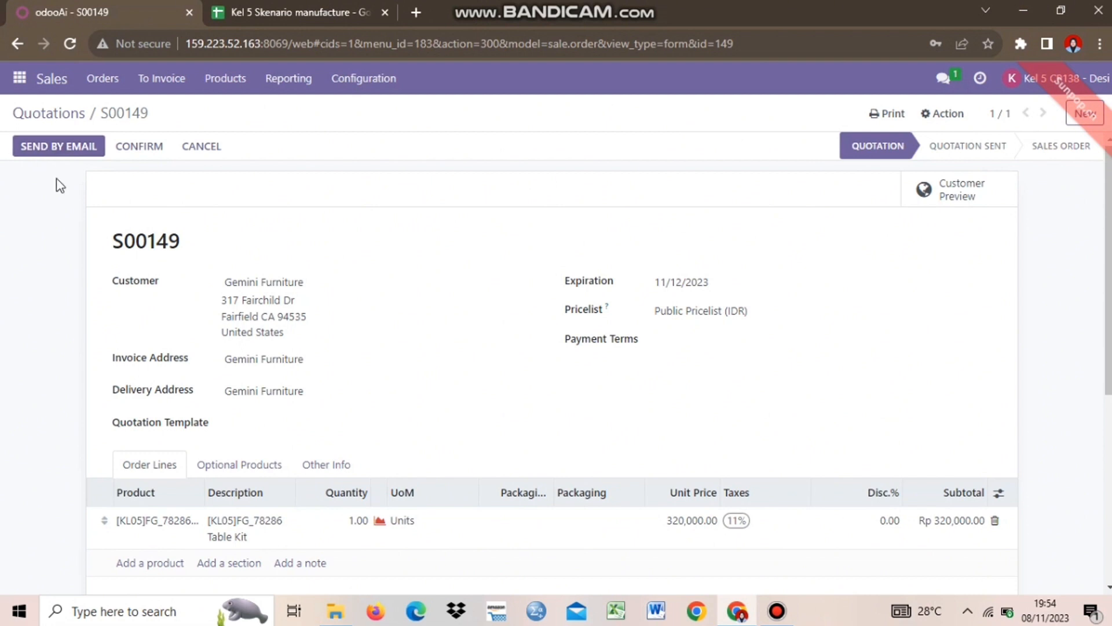
{"action": "left_click", "coordinate": [140, 149]}
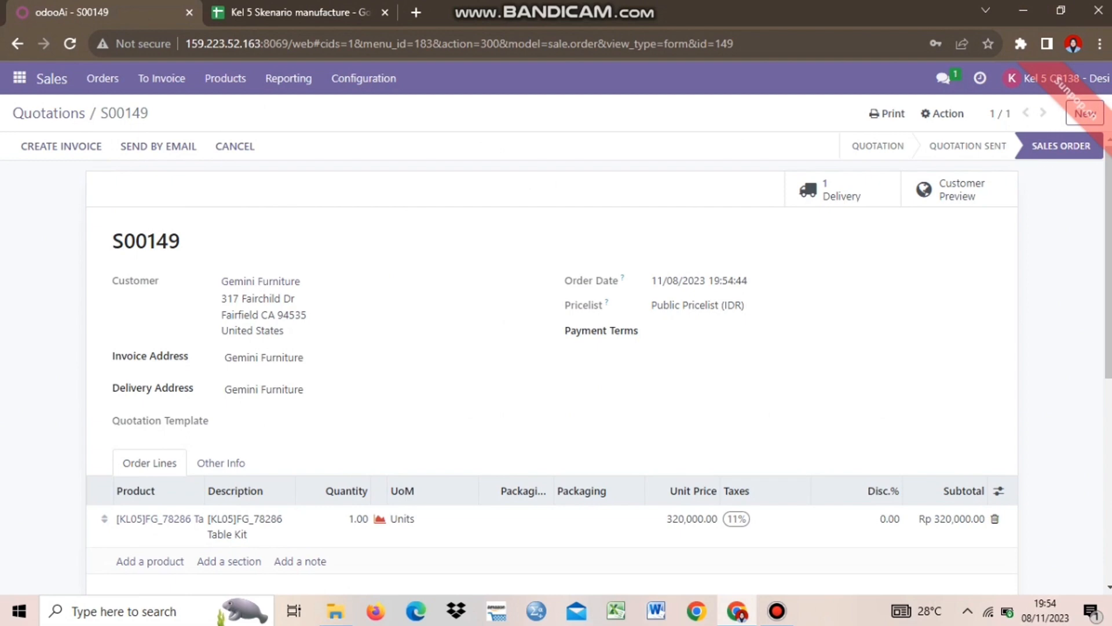
{"action": "scroll", "coordinate": [1079, 177], "scroll_direction": "down", "scroll_amount": 5}
{"action": "scroll", "coordinate": [552, 347], "scroll_direction": "up", "scroll_amount": 5}
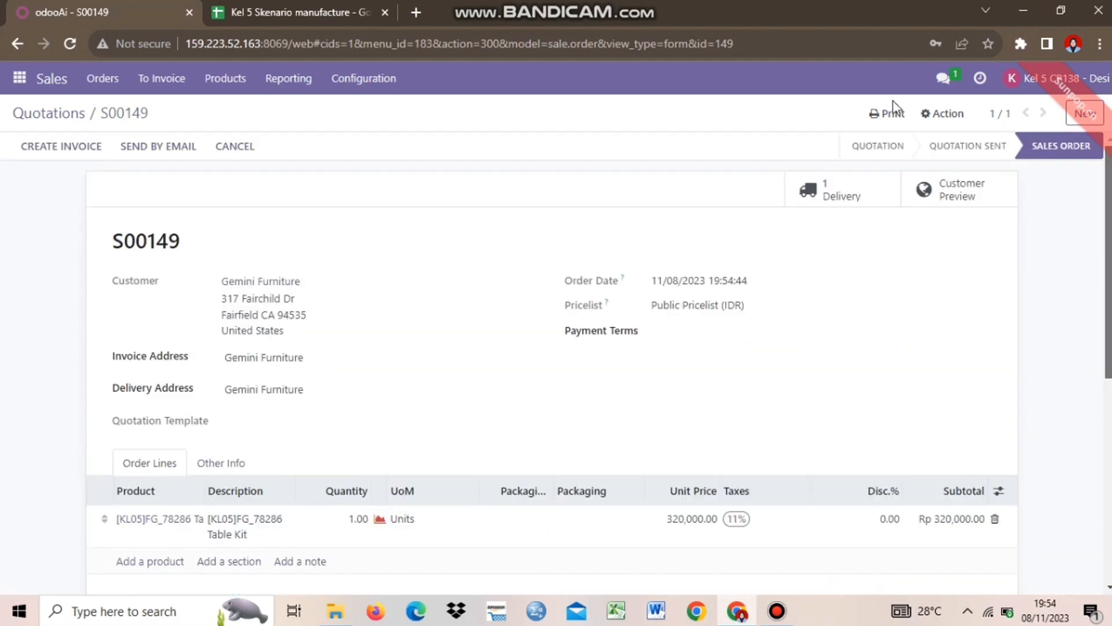
{"action": "left_click", "coordinate": [890, 115]}
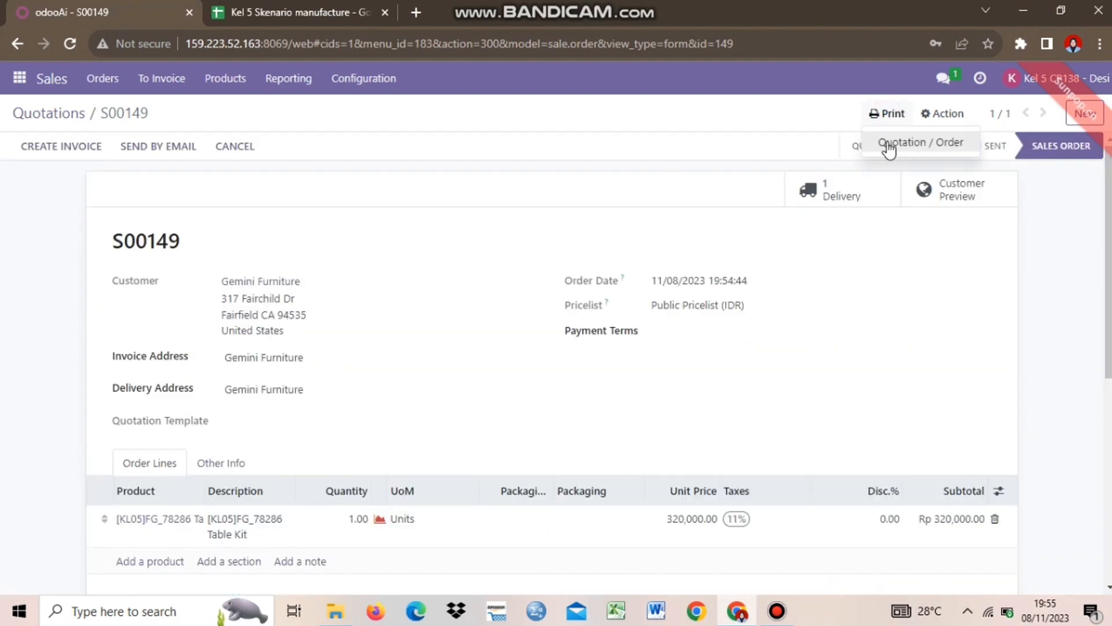
{"action": "left_click", "coordinate": [888, 143]}
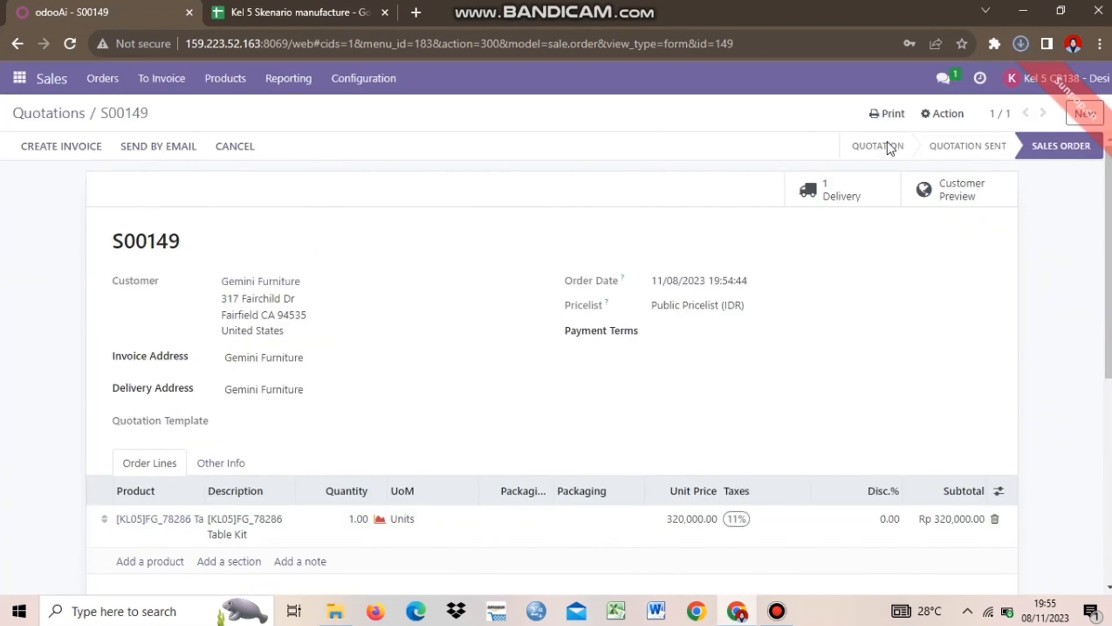
{"action": "left_click", "coordinate": [1022, 44]}
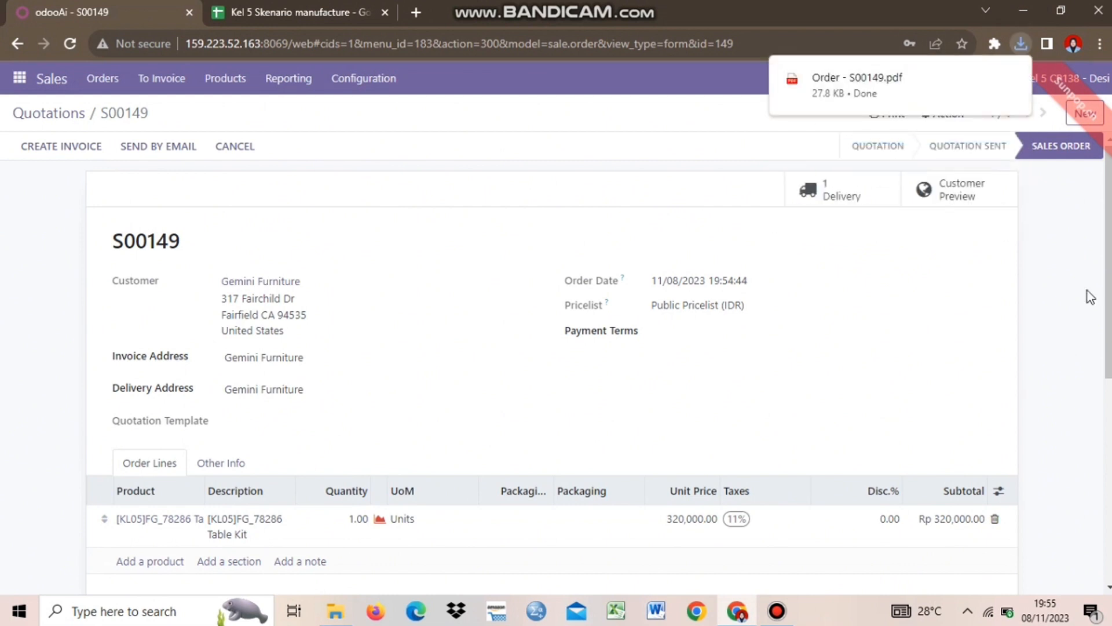
{"action": "scroll", "coordinate": [585, 115], "scroll_direction": "down", "scroll_amount": 2}
{"action": "scroll", "coordinate": [585, 116], "scroll_direction": "up", "scroll_amount": 2}
{"action": "left_click", "coordinate": [248, 11]}
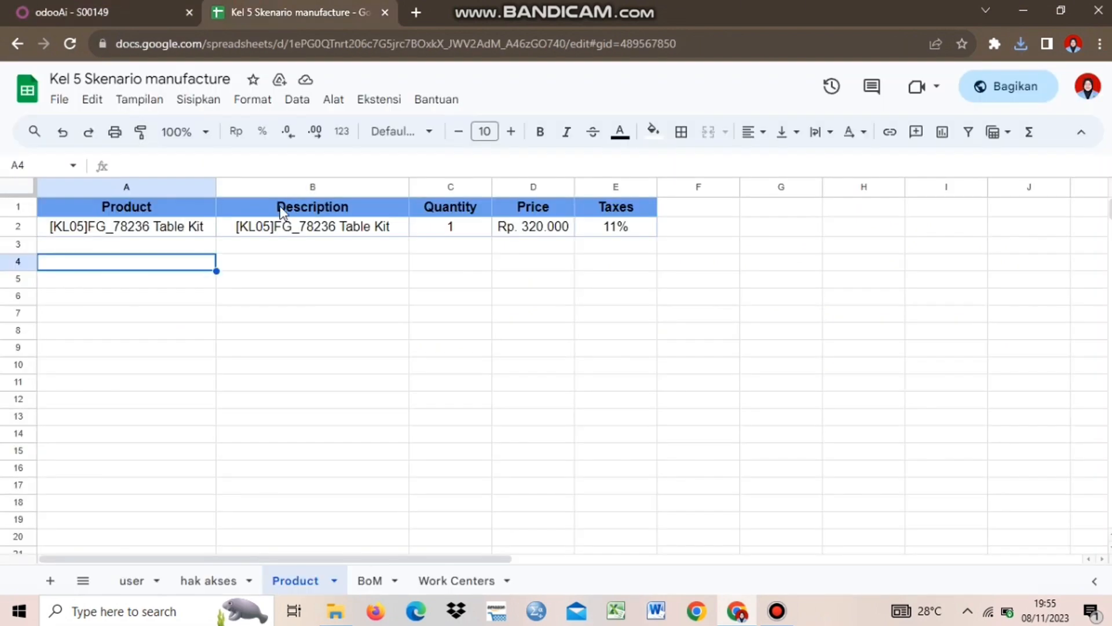
{"action": "left_click", "coordinate": [123, 580]}
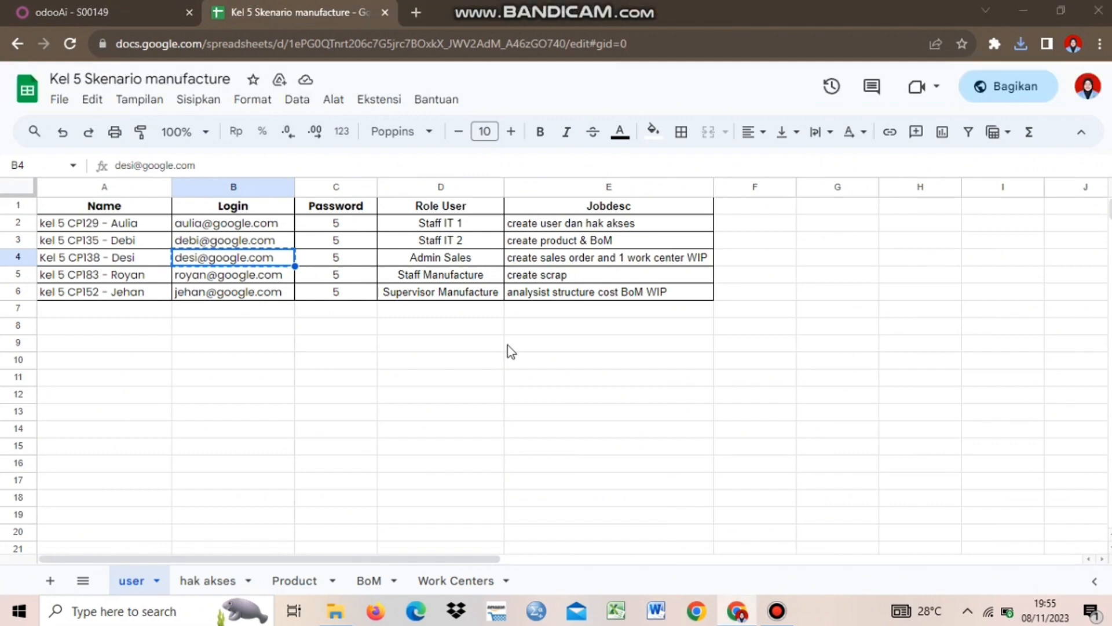
{"action": "left_click", "coordinate": [105, 12]}
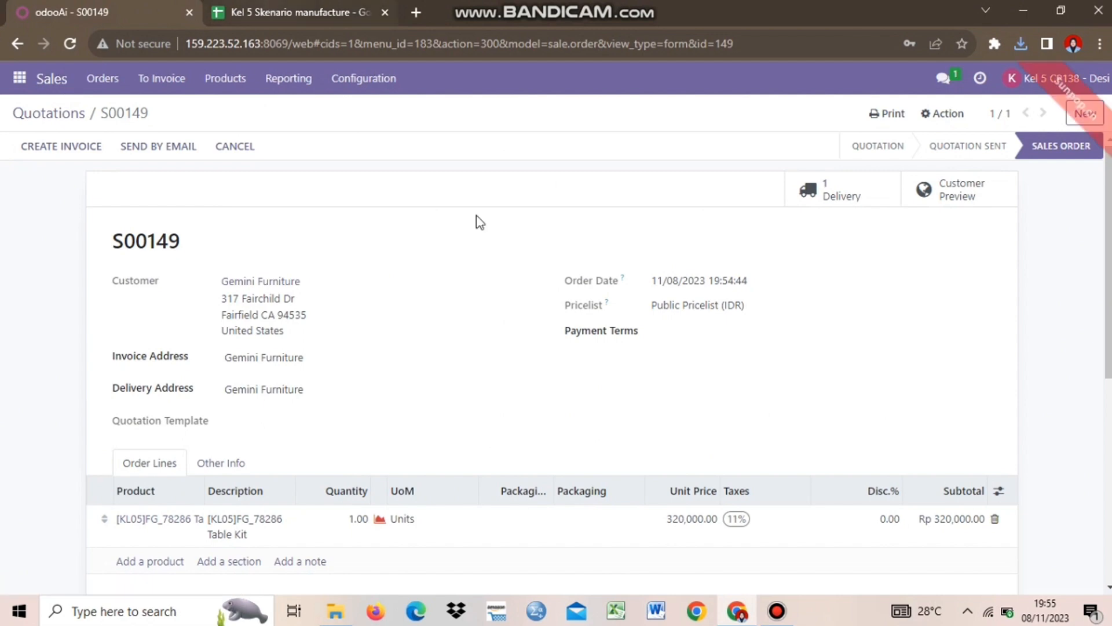
{"action": "key", "text": "ctrl+Tab"}
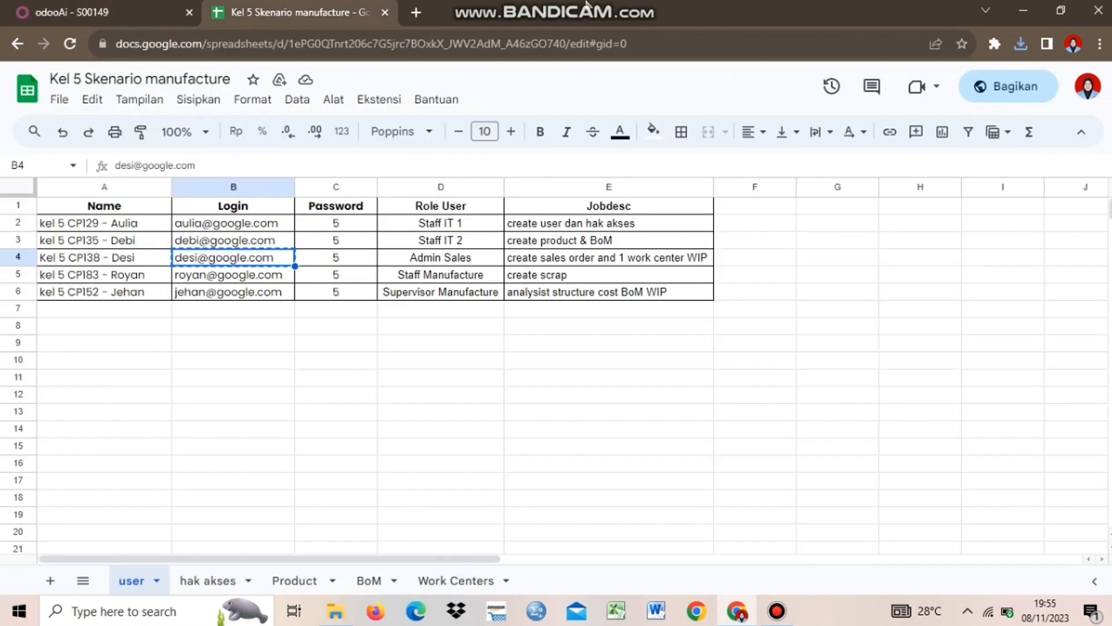
{"action": "left_click", "coordinate": [458, 584]}
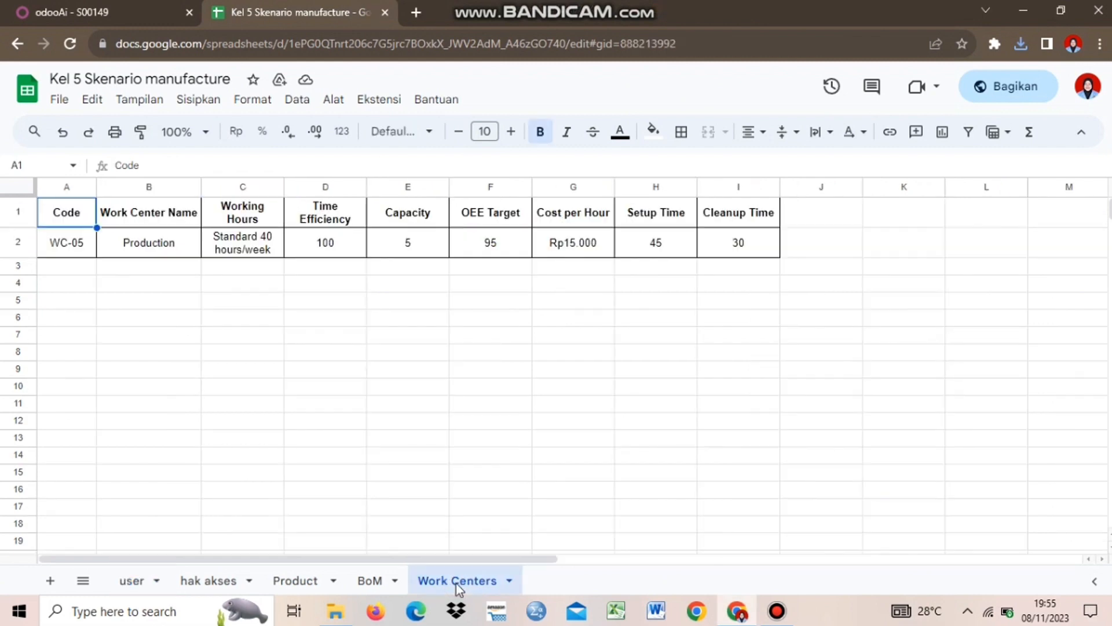
{"action": "left_click", "coordinate": [154, 248]}
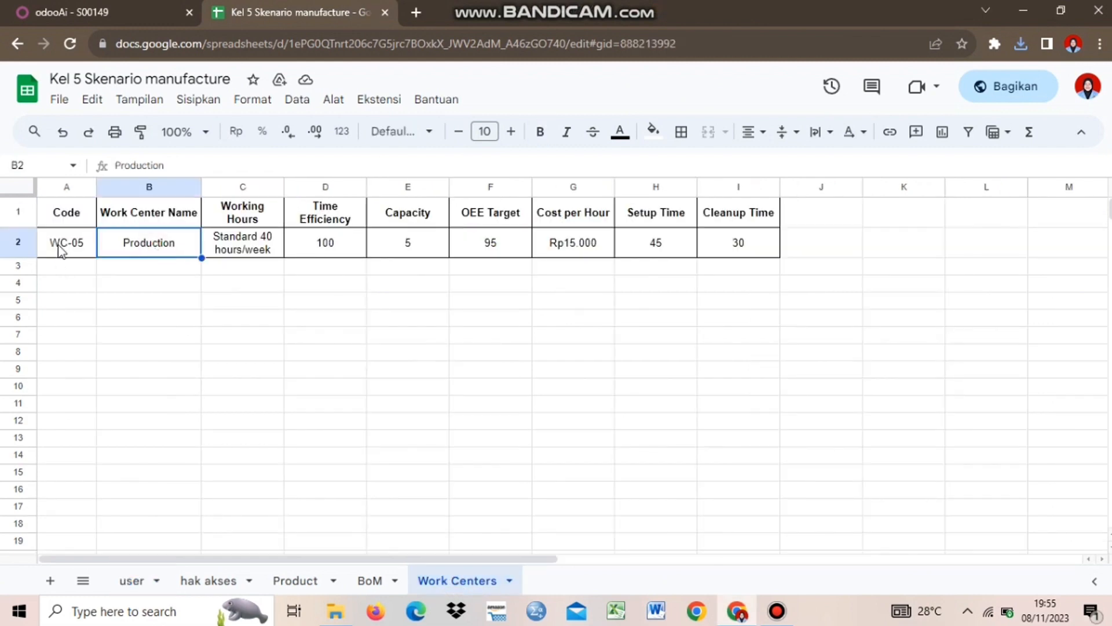
{"action": "left_click", "coordinate": [57, 246]}
{"action": "left_click", "coordinate": [182, 247]}
{"action": "left_click", "coordinate": [153, 268]}
{"action": "left_click", "coordinate": [154, 248]}
{"action": "left_click", "coordinate": [251, 254]}
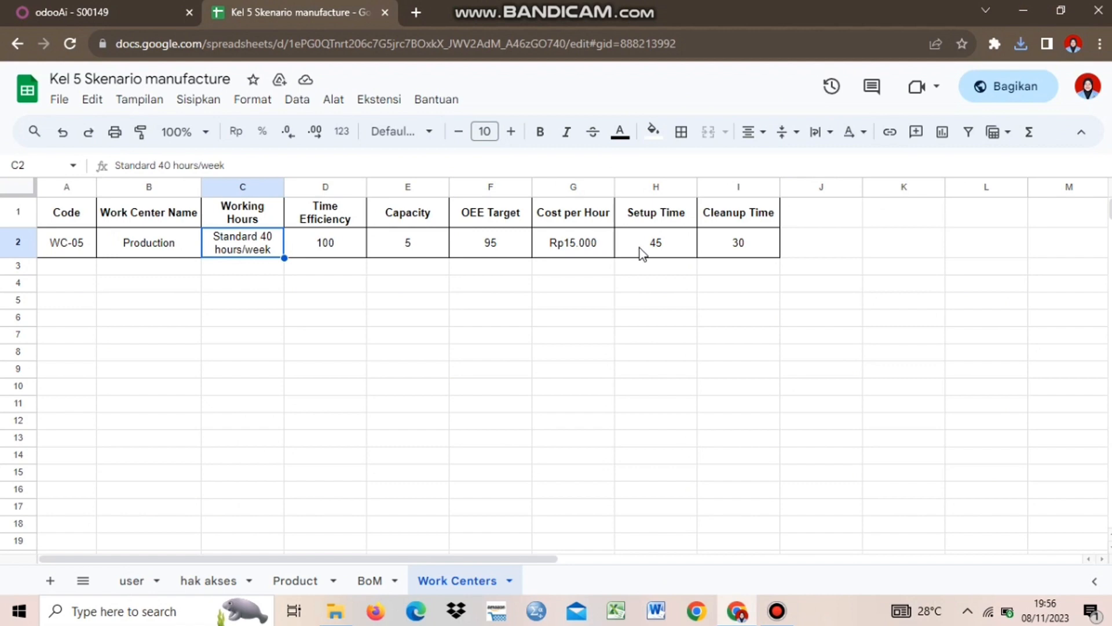
{"action": "left_click", "coordinate": [67, 295]}
{"action": "left_click", "coordinate": [342, 330]}
{"action": "left_click", "coordinate": [189, 270]}
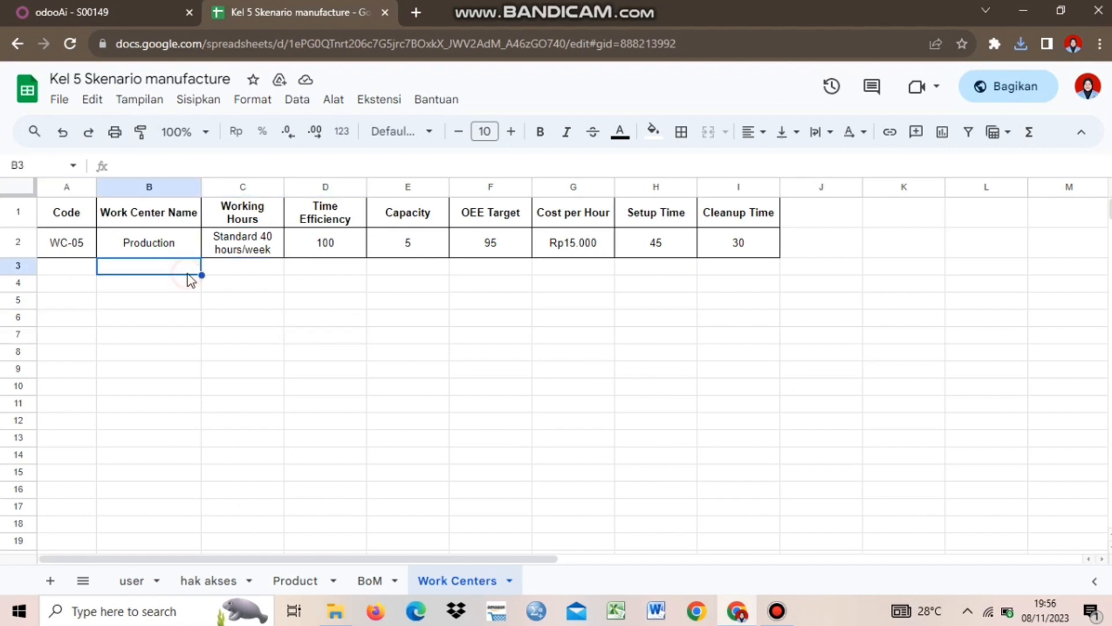
{"action": "left_click", "coordinate": [87, 12]}
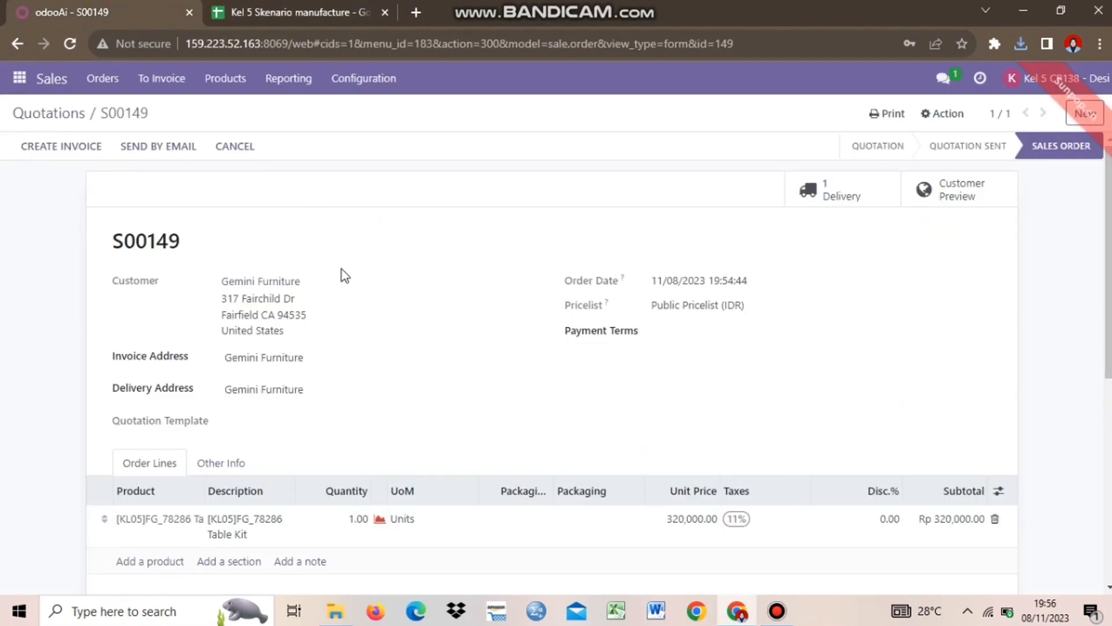
Open Manufacturing and clear the To Do filter to list all 19 orders
{"action": "left_click", "coordinate": [20, 78]}
{"action": "left_click", "coordinate": [36, 298]}
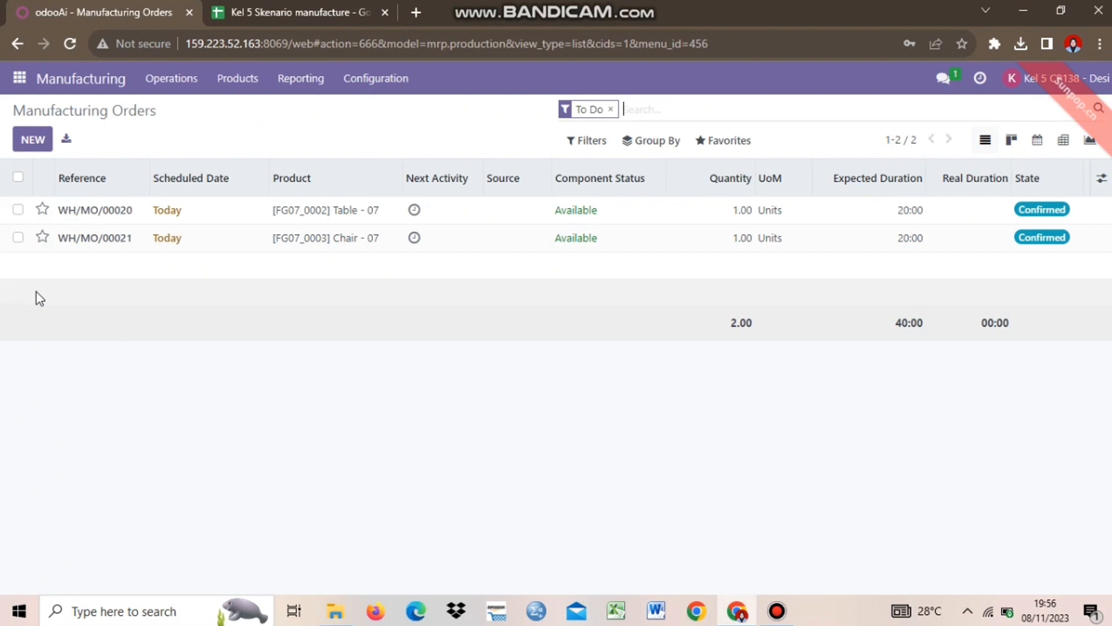
{"action": "key", "text": "BackSpace"}
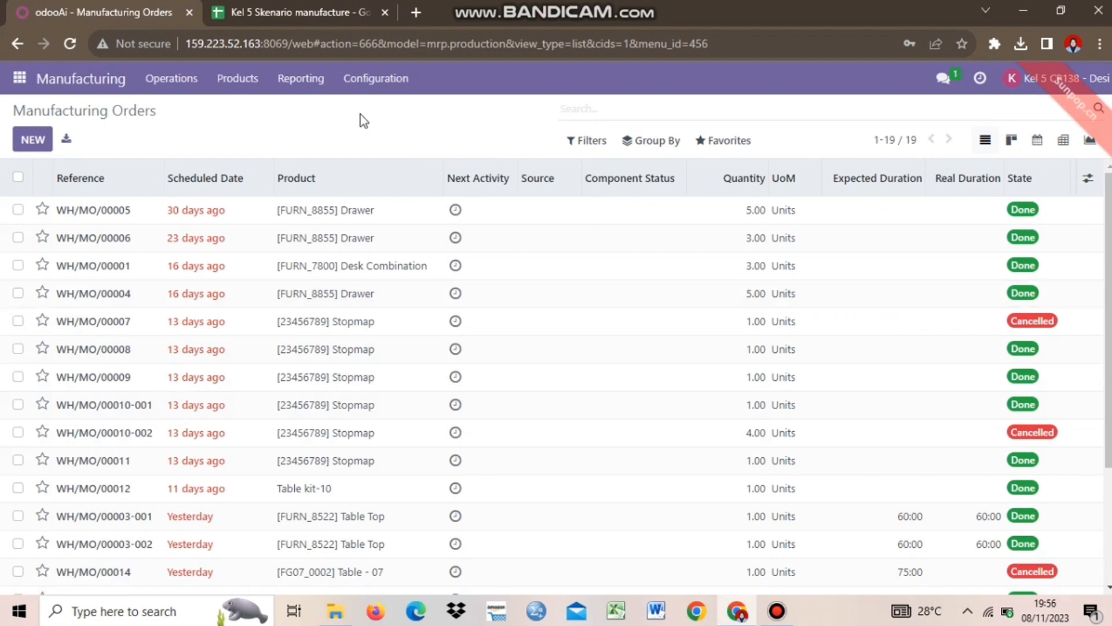
{"action": "left_click", "coordinate": [378, 89]}
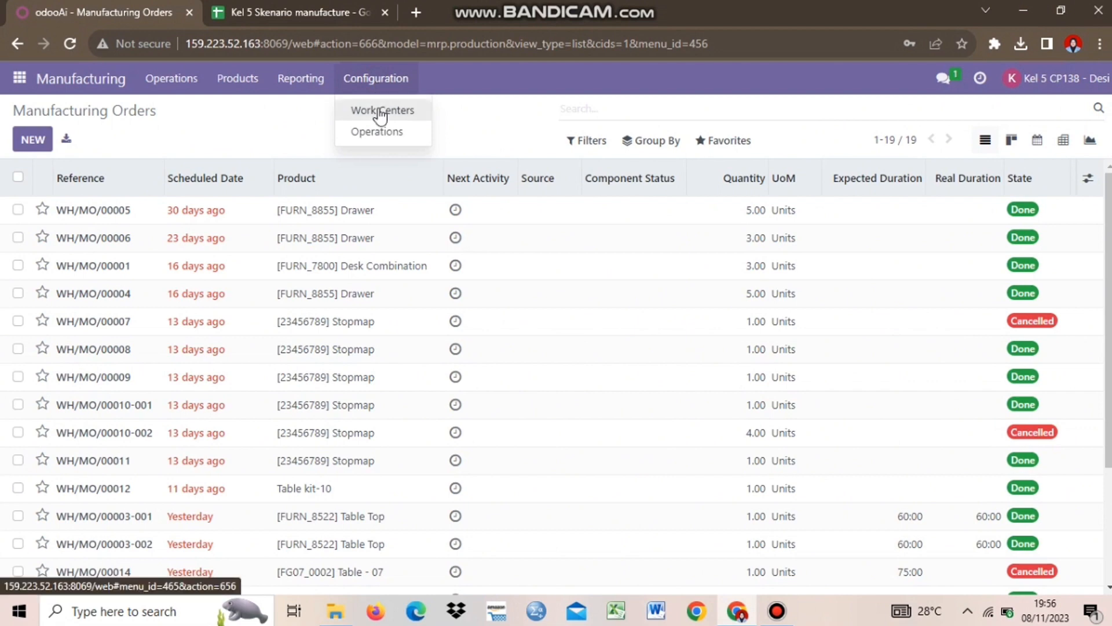
Open the Work Centers list and compare it with the spreadsheet's Work Centers sheet
{"action": "left_click", "coordinate": [380, 112]}
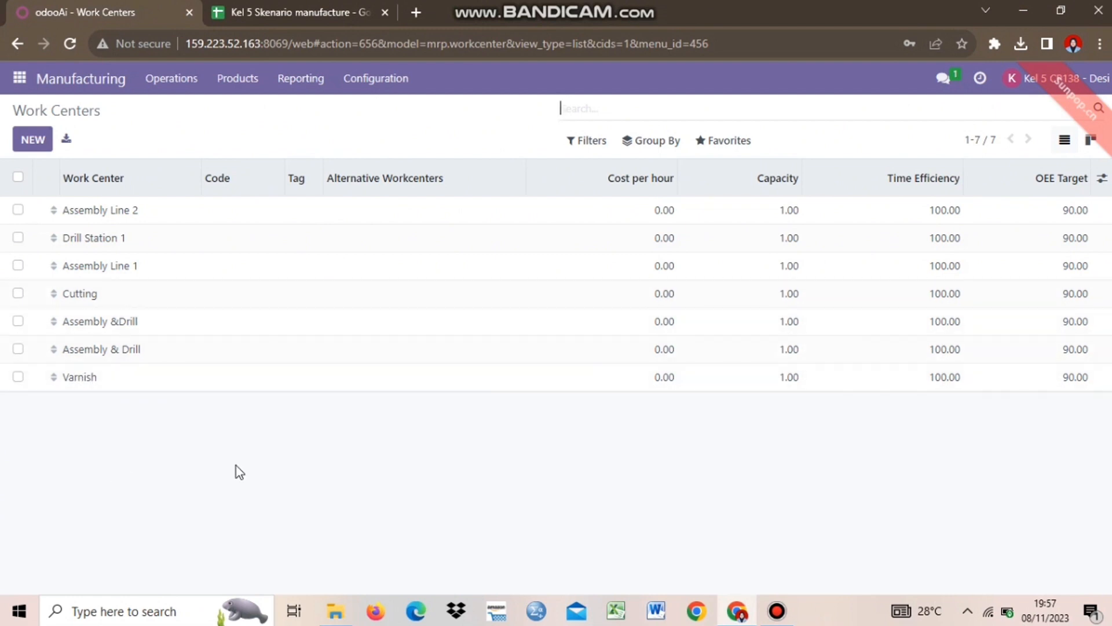
{"action": "left_click", "coordinate": [288, 7]}
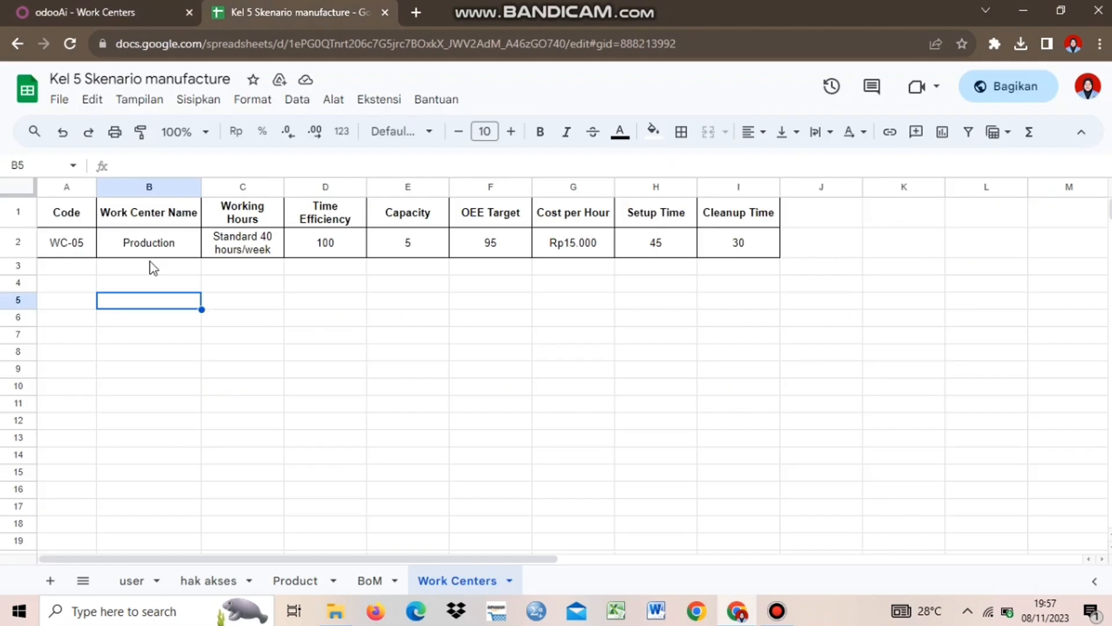
{"action": "left_click", "coordinate": [150, 265]}
{"action": "left_click", "coordinate": [119, 8]}
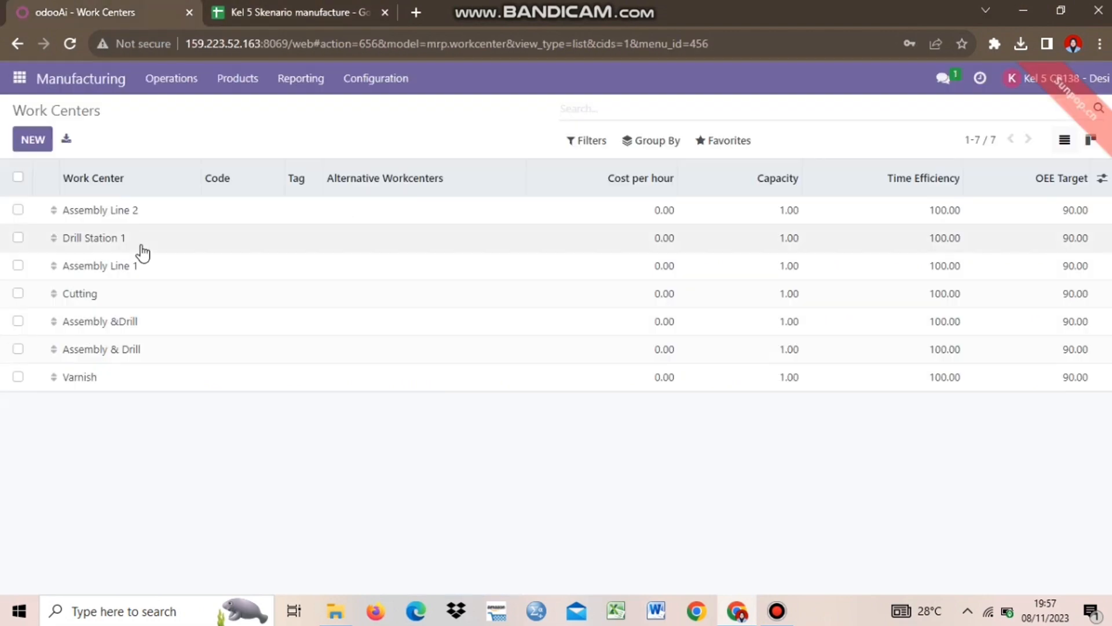
Create a new work center named Production
{"action": "left_click", "coordinate": [31, 142]}
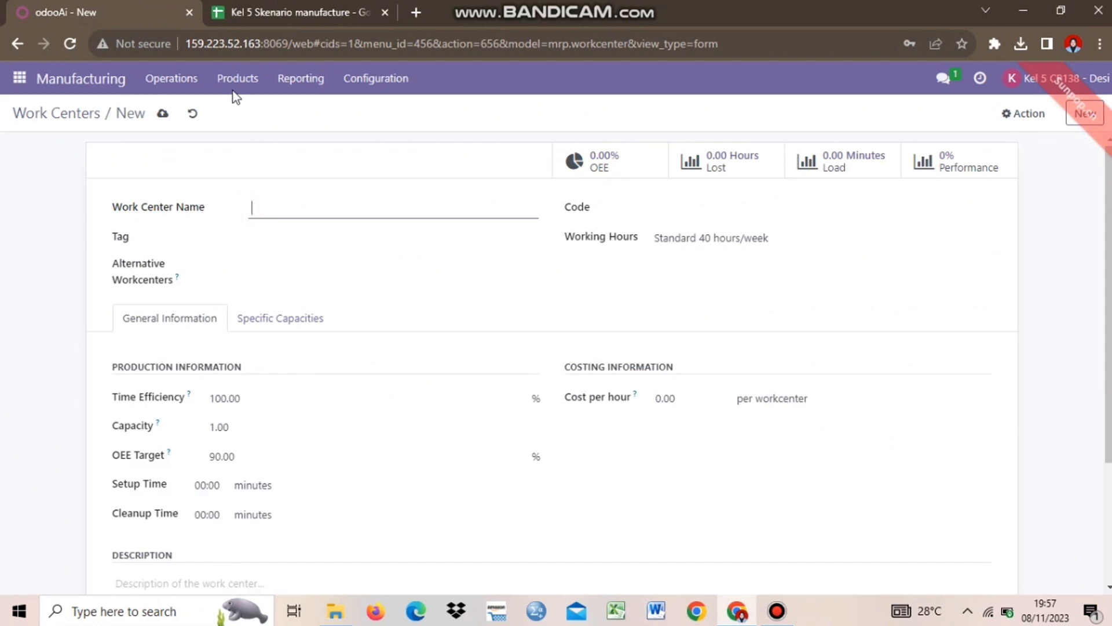
{"action": "key", "text": "ctrl+Tab"}
{"action": "left_click", "coordinate": [104, 6]}
{"action": "key", "text": "Caps_Lock"}
{"action": "type", "text": "Produ"}
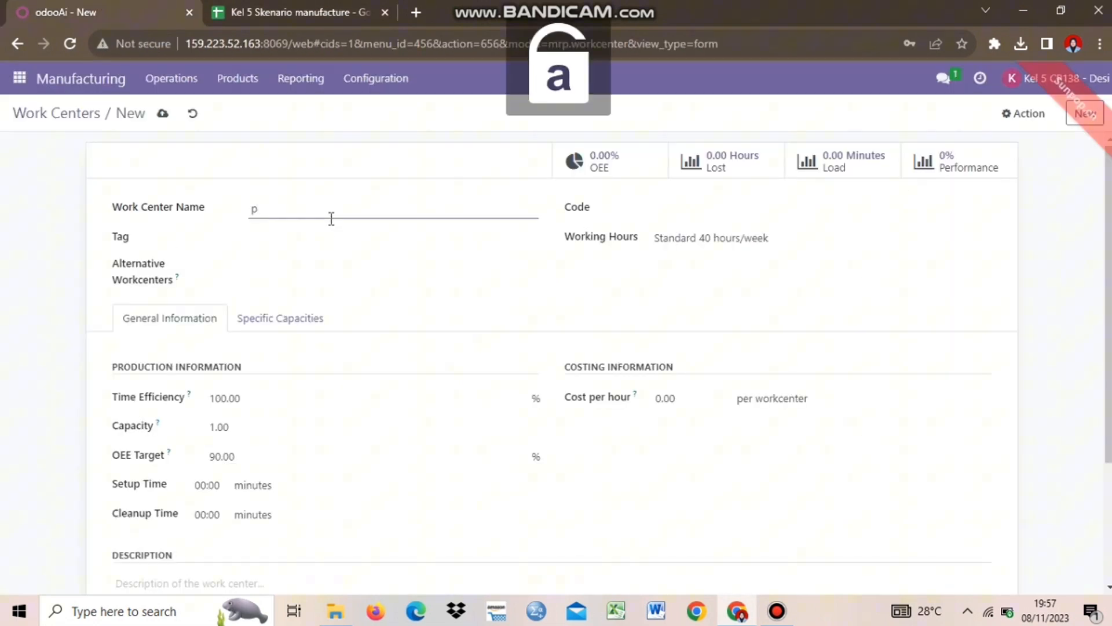
{"action": "type", "text": "ctiomn"}
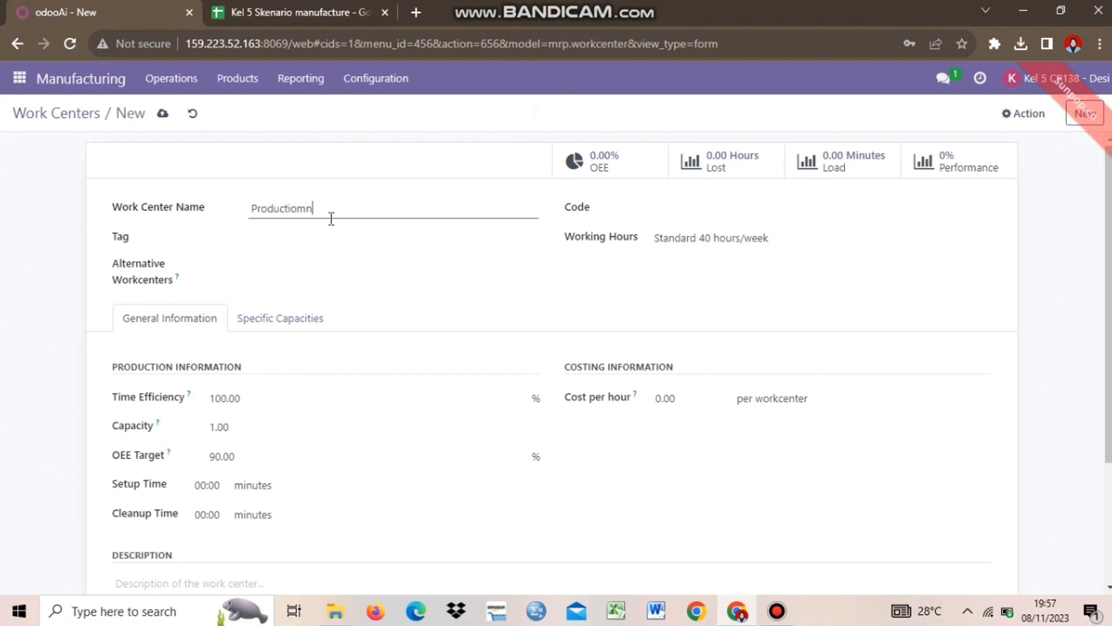
{"action": "key", "text": "BackSpace"}
{"action": "key", "text": "BackSpace"}
{"action": "type", "text": "n"}
{"action": "left_click", "coordinate": [643, 216]}
Give the Production work center the code WC-05
{"action": "left_click", "coordinate": [683, 207]}
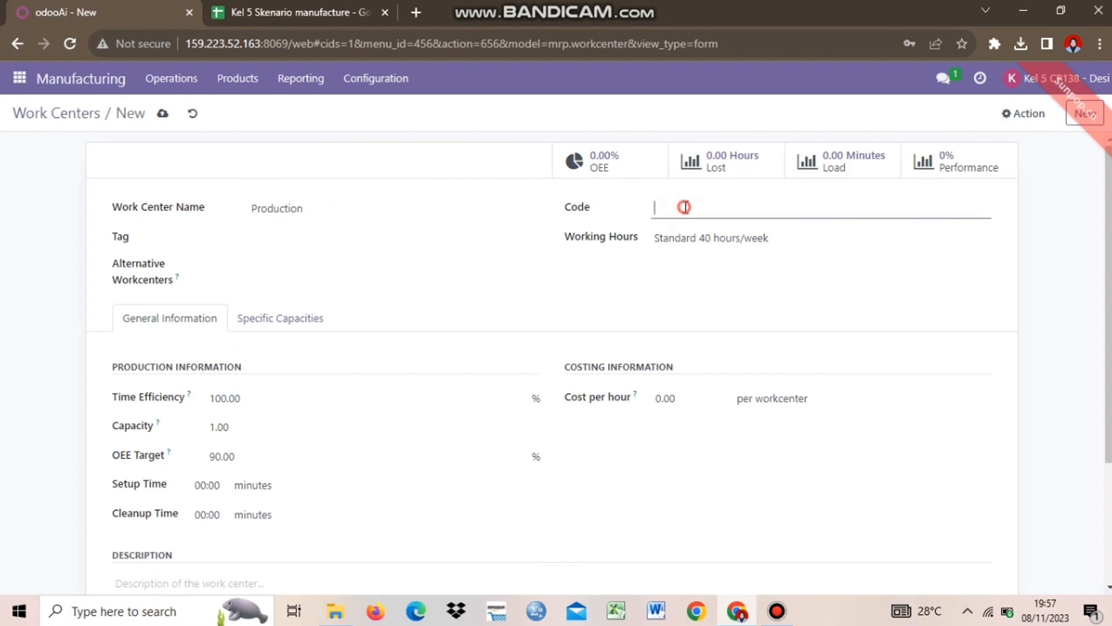
{"action": "key", "text": "Caps_Lock"}
{"action": "type", "text": "WC-05"}
{"action": "left_click", "coordinate": [293, 264]}
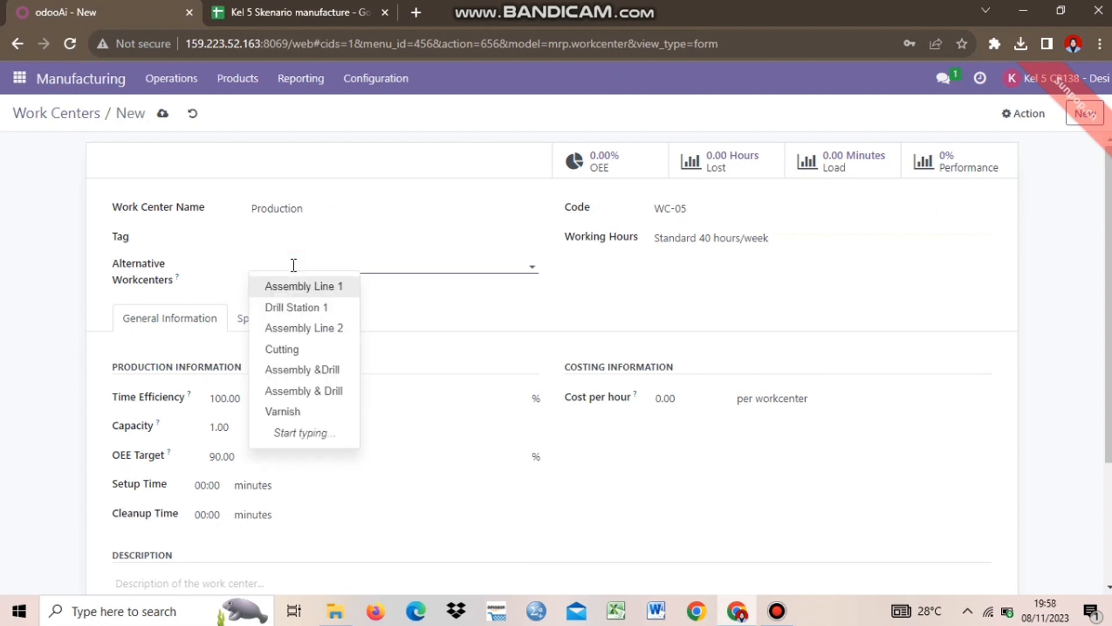
{"action": "left_click", "coordinate": [433, 284]}
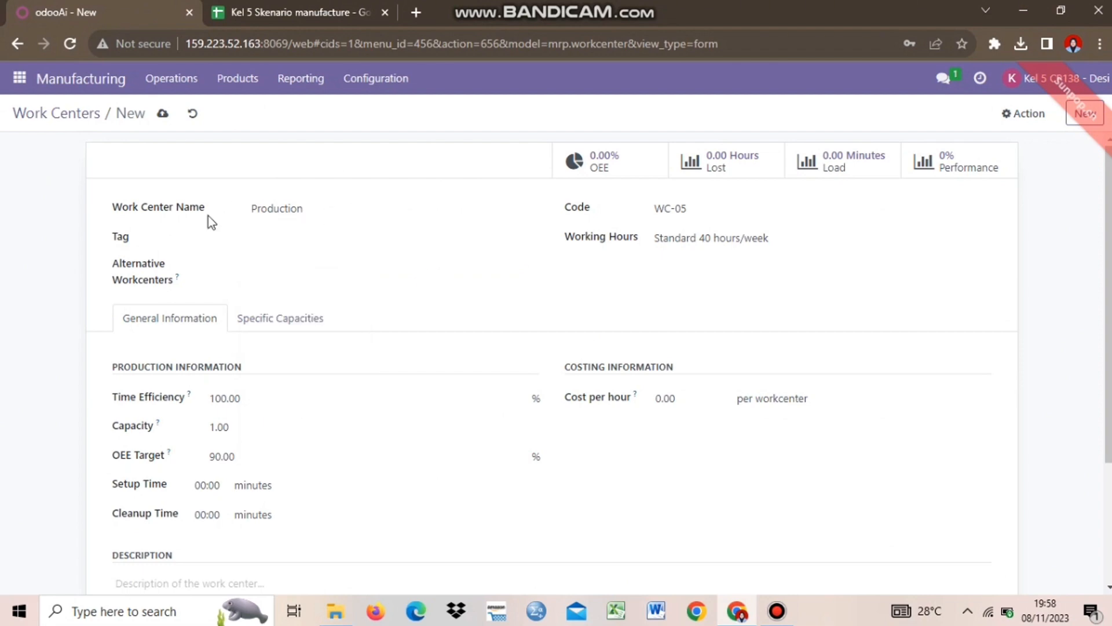
{"action": "left_click", "coordinate": [335, 263]}
{"action": "left_click", "coordinate": [513, 300]}
{"action": "left_click", "coordinate": [285, 265]}
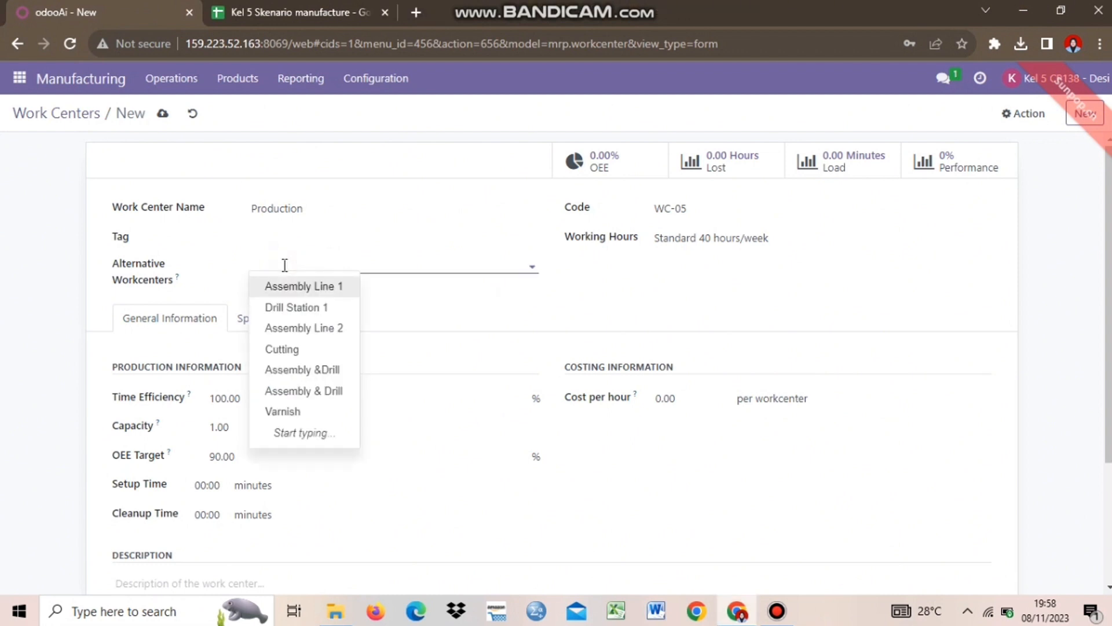
{"action": "left_click", "coordinate": [499, 311]}
{"action": "left_click", "coordinate": [676, 238]}
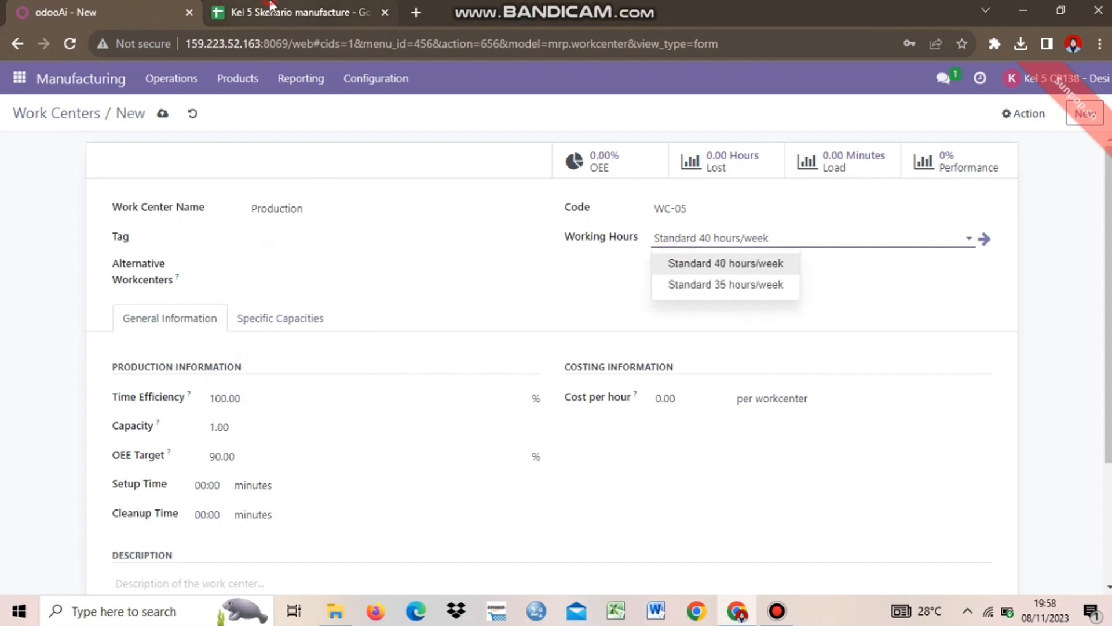
{"action": "left_click", "coordinate": [270, 7]}
{"action": "left_click", "coordinate": [265, 253]}
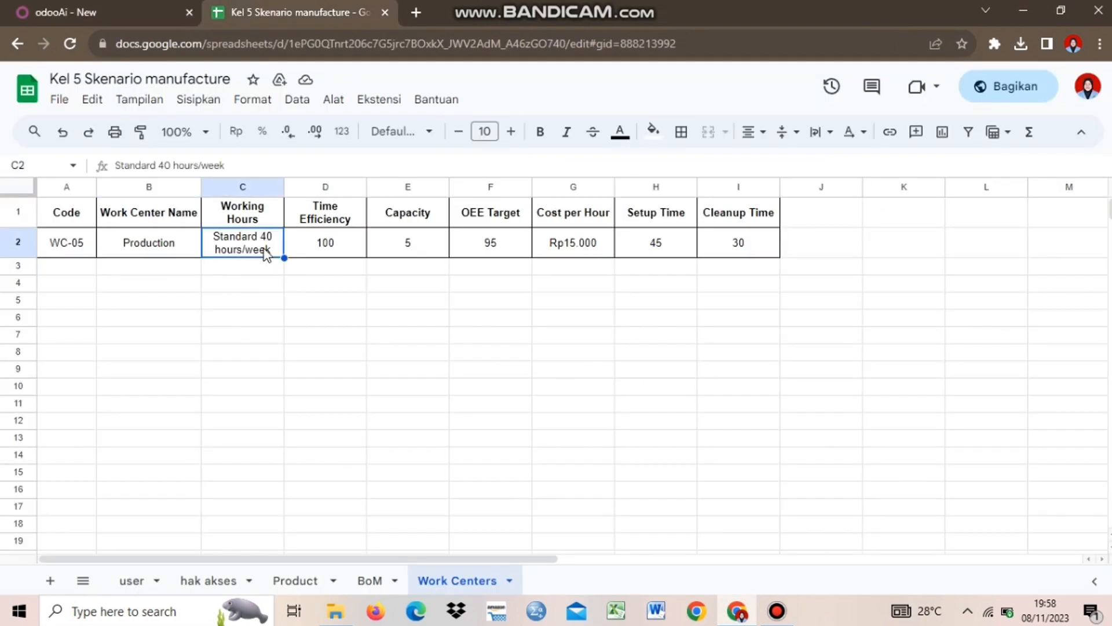
{"action": "left_click", "coordinate": [87, 7]}
{"action": "left_click", "coordinate": [749, 234]}
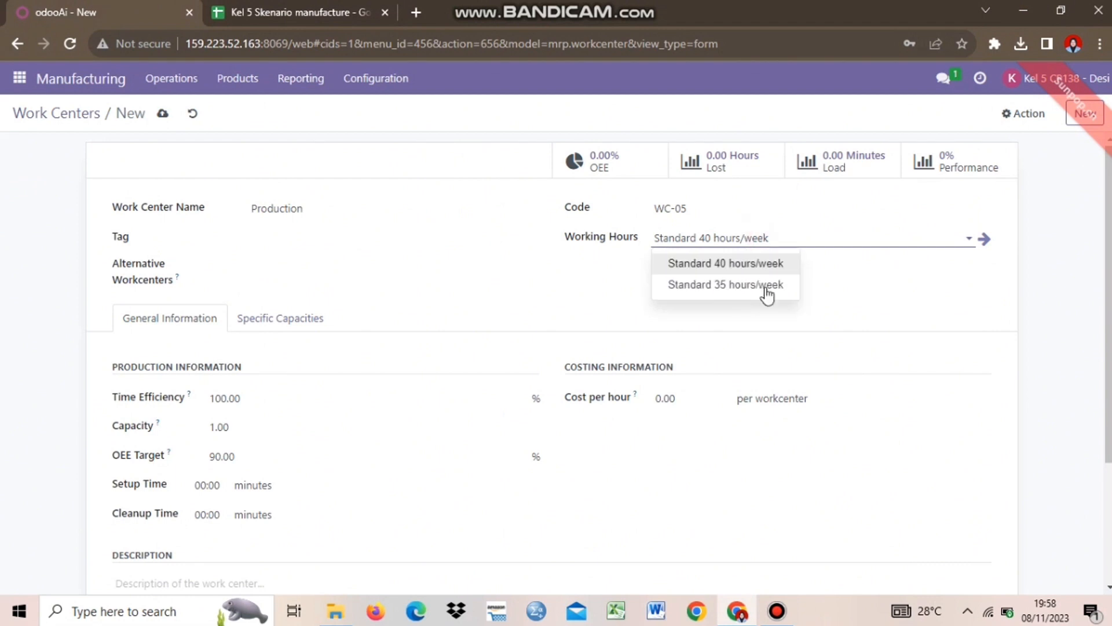
{"action": "left_click", "coordinate": [890, 280]}
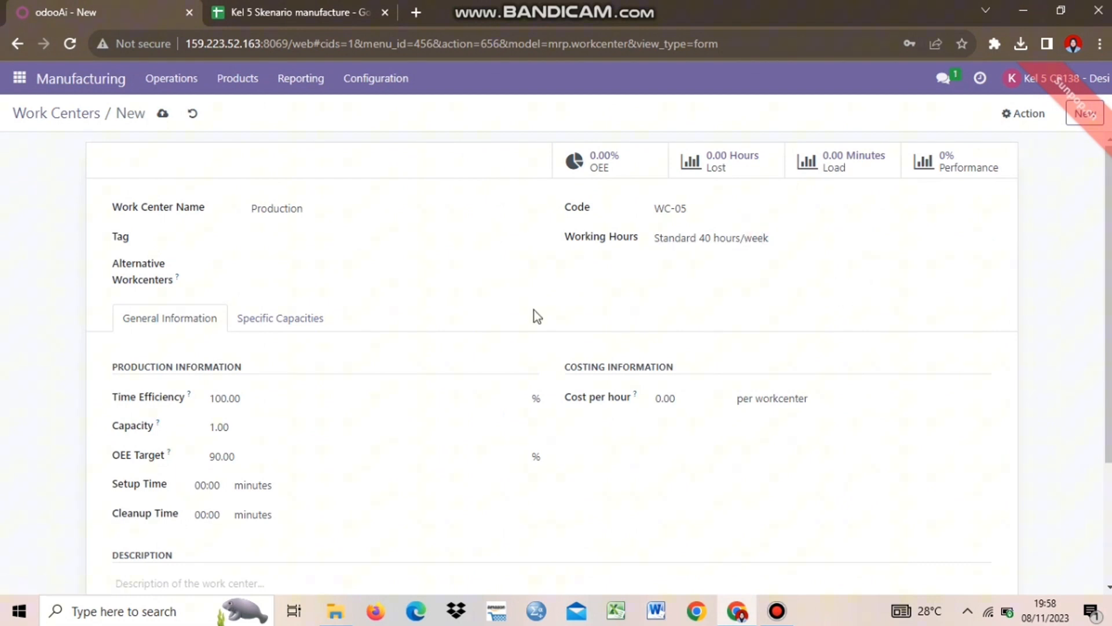
{"action": "scroll", "coordinate": [388, 330], "scroll_direction": "down", "scroll_amount": 3}
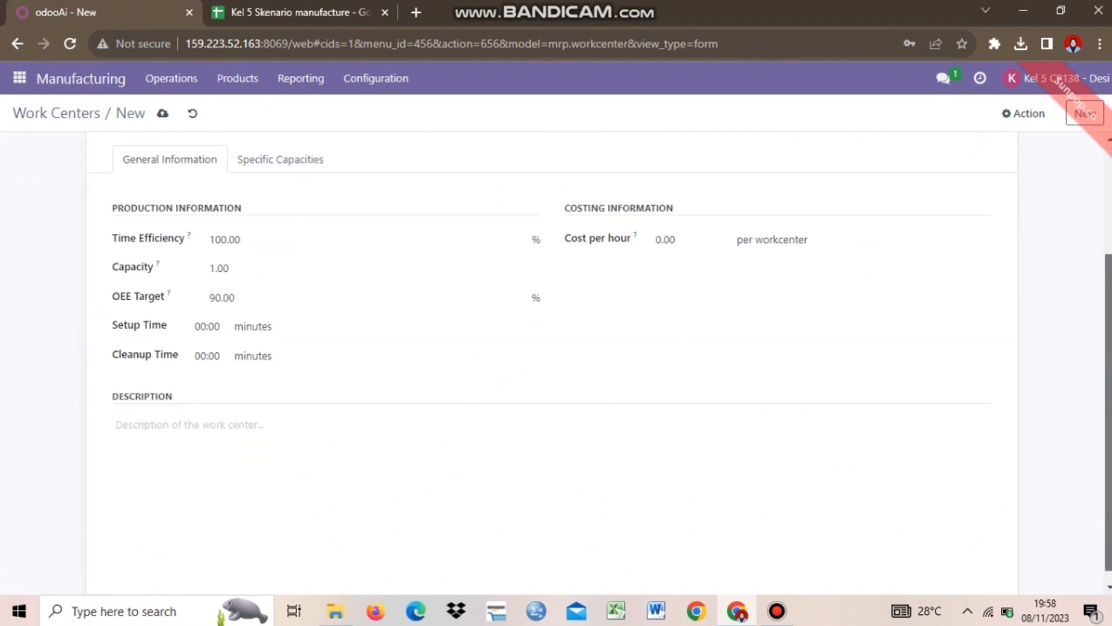
{"action": "scroll", "coordinate": [388, 331], "scroll_direction": "up", "scroll_amount": 1}
{"action": "left_click", "coordinate": [209, 282]}
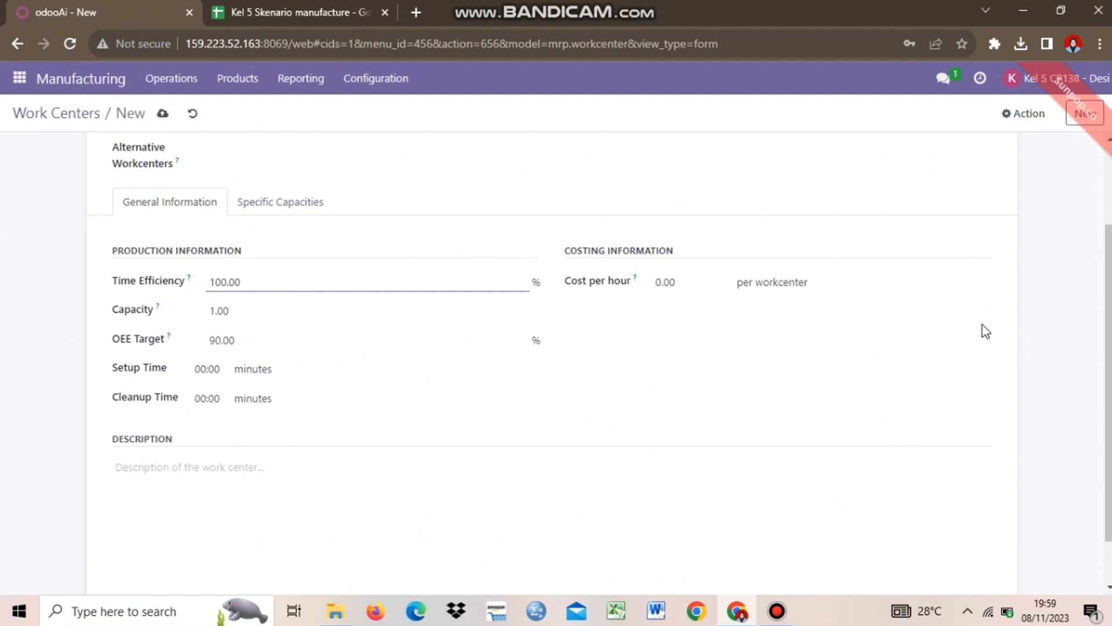
{"action": "scroll", "coordinate": [763, 348], "scroll_direction": "up", "scroll_amount": 2}
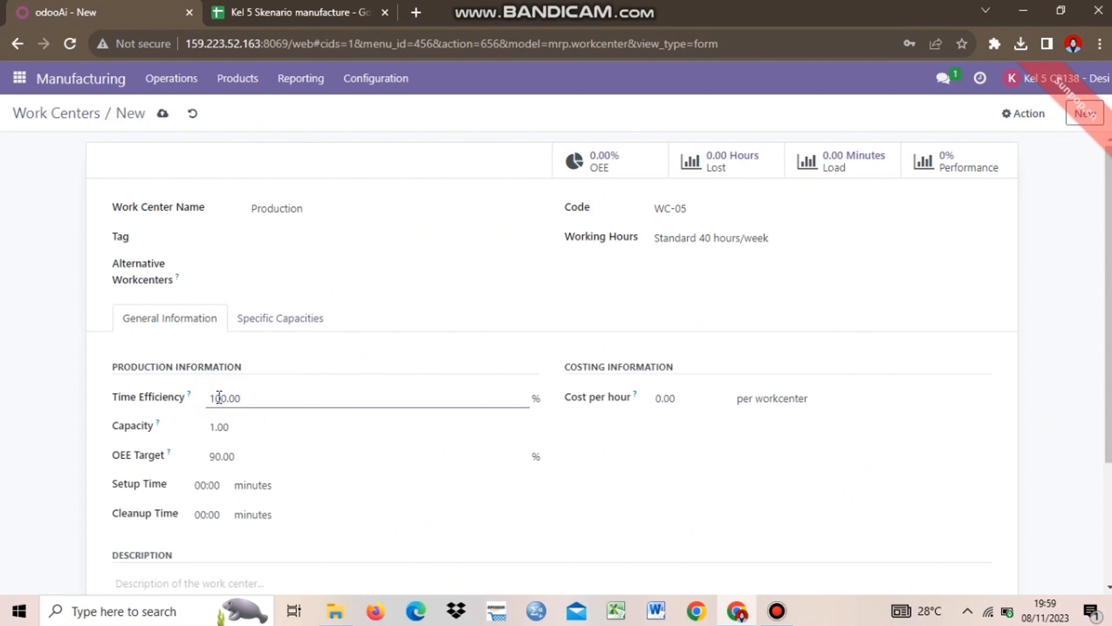
Set the work center Capacity to 5 as listed in the Work Centers sheet
{"action": "left_click", "coordinate": [274, 11]}
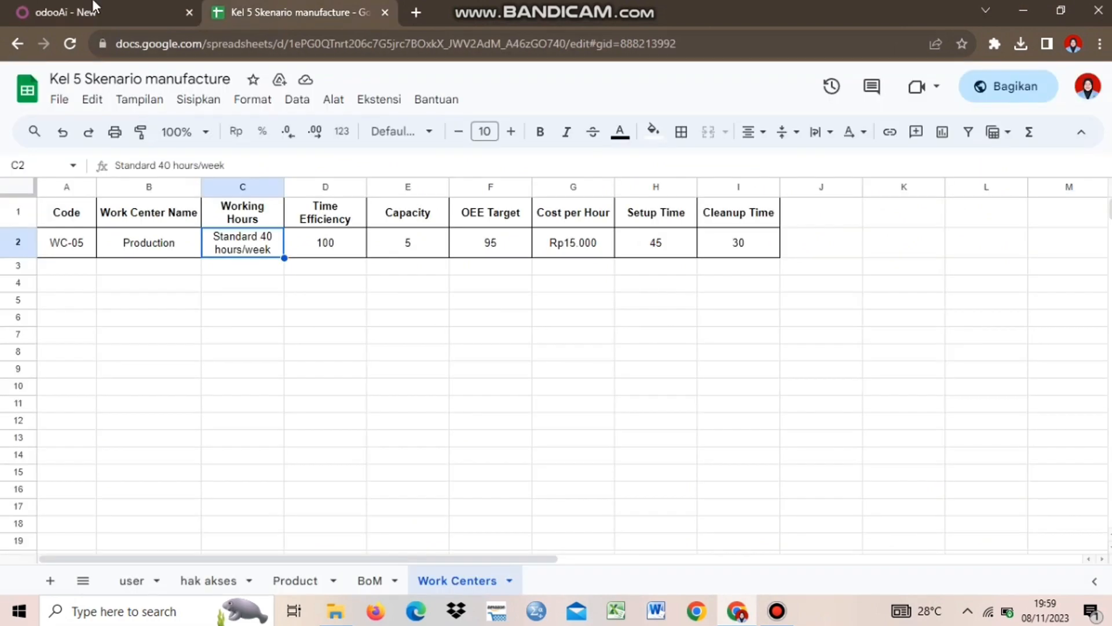
{"action": "left_click", "coordinate": [94, 8]}
{"action": "left_click", "coordinate": [255, 437]}
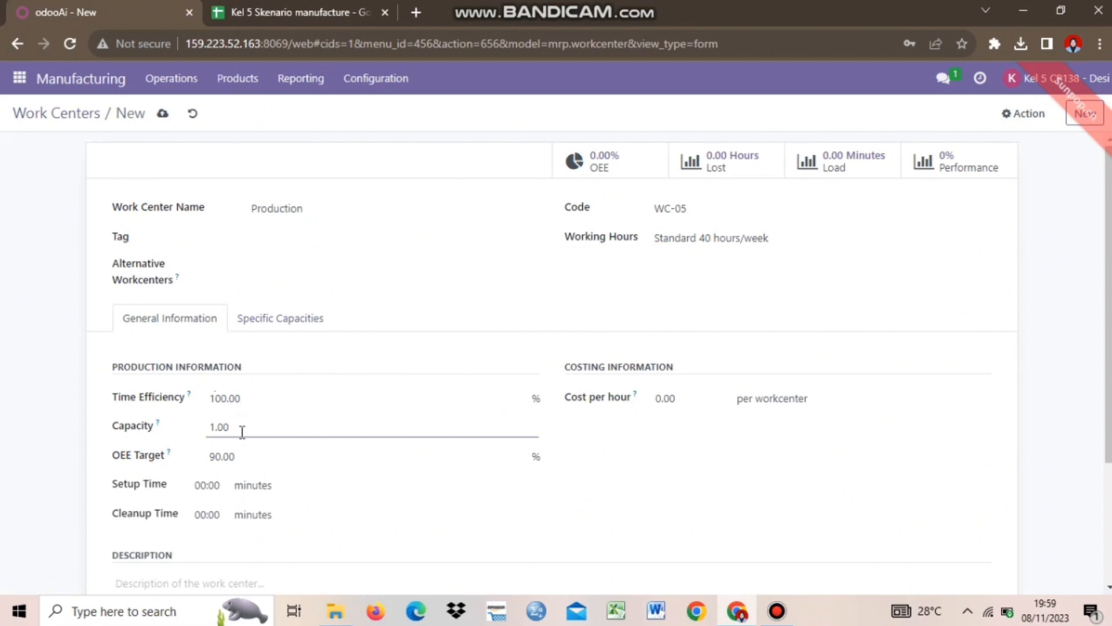
{"action": "left_click", "coordinate": [273, 12]}
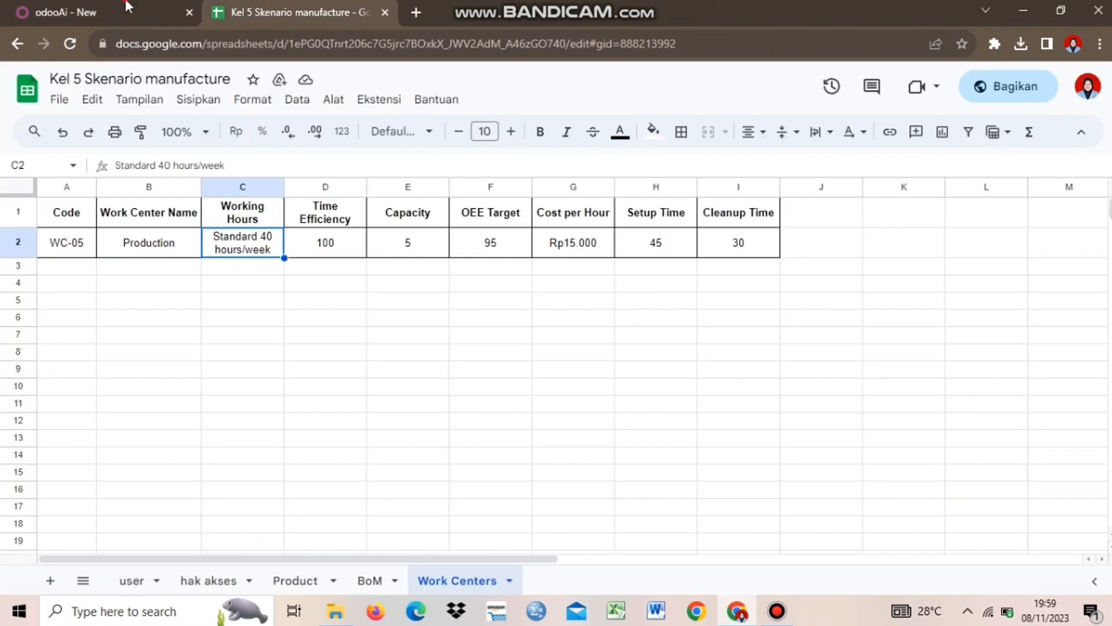
{"action": "left_click", "coordinate": [128, 9]}
{"action": "key", "text": "BackSpace"}
{"action": "key", "text": "BackSpace"}
{"action": "key", "text": "BackSpace"}
{"action": "key", "text": "BackSpace"}
{"action": "type", "text": "5"}
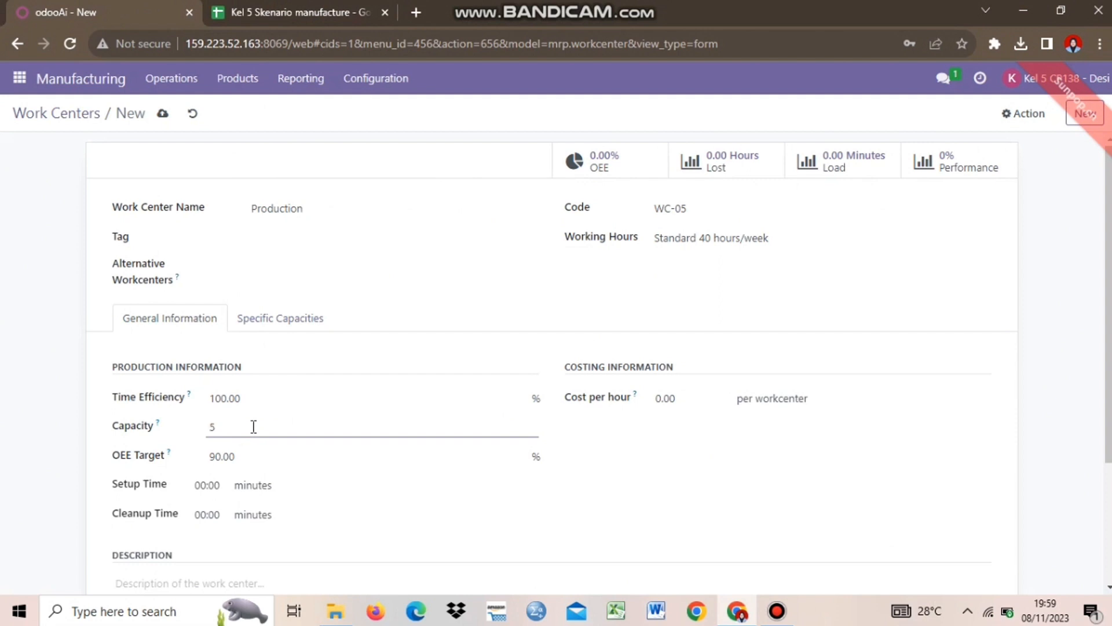
{"action": "left_click", "coordinate": [248, 453]}
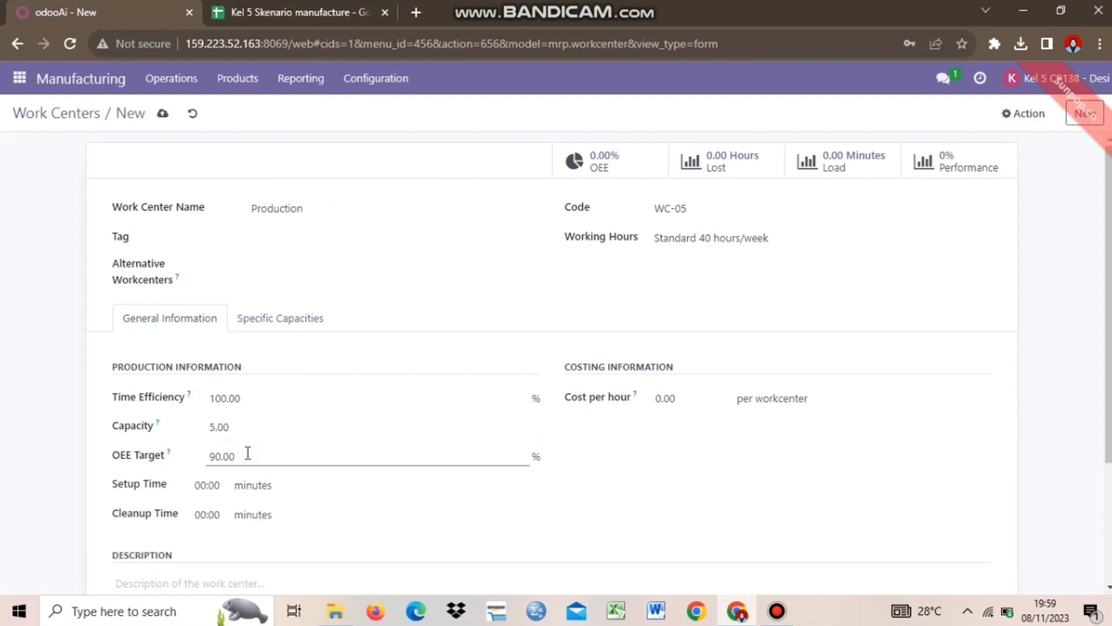
Set the OEE Target to 95 from the spreadsheet
{"action": "left_click", "coordinate": [278, 12]}
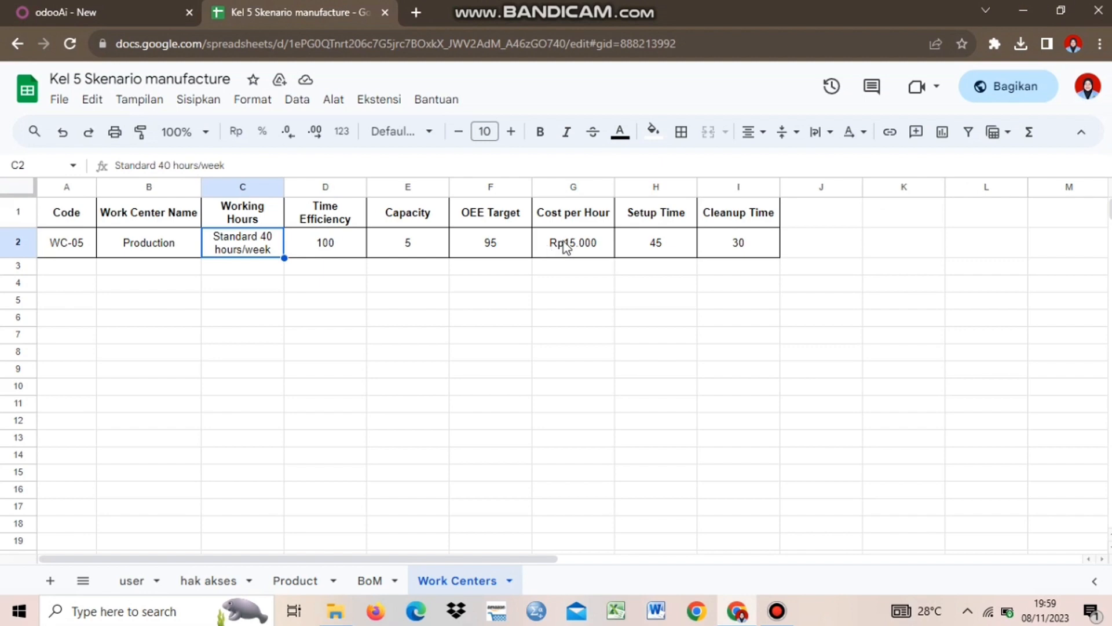
{"action": "left_click", "coordinate": [501, 240]}
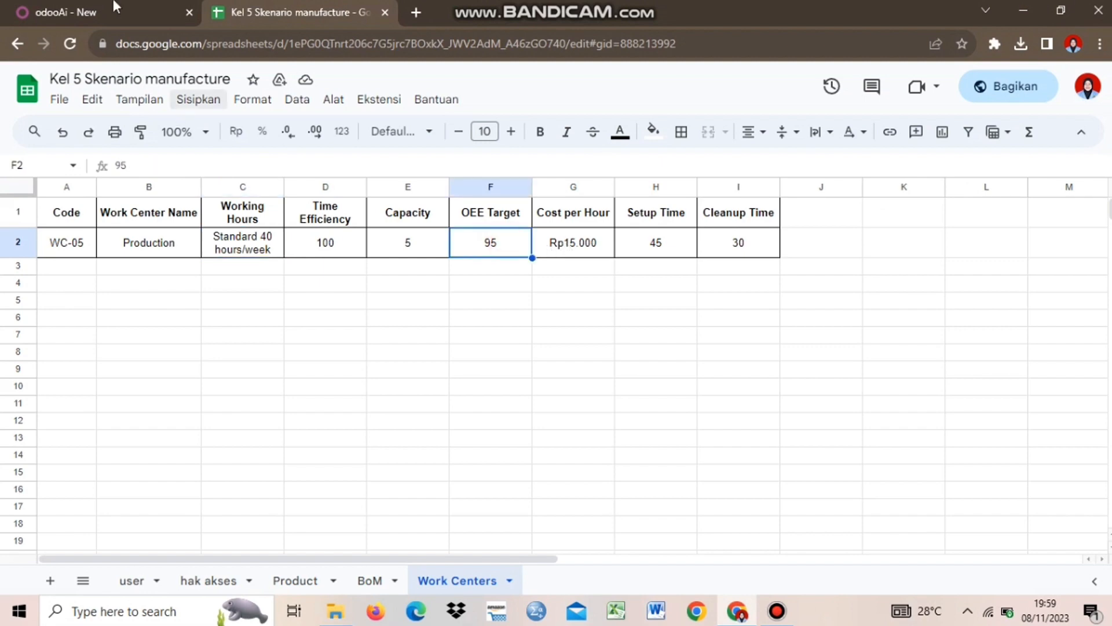
{"action": "key", "text": "ctrl+Page_Up"}
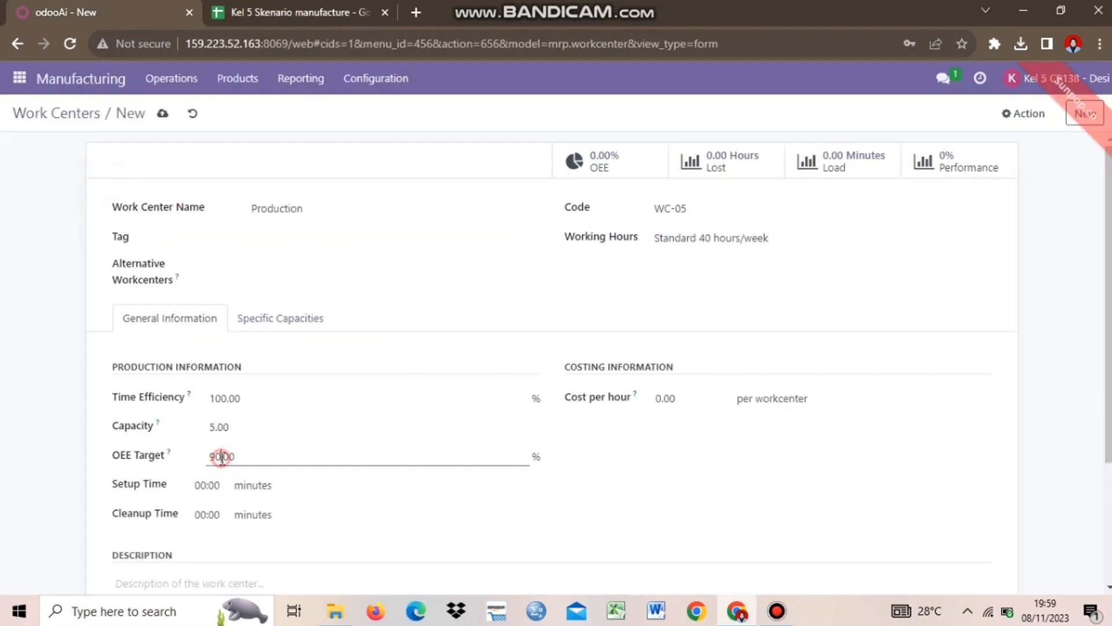
{"action": "type", "text": "5"}
{"action": "left_click", "coordinate": [685, 528]}
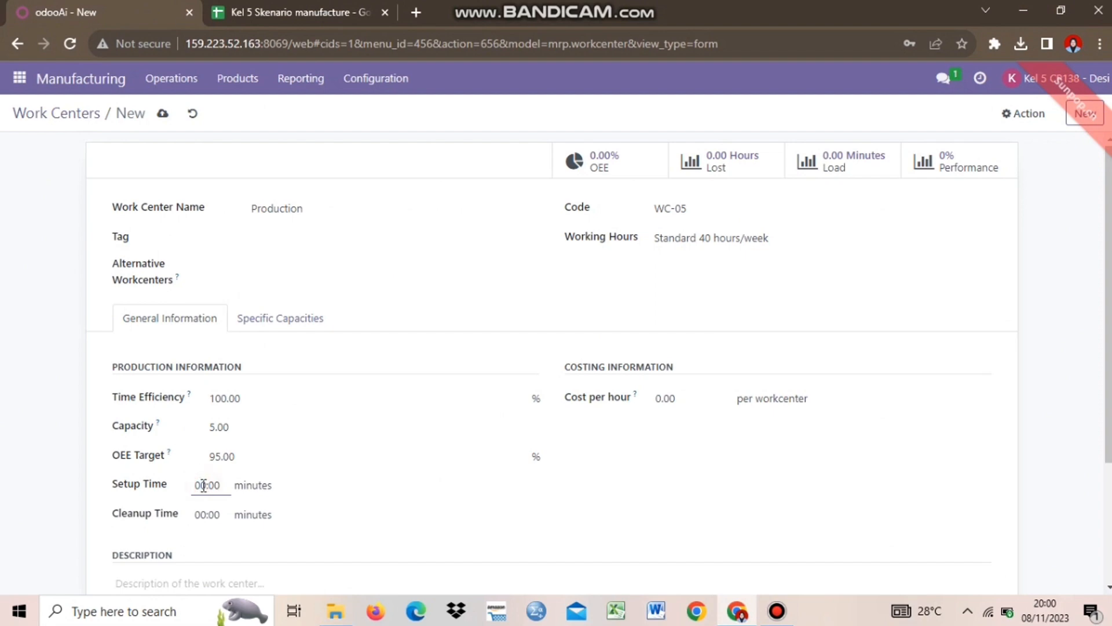
Set the Production work center's Setup Time to 45 and Cleanup Time to 30, checking values against the spreadsheet
{"action": "left_click", "coordinate": [295, 12]}
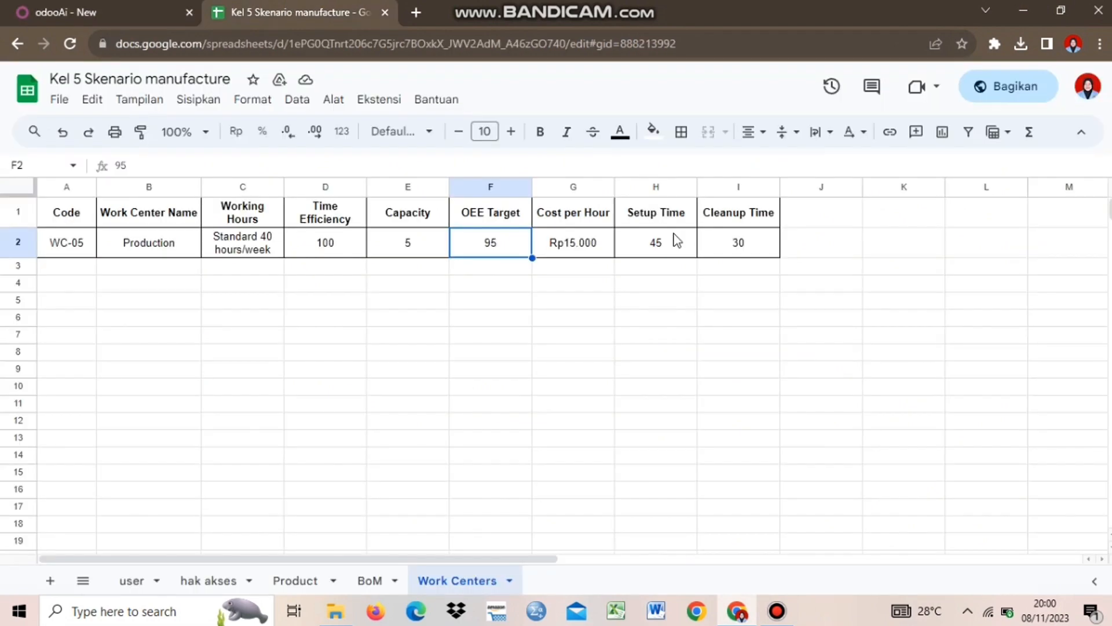
{"action": "left_click", "coordinate": [677, 240]}
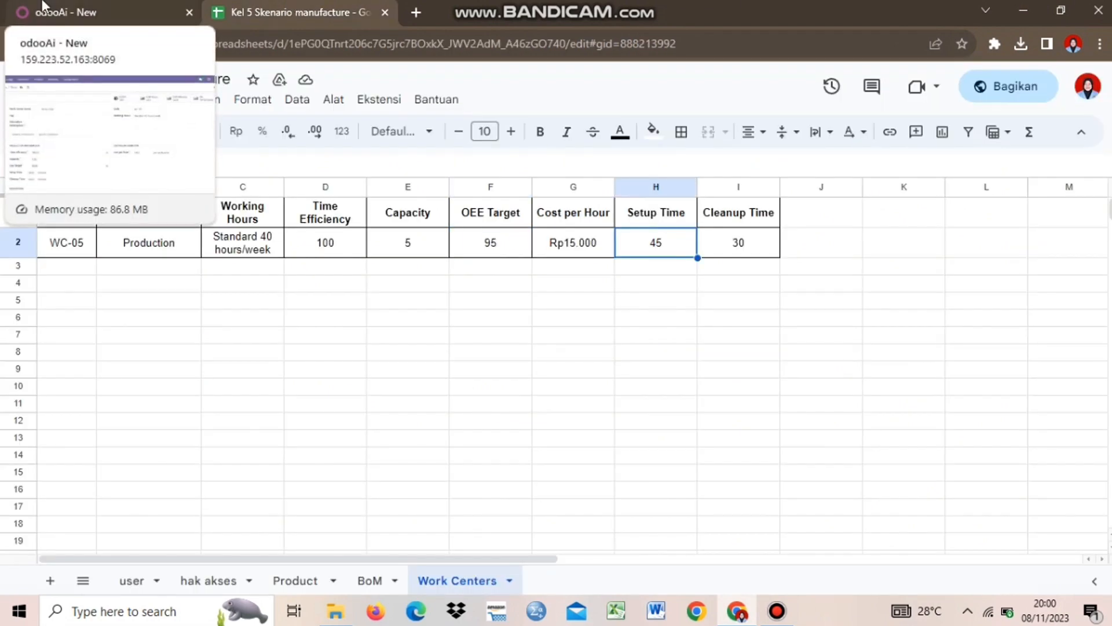
{"action": "left_click", "coordinate": [41, 6]}
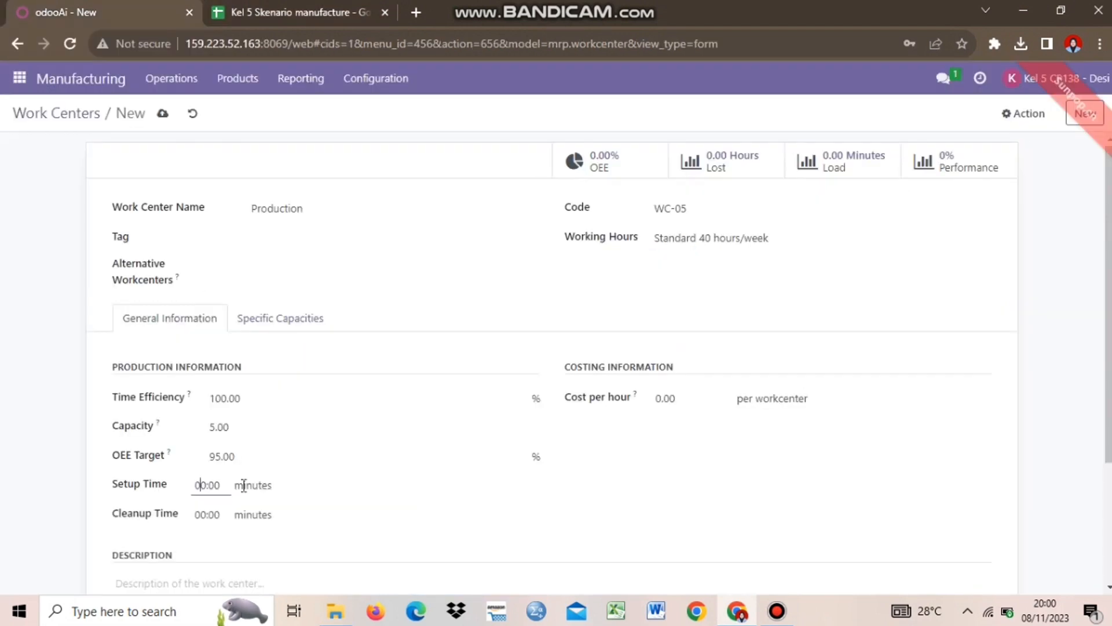
{"action": "double_click", "coordinate": [204, 484]}
{"action": "type", "text": "45"}
{"action": "left_click", "coordinate": [280, 6]}
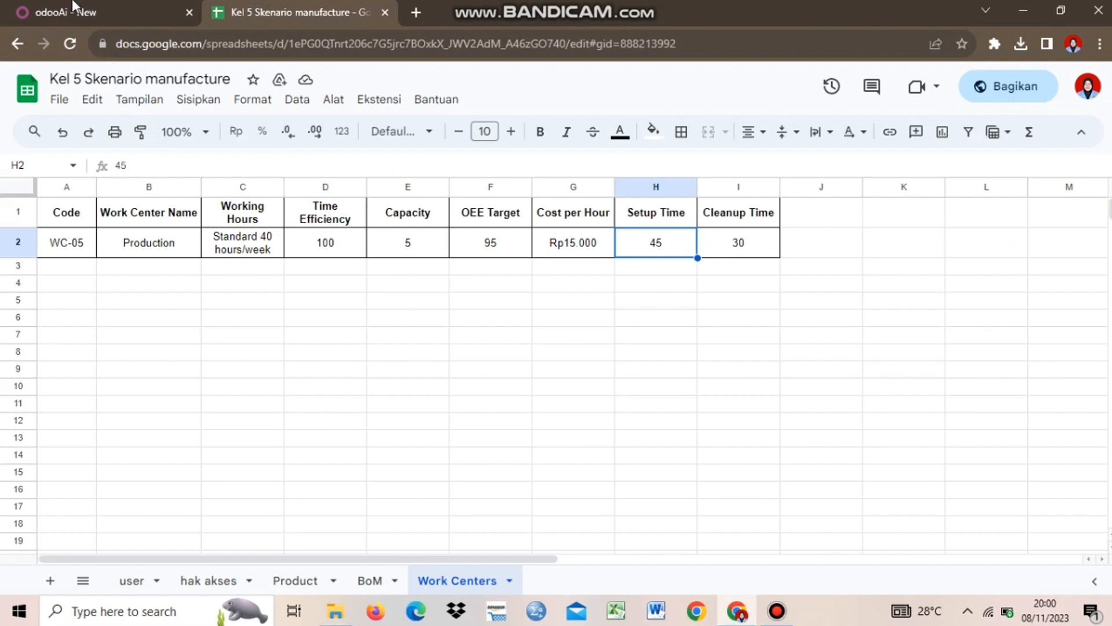
{"action": "left_click", "coordinate": [73, 6]}
{"action": "left_click", "coordinate": [471, 535]}
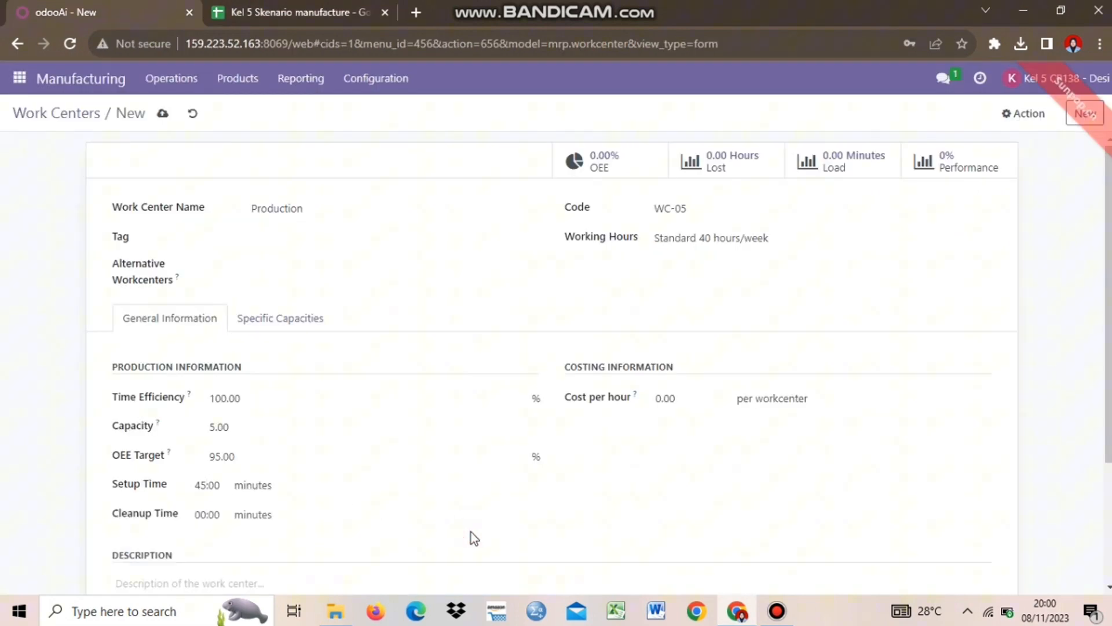
{"action": "left_click", "coordinate": [206, 514]}
{"action": "key", "text": "BackSpace"}
{"action": "key", "text": "BackSpace"}
{"action": "type", "text": "30"}
Enter 15,000 as the Cost per hour and compare the form with the spreadsheet
{"action": "left_click", "coordinate": [293, 11]}
{"action": "left_click", "coordinate": [63, 5]}
{"action": "left_click", "coordinate": [672, 398]}
{"action": "key", "text": "BackSpace"}
{"action": "key", "text": "BackSpace"}
{"action": "key", "text": "BackSpace"}
{"action": "key", "text": "BackSpace"}
{"action": "left_click", "coordinate": [349, 6]}
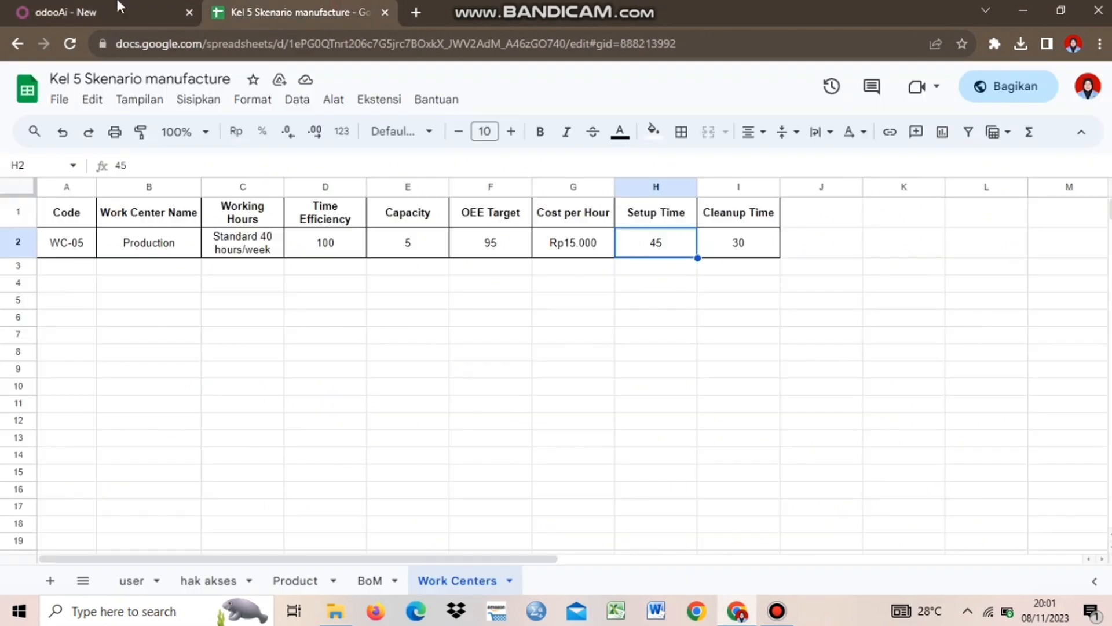
{"action": "left_click", "coordinate": [120, 6]}
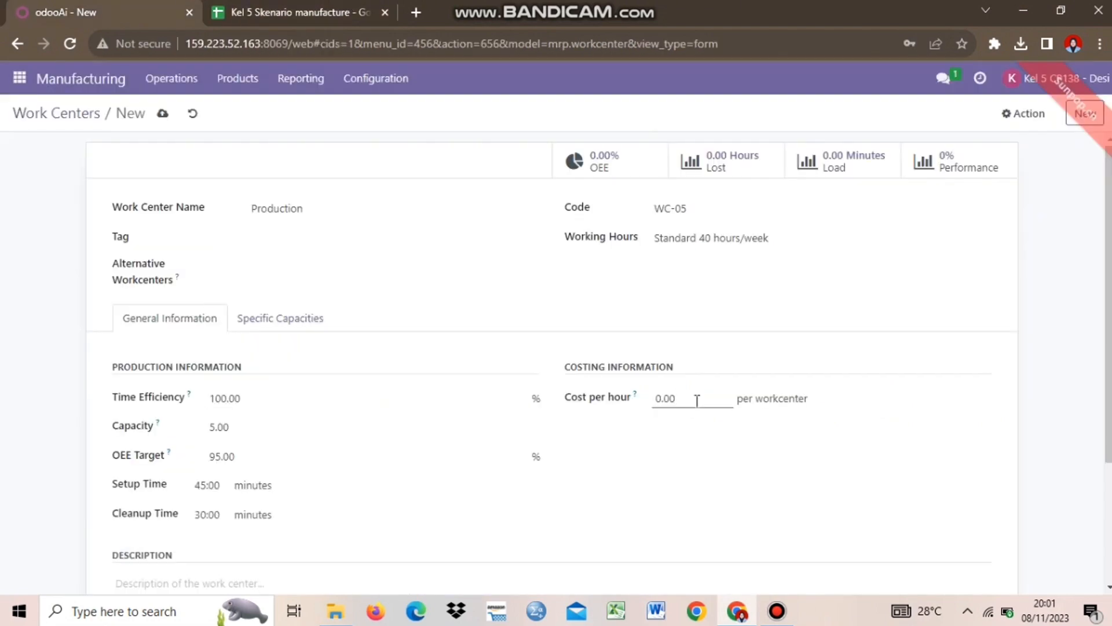
{"action": "left_click", "coordinate": [697, 401]}
{"action": "type", "text": "1500"}
{"action": "key", "text": "BackSpace"}
{"action": "key", "text": "BackSpace"}
{"action": "type", "text": "000"}
{"action": "left_click", "coordinate": [857, 514]}
{"action": "scroll", "coordinate": [550, 360], "scroll_direction": "down", "scroll_amount": 2}
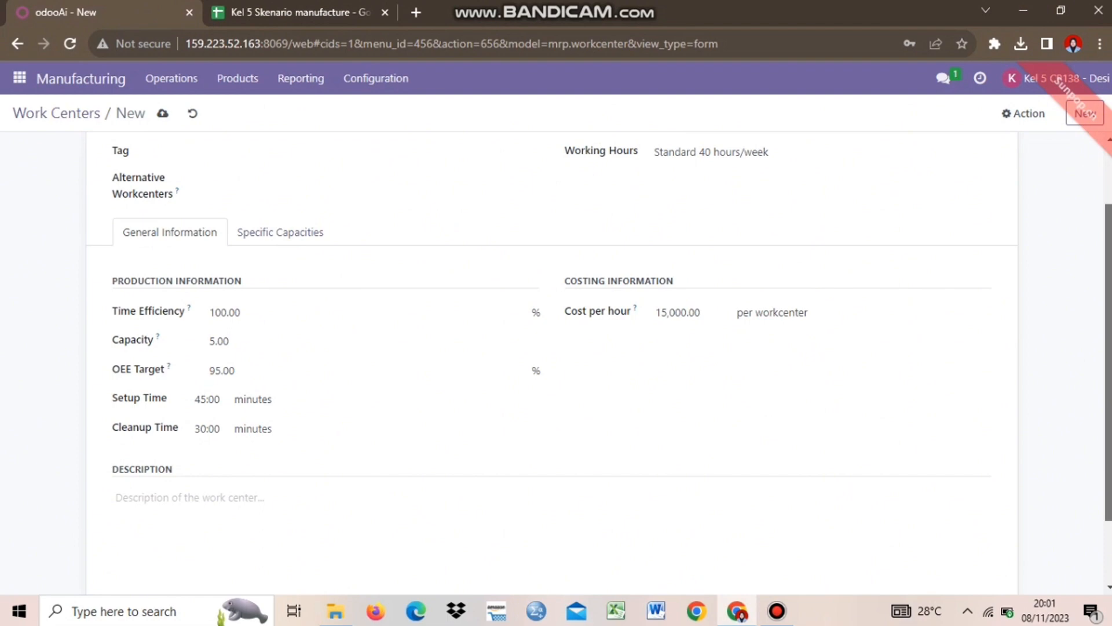
{"action": "scroll", "coordinate": [551, 359], "scroll_direction": "up", "scroll_amount": 2}
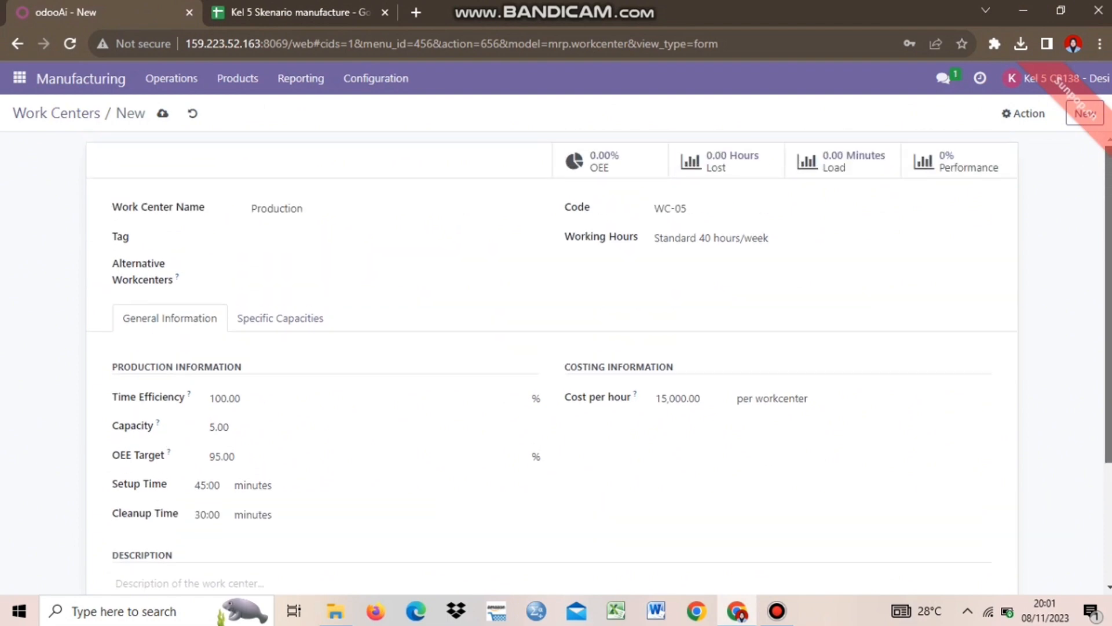
{"action": "left_click", "coordinate": [326, 6]}
Save the Production work center and return to the Work Centers list
{"action": "left_click", "coordinate": [94, 13]}
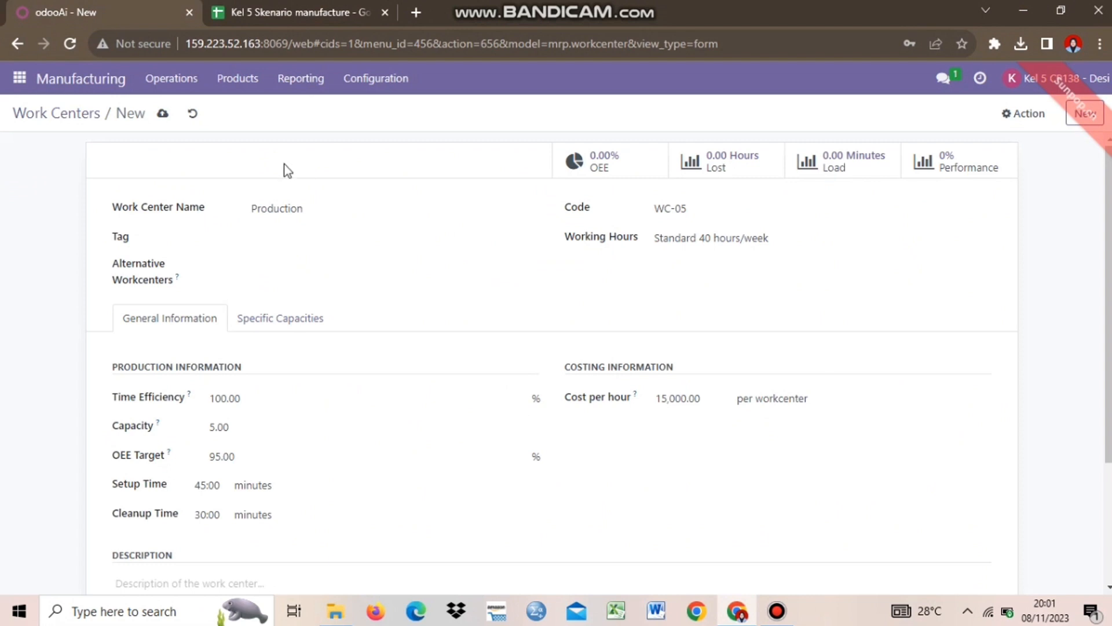
{"action": "left_click", "coordinate": [164, 113]}
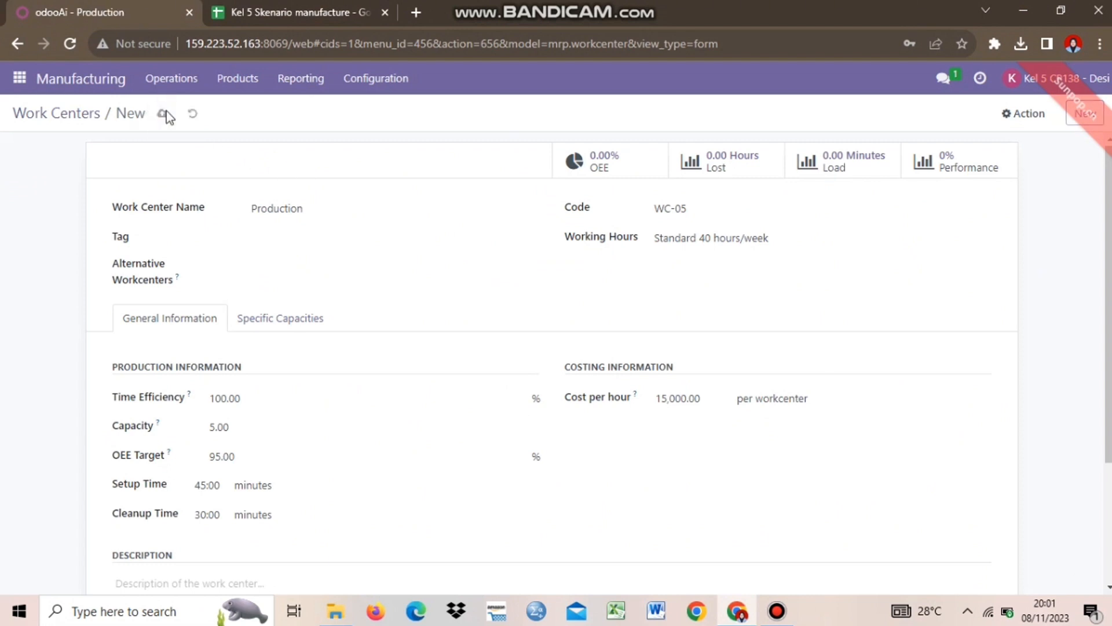
{"action": "left_click", "coordinate": [56, 113]}
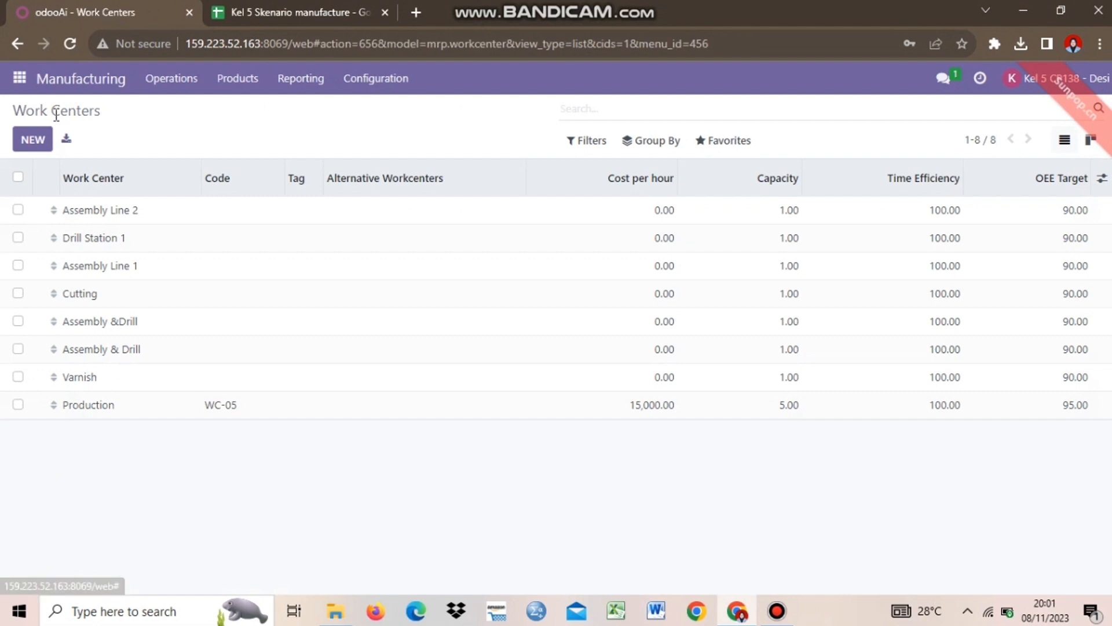
Select the Production row and show the Setup Time and Cleanup Time columns
{"action": "left_click", "coordinate": [18, 405]}
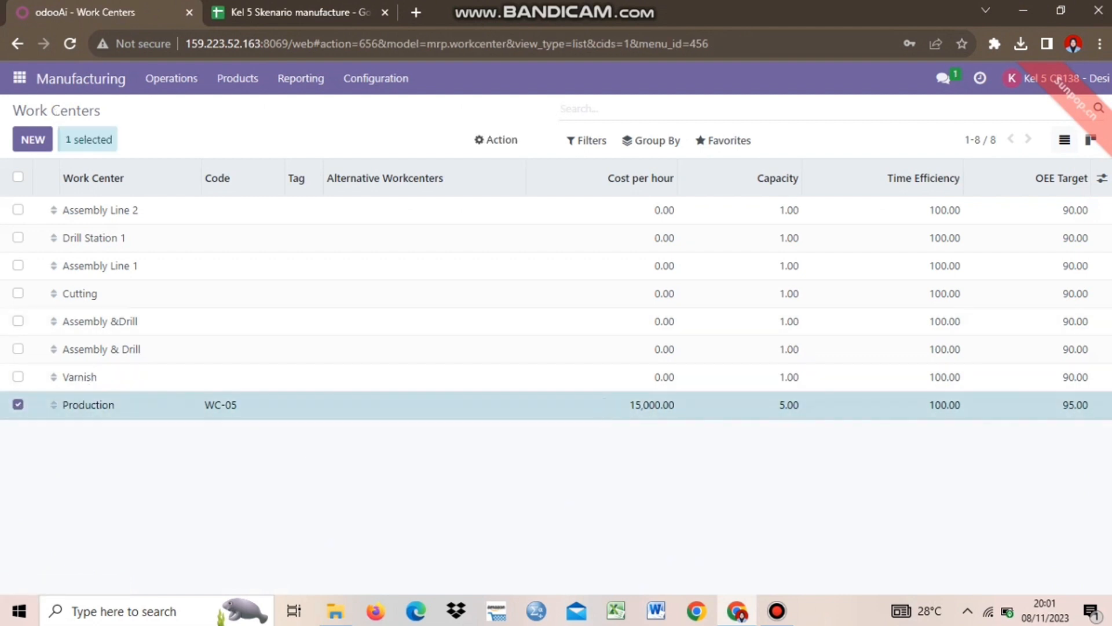
{"action": "left_click", "coordinate": [1105, 184]}
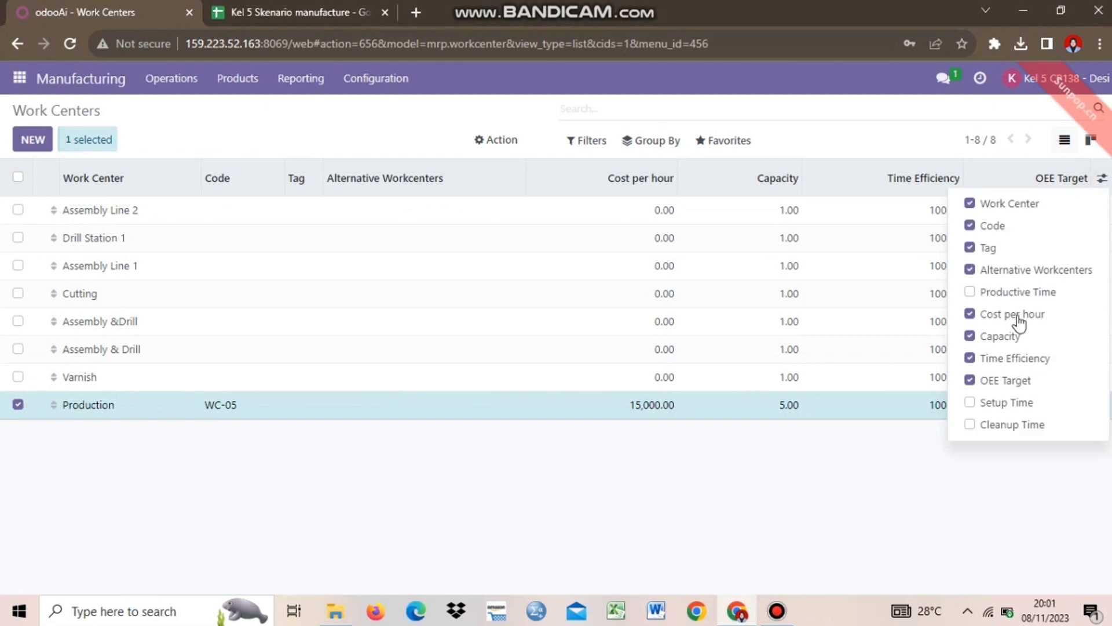
{"action": "left_click", "coordinate": [991, 426]}
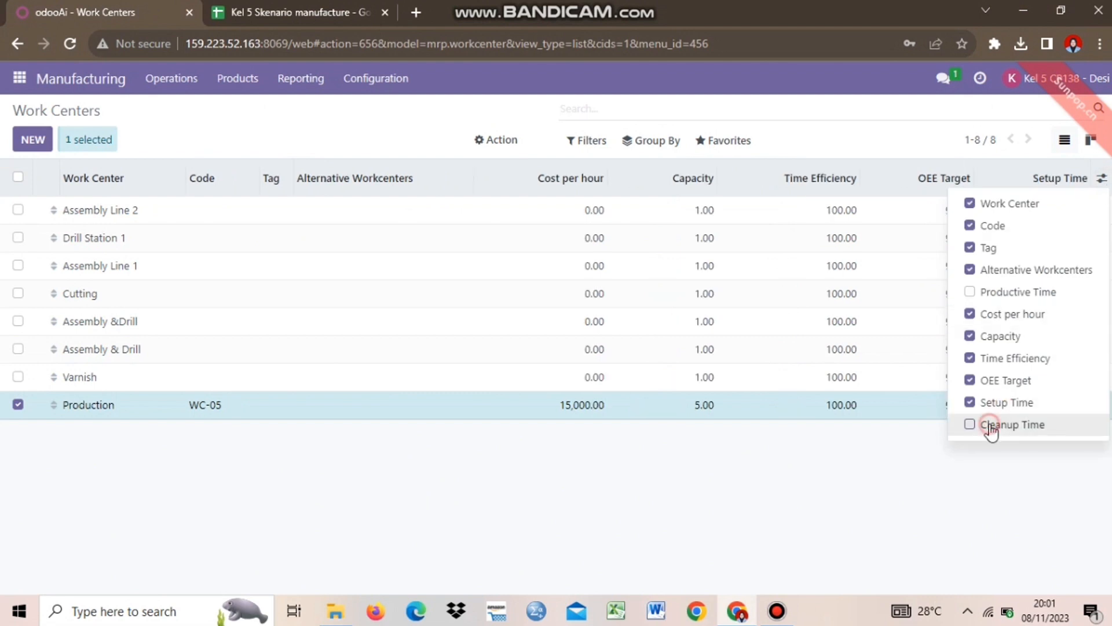
{"action": "left_click", "coordinate": [1007, 299]}
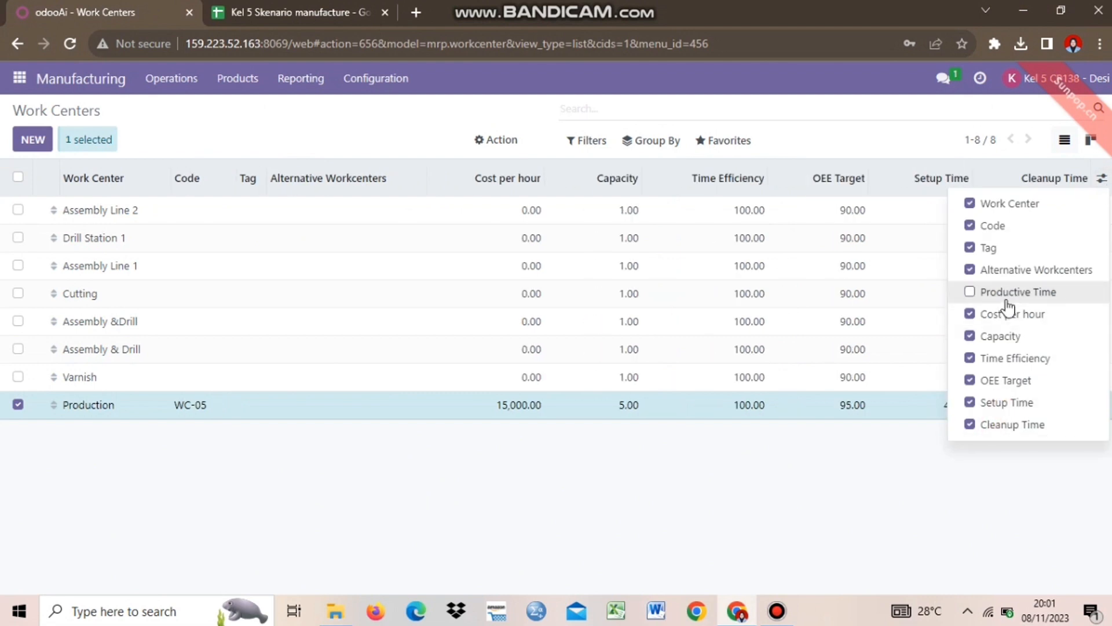
{"action": "left_click", "coordinate": [711, 461]}
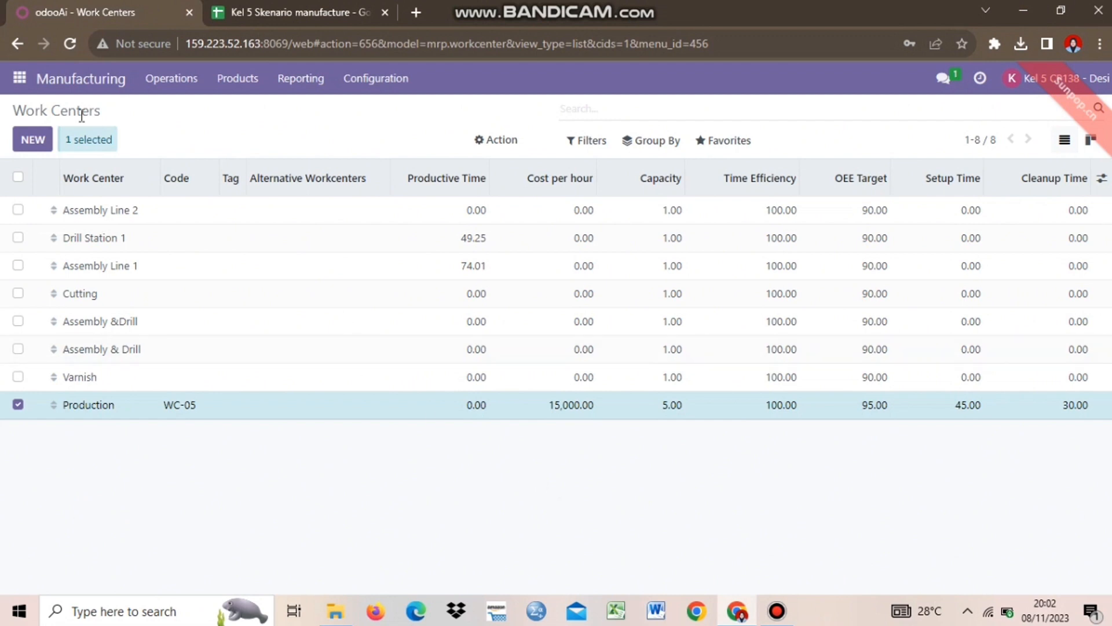
Open the Discuss app from the apps menu
{"action": "left_click", "coordinate": [19, 78]}
{"action": "left_click", "coordinate": [24, 117]}
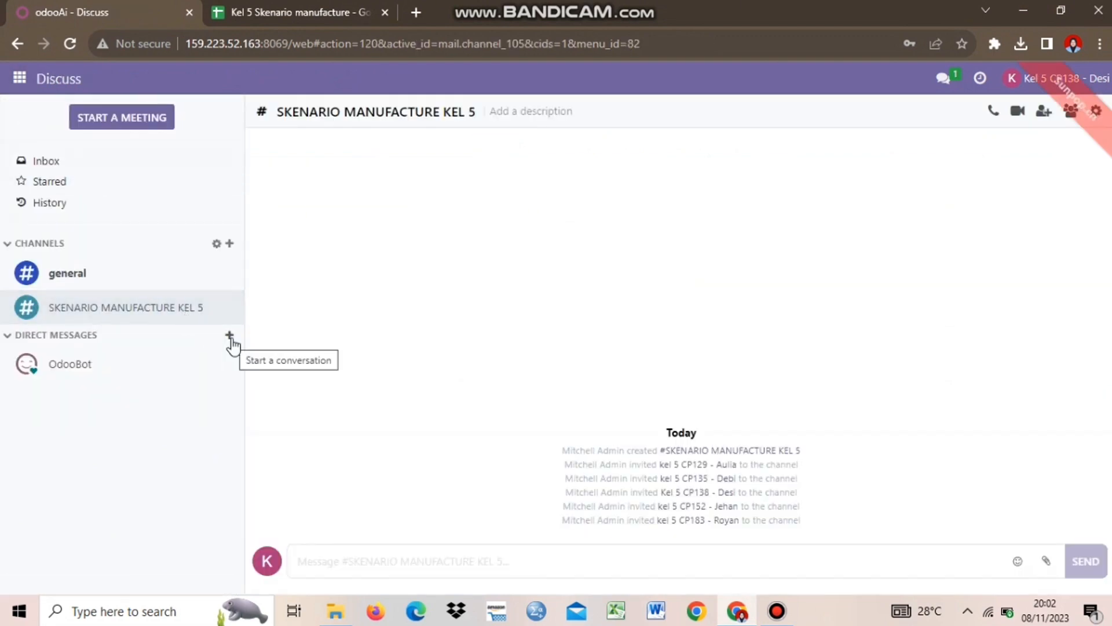
{"action": "left_click", "coordinate": [292, 4]}
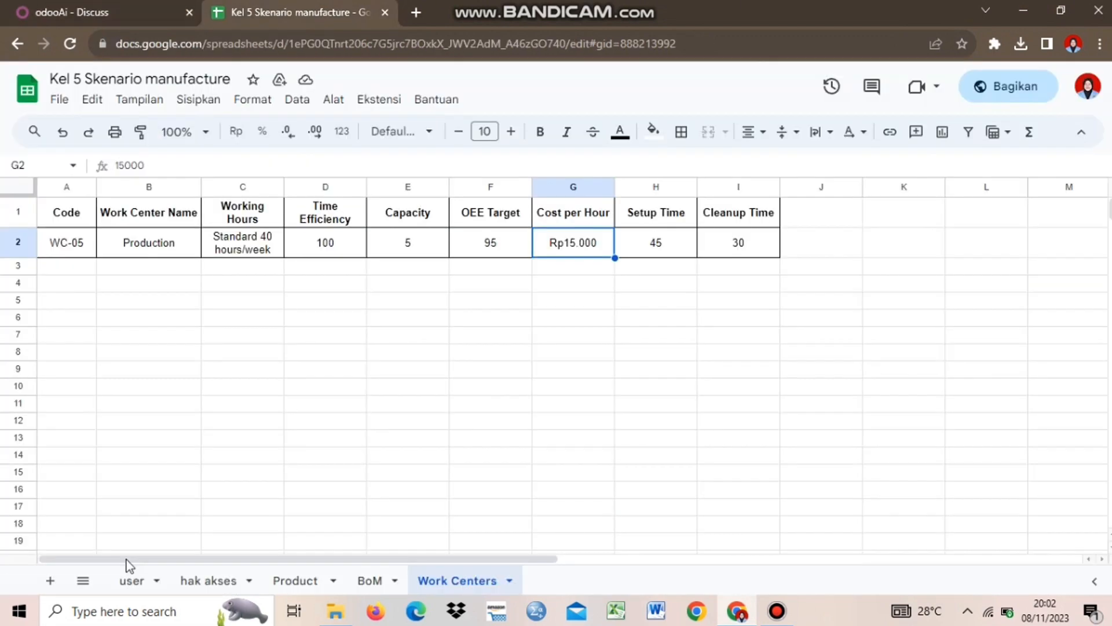
{"action": "left_click", "coordinate": [132, 581]}
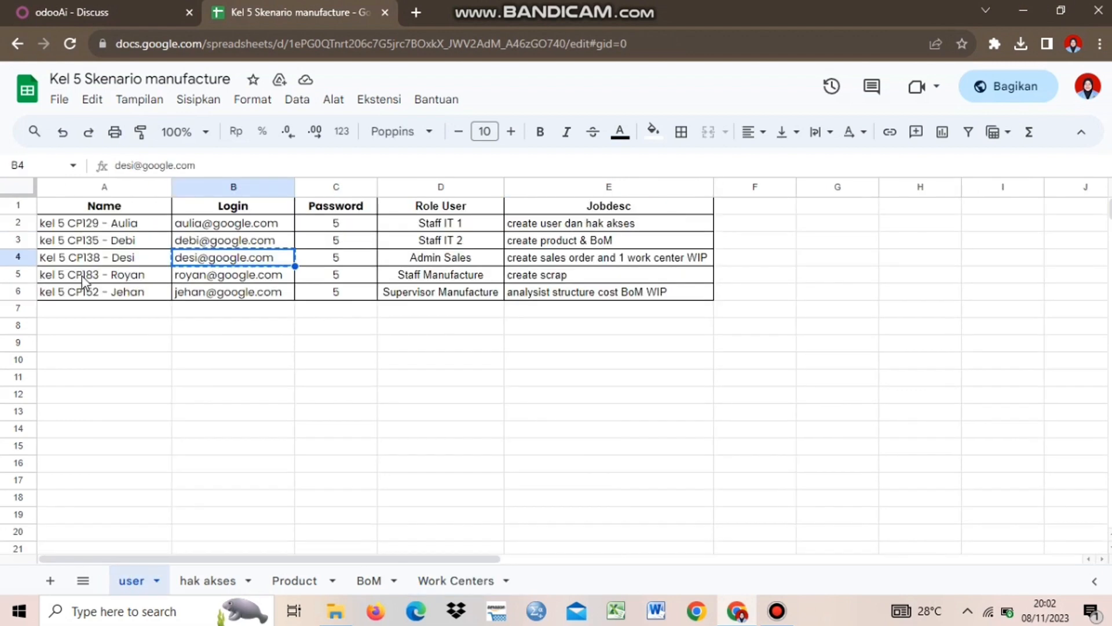
{"action": "left_click", "coordinate": [82, 276]}
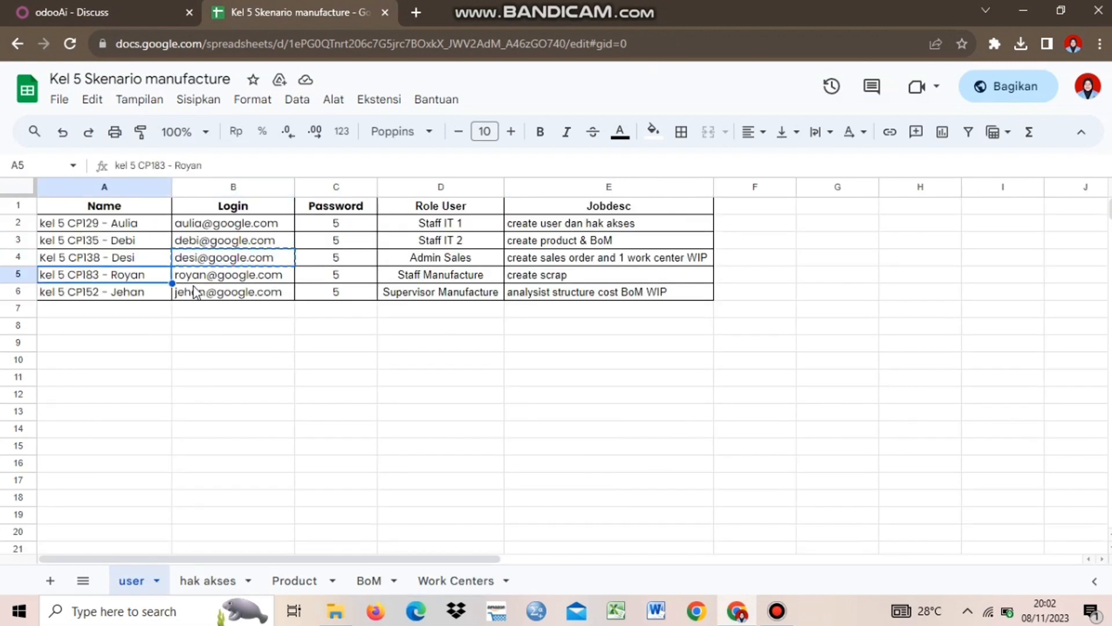
{"action": "left_click", "coordinate": [93, 11]}
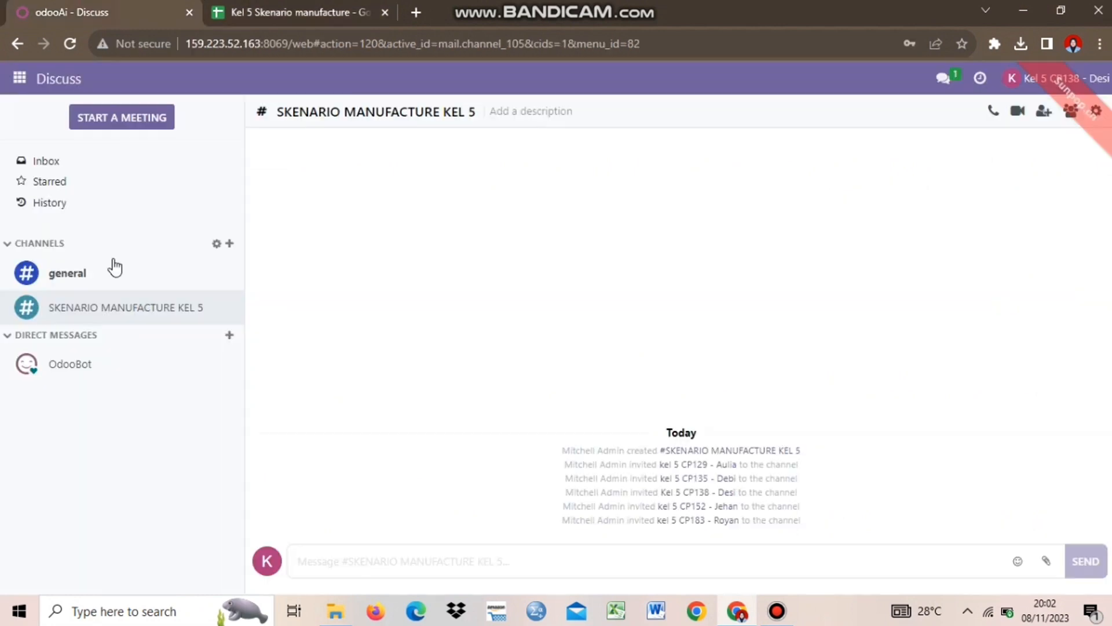
Start a new direct conversation with the manufacturing staff colleague by searching their name
{"action": "left_click", "coordinate": [230, 338]}
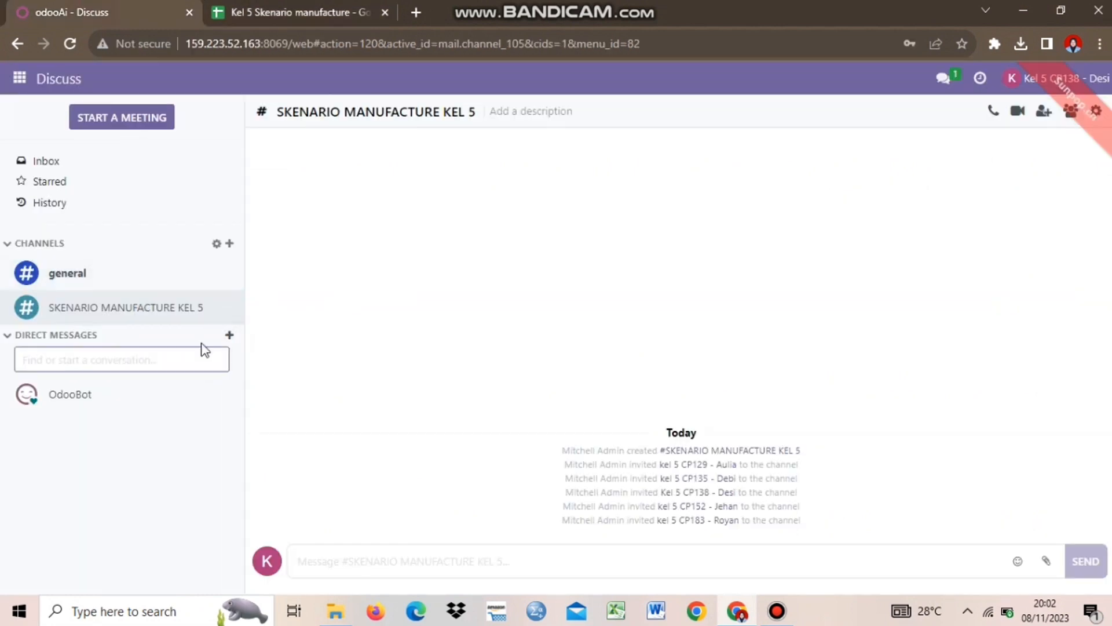
{"action": "type", "text": "ROYAN"}
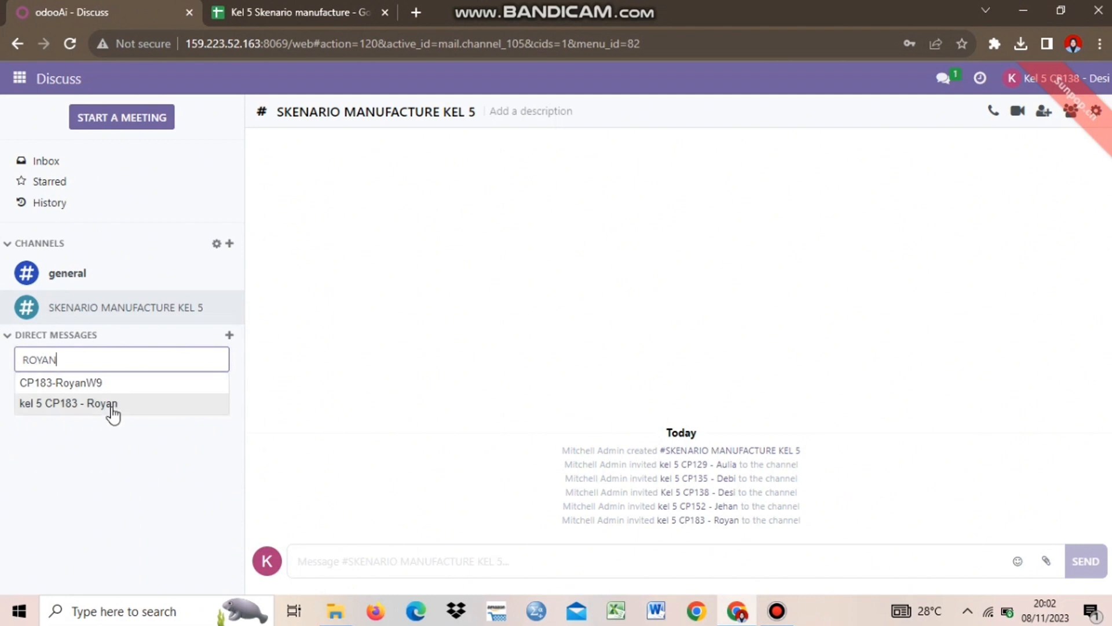
{"action": "left_click", "coordinate": [59, 405]}
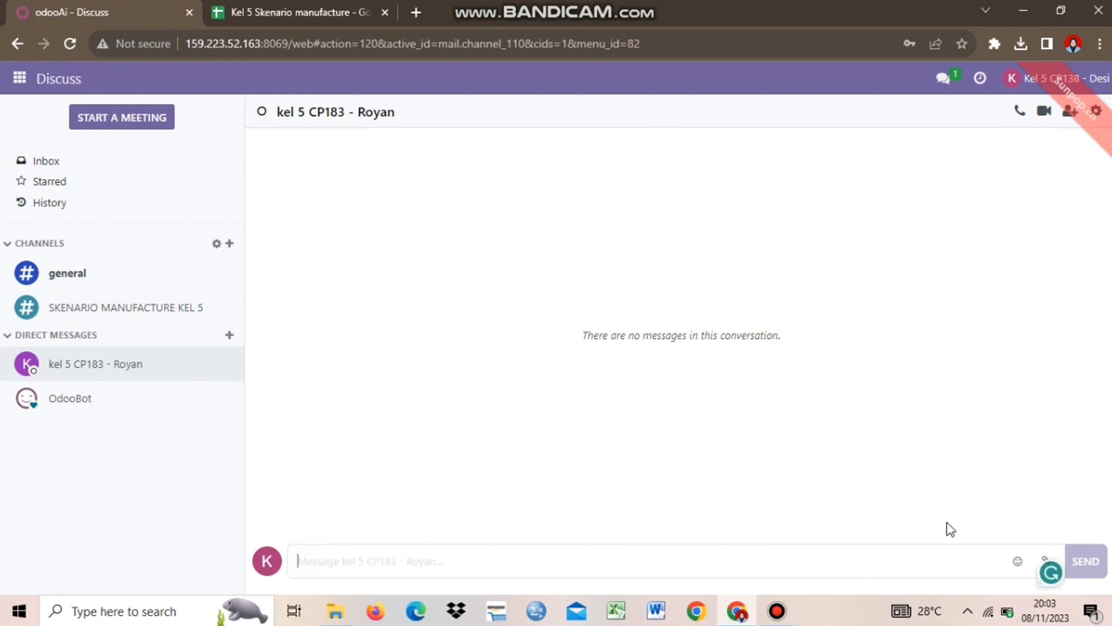
Attach Order - S00149.pdf and write a message asking to prepare Gemini Furniture's order S00149
{"action": "left_click", "coordinate": [1046, 557]}
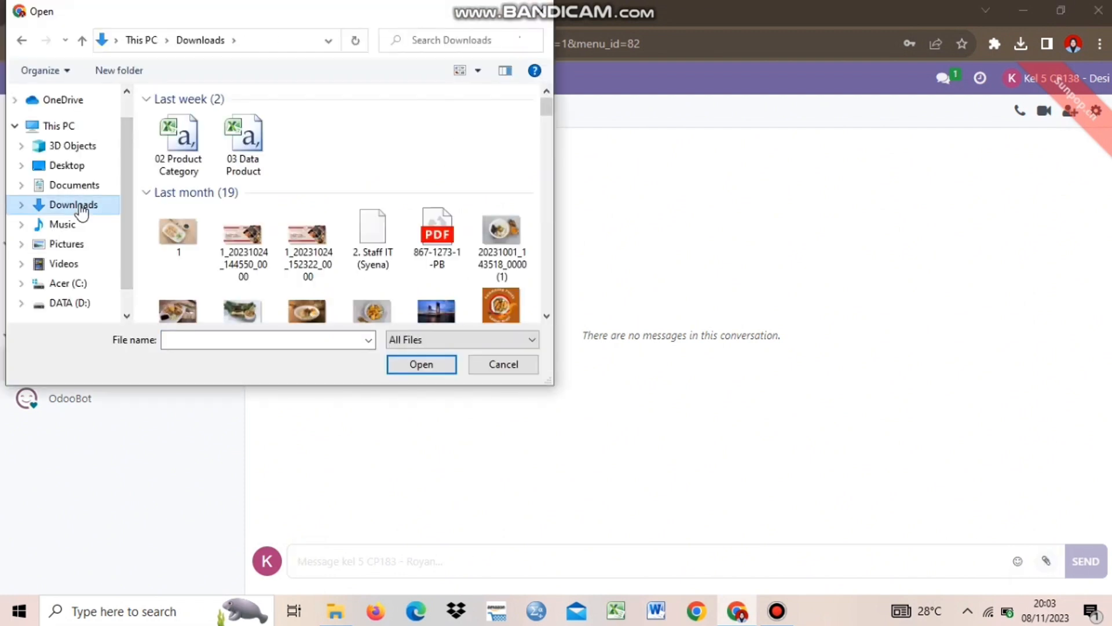
{"action": "double_click", "coordinate": [241, 152]}
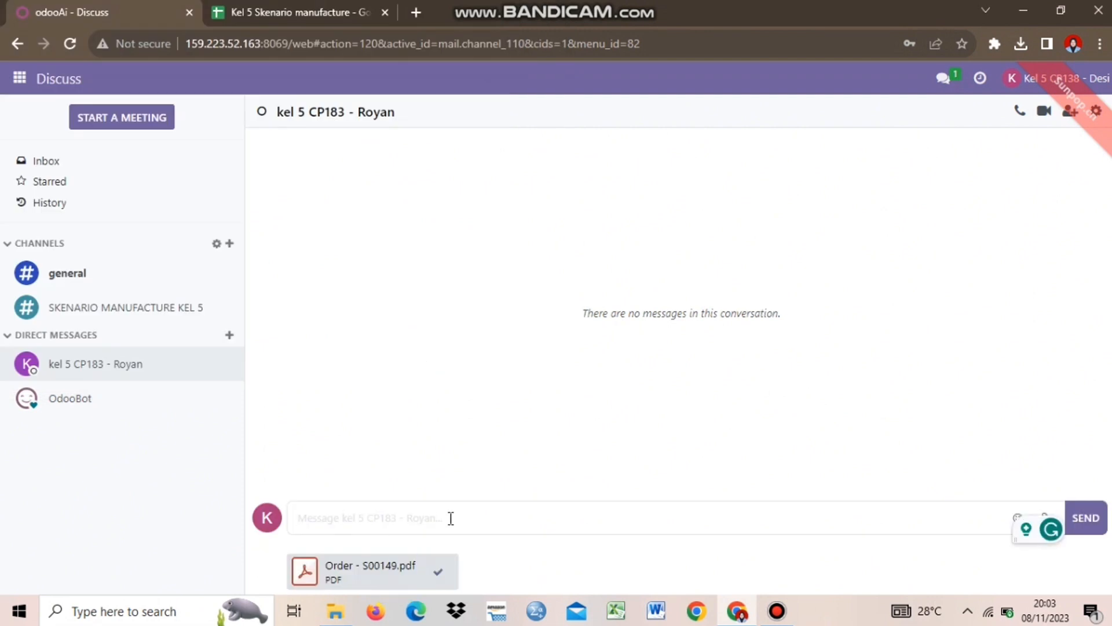
{"action": "type", "text": "Kita mendapatkan pesanan dari customer Gemini Furniture dengan dokumen nomor S00149 berikut Tolong siapkan produknya."}
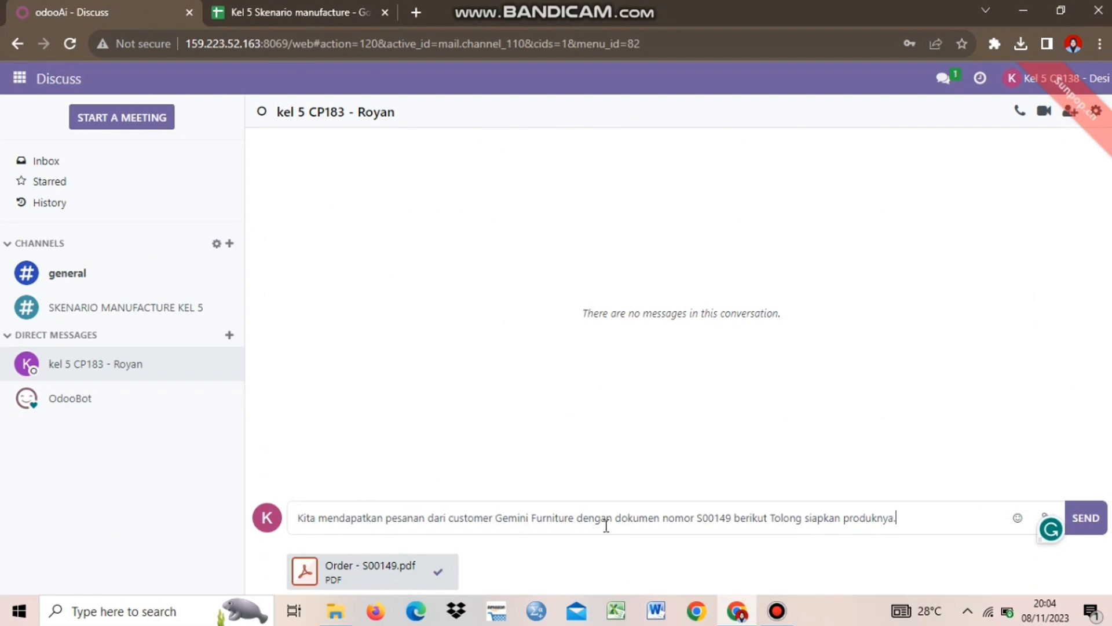
Add a period after 'berikut' and send the message with the PDF
{"action": "left_click", "coordinate": [768, 522]}
{"action": "type", "text": "."}
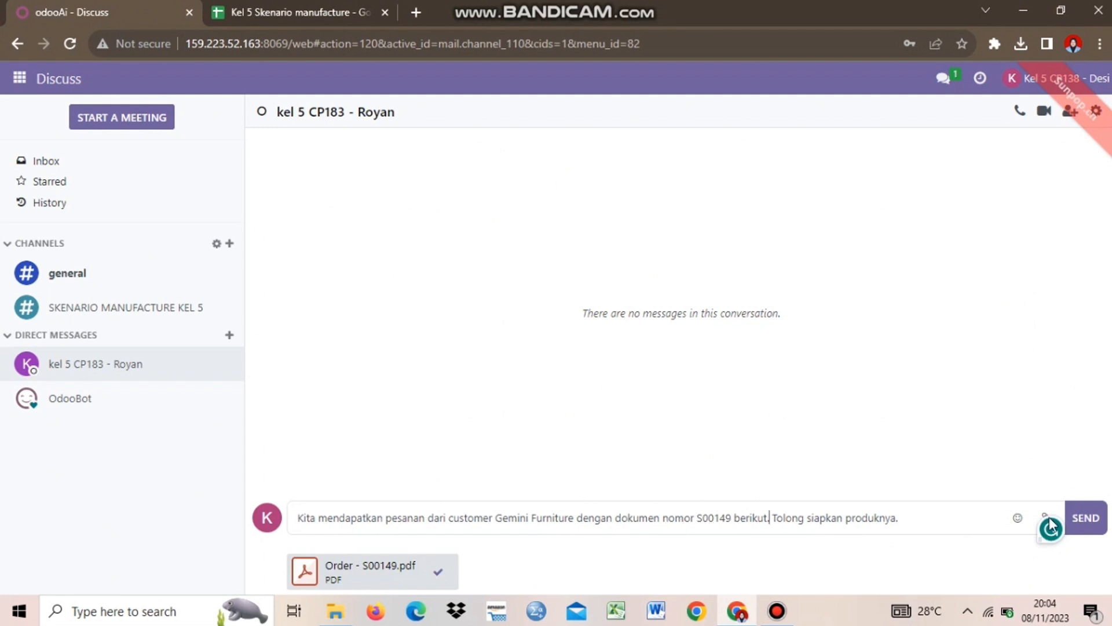
{"action": "left_click", "coordinate": [963, 526]}
{"action": "left_click", "coordinate": [1080, 510]}
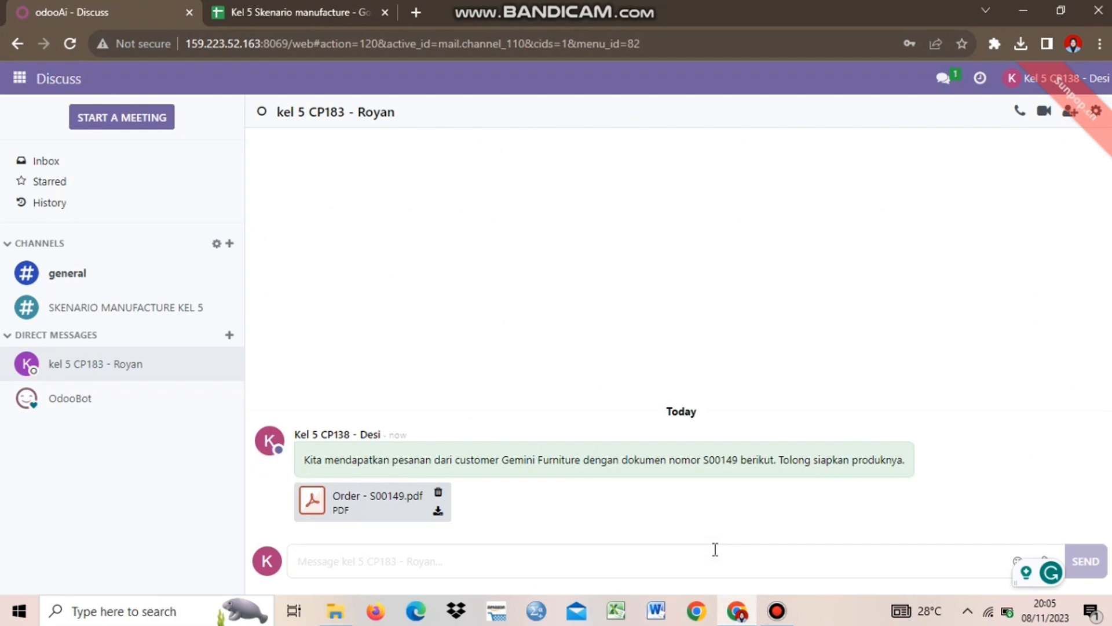
Send a message saying a Work Center named Production was created and products should follow it
{"action": "type", "text": "Saya juga telah membuat sebuah Work Cee"}
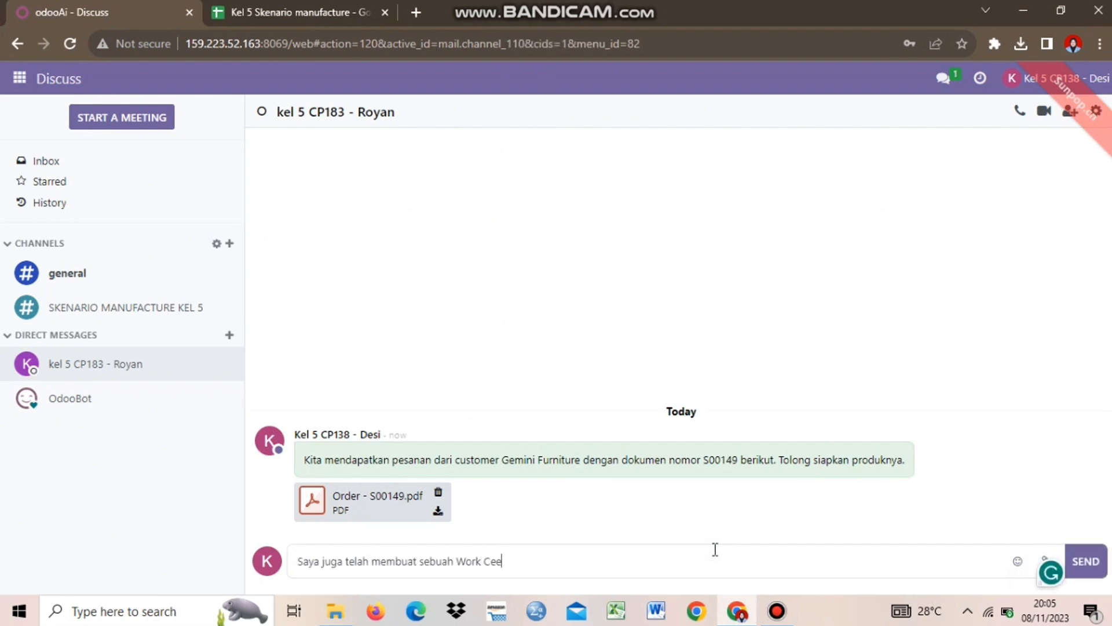
{"action": "key", "text": "BackSpace"}
{"action": "type", "text": "nters dengan nama Production"}
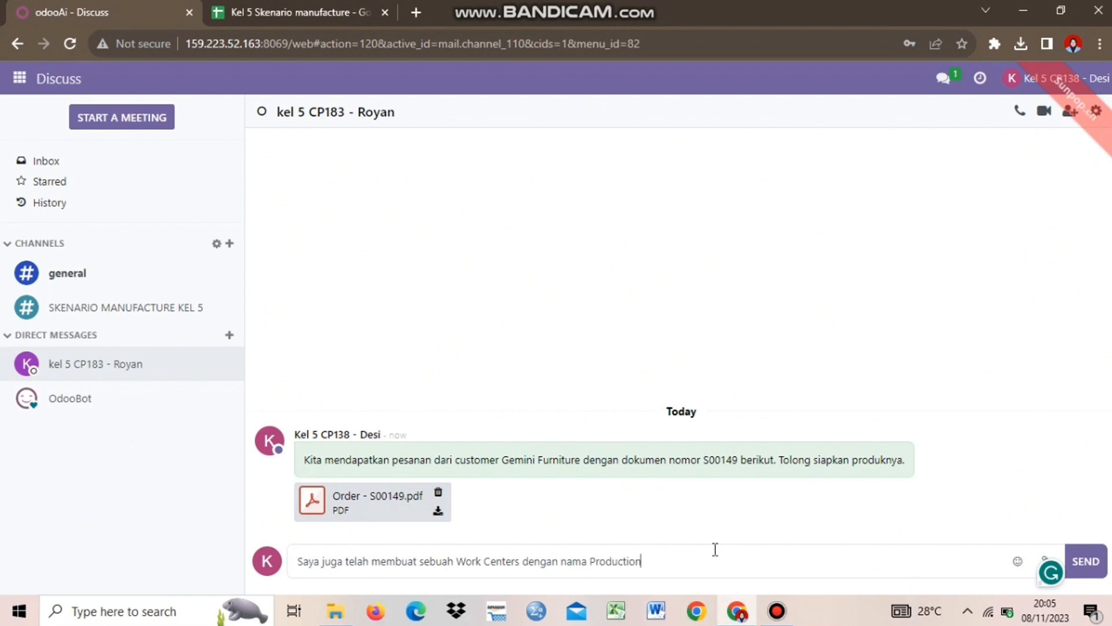
{"action": "type", "text": ", tolong proses product tersebut berdasarkan Work Center"}
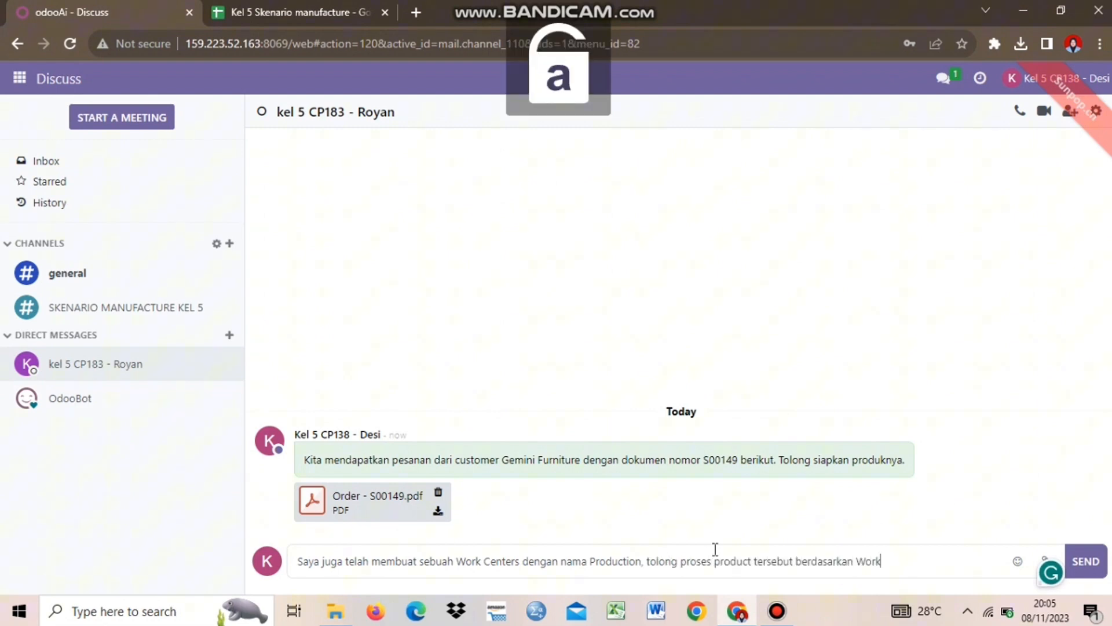
{"action": "type", "text": " yang telah dibuat."}
{"action": "key", "text": "Return"}
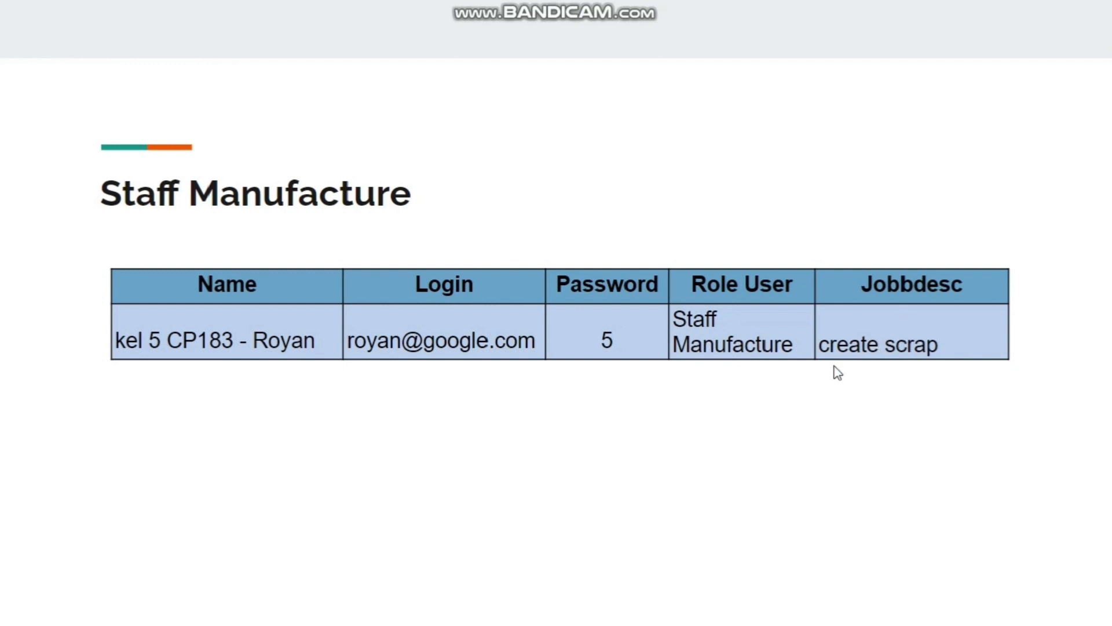
View the Staff Manufacture slide showing the staff user's job, create scrap
{"action": "mouse_move", "coordinate": [568, 1]}
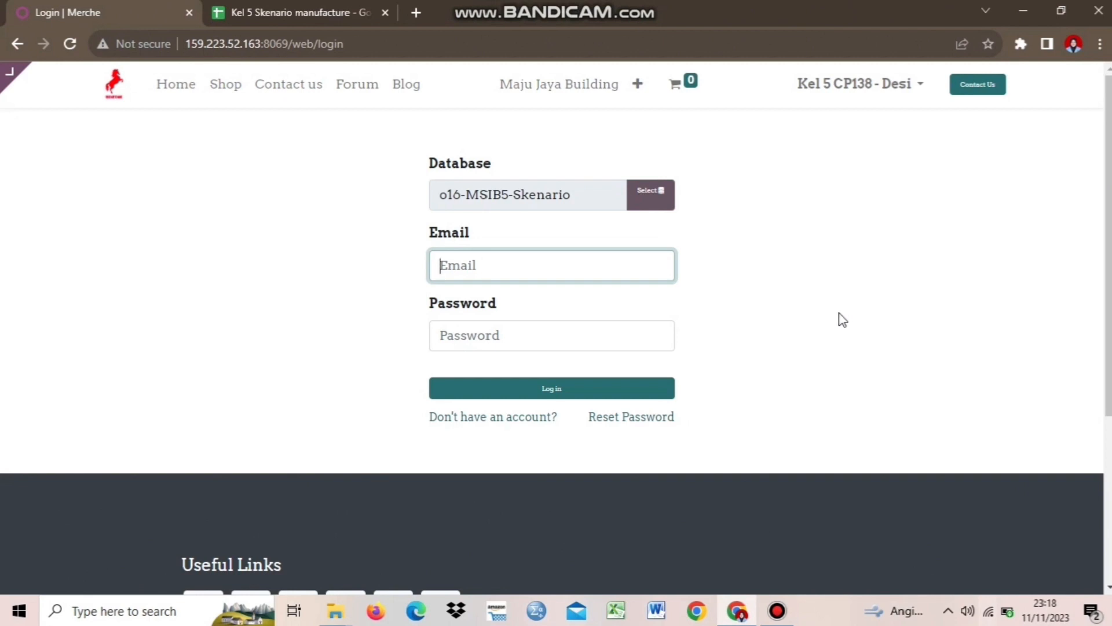
Log in to Odoo with the manufacturing staff user's email and password from the spreadsheet
{"action": "left_click", "coordinate": [298, 10]}
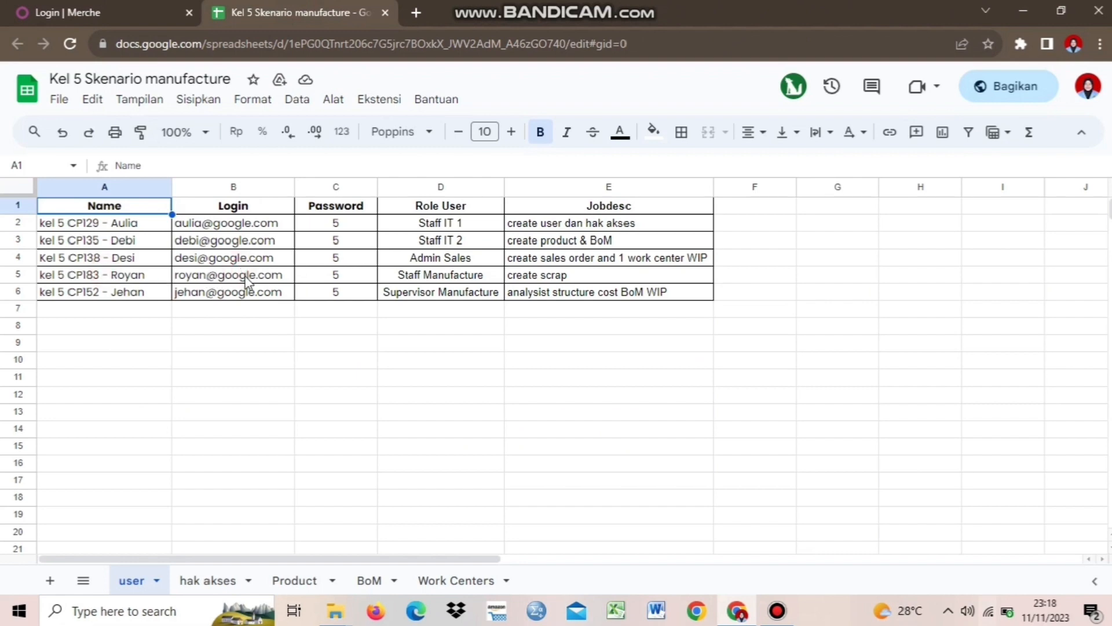
{"action": "left_click", "coordinate": [119, 7]}
{"action": "left_click", "coordinate": [513, 260]}
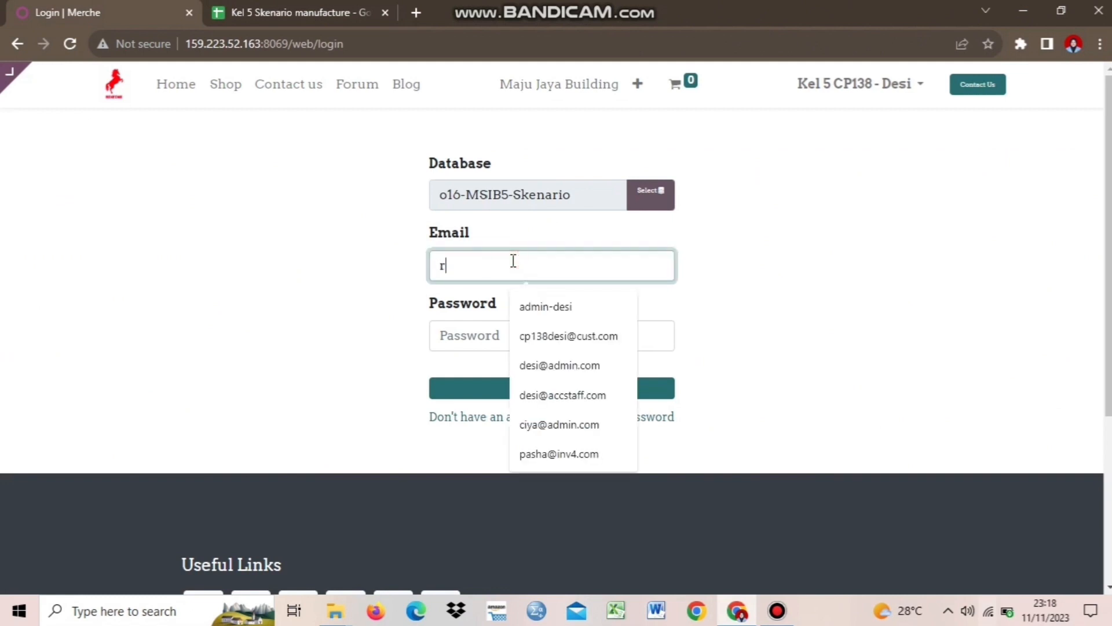
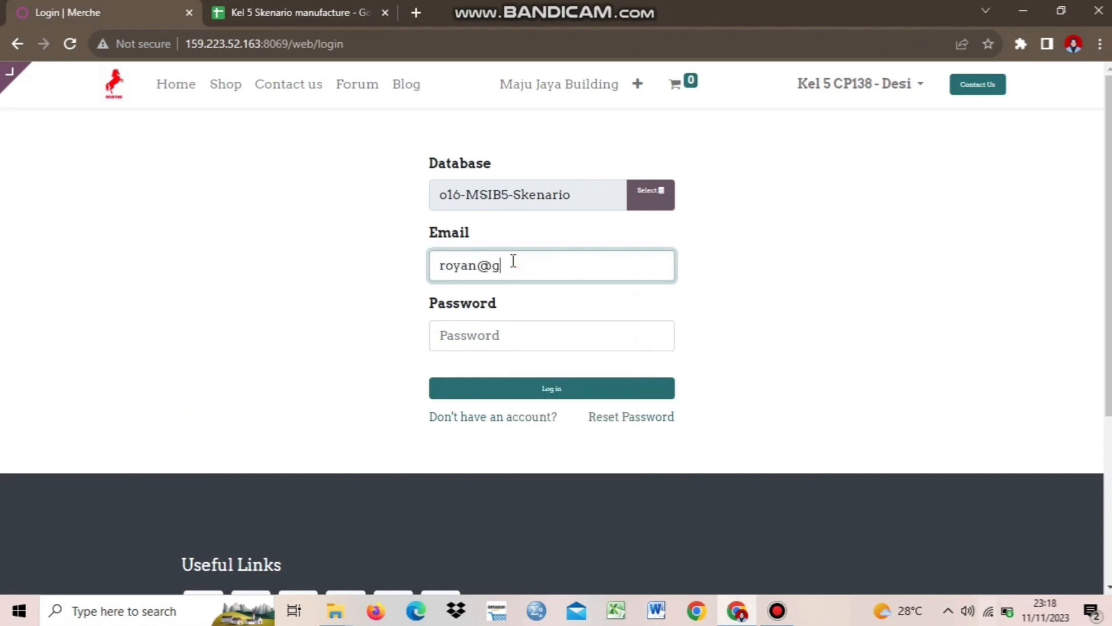
{"action": "left_click", "coordinate": [522, 333]}
{"action": "type", "text": "1"}
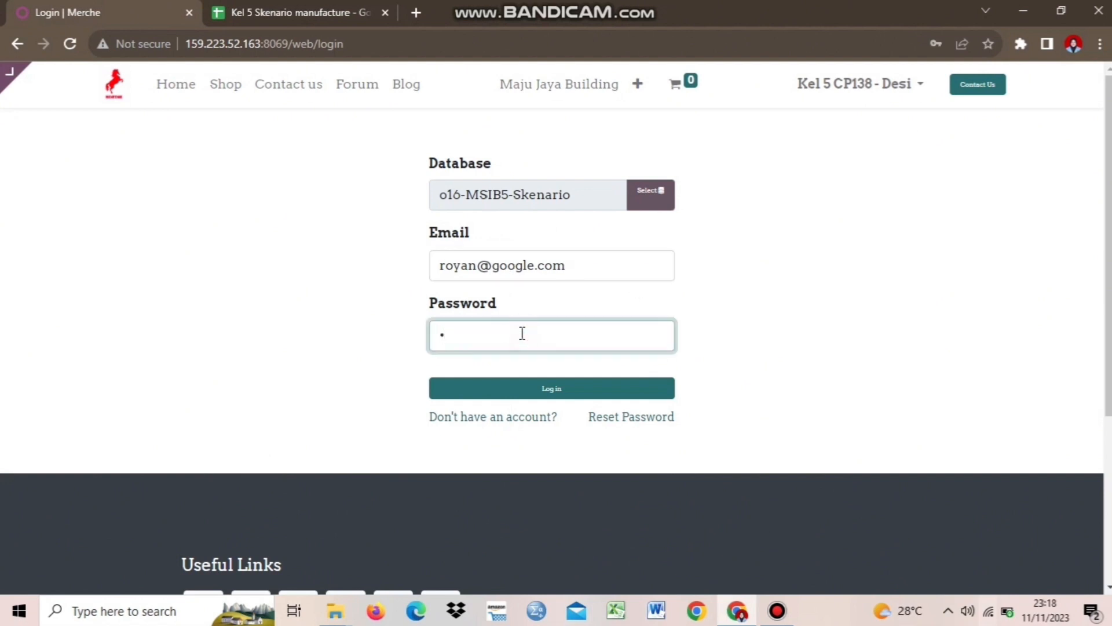
{"action": "left_click", "coordinate": [540, 389]}
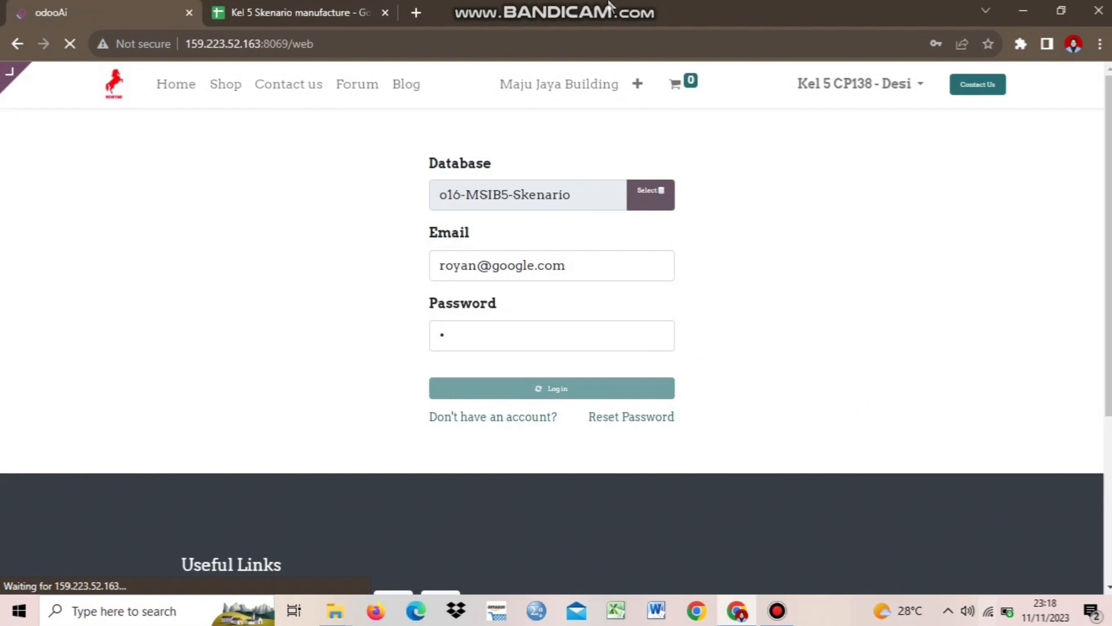
{"action": "mouse_move", "coordinate": [609, 2]}
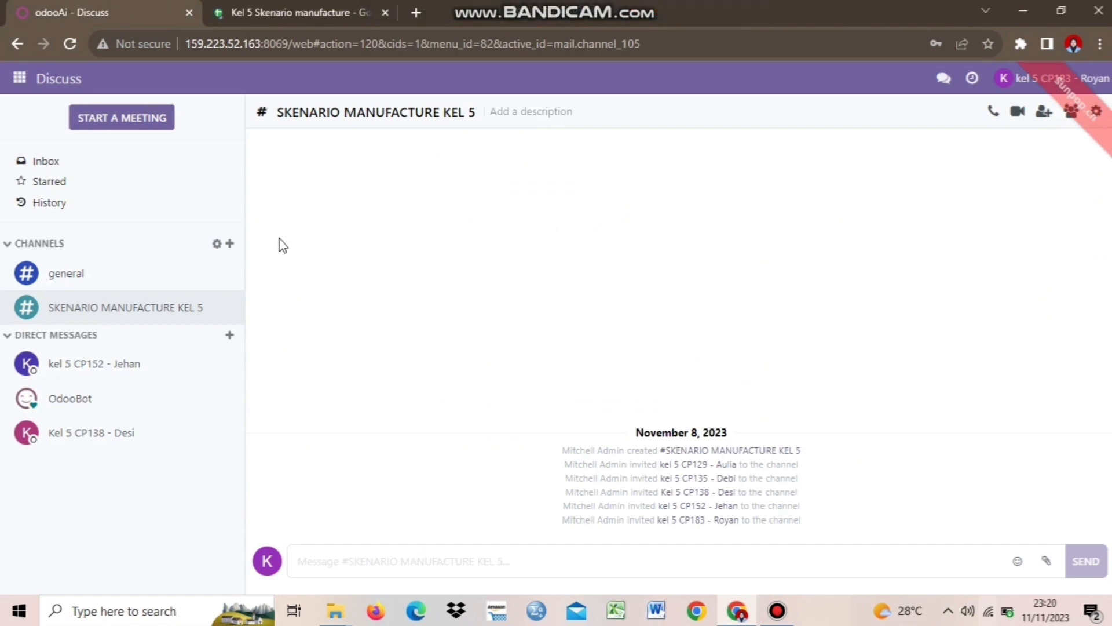
Open the sales admin's conversation and download the attached Order - S00149 PDF
{"action": "left_click", "coordinate": [173, 432]}
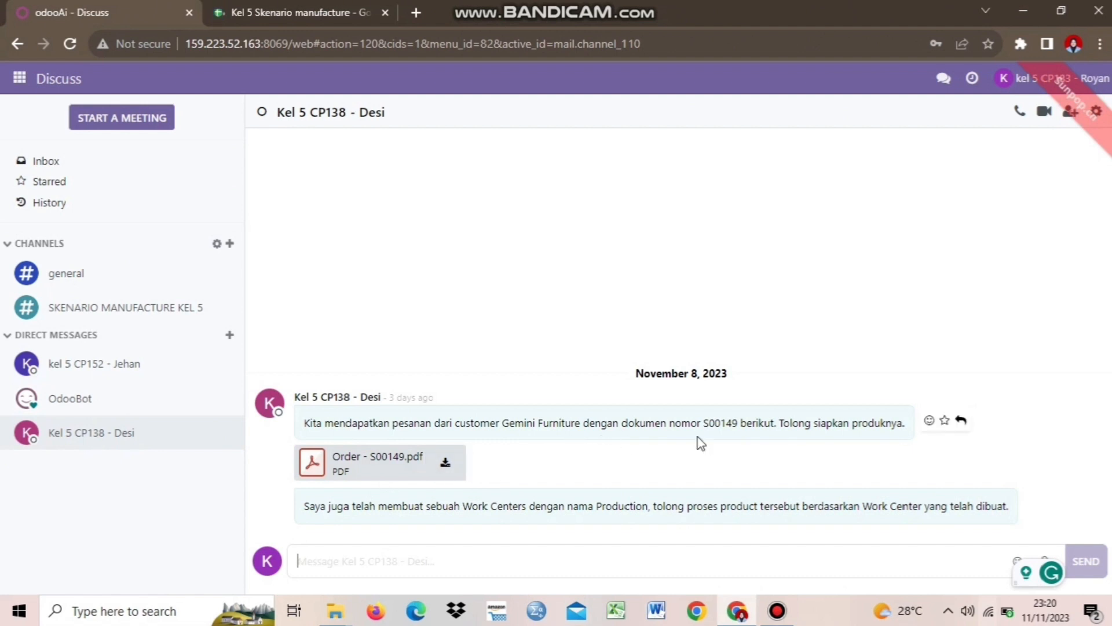
{"action": "left_click", "coordinate": [443, 467]}
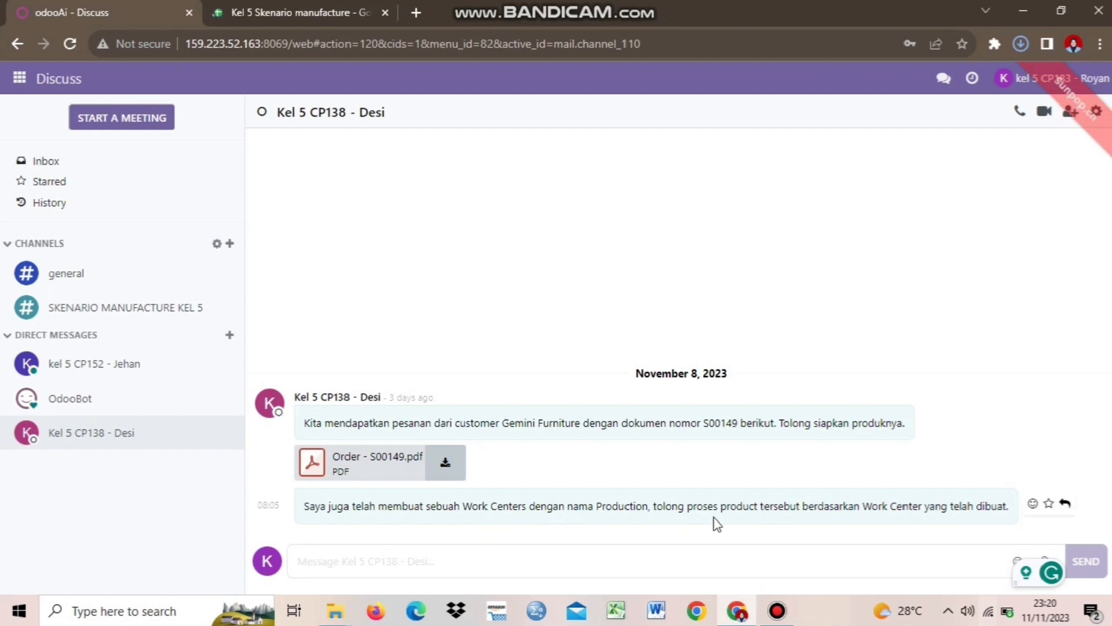
{"action": "left_click", "coordinate": [1024, 38]}
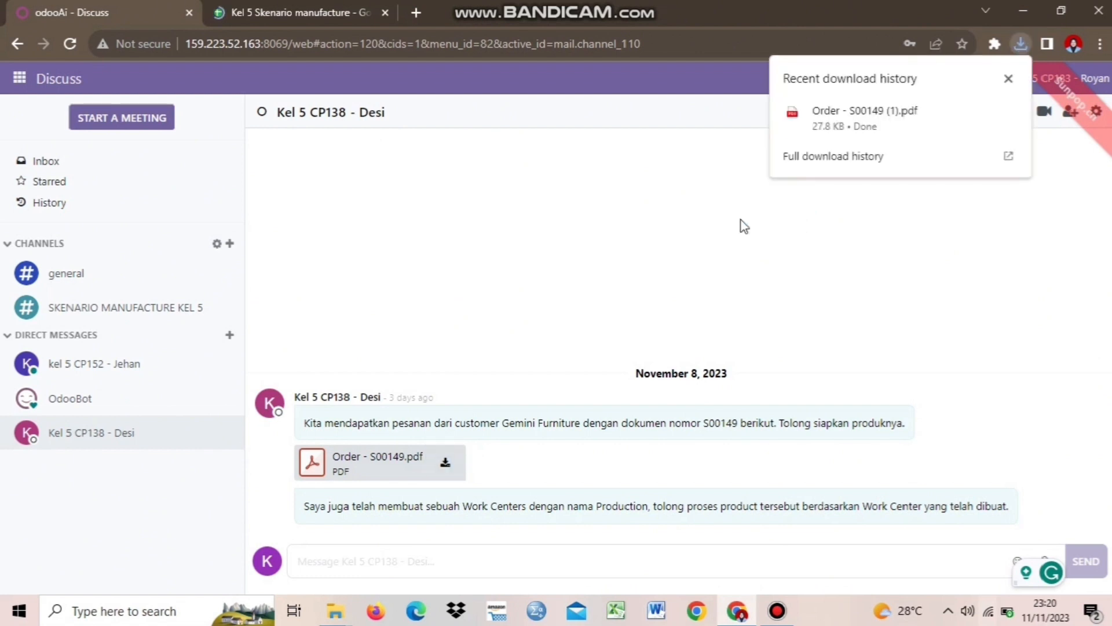
Open the downloaded S00149 PDF, review the Table Kit order totalling Rp 355,200.00, then return to Discuss
{"action": "mouse_move", "coordinate": [933, 124]}
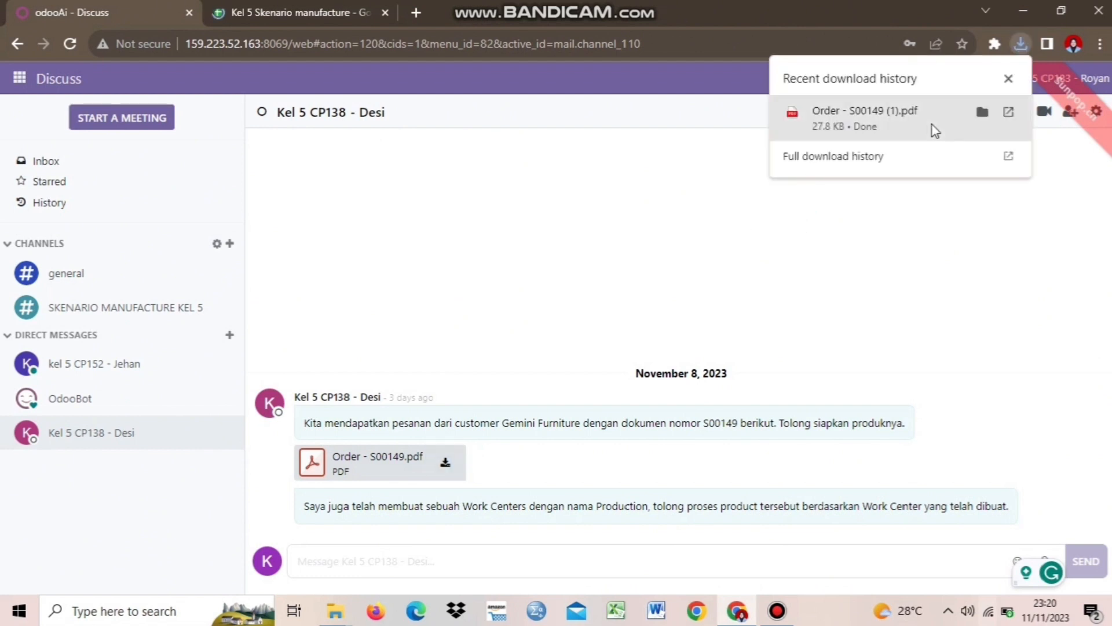
{"action": "left_click", "coordinate": [1013, 112]}
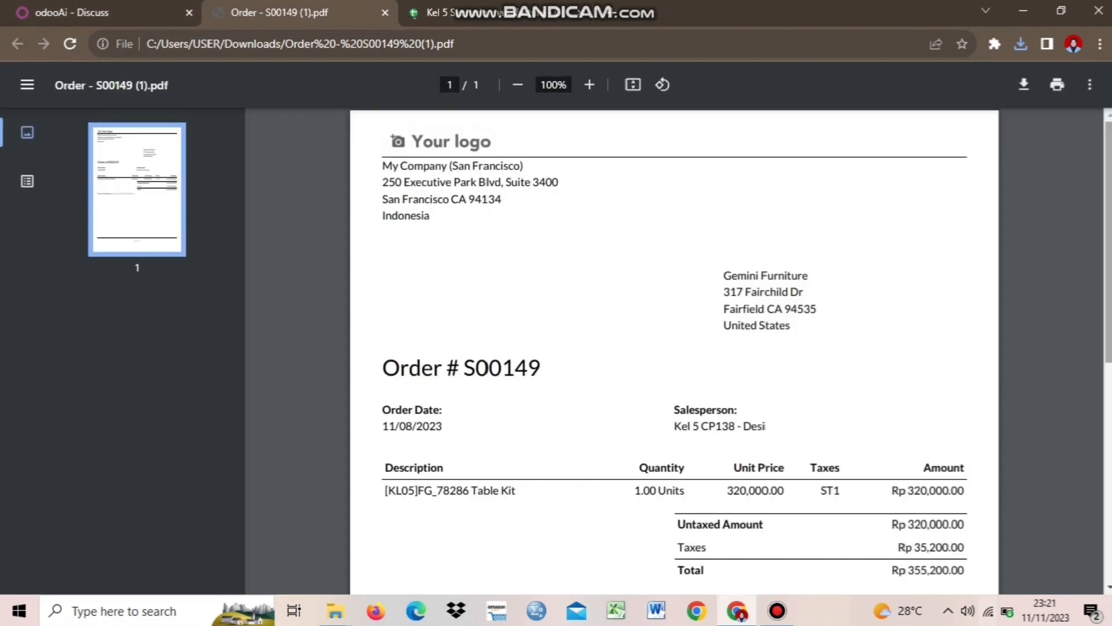
{"action": "scroll", "coordinate": [485, 317], "scroll_direction": "down", "scroll_amount": 2}
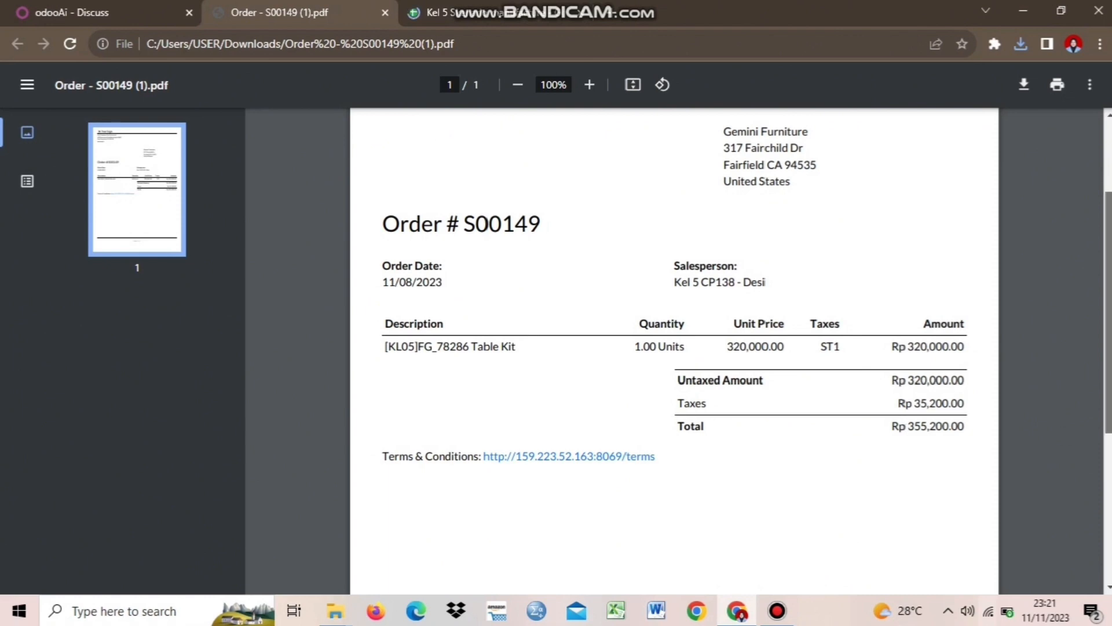
{"action": "scroll", "coordinate": [1108, 313], "scroll_direction": "up", "scroll_amount": 3}
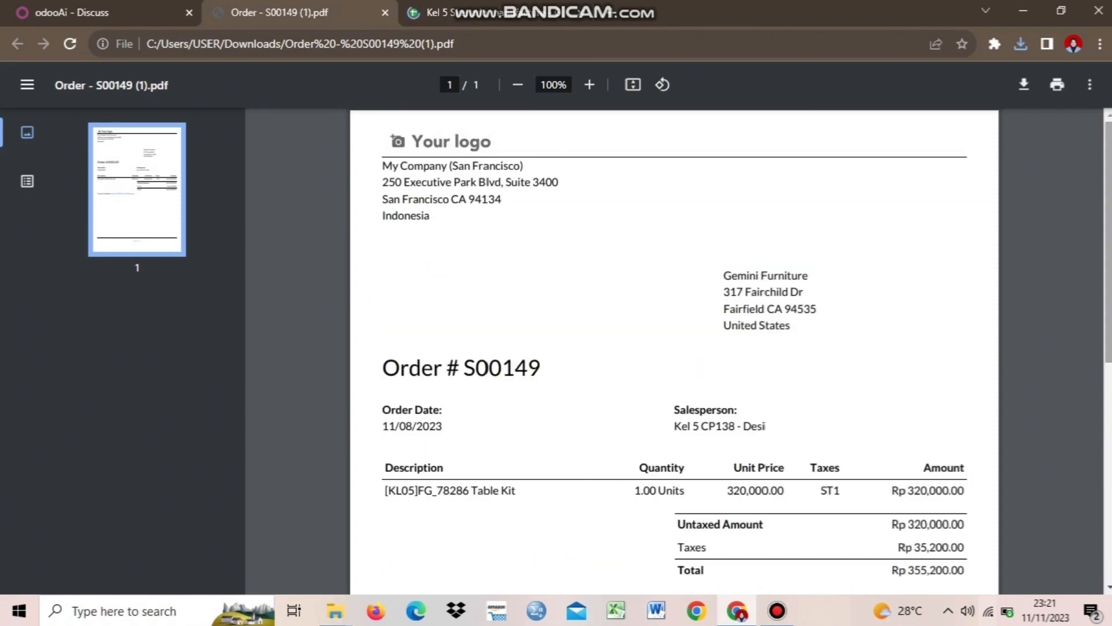
{"action": "left_click", "coordinate": [84, 8]}
{"action": "left_click", "coordinate": [269, 6]}
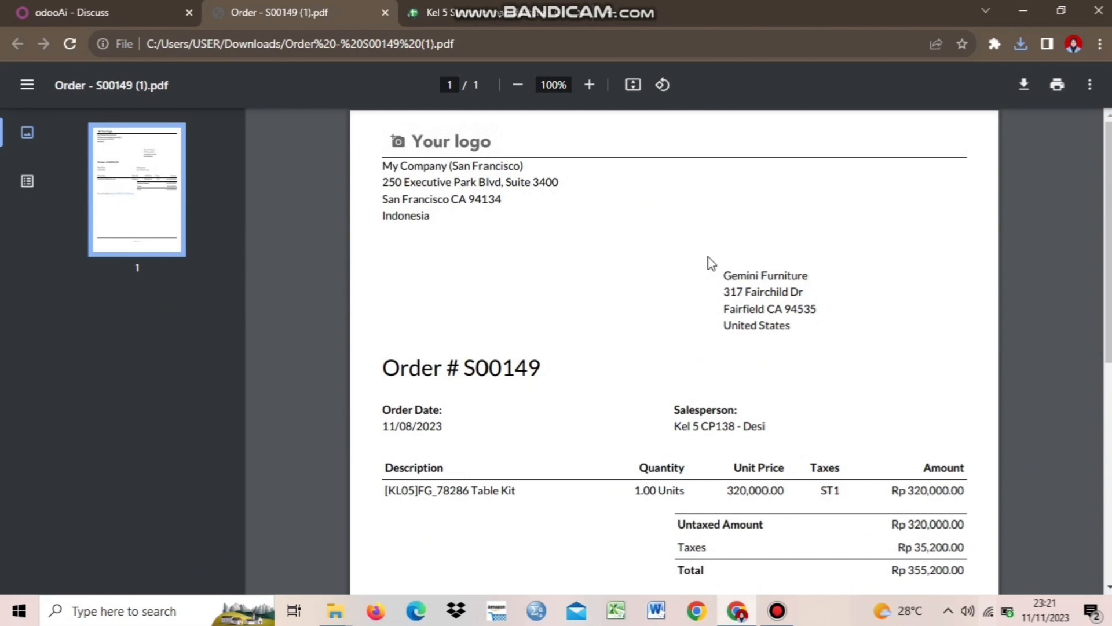
{"action": "left_click", "coordinate": [143, 9]}
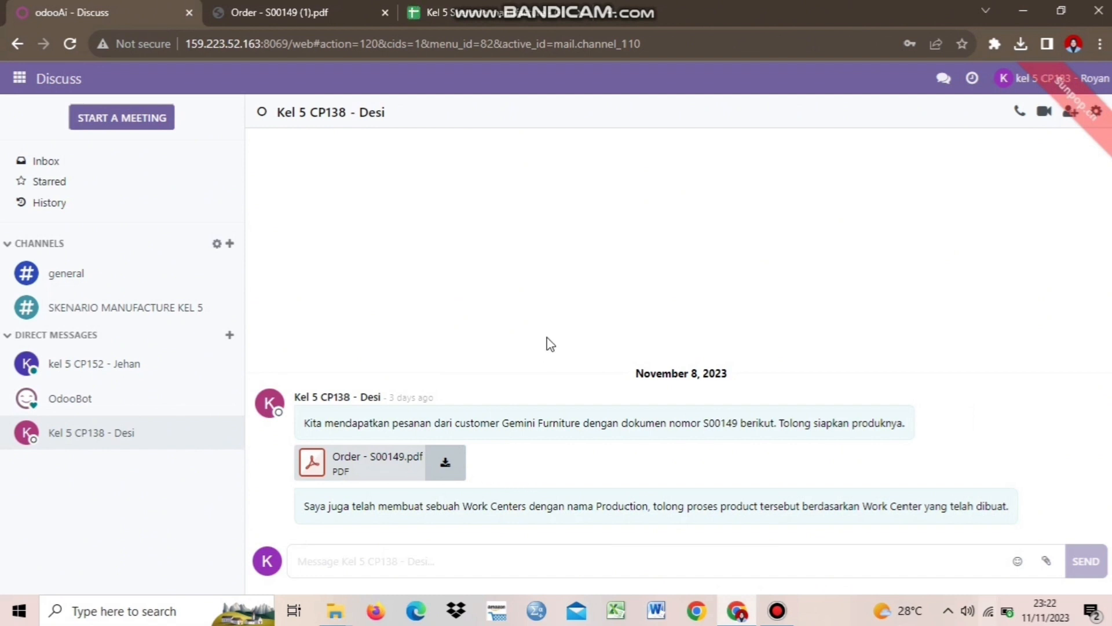
In Purchase, start a new request for quotation and choose its vendor
{"action": "left_click", "coordinate": [20, 79]}
{"action": "left_click", "coordinate": [30, 215]}
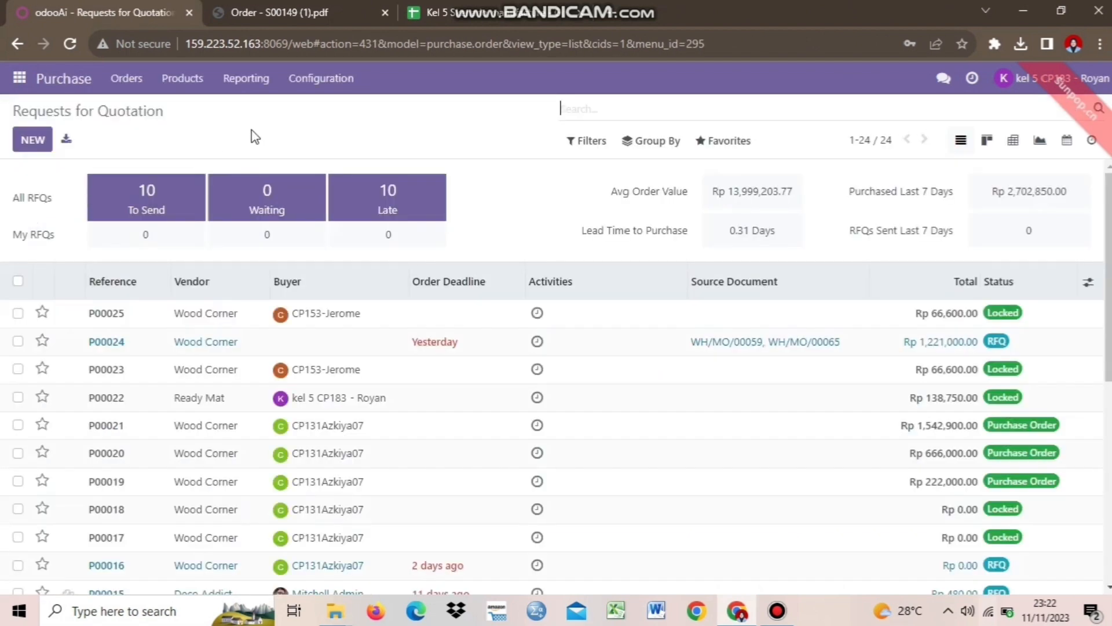
{"action": "left_click", "coordinate": [41, 137]}
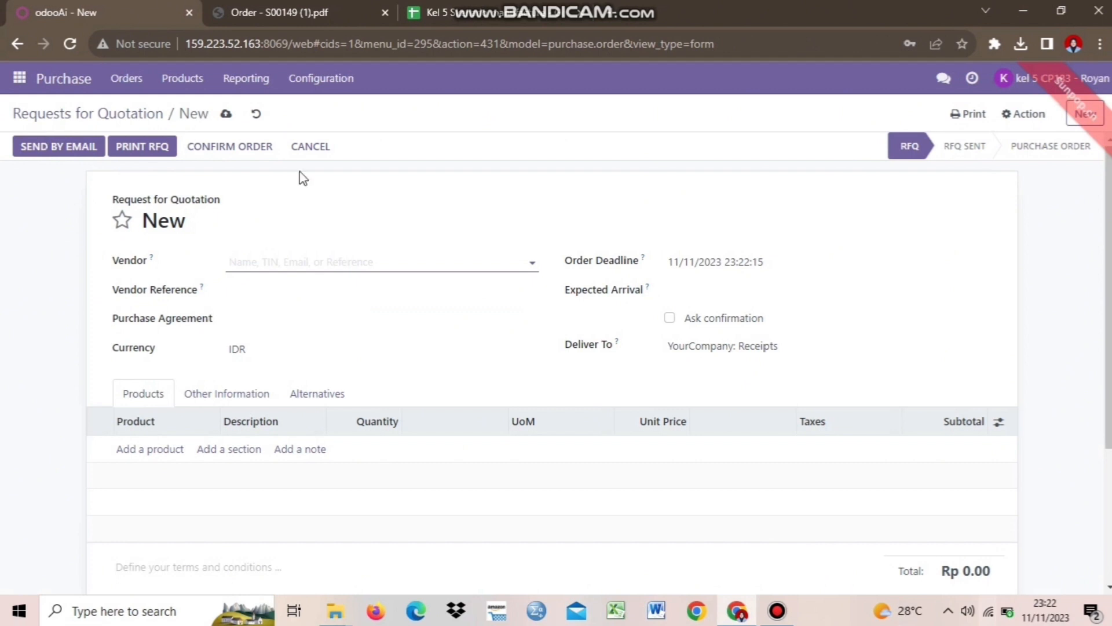
{"action": "left_click", "coordinate": [384, 266]}
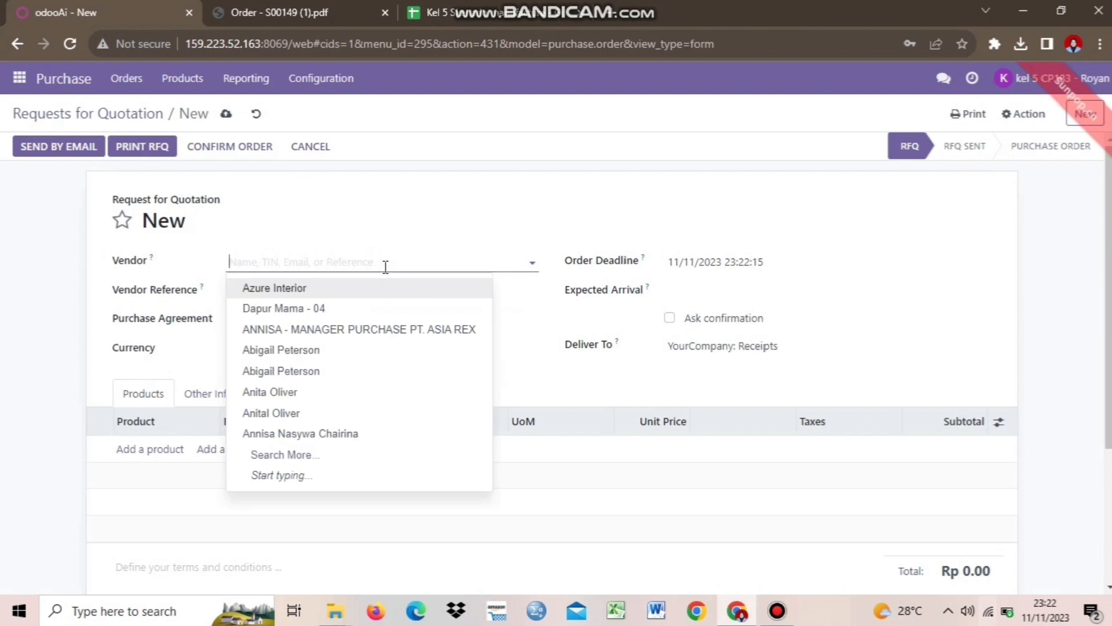
{"action": "left_click", "coordinate": [335, 391]}
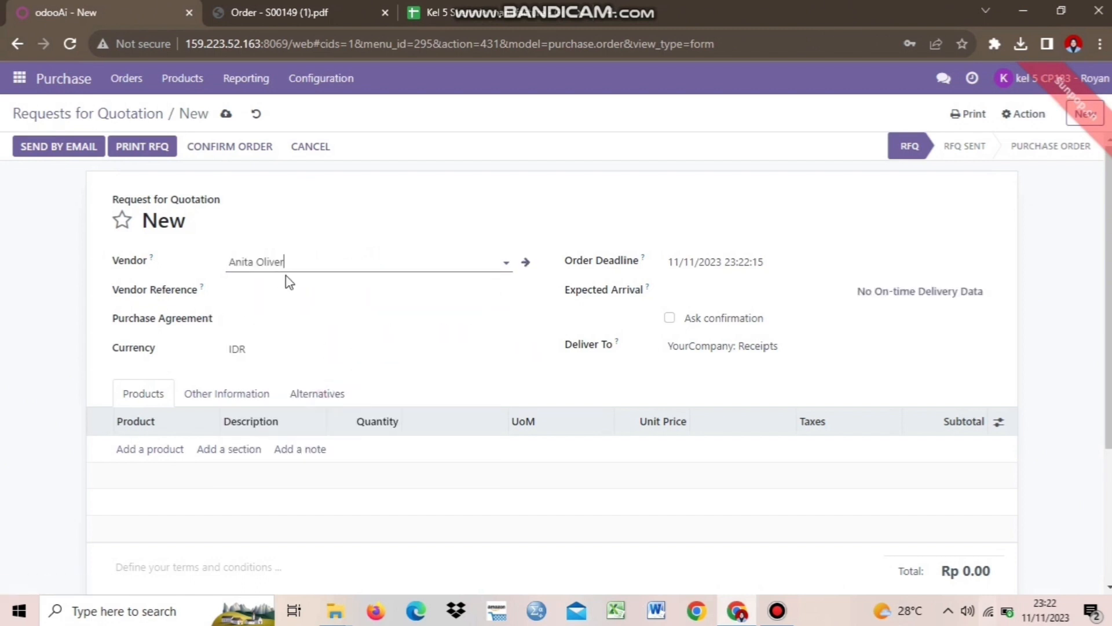
Set the quotation's expected arrival date to 12 November 2023
{"action": "left_click", "coordinate": [753, 300]}
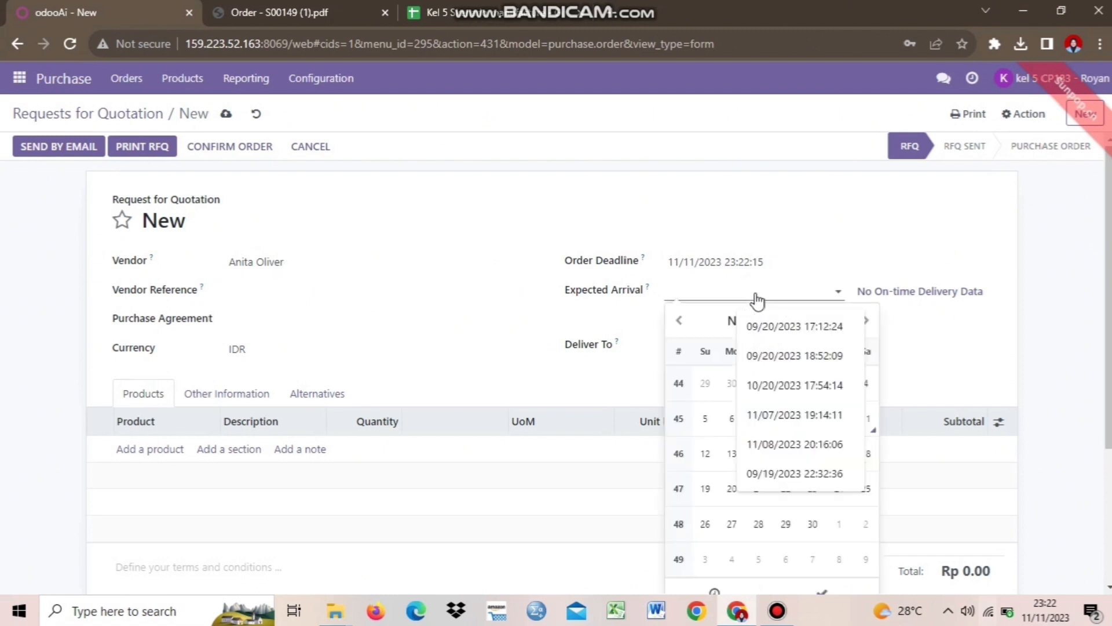
{"action": "left_click", "coordinate": [703, 469]}
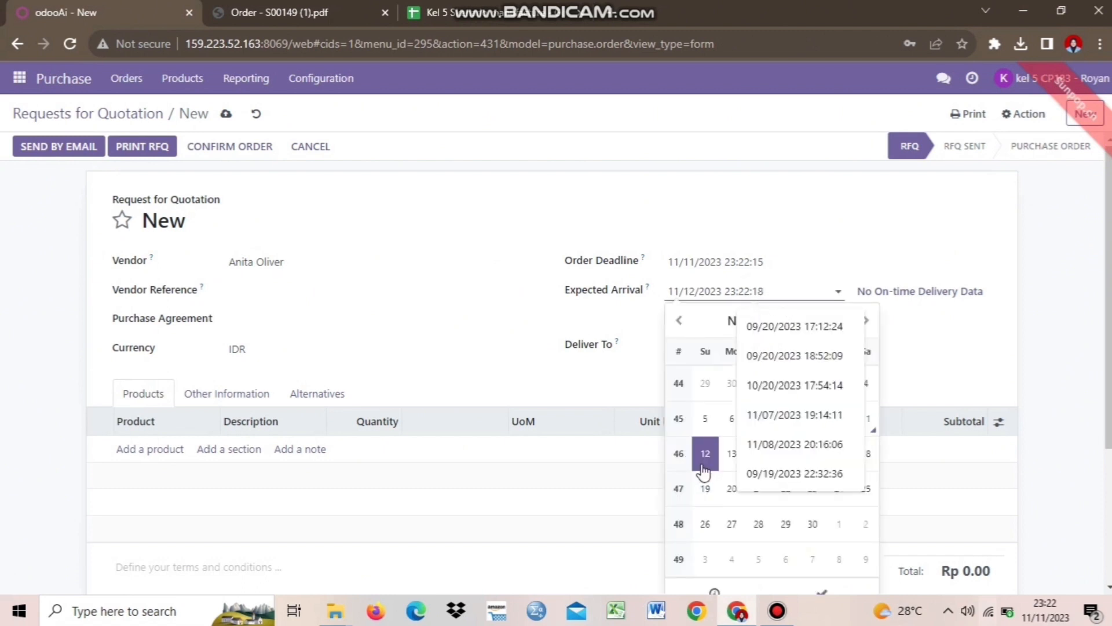
{"action": "left_click", "coordinate": [502, 318]}
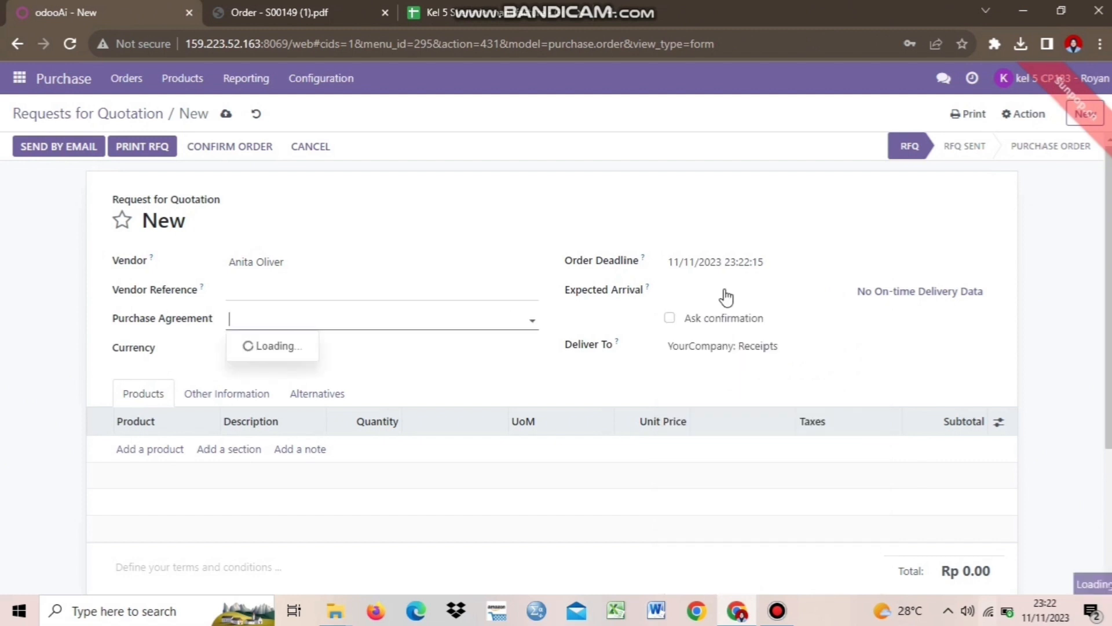
{"action": "left_click", "coordinate": [726, 297]}
{"action": "left_click", "coordinate": [966, 346]}
{"action": "left_click", "coordinate": [1053, 346]}
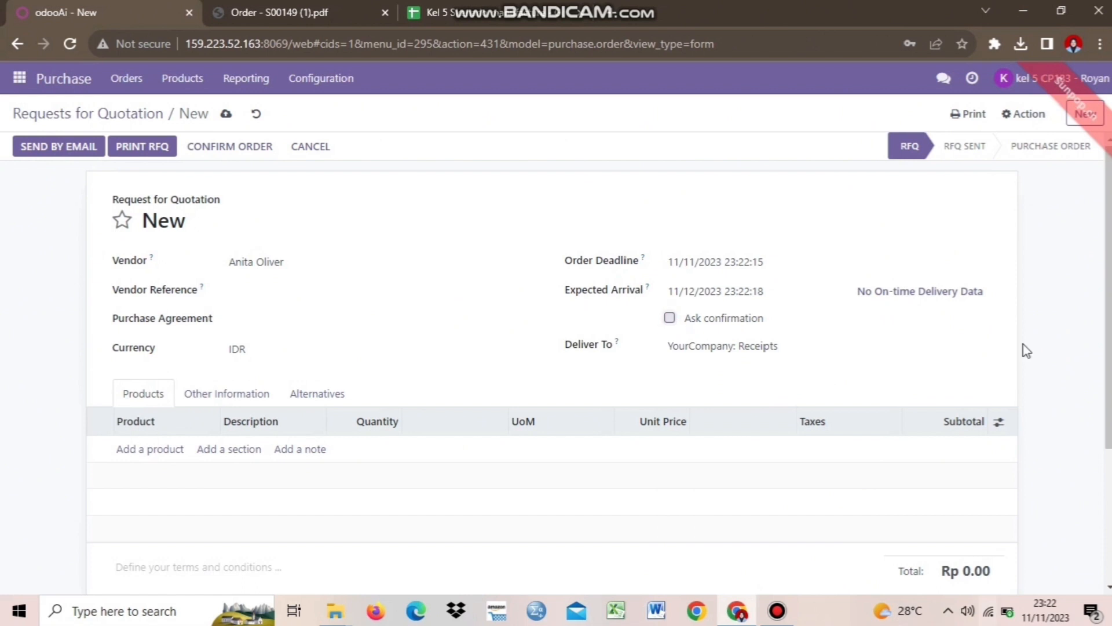
Add a line for [RM_7023] Wood Panel - 05: quantity 5 at unit price 25,000
{"action": "scroll", "coordinate": [1109, 357], "scroll_direction": "down", "scroll_amount": 1}
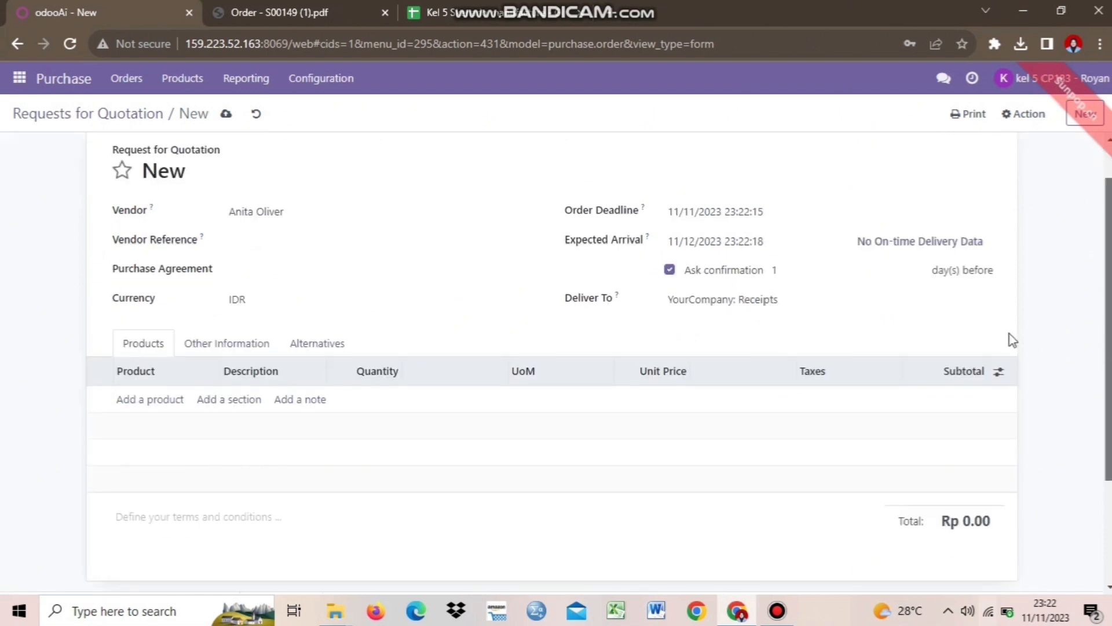
{"action": "left_click", "coordinate": [165, 396]}
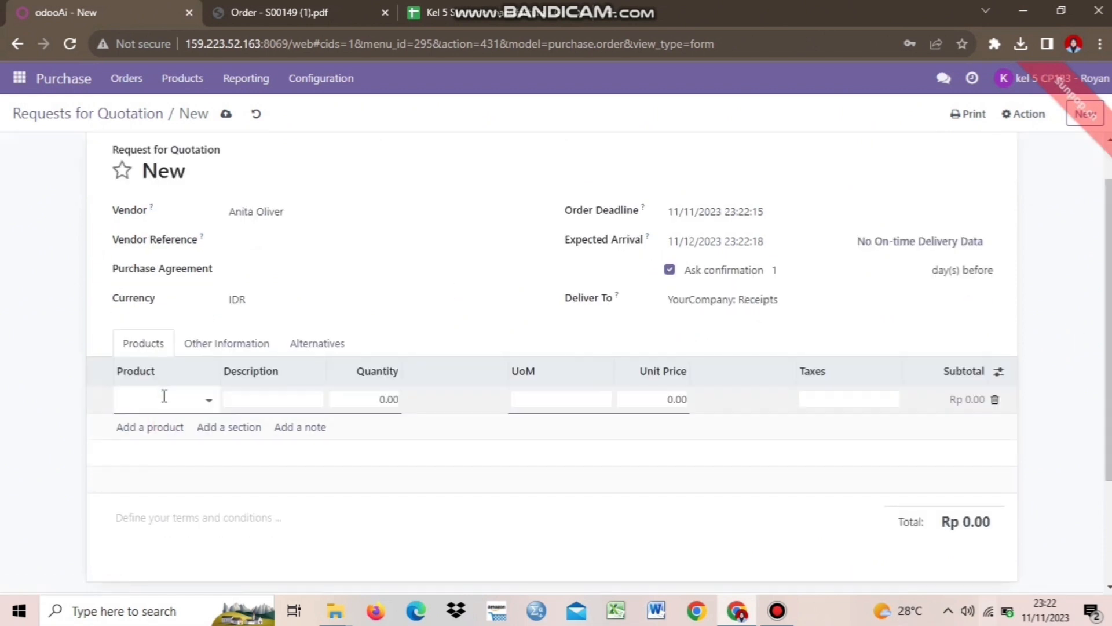
{"action": "type", "text": "wood"}
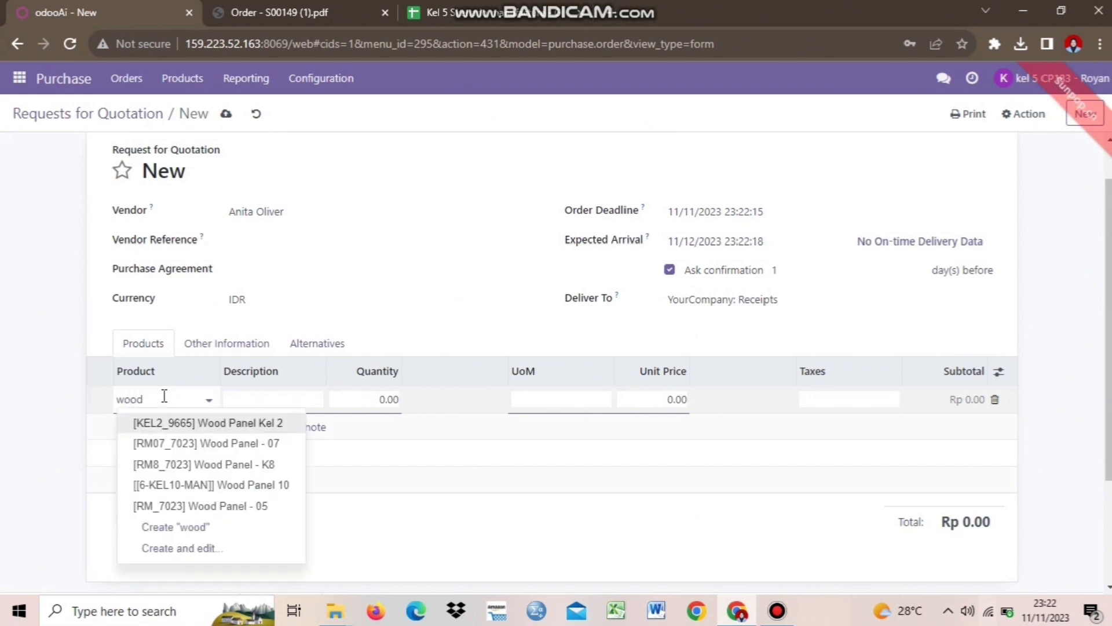
{"action": "left_click", "coordinate": [228, 507]}
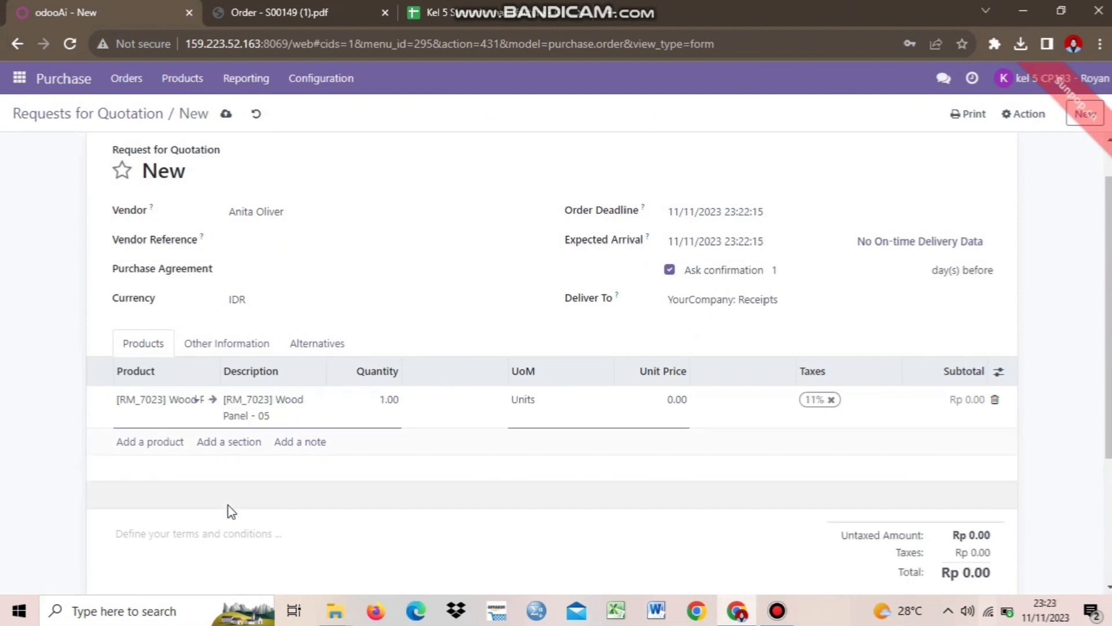
{"action": "left_click", "coordinate": [390, 399]}
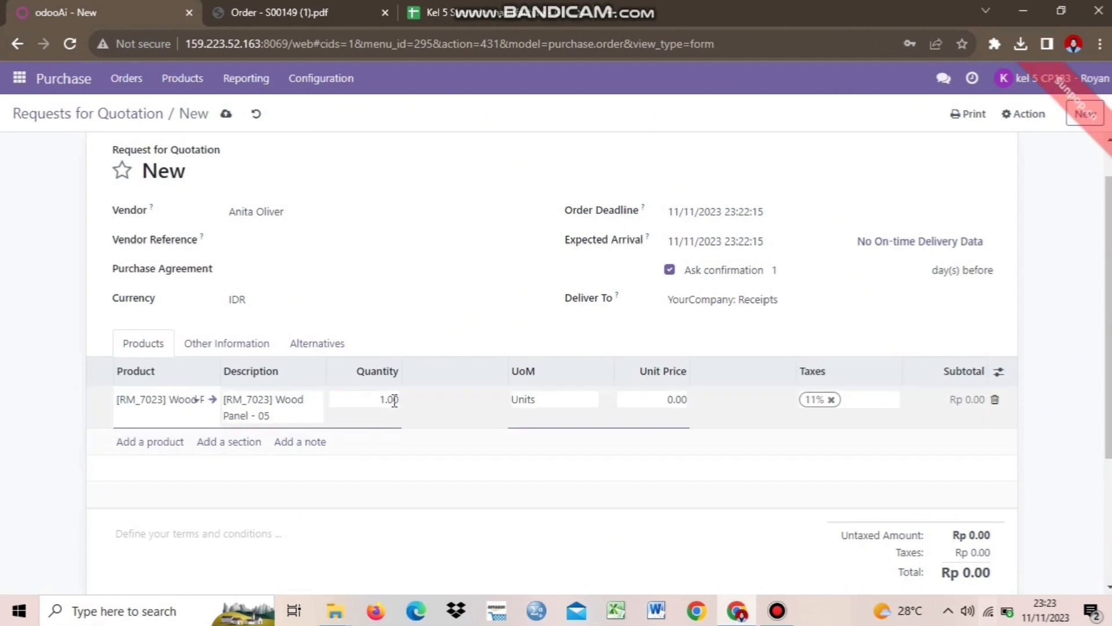
{"action": "key", "text": "BackSpace"}
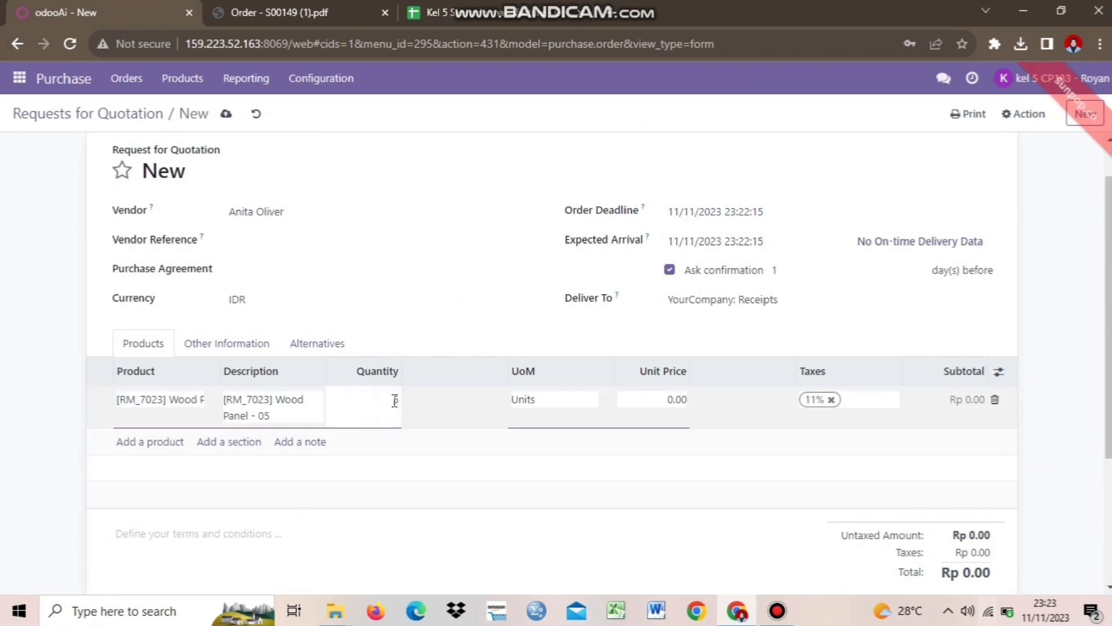
{"action": "type", "text": "5"}
{"action": "left_click", "coordinate": [566, 467]}
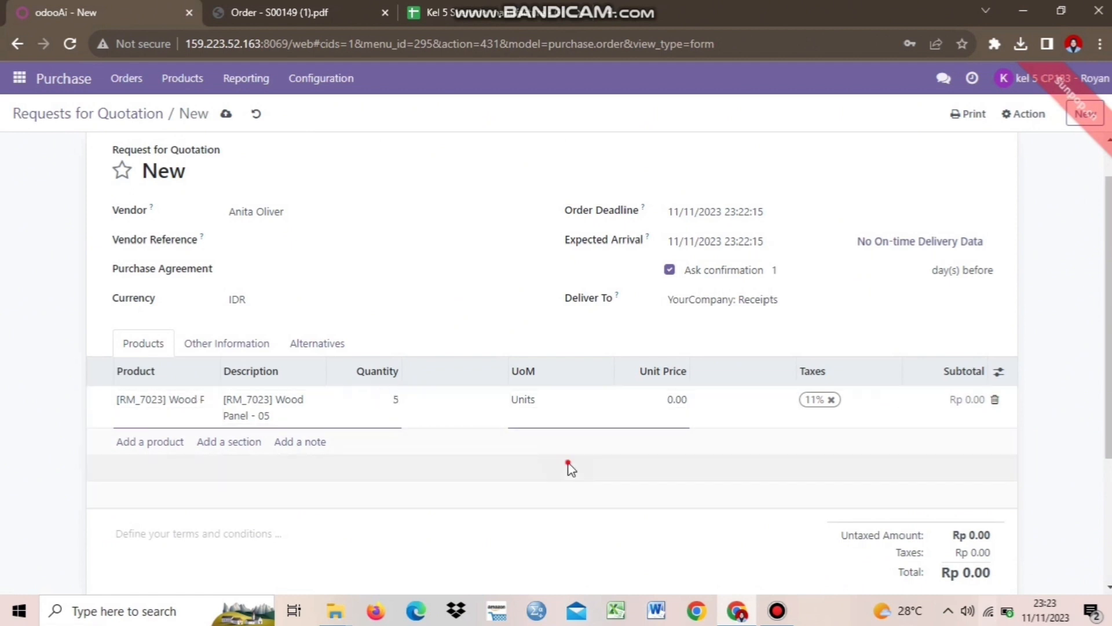
{"action": "left_click", "coordinate": [673, 401]}
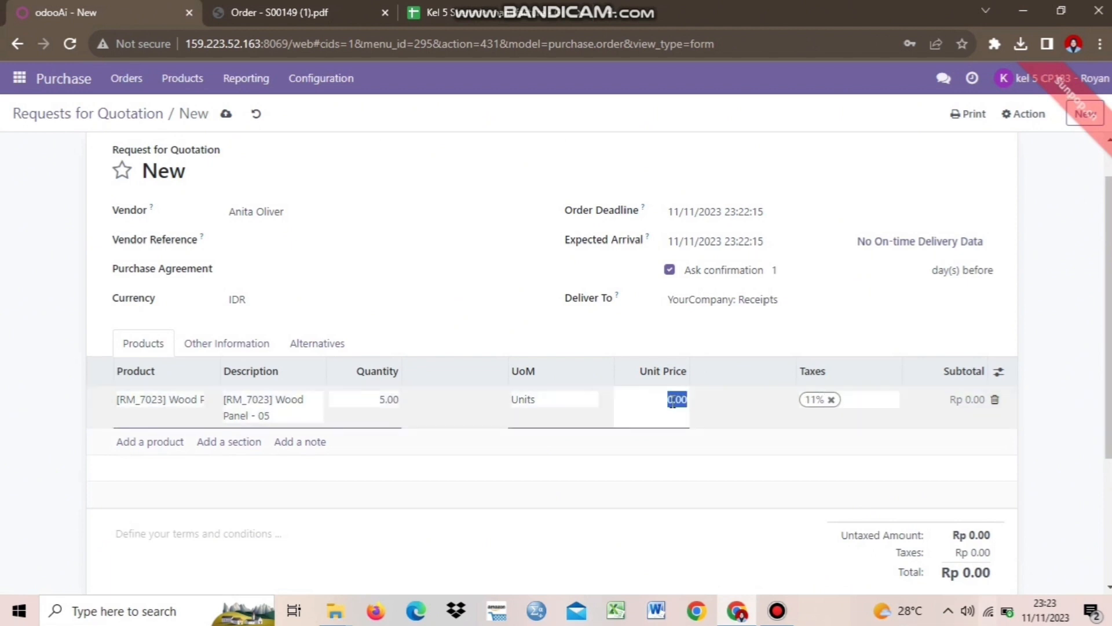
{"action": "type", "text": "25000"}
{"action": "left_click", "coordinate": [712, 556]}
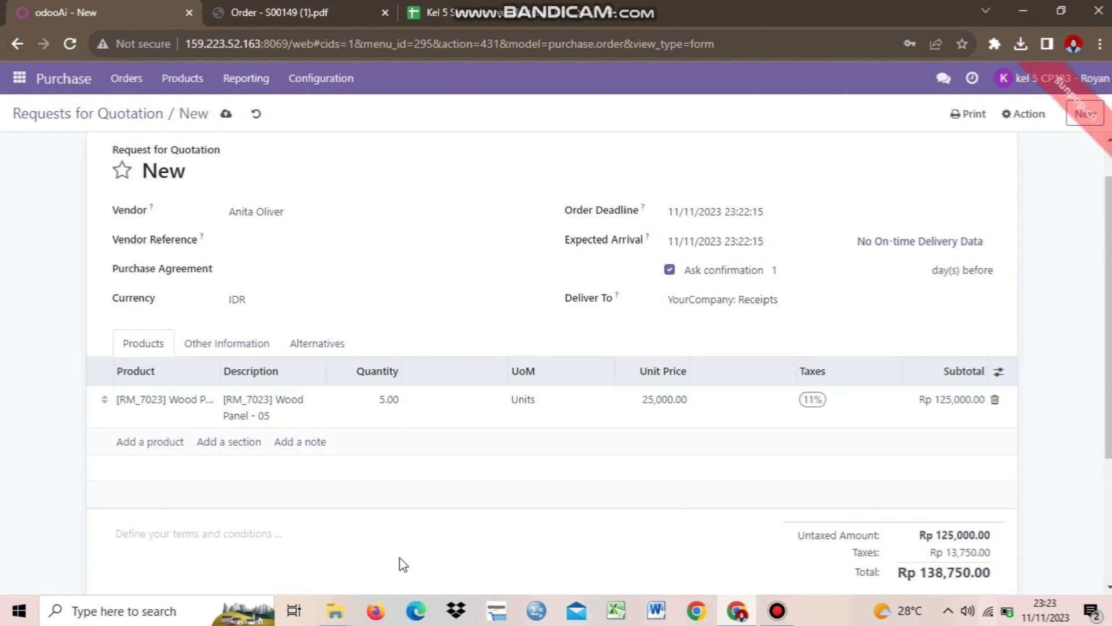
Save the request for quotation as P00026
{"action": "scroll", "coordinate": [931, 402], "scroll_direction": "up", "scroll_amount": 1}
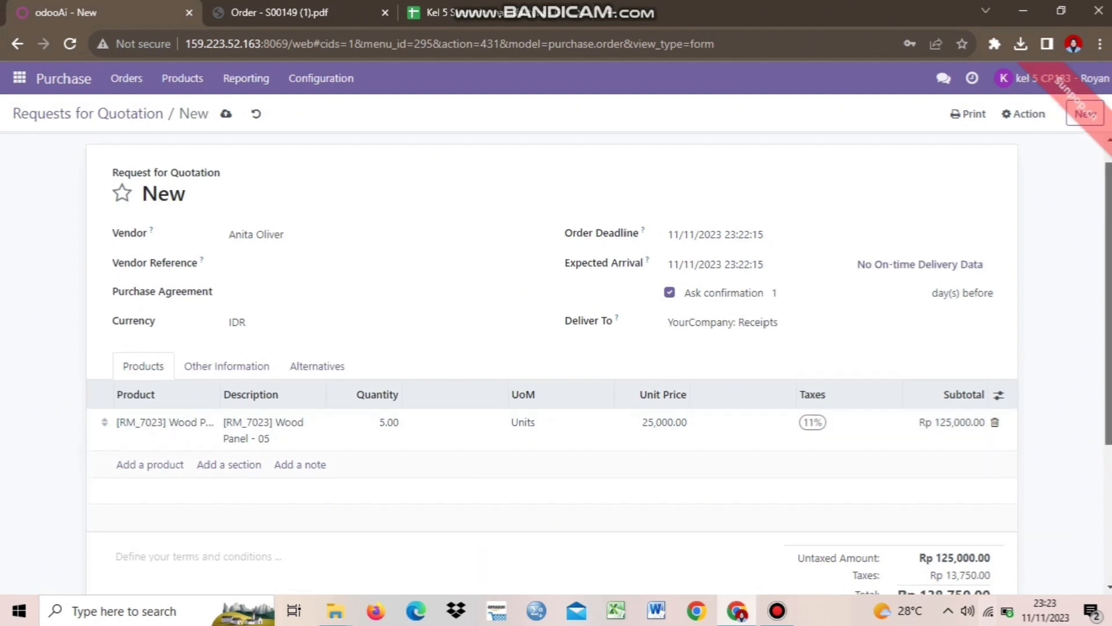
{"action": "scroll", "coordinate": [931, 401], "scroll_direction": "down", "scroll_amount": 2}
{"action": "scroll", "coordinate": [931, 401], "scroll_direction": "up", "scroll_amount": 3}
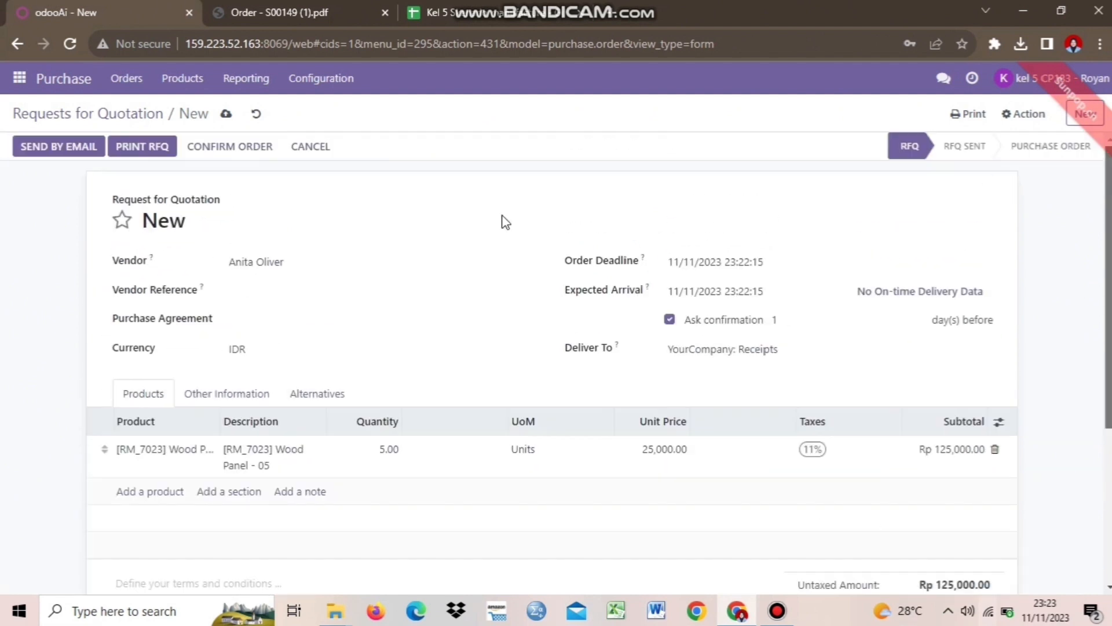
{"action": "left_click", "coordinate": [227, 115]}
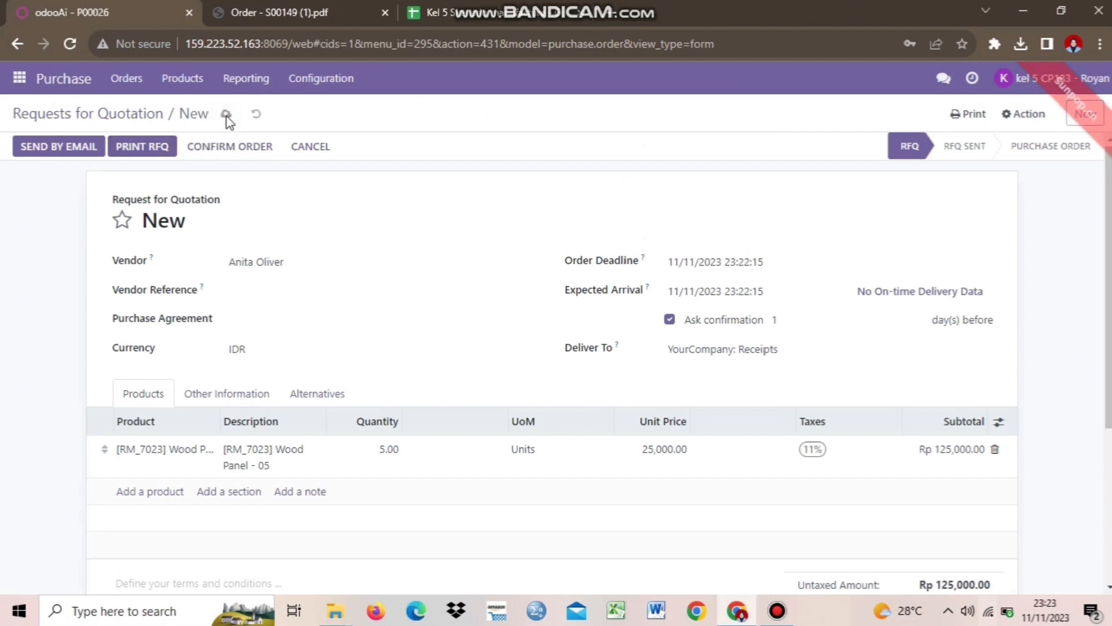
Confirm RFQ P00026 into a locked purchase order with one receipt
{"action": "left_click", "coordinate": [242, 150]}
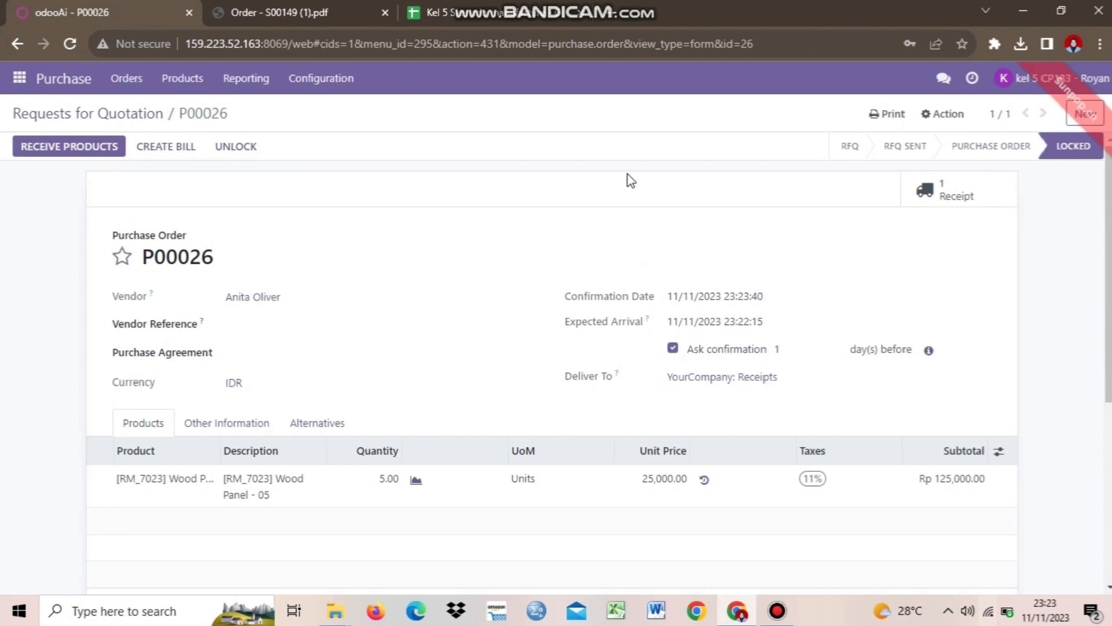
{"action": "mouse_move", "coordinate": [633, 6]}
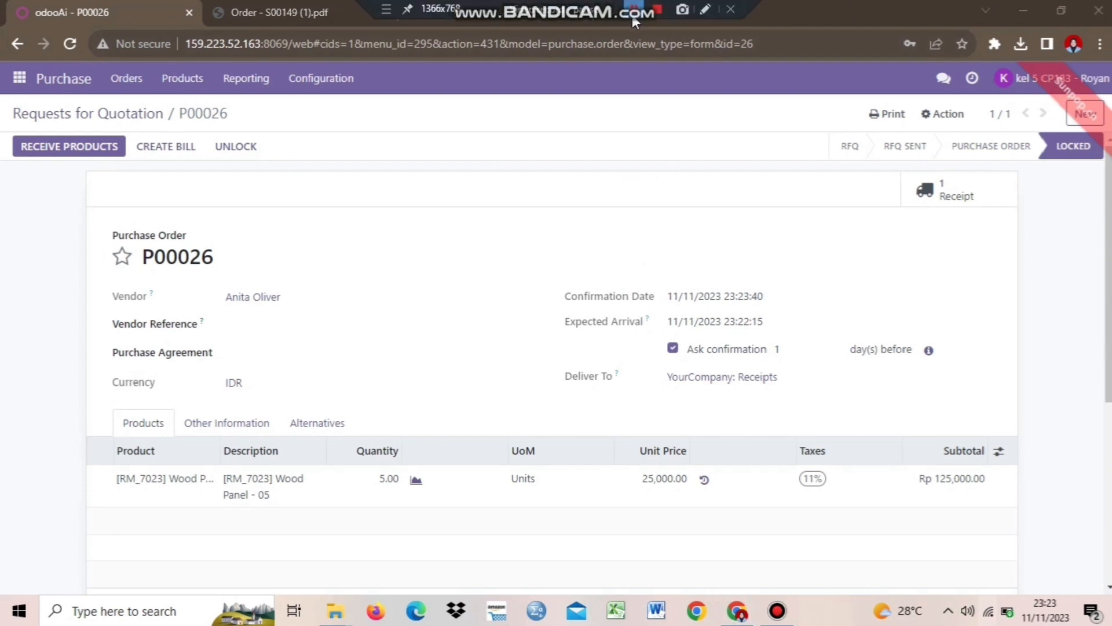
{"action": "left_click", "coordinate": [634, 5]}
{"action": "left_click", "coordinate": [378, 269]}
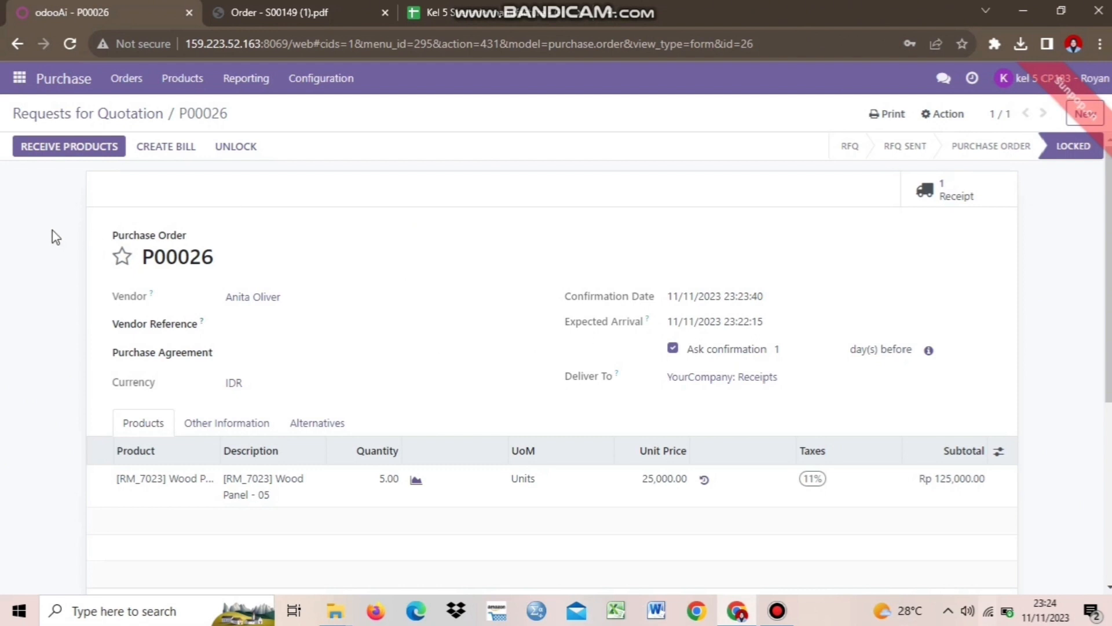
Record 5 Wood Panel - 05 as done on receipt WH/IN/00017 and validate it
{"action": "left_click", "coordinate": [49, 149]}
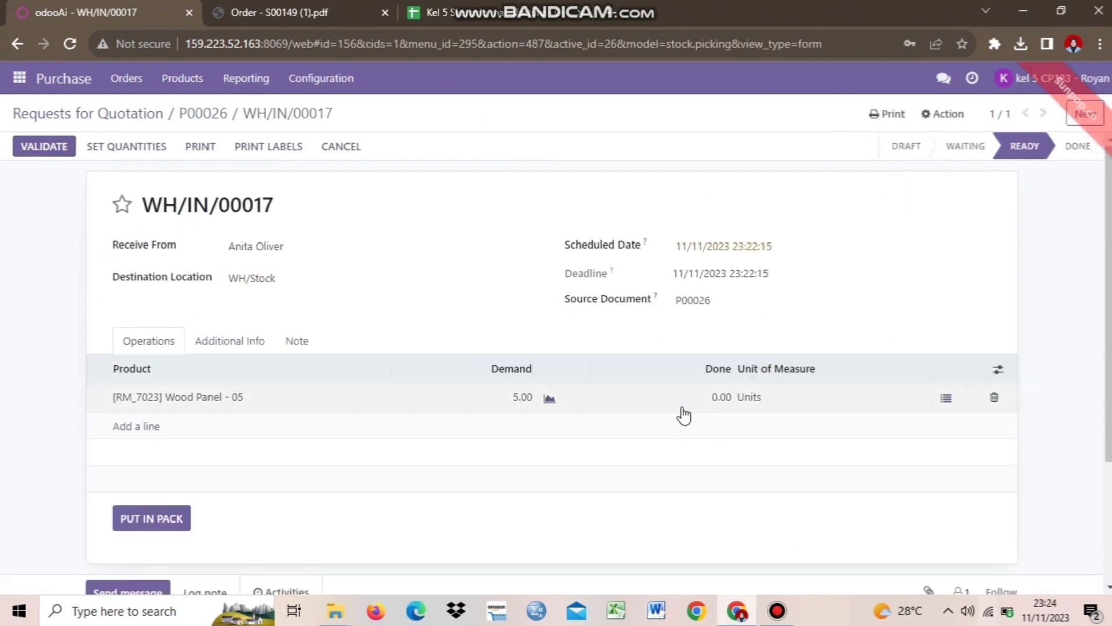
{"action": "left_click", "coordinate": [716, 407]}
{"action": "type", "text": "5"}
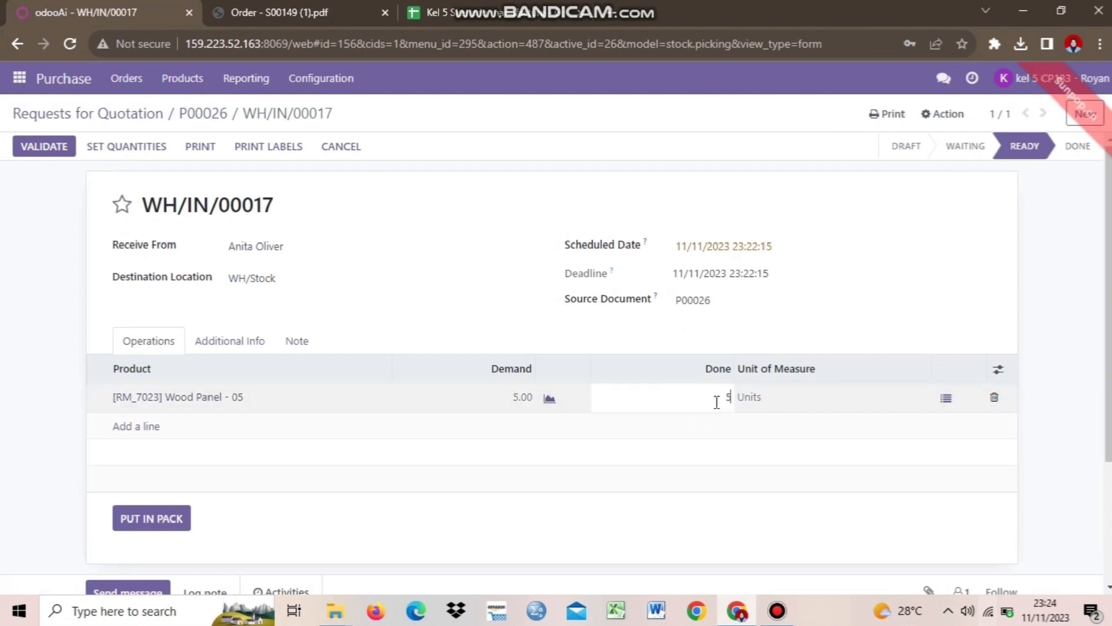
{"action": "left_click", "coordinate": [768, 557]}
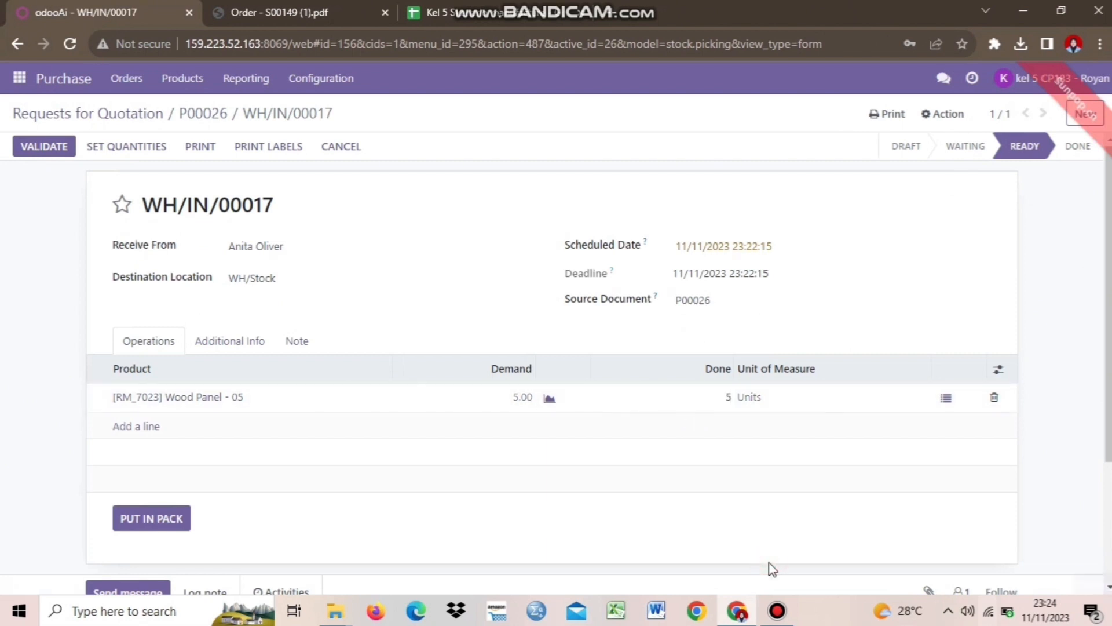
{"action": "left_click", "coordinate": [44, 148]}
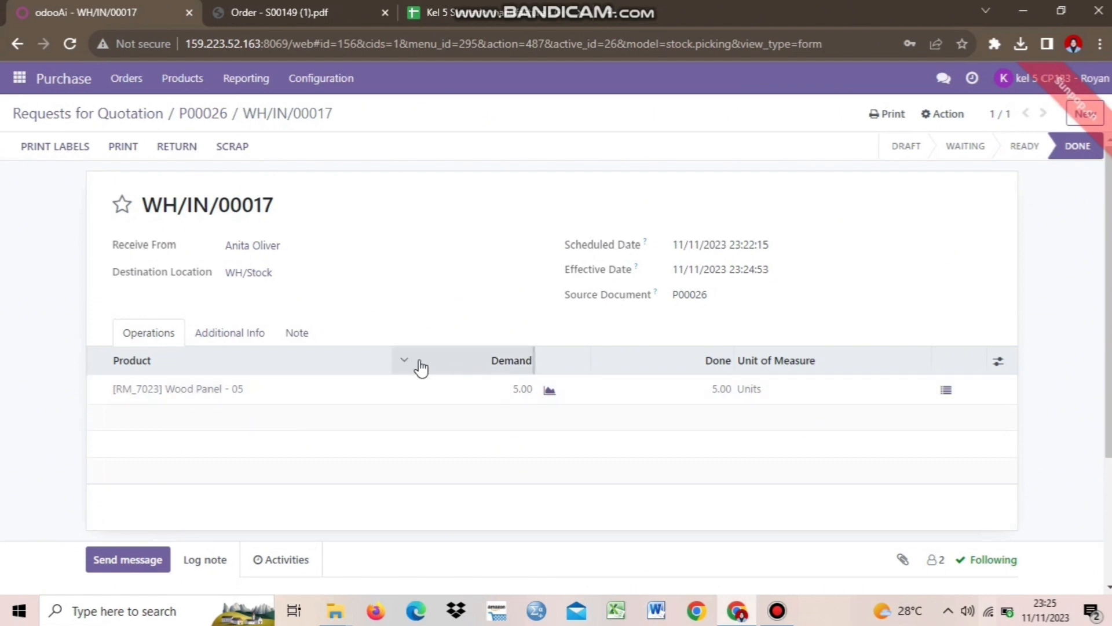
{"action": "mouse_move", "coordinate": [635, 17]}
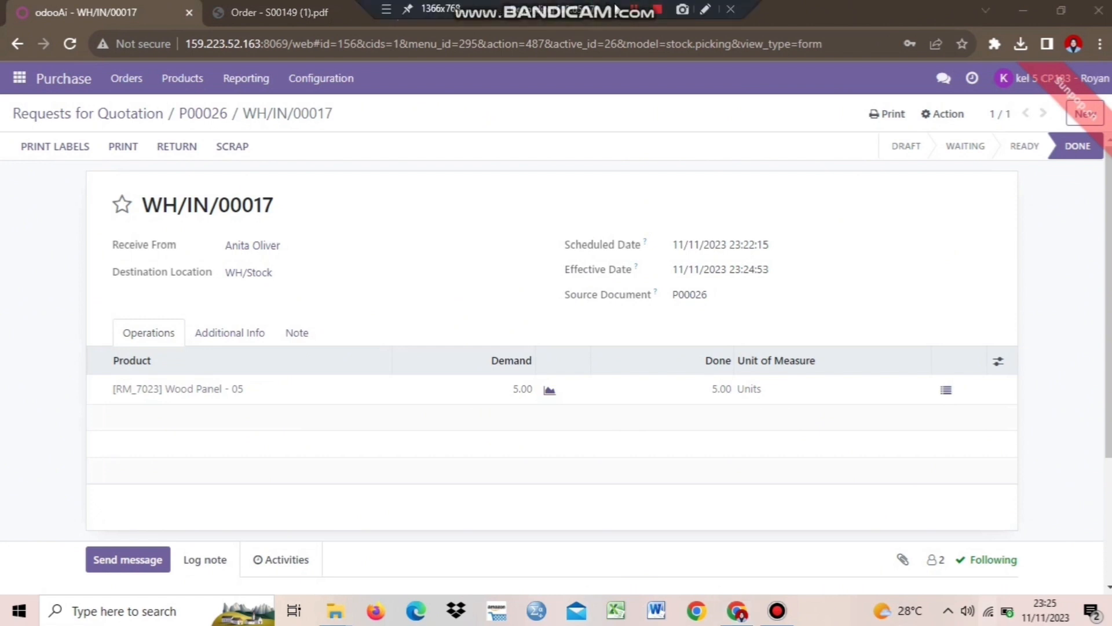
{"action": "left_click", "coordinate": [628, 5]}
{"action": "left_click", "coordinate": [484, 199]}
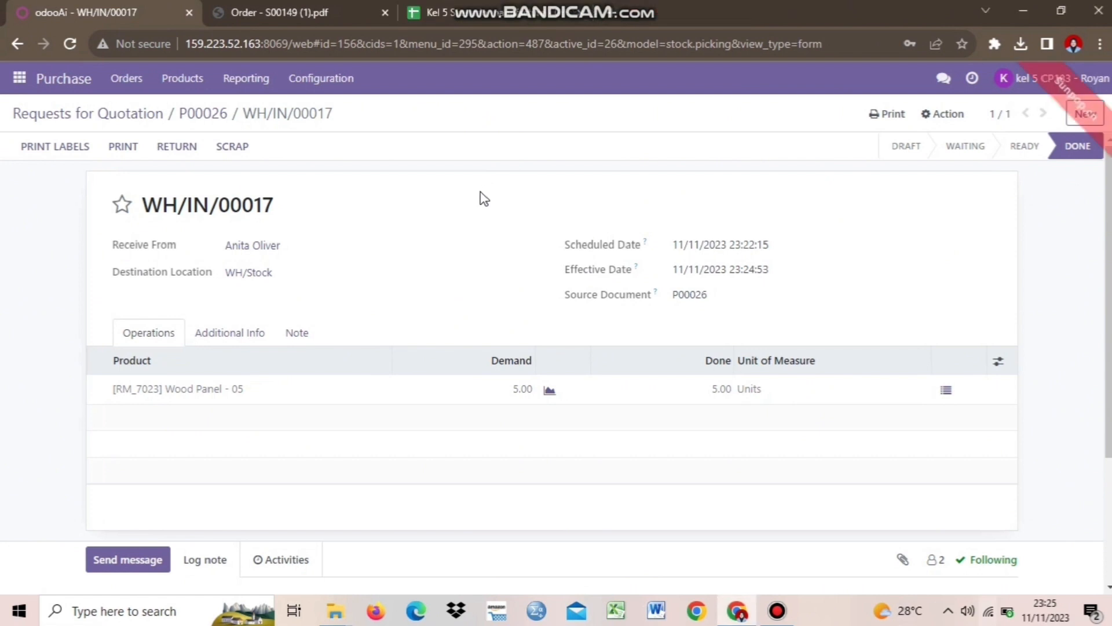
Start a new manufacturing order for [WIP_8522] Table Top - 05
{"action": "left_click", "coordinate": [20, 86]}
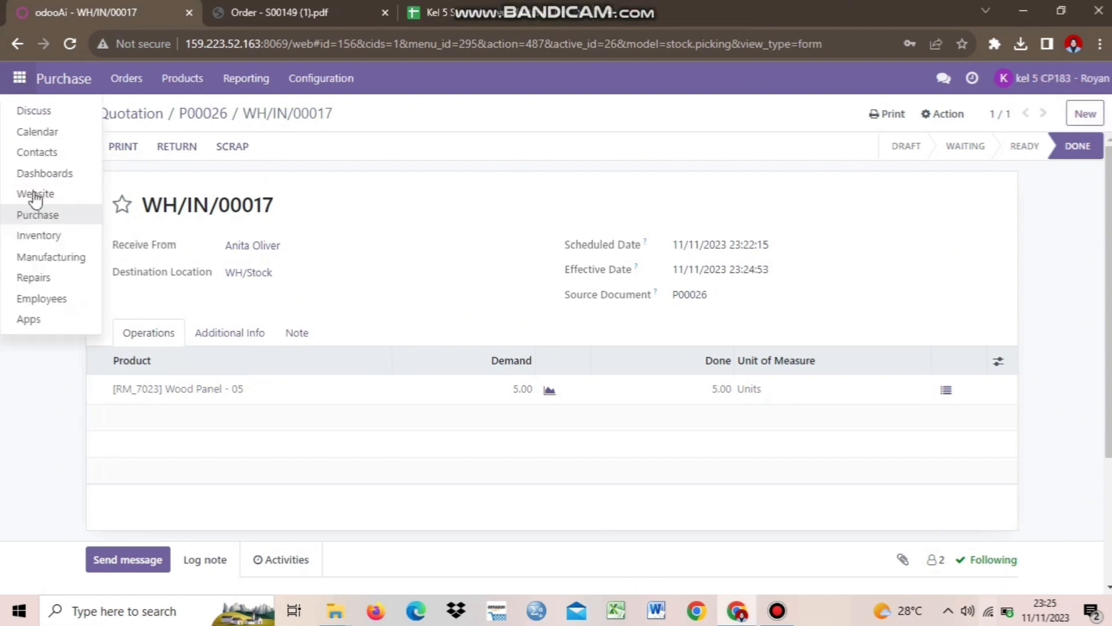
{"action": "left_click", "coordinate": [42, 258]}
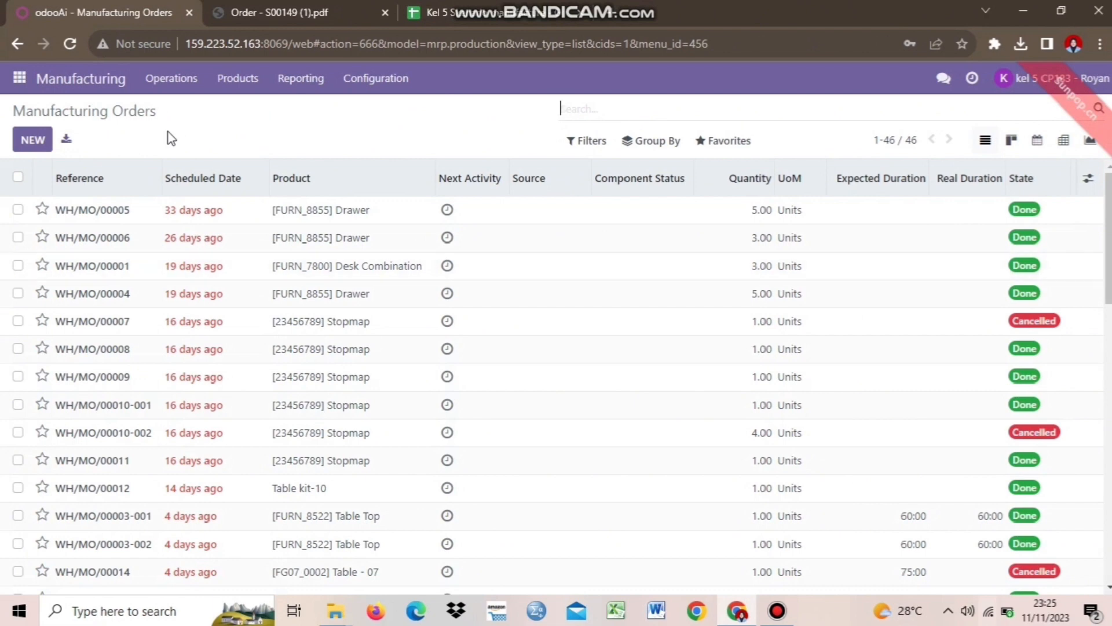
{"action": "left_click", "coordinate": [30, 143]}
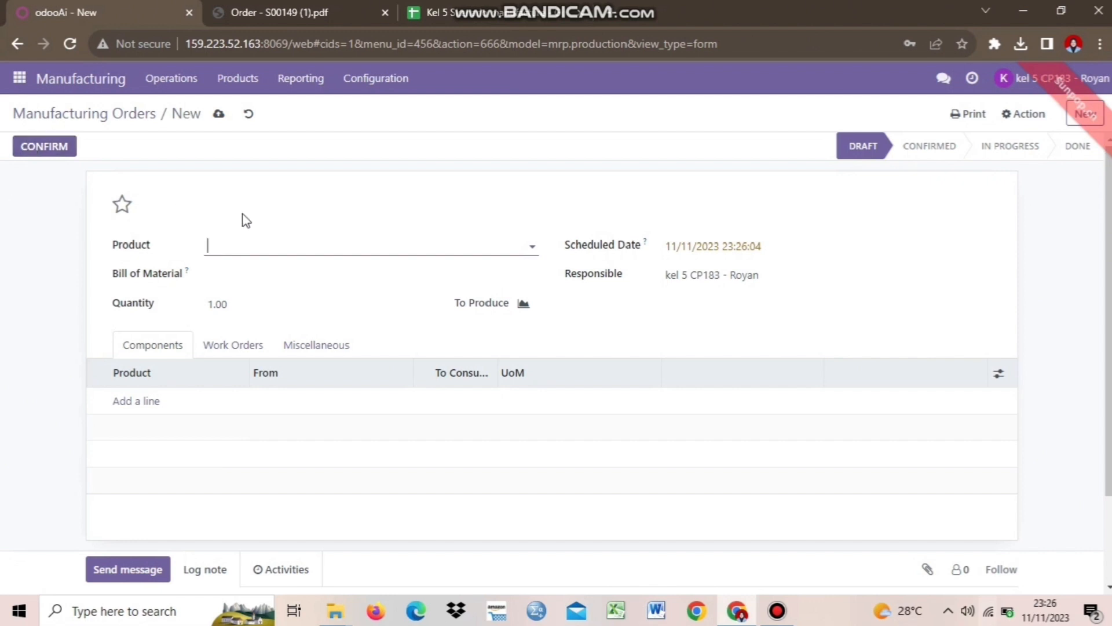
{"action": "left_click", "coordinate": [275, 250]}
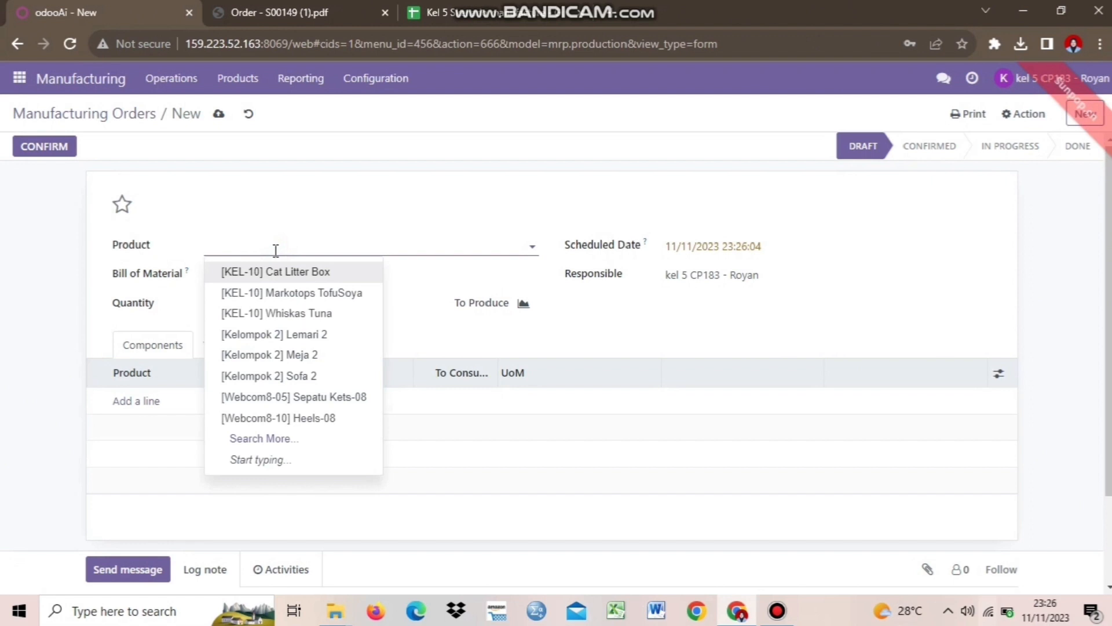
{"action": "key", "text": "Caps_Lock"}
{"action": "type", "text": "T"}
{"action": "key", "text": "Caps_Lock"}
{"action": "type", "text": "ab"}
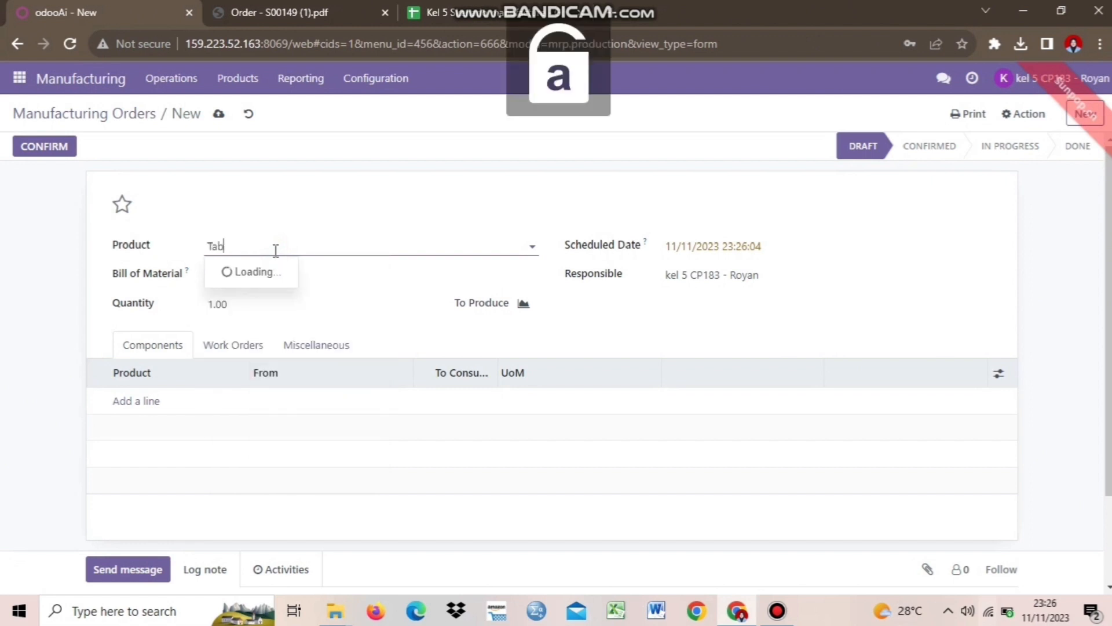
{"action": "type", "text": "le top"}
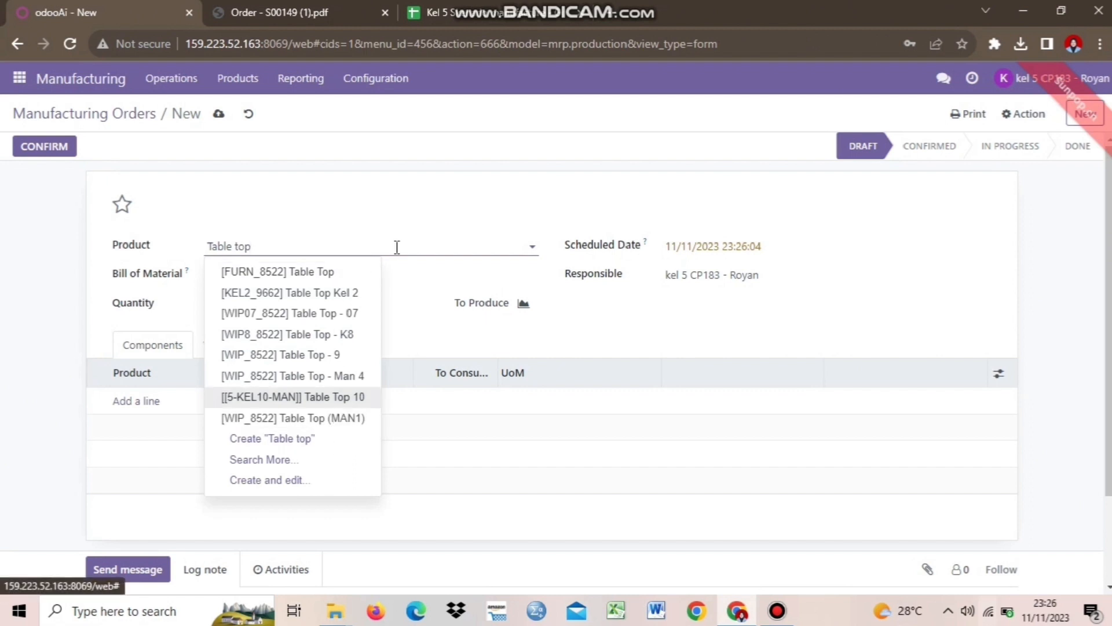
{"action": "type", "text": " - 0"}
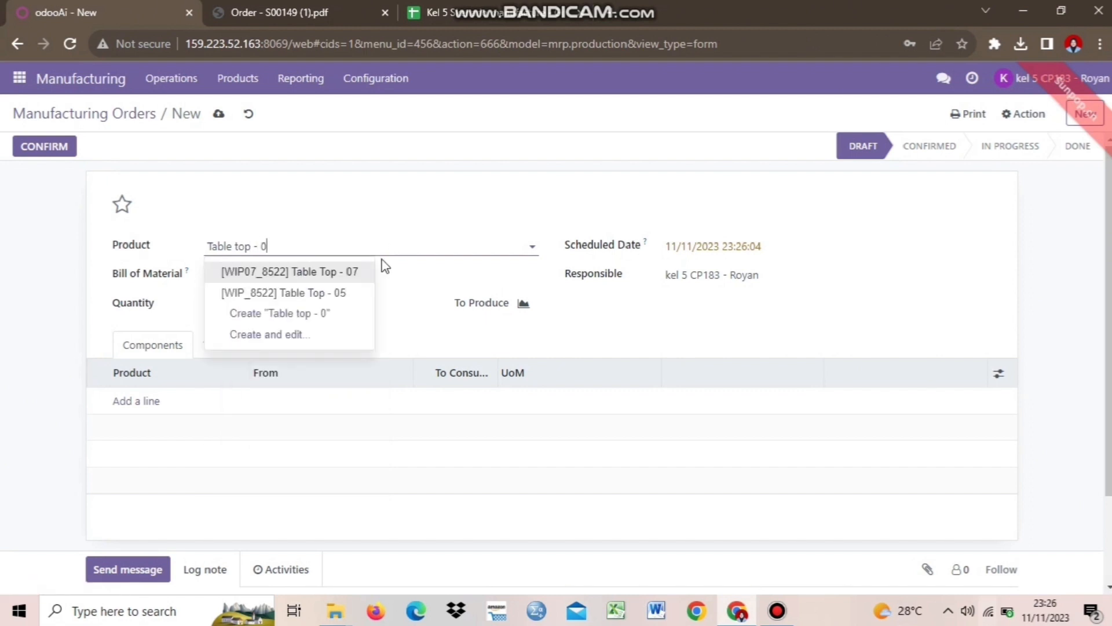
{"action": "left_click", "coordinate": [351, 294]}
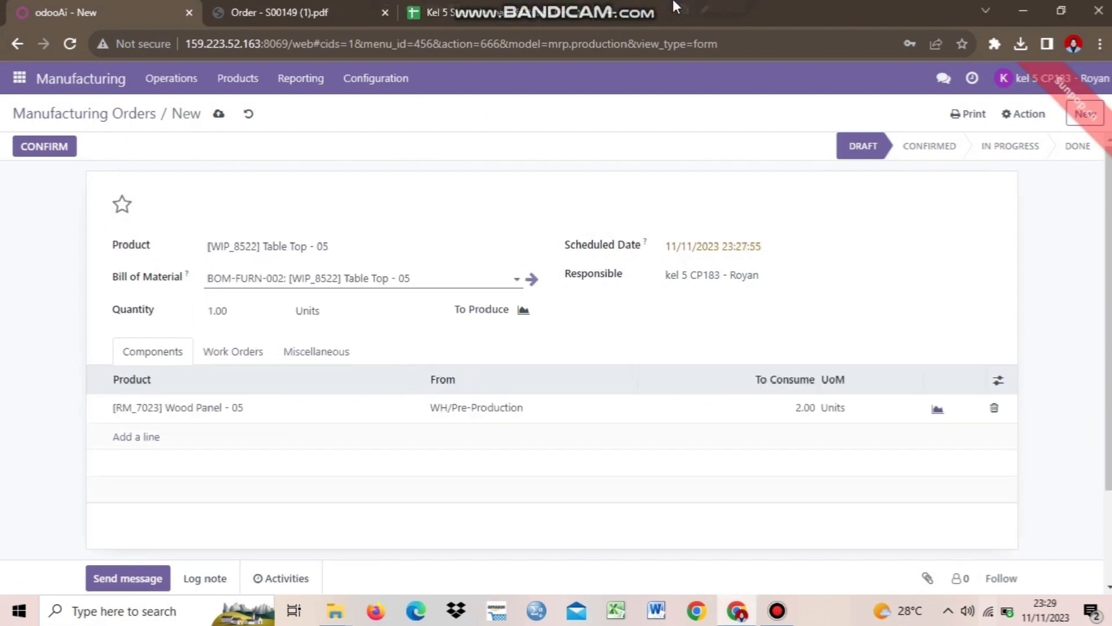
Use bill of material BOM-FURN-002 and save the draft order WH/MO/00072
{"action": "mouse_move", "coordinate": [674, 6]}
{"action": "left_click", "coordinate": [350, 243]}
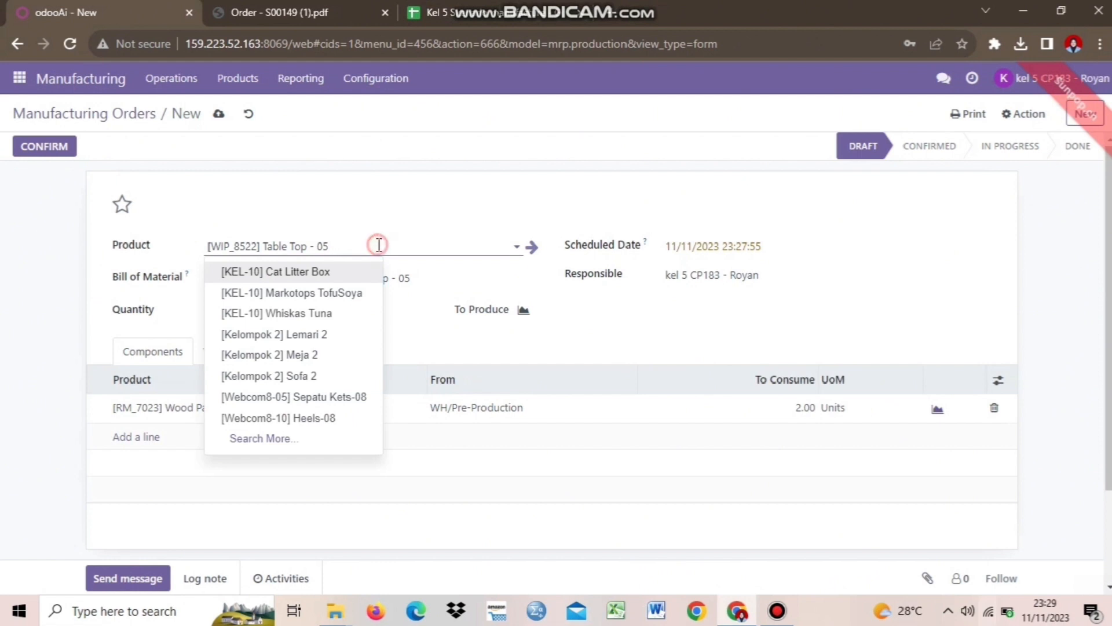
{"action": "left_click", "coordinate": [379, 245]}
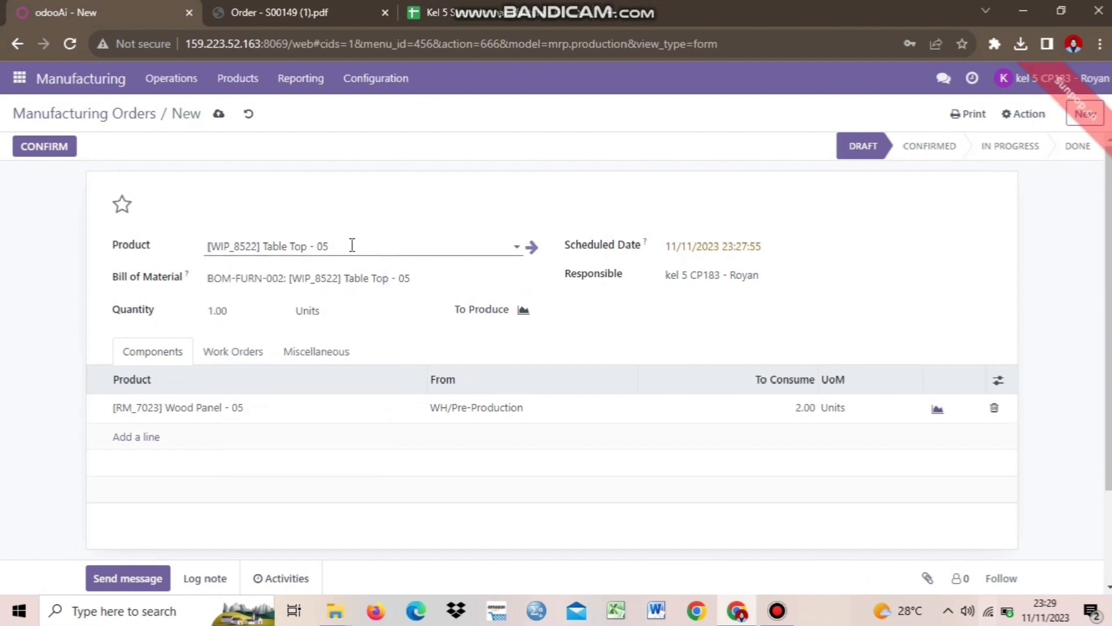
{"action": "left_click", "coordinate": [262, 280]}
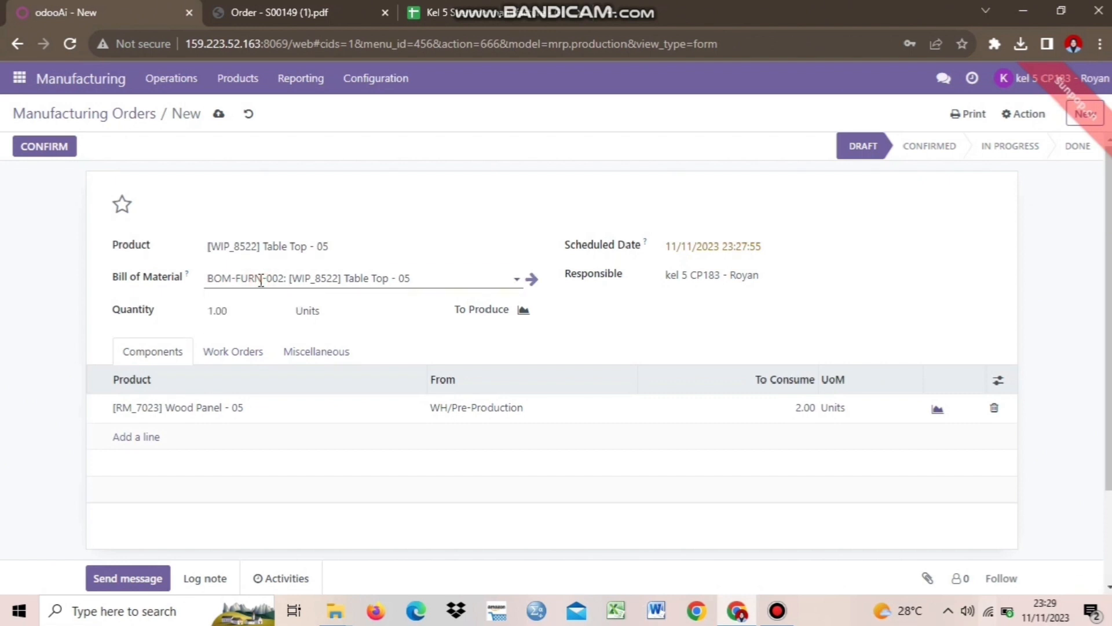
{"action": "mouse_move", "coordinate": [428, 286]}
{"action": "left_mouse_down"}
{"action": "mouse_move", "coordinate": [377, 287]}
{"action": "mouse_move", "coordinate": [425, 271]}
{"action": "left_mouse_up"}
{"action": "left_click", "coordinate": [426, 271]}
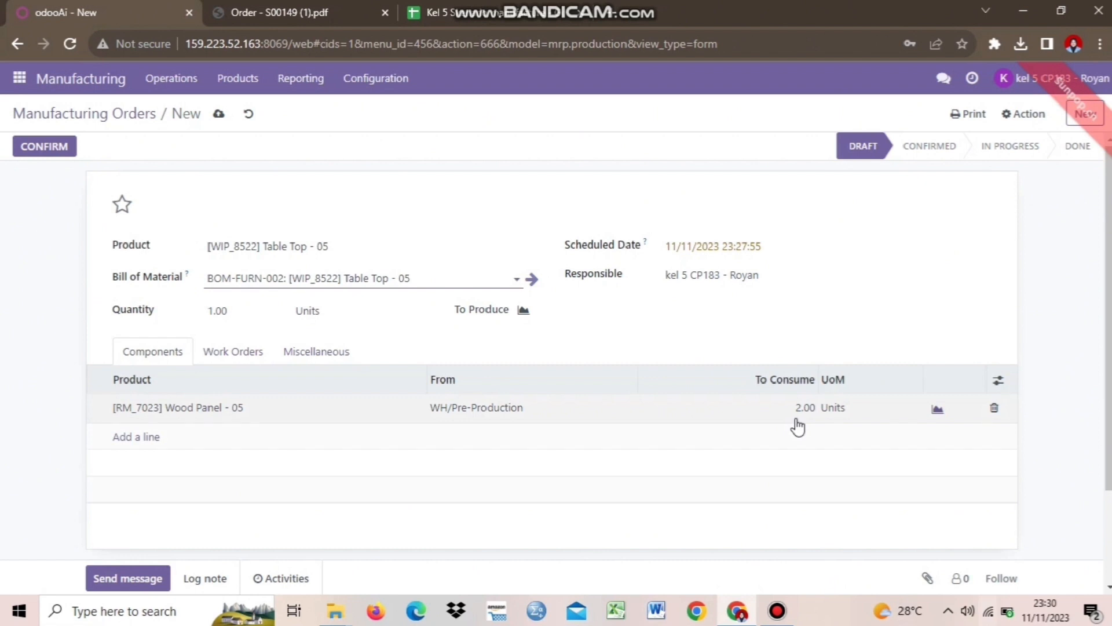
{"action": "left_click", "coordinate": [220, 115]}
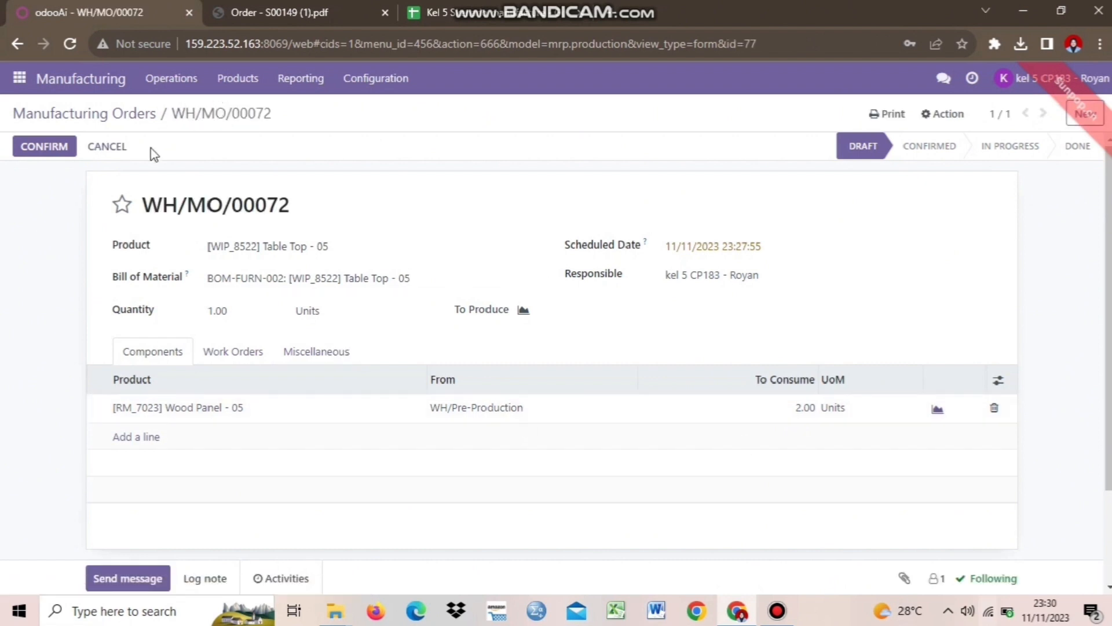
Confirm manufacturing order WH/MO/00072 so its Wood Panel - 05 component is available
{"action": "left_click", "coordinate": [46, 153]}
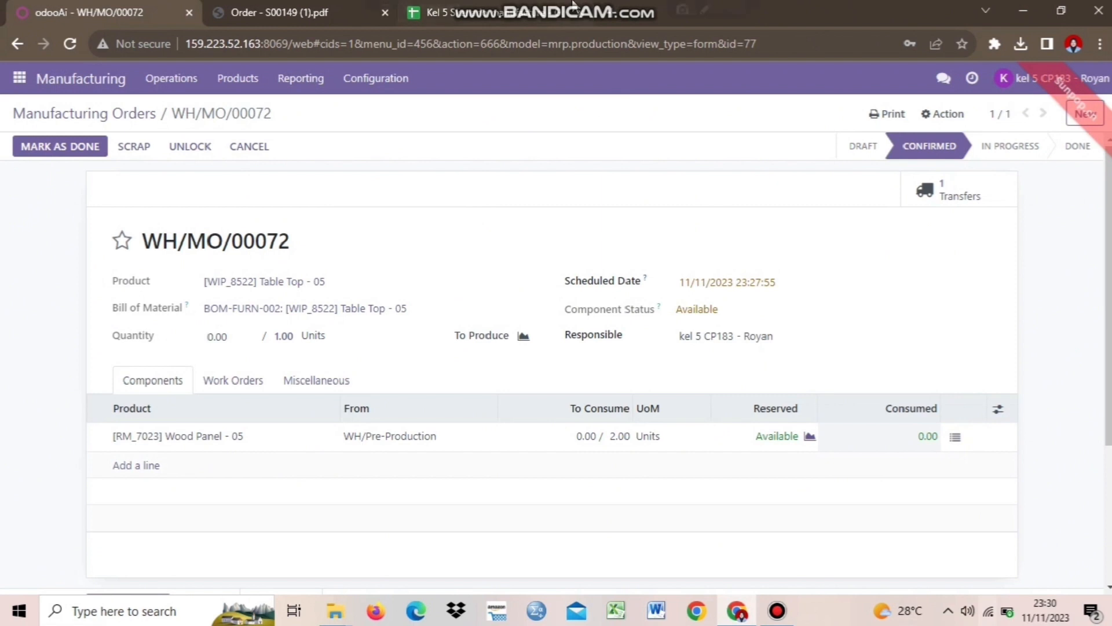
{"action": "mouse_move", "coordinate": [574, 3]}
{"action": "left_click", "coordinate": [636, 11]}
{"action": "left_click", "coordinate": [450, 12]}
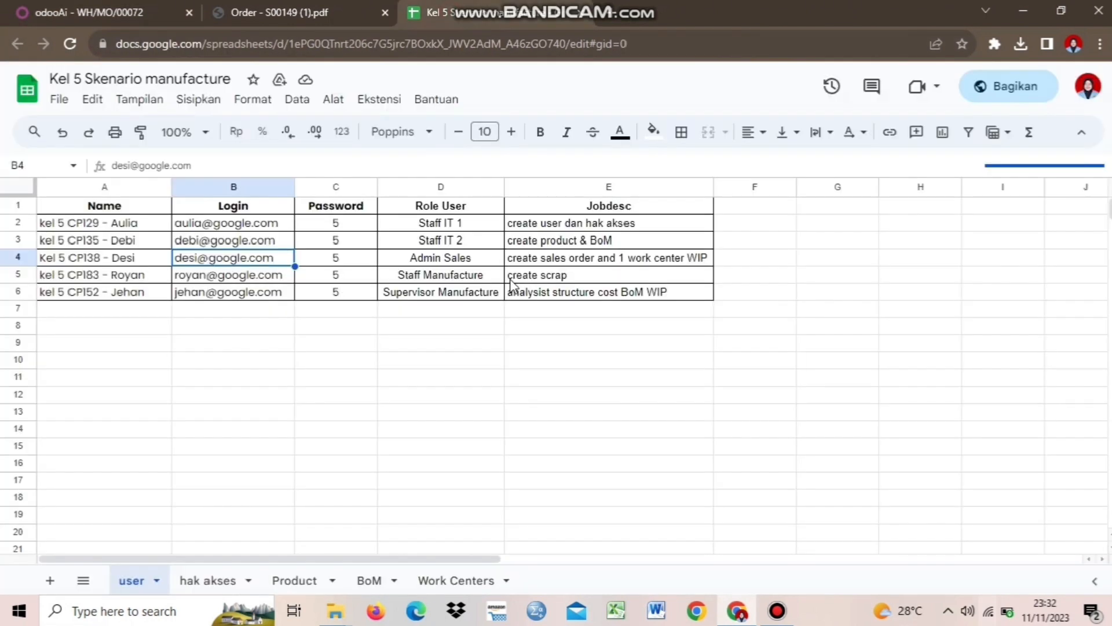
{"action": "left_click", "coordinate": [530, 282]}
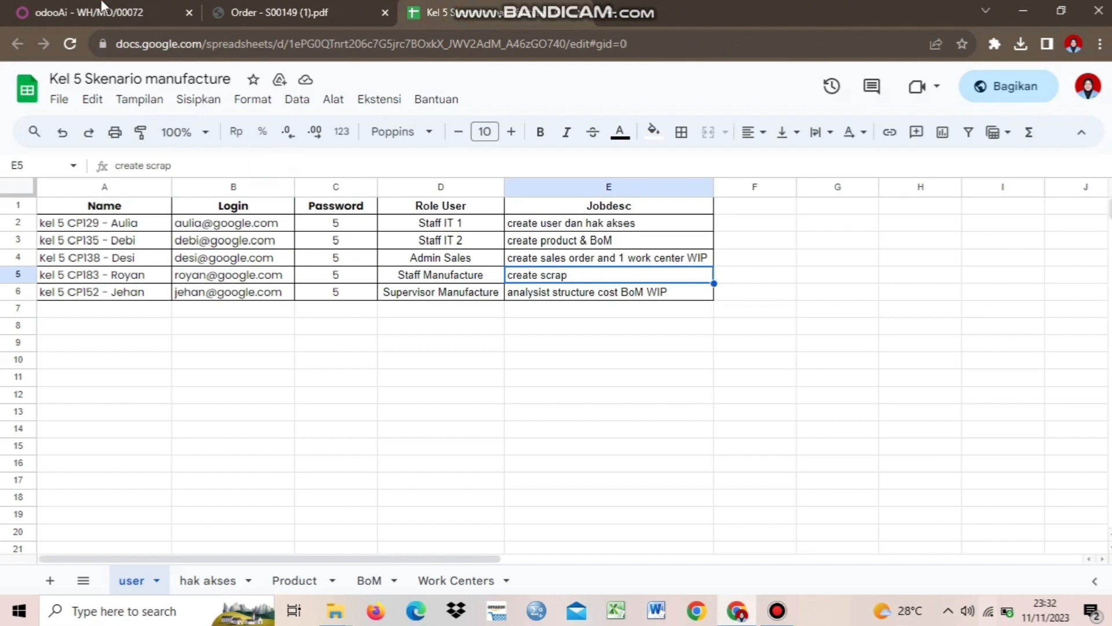
{"action": "left_click", "coordinate": [87, 11]}
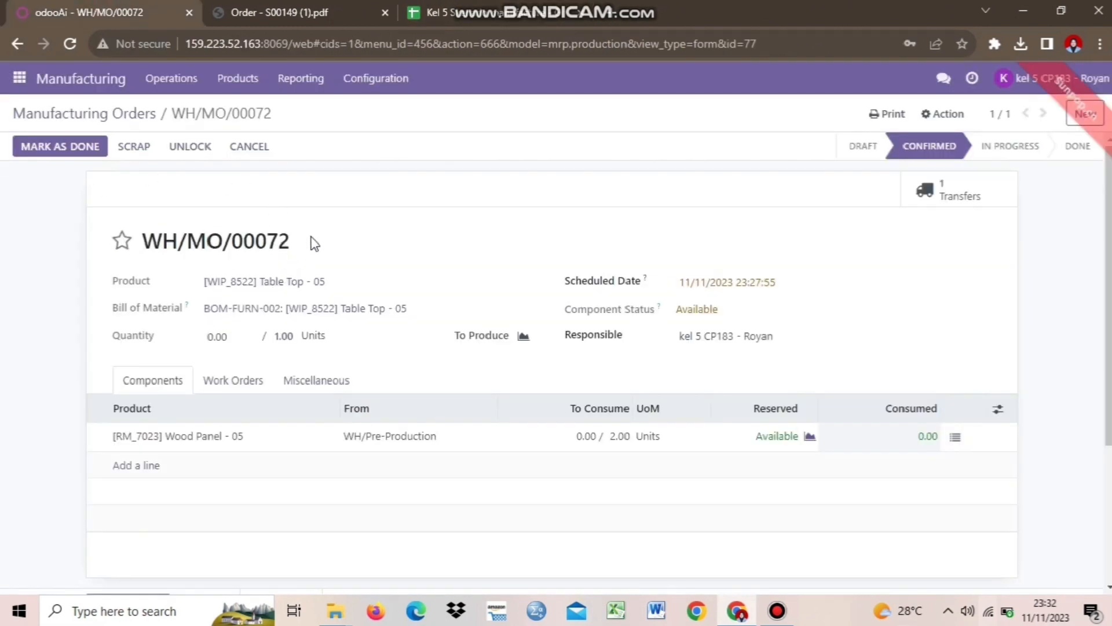
Set 2 Wood Panel - 05 as consumed and mark WH/MO/00072 done
{"action": "left_click", "coordinate": [52, 147]}
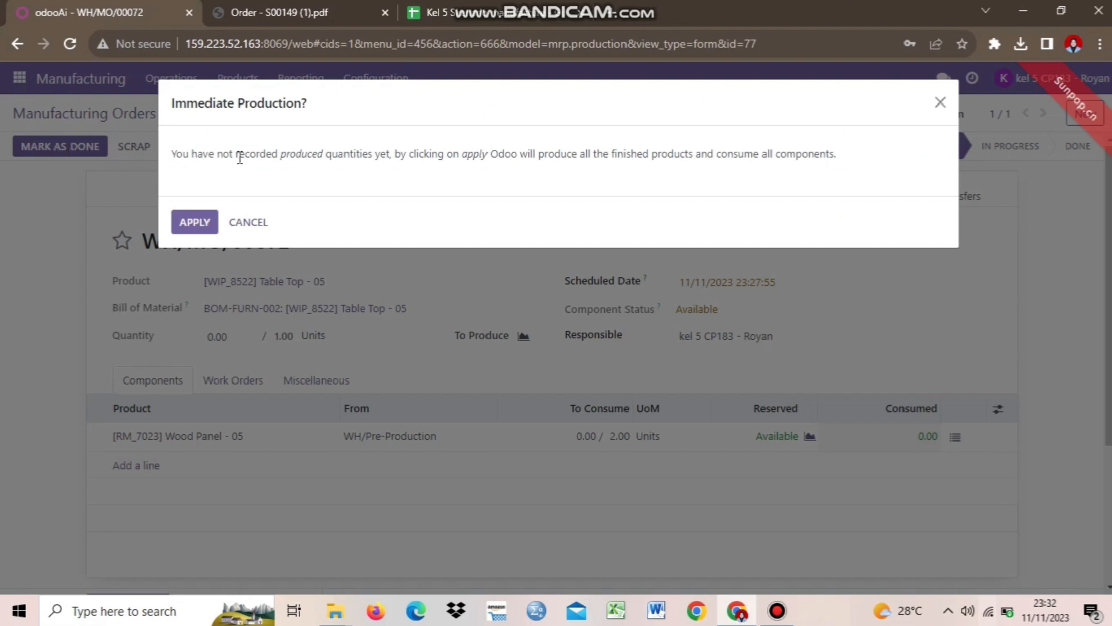
{"action": "left_click", "coordinate": [246, 222]}
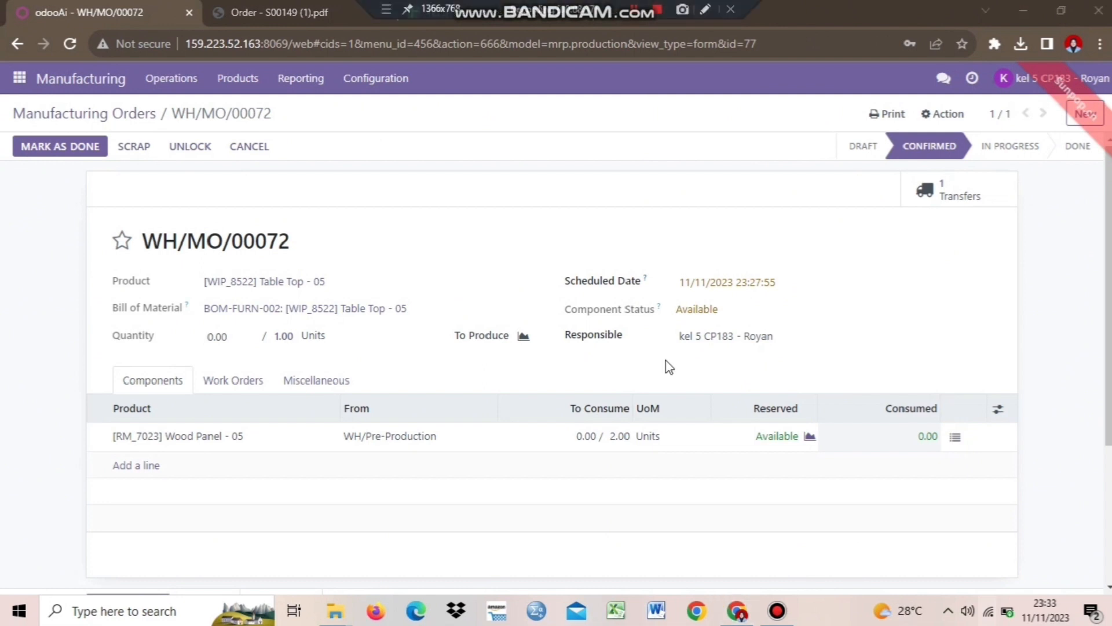
{"action": "left_click", "coordinate": [588, 437]}
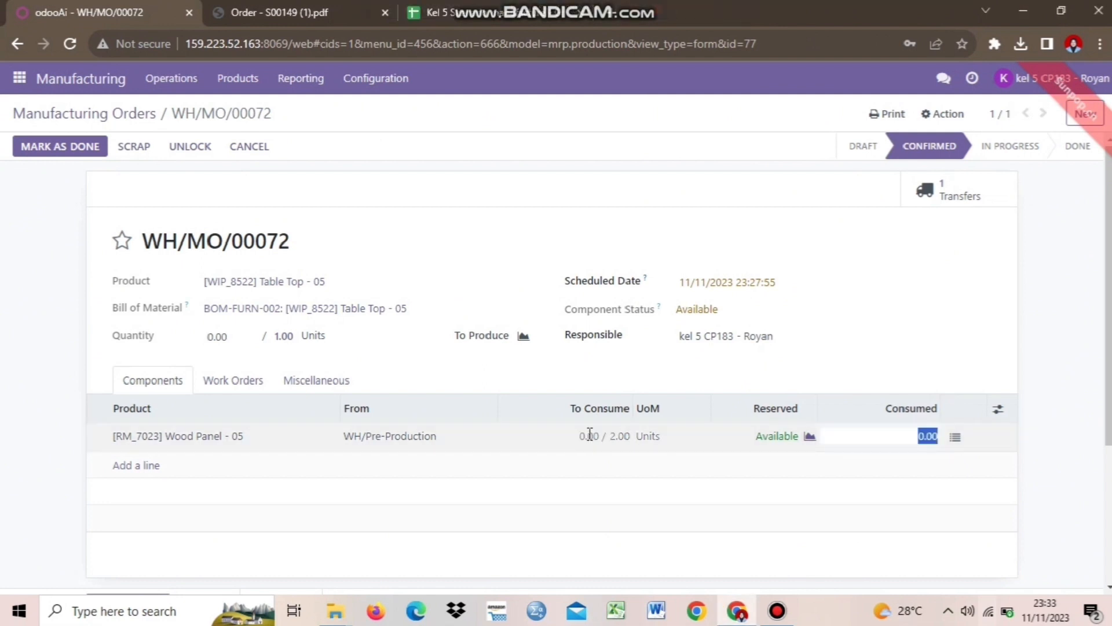
{"action": "type", "text": "2"}
{"action": "left_click", "coordinate": [912, 373]}
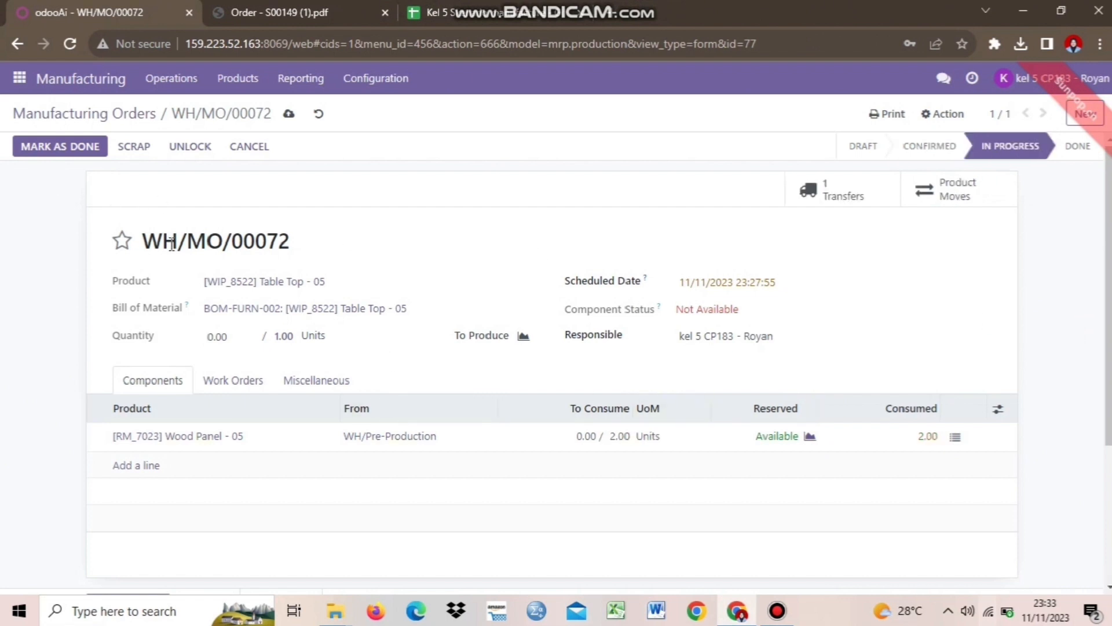
{"action": "left_click", "coordinate": [72, 153]}
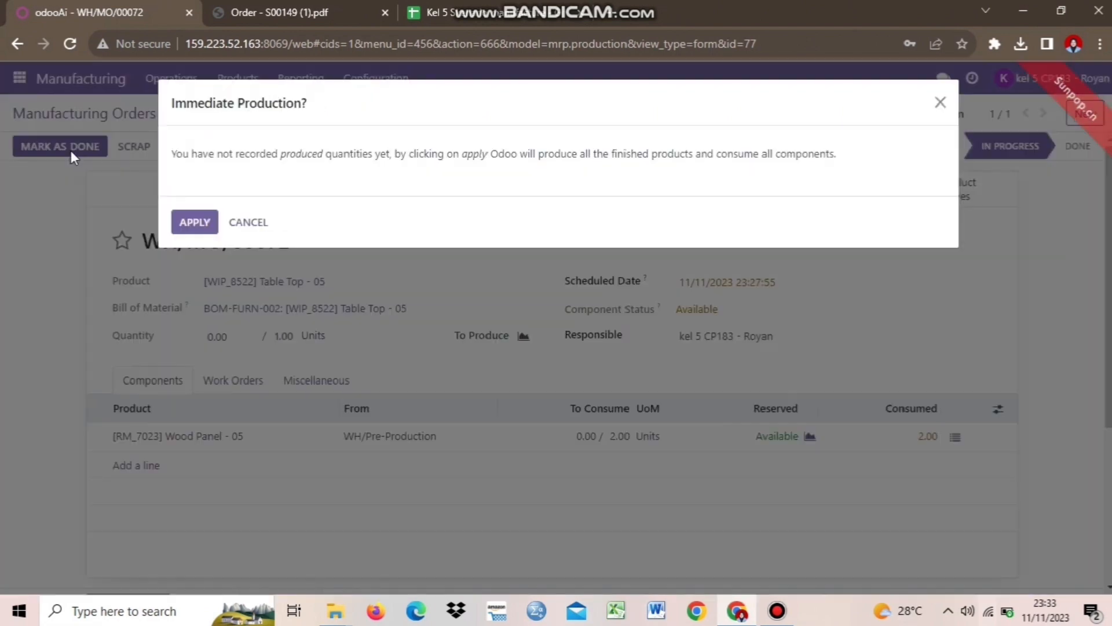
{"action": "left_click", "coordinate": [192, 226]}
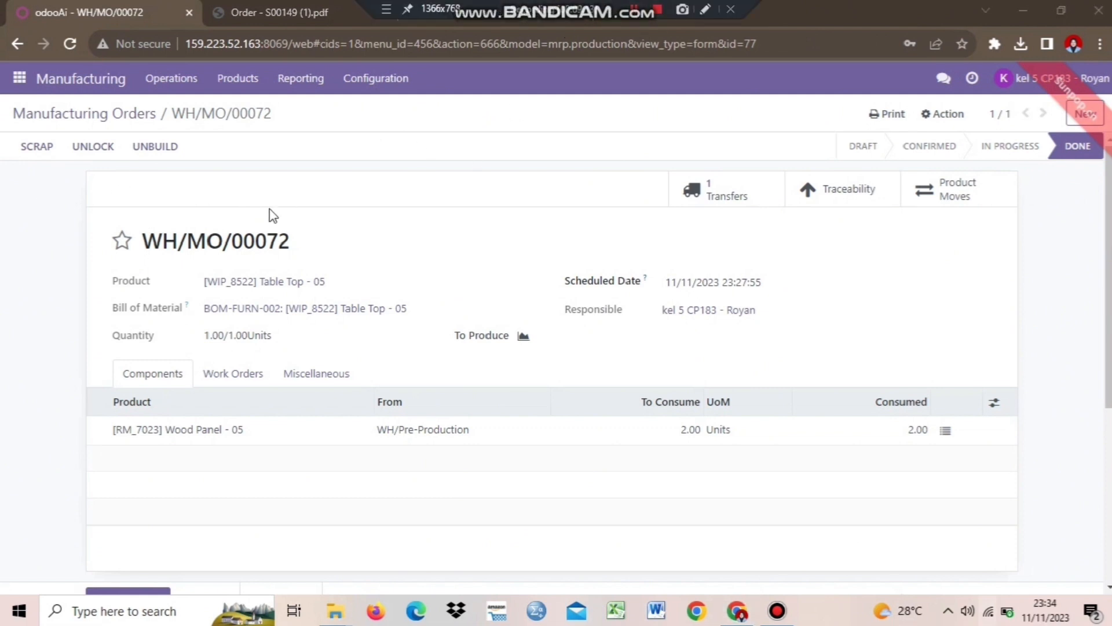
Scrap 1 unit of [WIP_8522] Table Top - 05 from the manufacturing order
{"action": "left_click", "coordinate": [42, 149]}
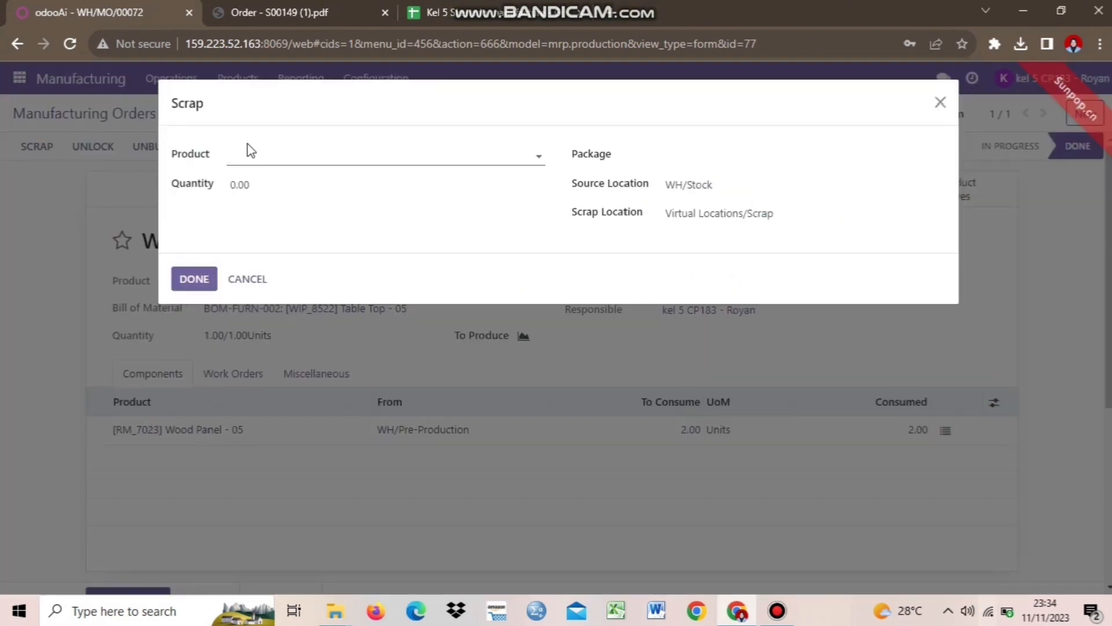
{"action": "left_click", "coordinate": [255, 155]}
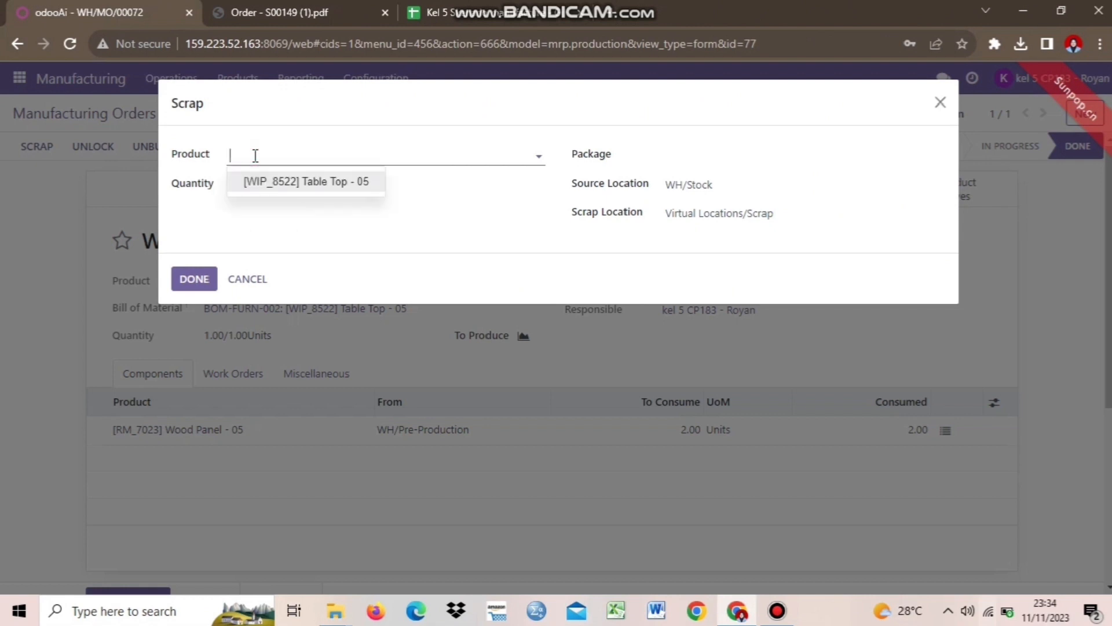
{"action": "left_click", "coordinate": [265, 182]}
{"action": "left_click", "coordinate": [276, 194]}
{"action": "key", "text": "BackSpace"}
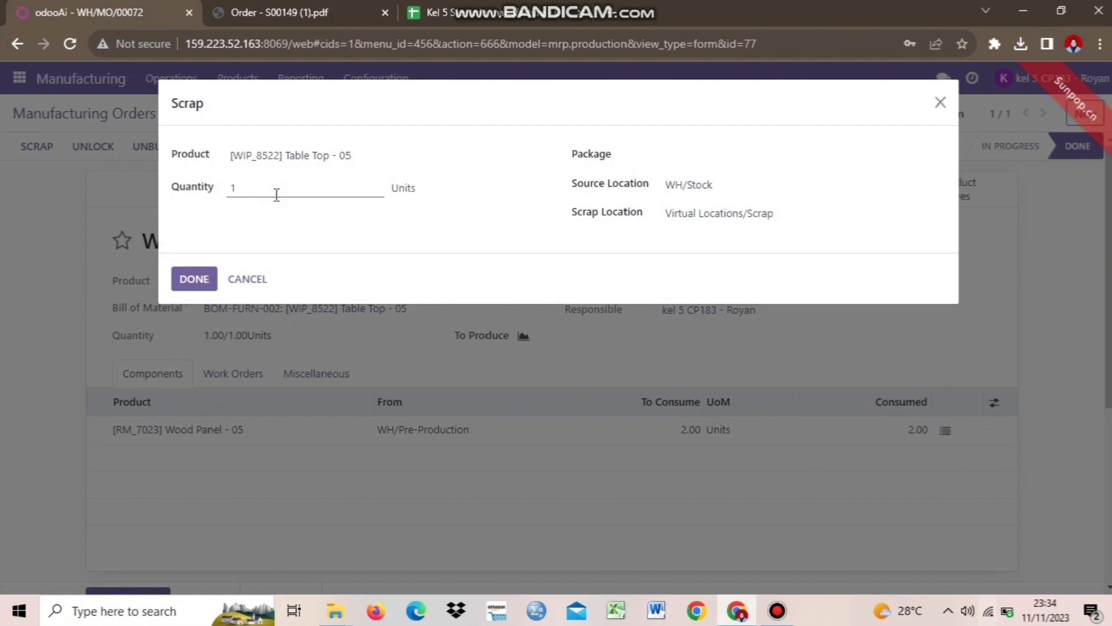
{"action": "left_click", "coordinate": [355, 238]}
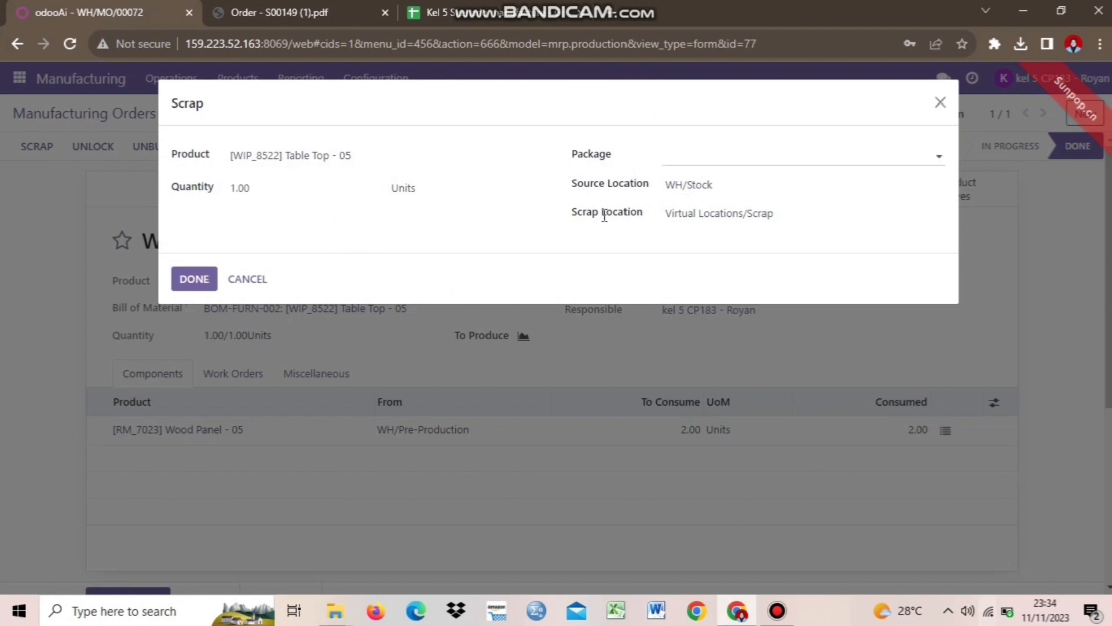
{"action": "left_click", "coordinate": [193, 282]}
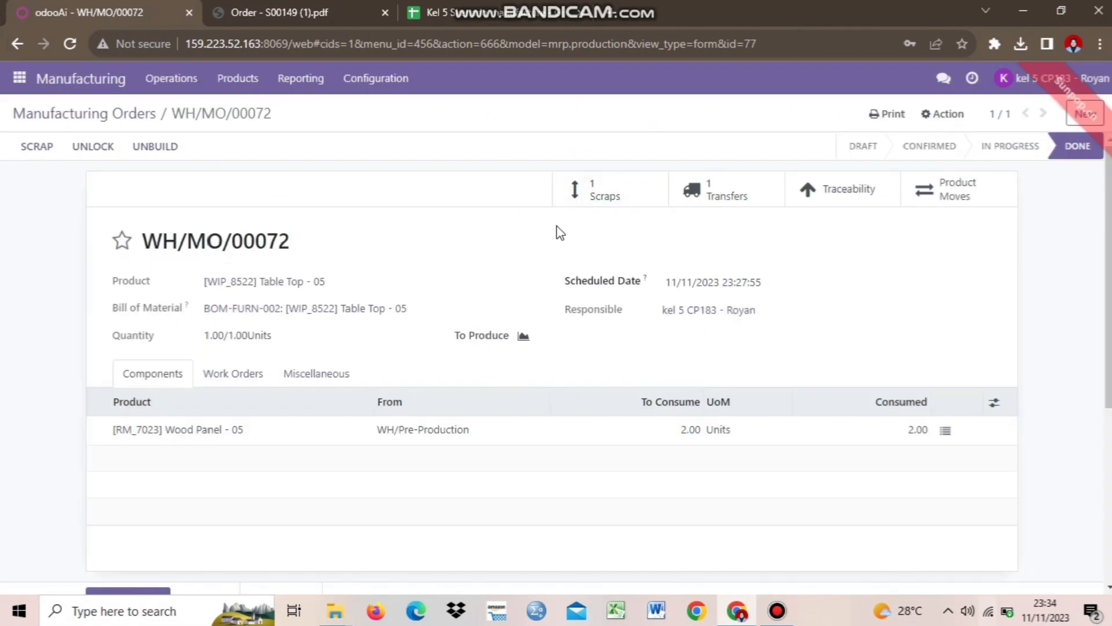
Open scrap order SP/00003 from the order's Scraps list
{"action": "left_click", "coordinate": [622, 200]}
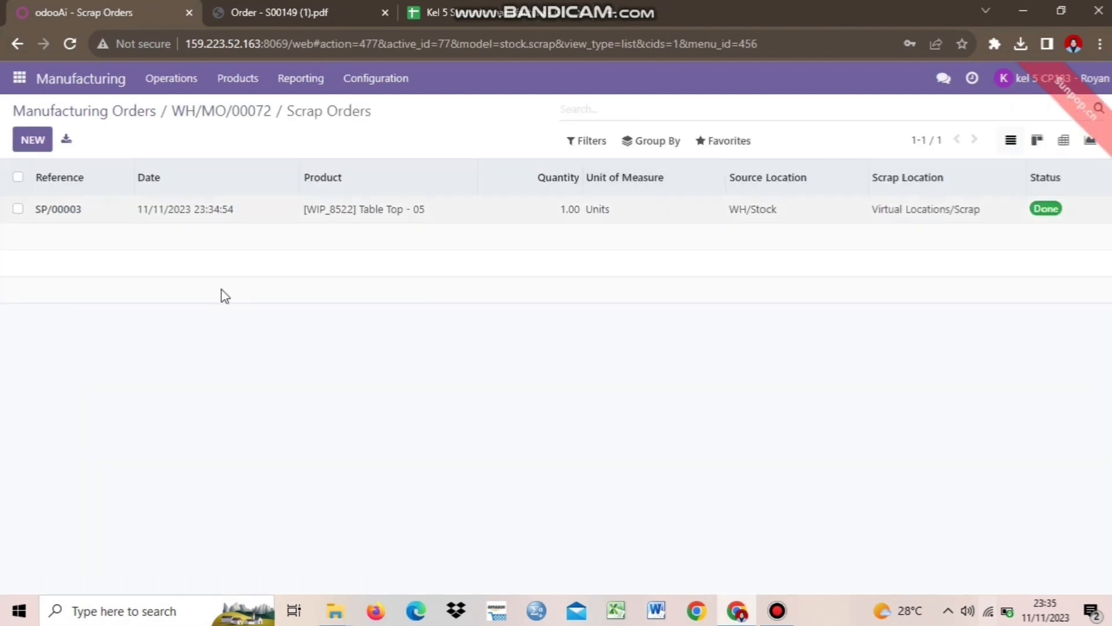
{"action": "left_click_drag", "start_coordinate": [82, 222], "coordinate": [37, 223]}
{"action": "left_click", "coordinate": [141, 225]}
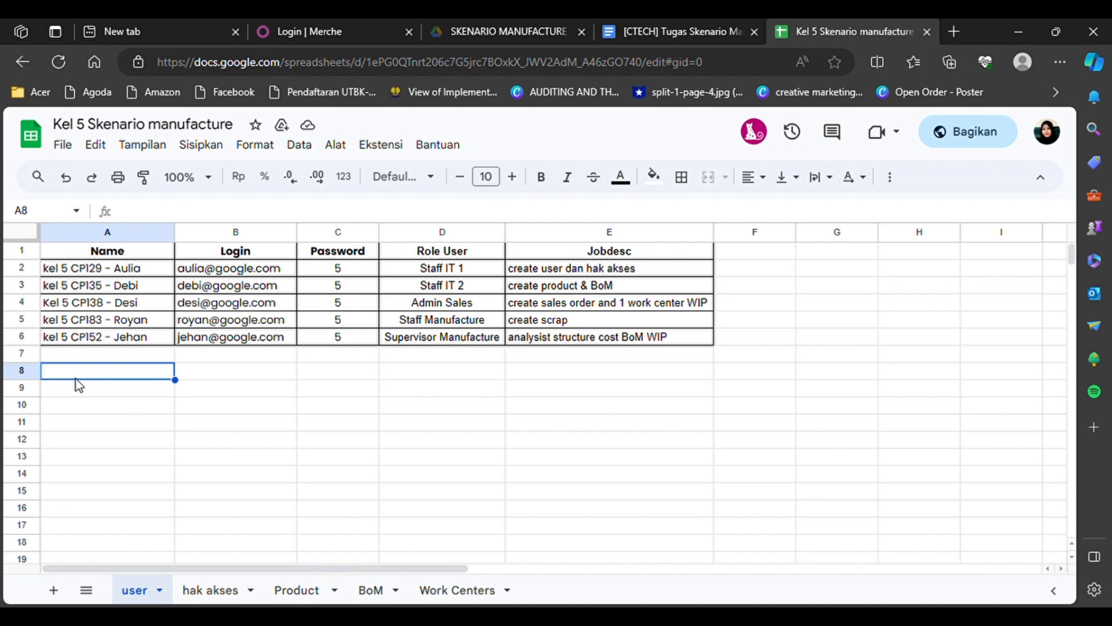
Log in to Odoo with the supervisor manufacture account's e-mail and password
{"action": "left_click", "coordinate": [325, 21]}
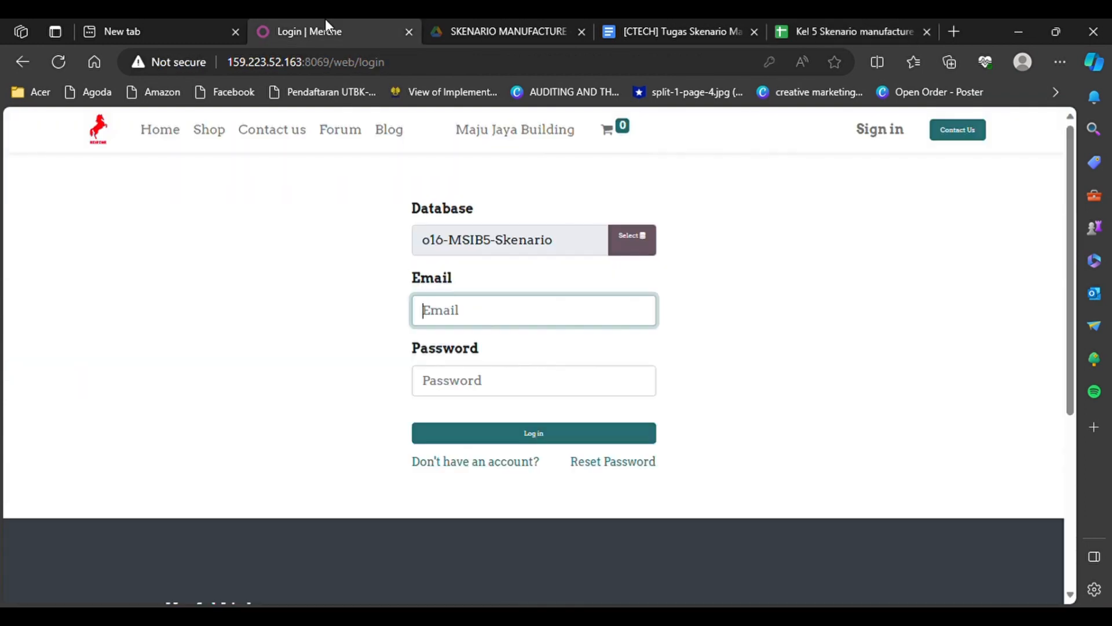
{"action": "key", "text": "ctrl+v"}
{"action": "left_click", "coordinate": [318, 323]}
{"action": "left_click", "coordinate": [451, 384]}
{"action": "type", "text": "a"}
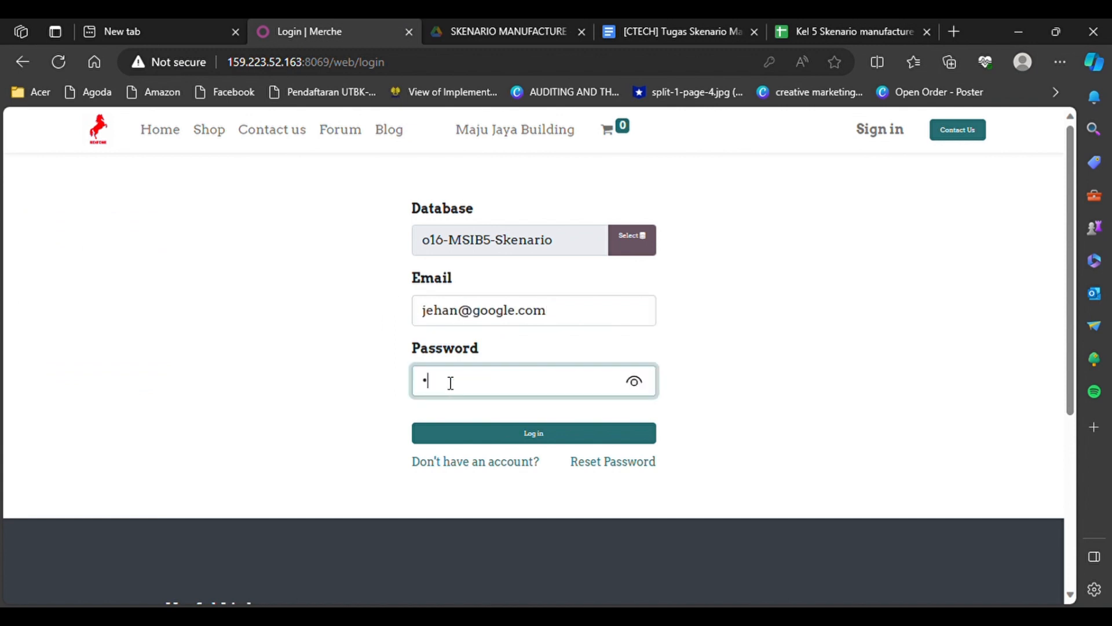
{"action": "left_click", "coordinate": [513, 444]}
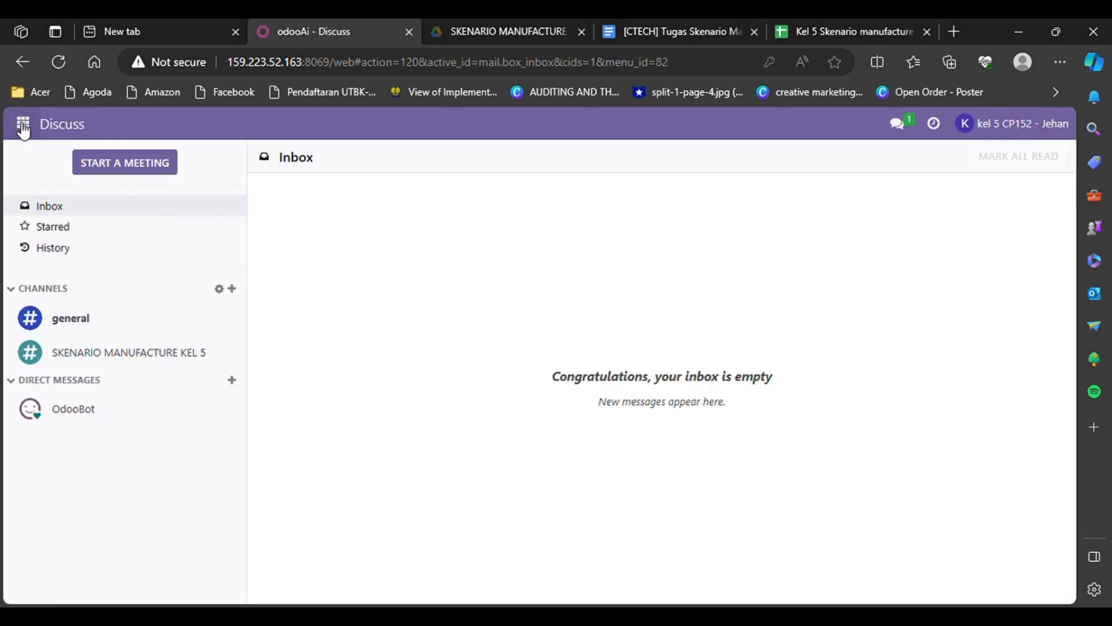
Open the Manufacturing app's products menu
{"action": "left_click", "coordinate": [23, 124]}
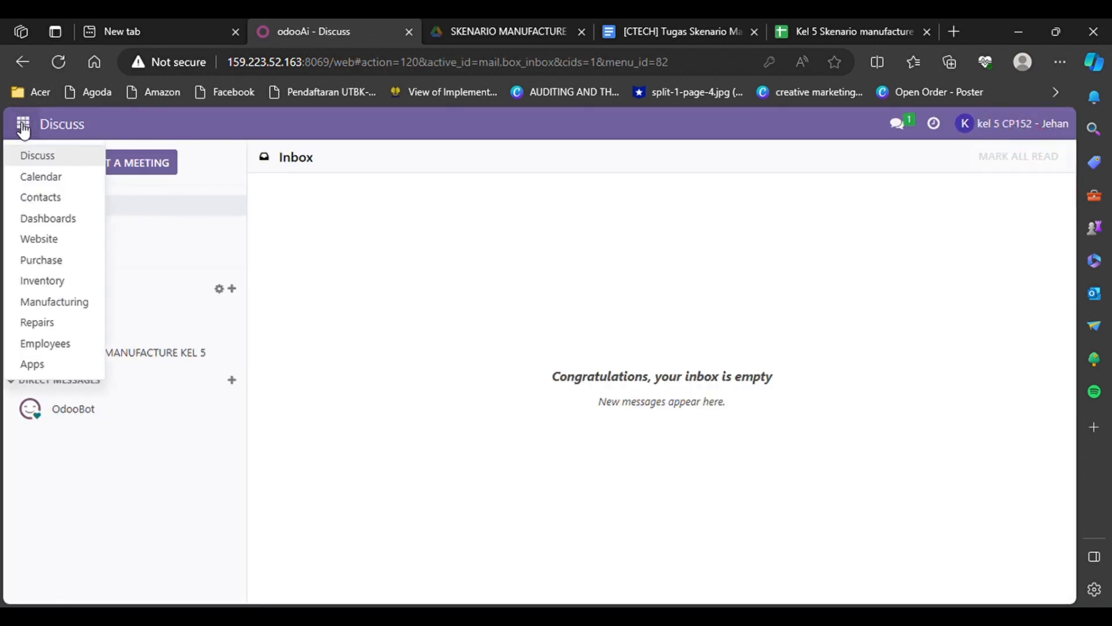
{"action": "left_click", "coordinate": [36, 302]}
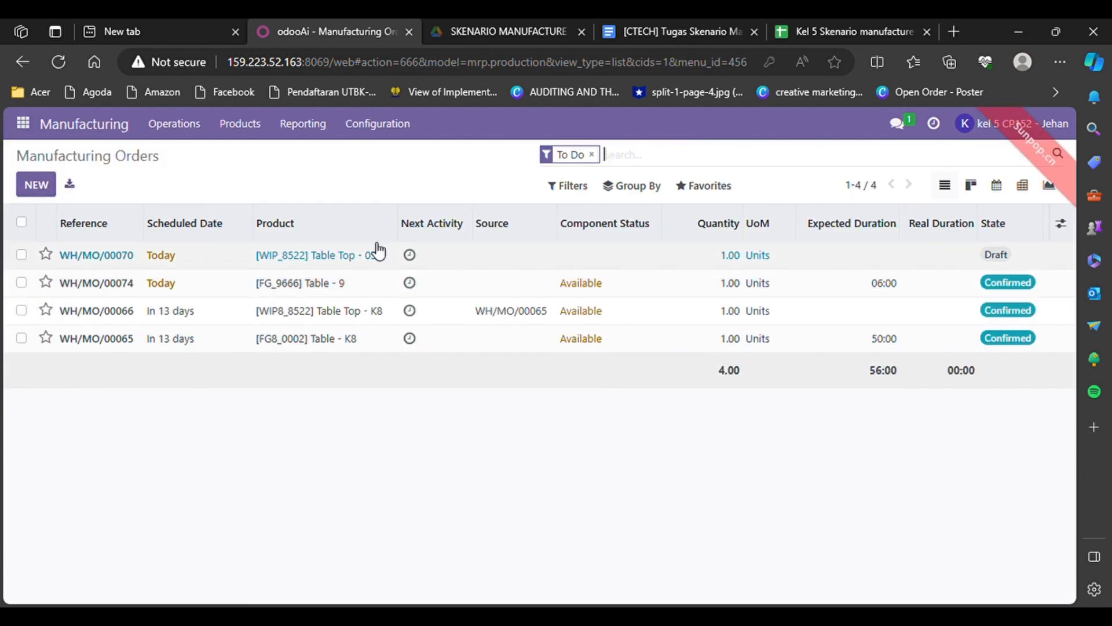
{"action": "left_click", "coordinate": [255, 124]}
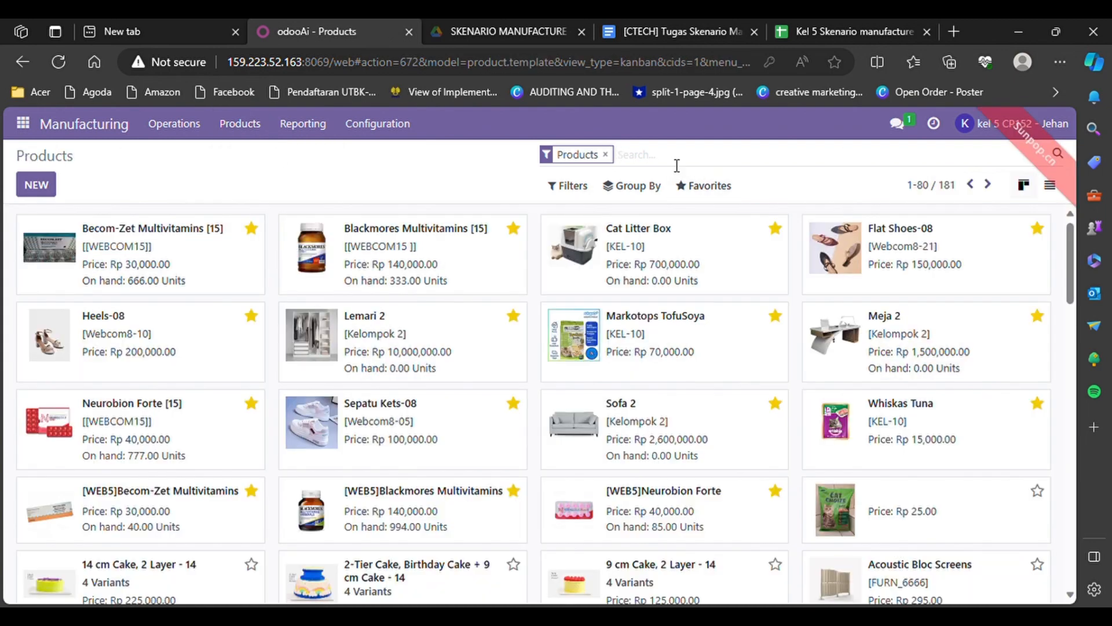
Search WIP and open [WIP_8522] Table Top - 05's inventory routes
{"action": "type", "text": "WIP"}
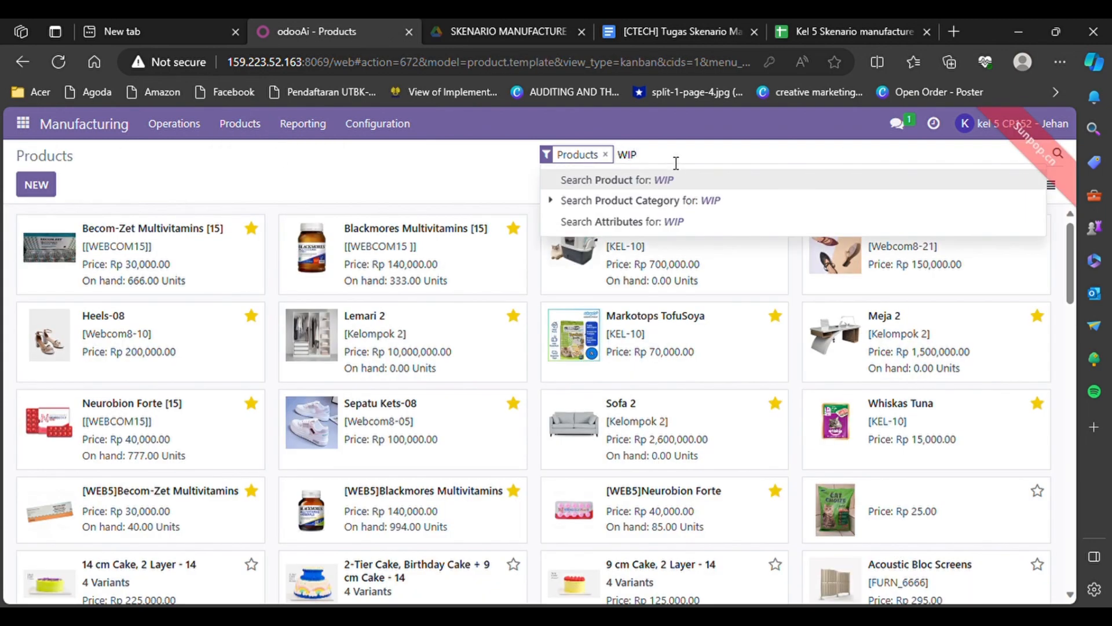
{"action": "key", "text": "Return"}
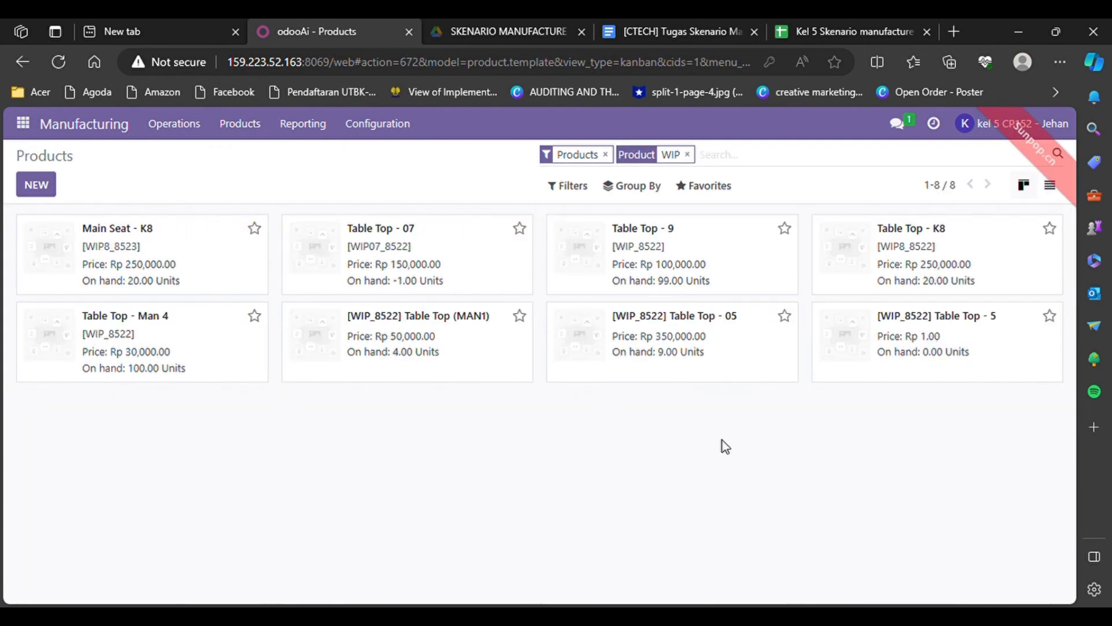
{"action": "left_click", "coordinate": [601, 337]}
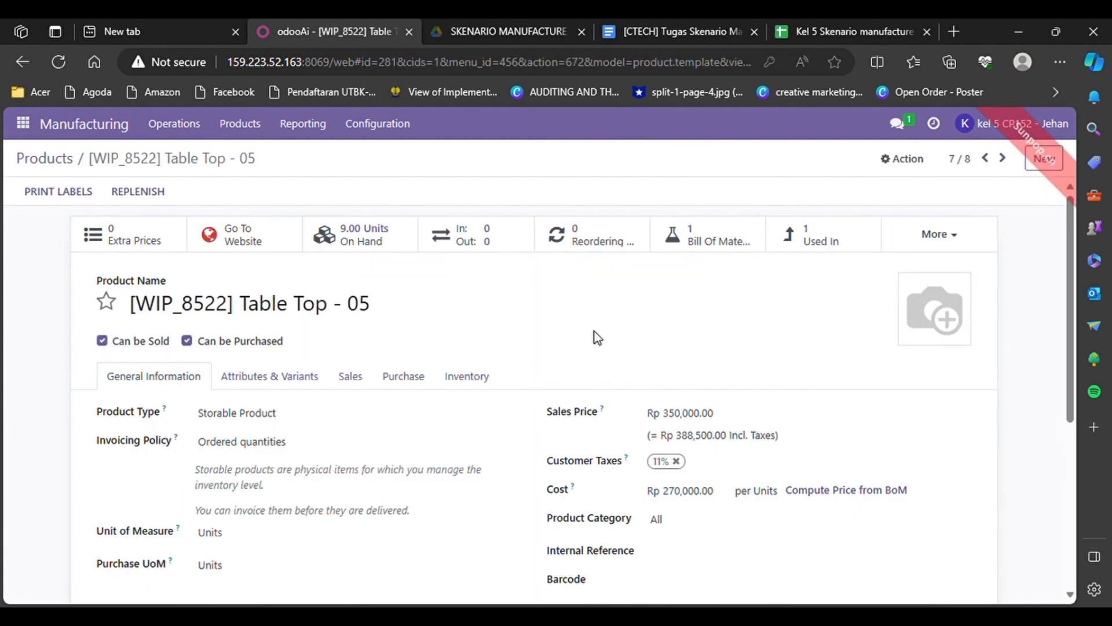
{"action": "scroll", "coordinate": [311, 398], "scroll_direction": "down", "scroll_amount": 1}
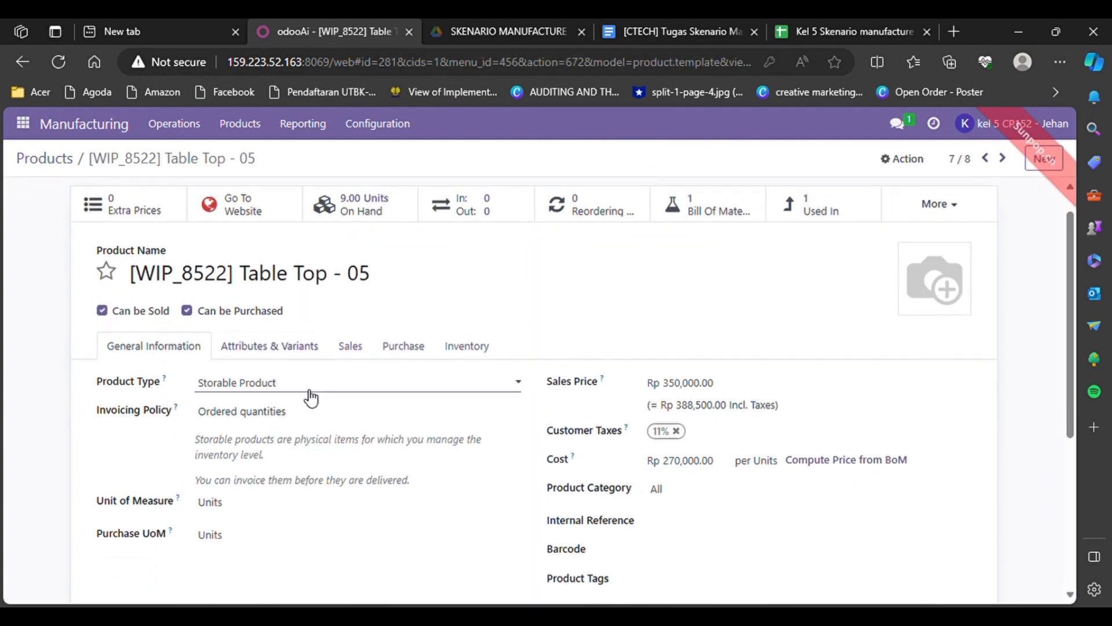
{"action": "left_click", "coordinate": [471, 351]}
{"action": "scroll", "coordinate": [464, 350], "scroll_direction": "down", "scroll_amount": 2}
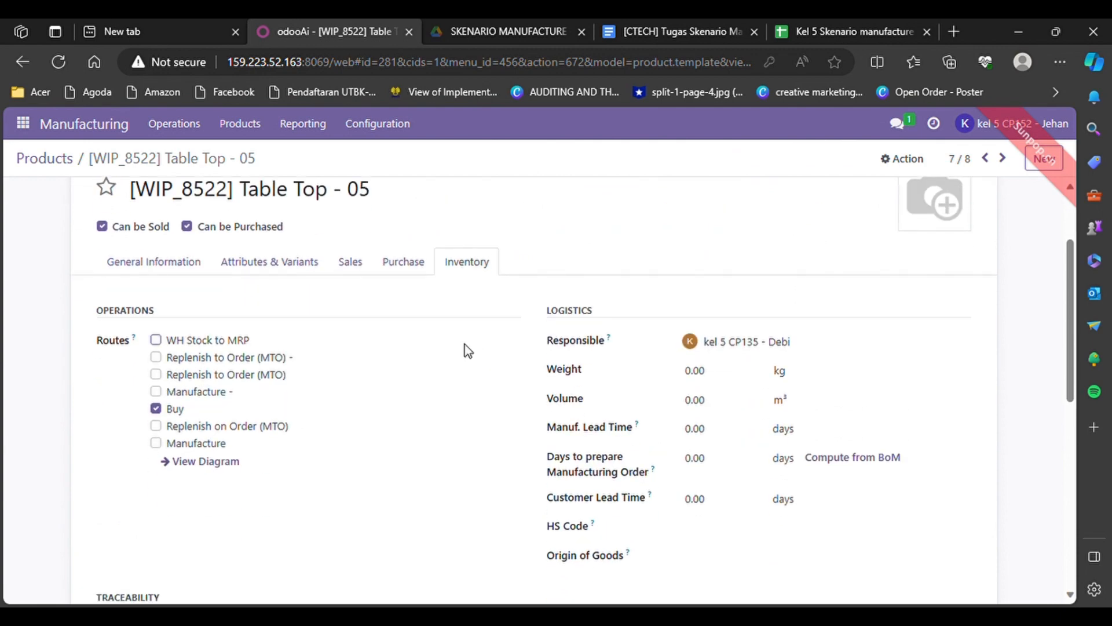
Tick Replenish to Order (MTO) and Manufacture routes and untick Buy
{"action": "left_click", "coordinate": [156, 374]}
{"action": "left_click", "coordinate": [155, 443]}
{"action": "left_click", "coordinate": [157, 408]}
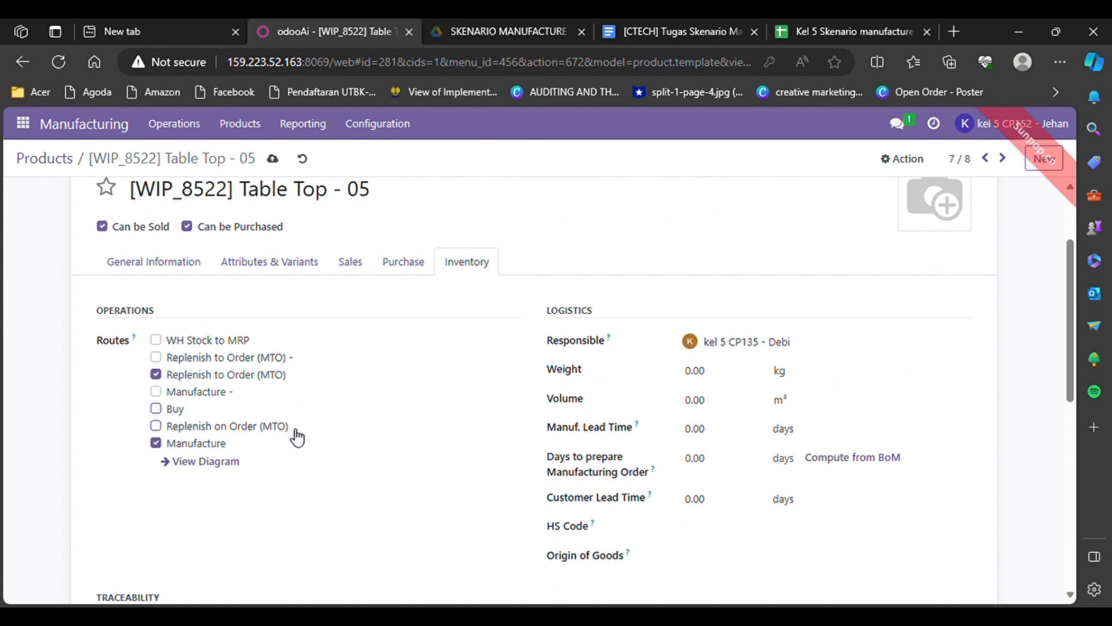
{"action": "scroll", "coordinate": [417, 513], "scroll_direction": "down", "scroll_amount": 4}
{"action": "scroll", "coordinate": [422, 514], "scroll_direction": "up", "scroll_amount": 6}
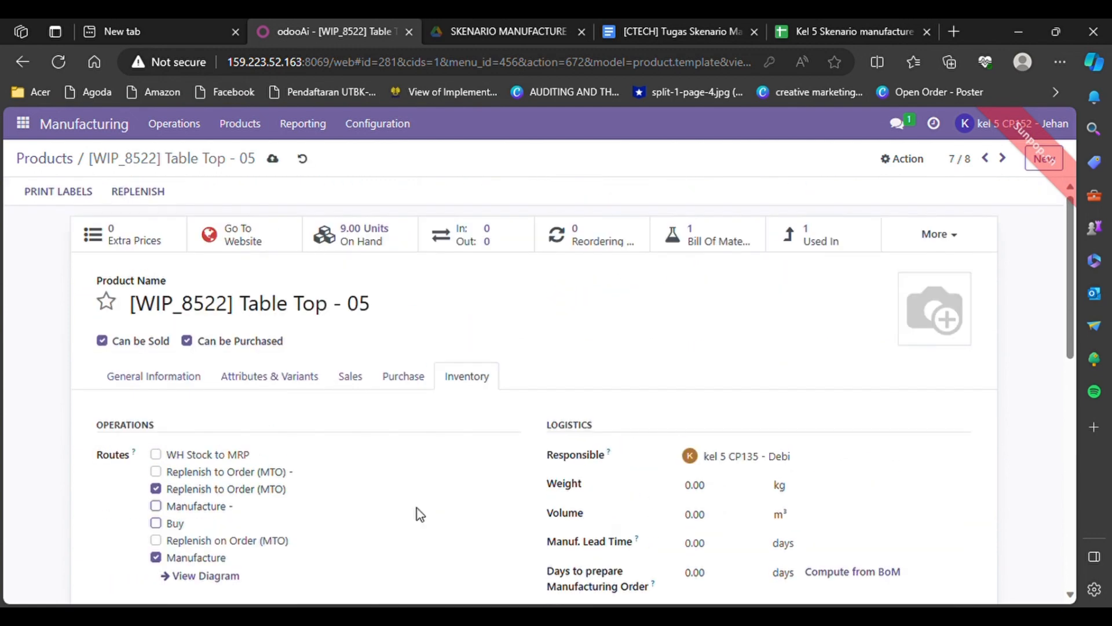
{"action": "scroll", "coordinate": [417, 514], "scroll_direction": "down", "scroll_amount": 1}
{"action": "left_click", "coordinate": [302, 158]}
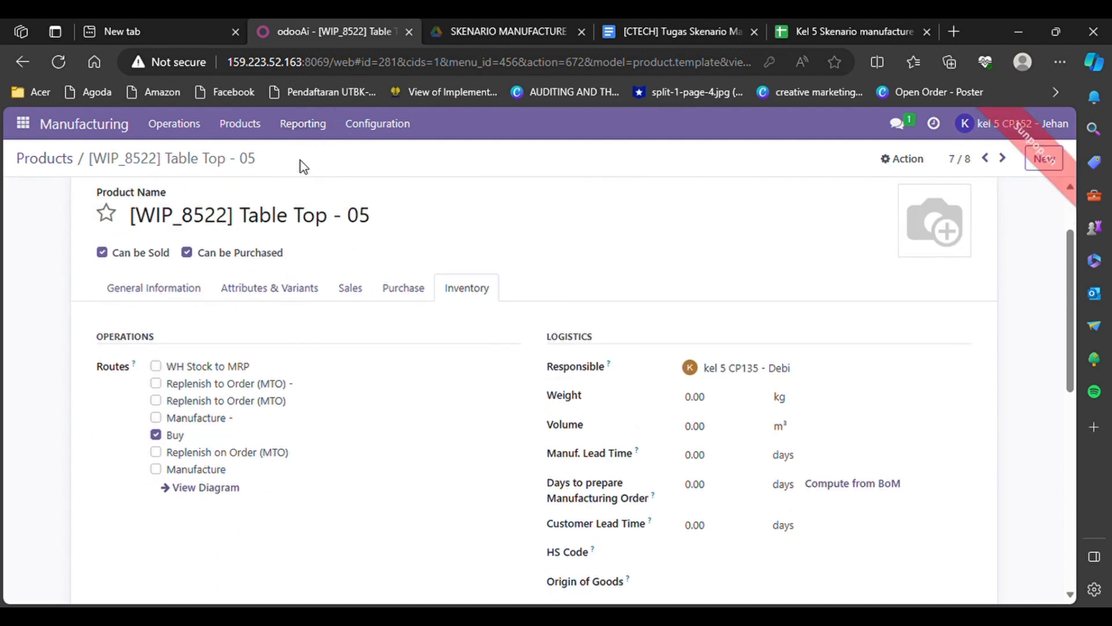
{"action": "left_click", "coordinate": [155, 400]}
{"action": "left_click", "coordinate": [156, 468]}
{"action": "left_click", "coordinate": [156, 434]}
{"action": "scroll", "coordinate": [259, 491], "scroll_direction": "down", "scroll_amount": 10}
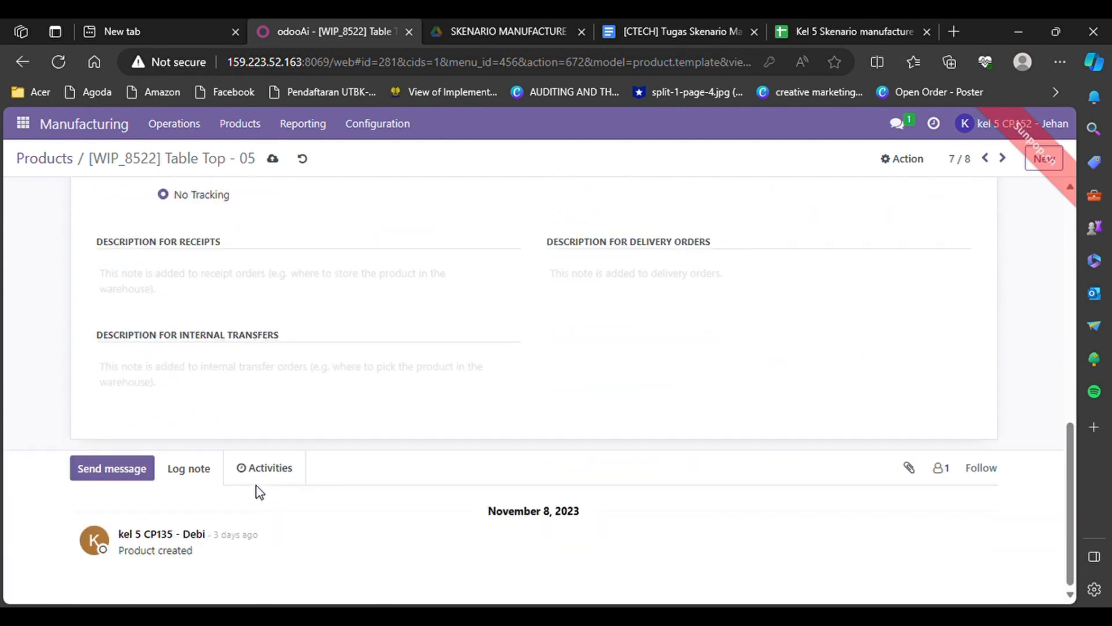
{"action": "scroll", "coordinate": [259, 491], "scroll_direction": "up", "scroll_amount": 10}
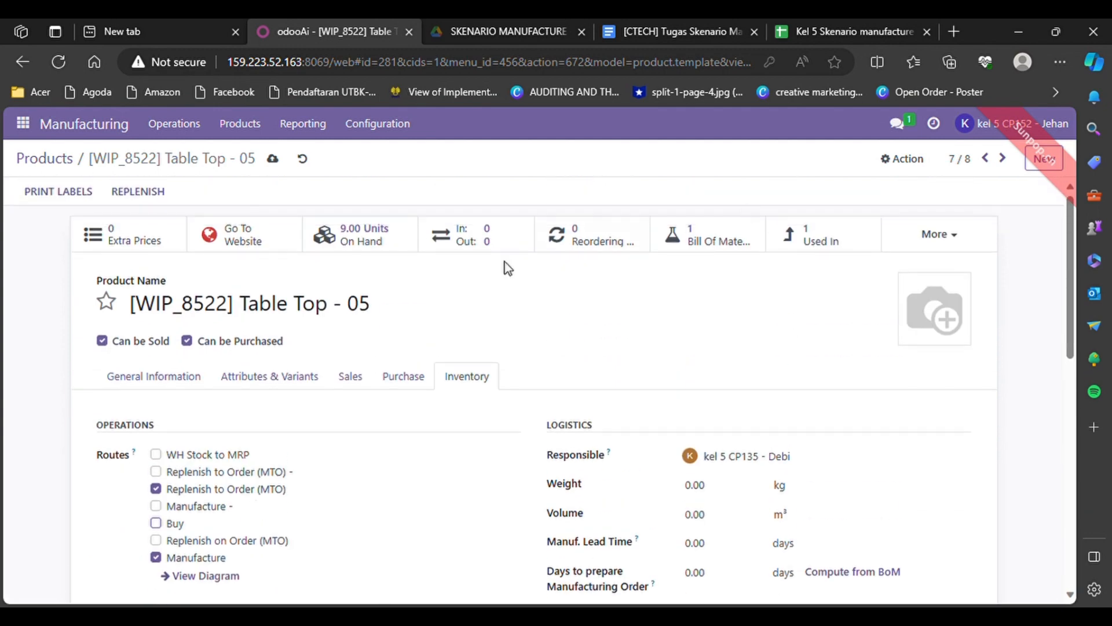
Review the product's tabs and return to the Products catalogue
{"action": "left_click", "coordinate": [173, 383]}
{"action": "left_click", "coordinate": [459, 374]}
{"action": "left_click", "coordinate": [255, 124]}
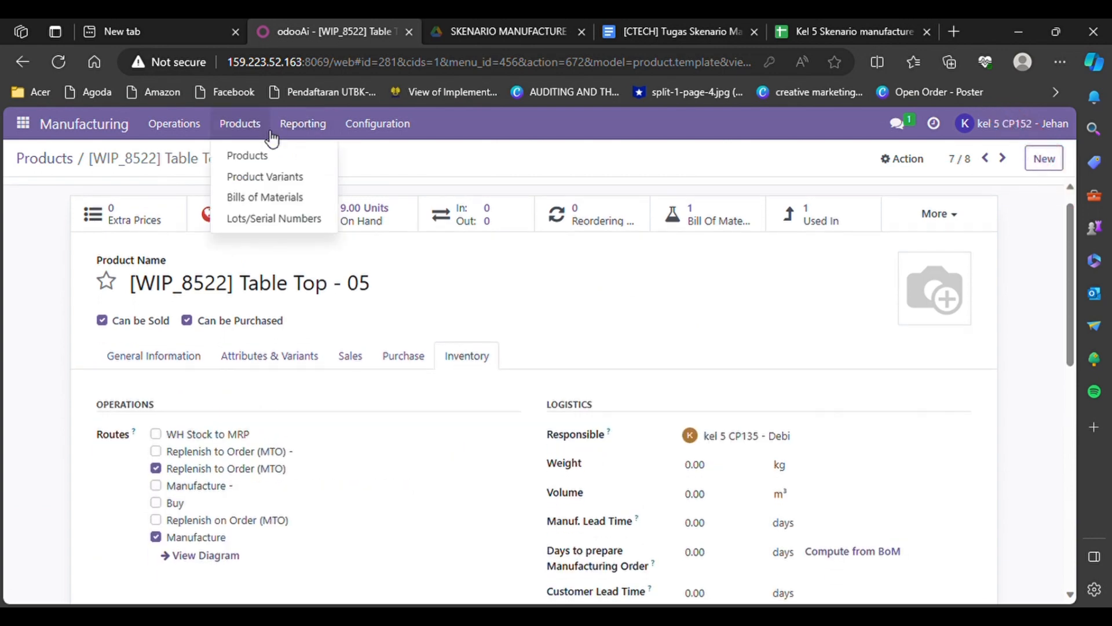
{"action": "left_click", "coordinate": [263, 156]}
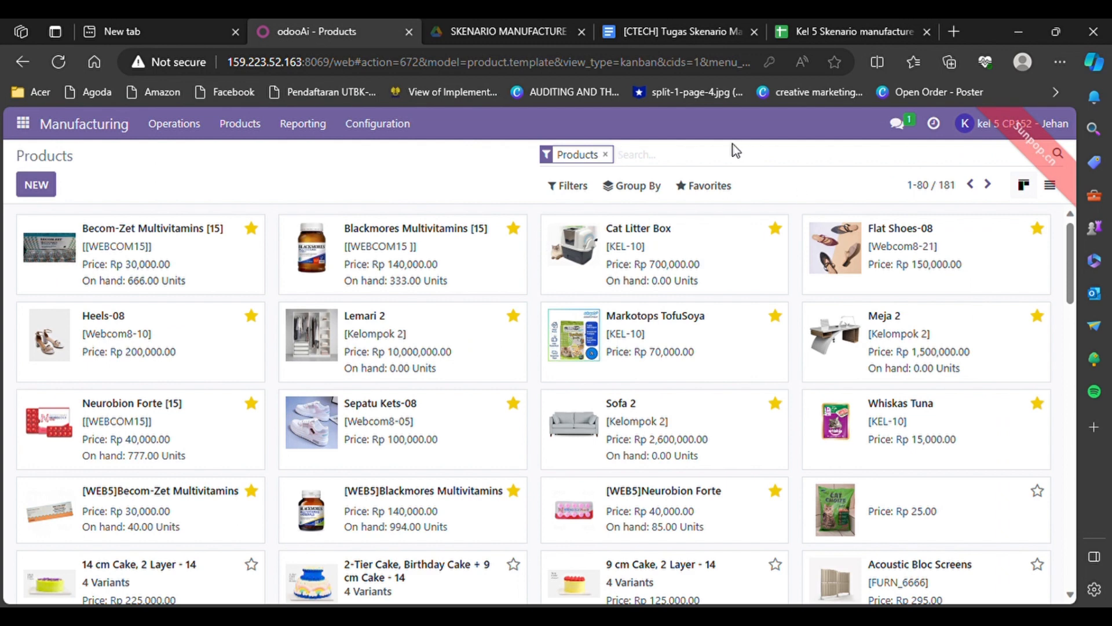
Search FG, open [KL05]FG_78286 Table Kit, and add the Replenish to Order (MTO) route
{"action": "left_click", "coordinate": [695, 165]}
{"action": "type", "text": "F"}
{"action": "type", "text": "G"}
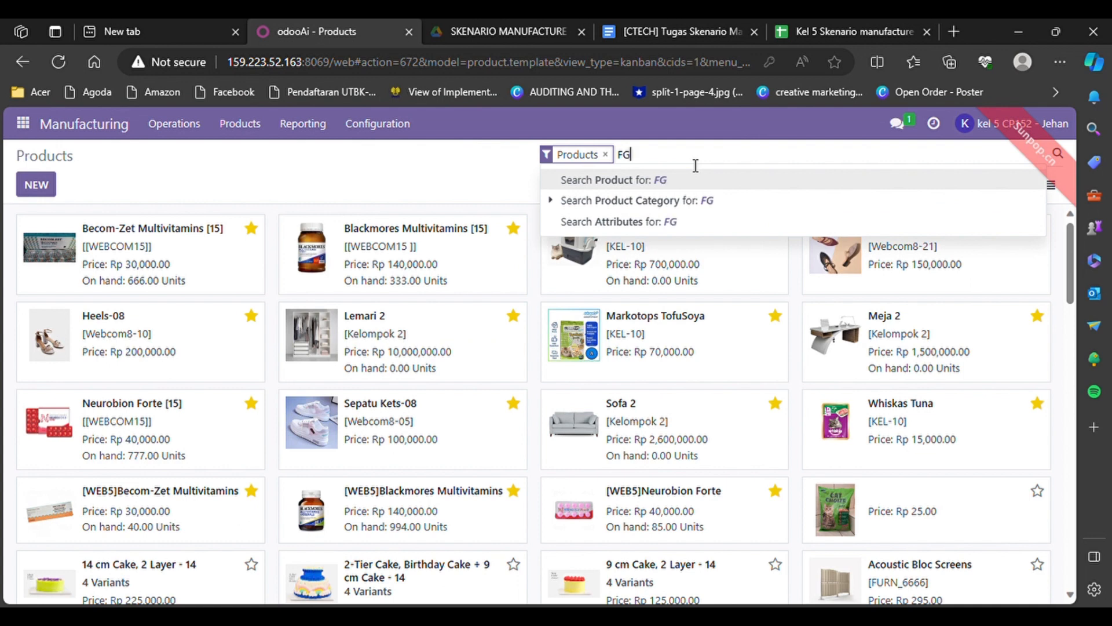
{"action": "key", "text": "Return"}
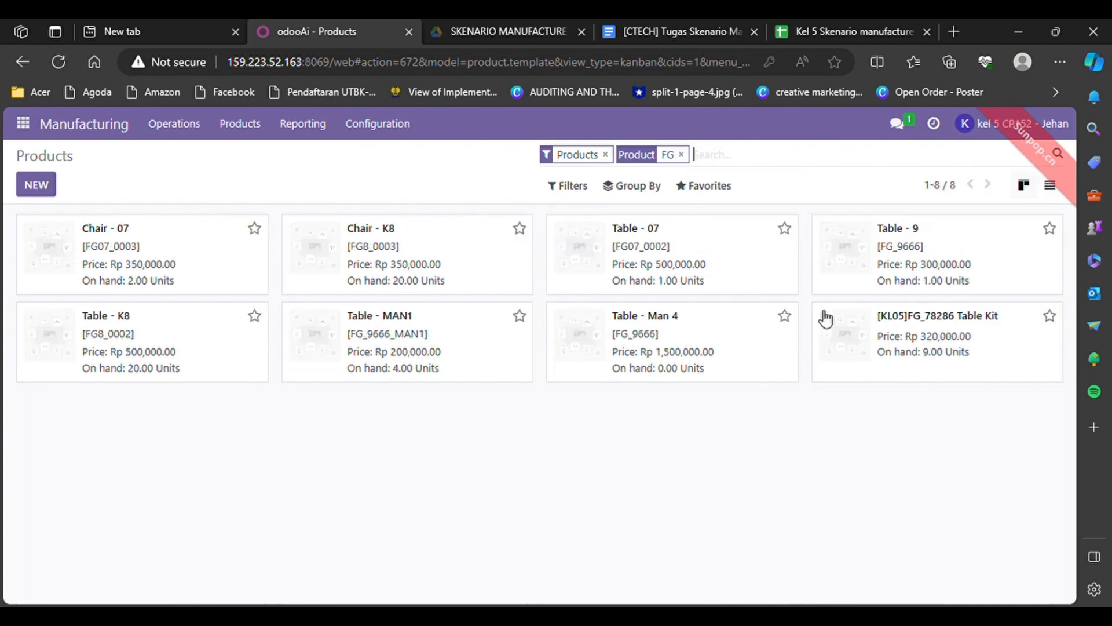
{"action": "left_click", "coordinate": [857, 335]}
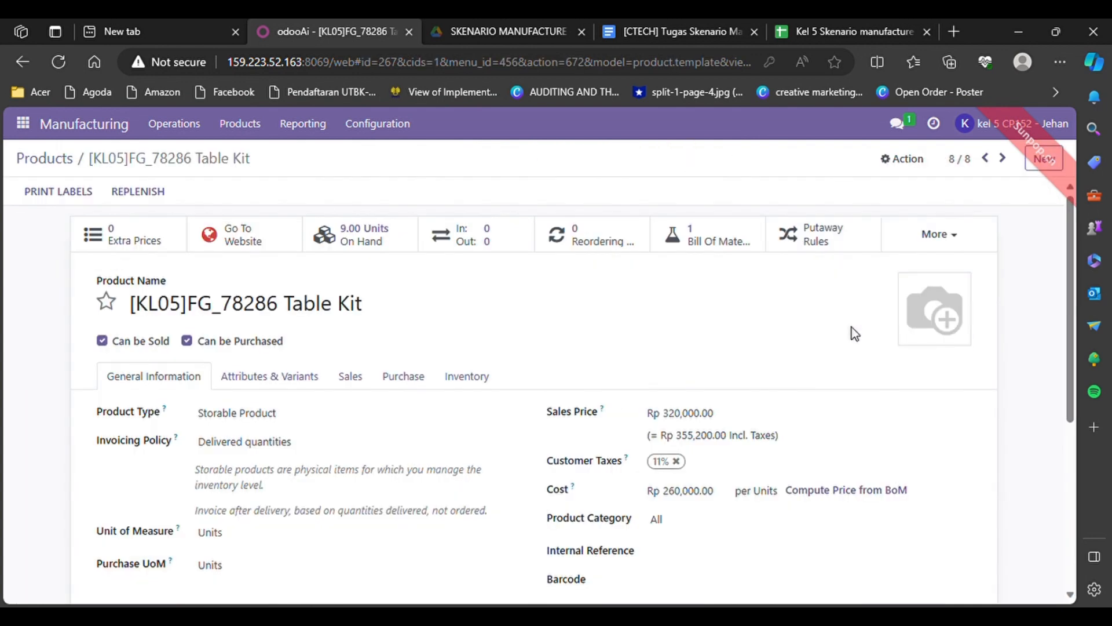
{"action": "scroll", "coordinate": [611, 401], "scroll_direction": "down", "scroll_amount": 2}
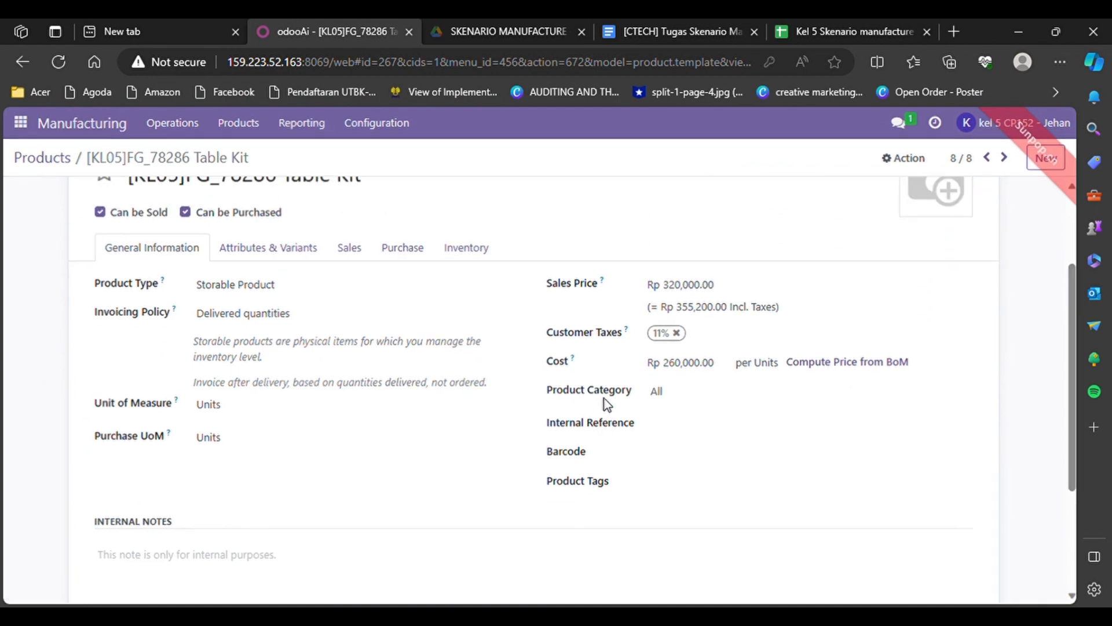
{"action": "left_click", "coordinate": [479, 248]}
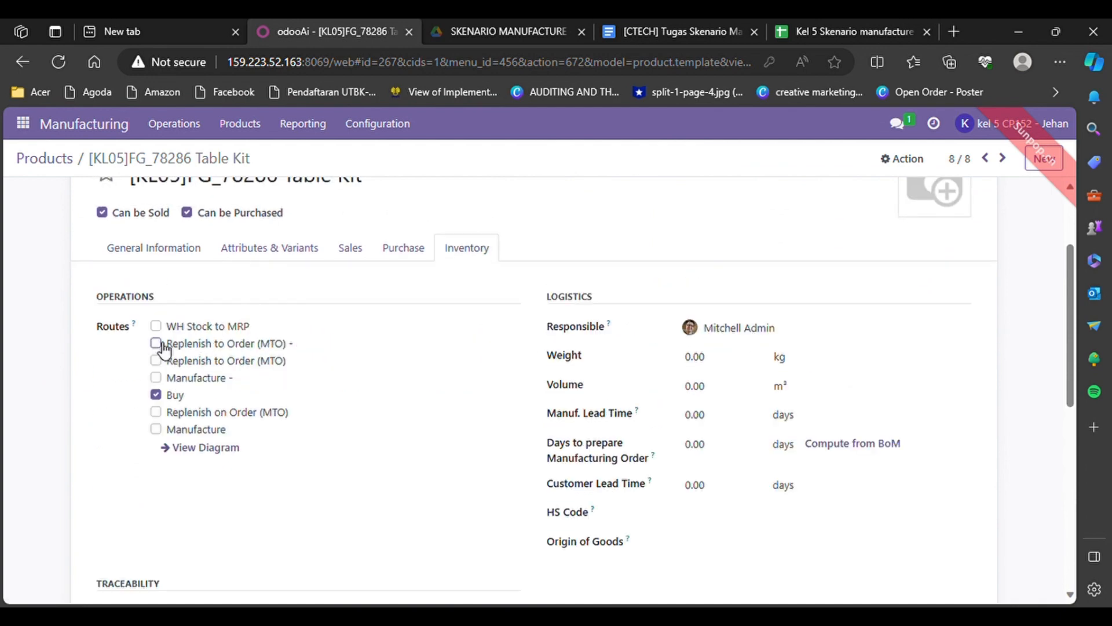
{"action": "left_click", "coordinate": [155, 360]}
Return to the full Products catalogue via Products > Products
{"action": "scroll", "coordinate": [219, 339], "scroll_direction": "up", "scroll_amount": 3}
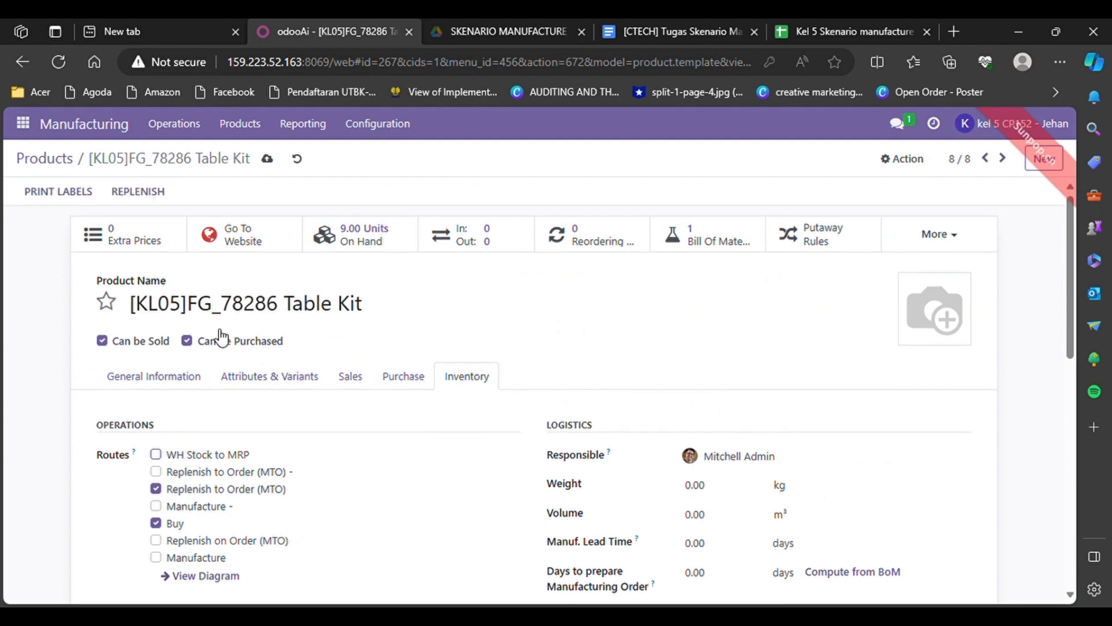
{"action": "left_click", "coordinate": [252, 132]}
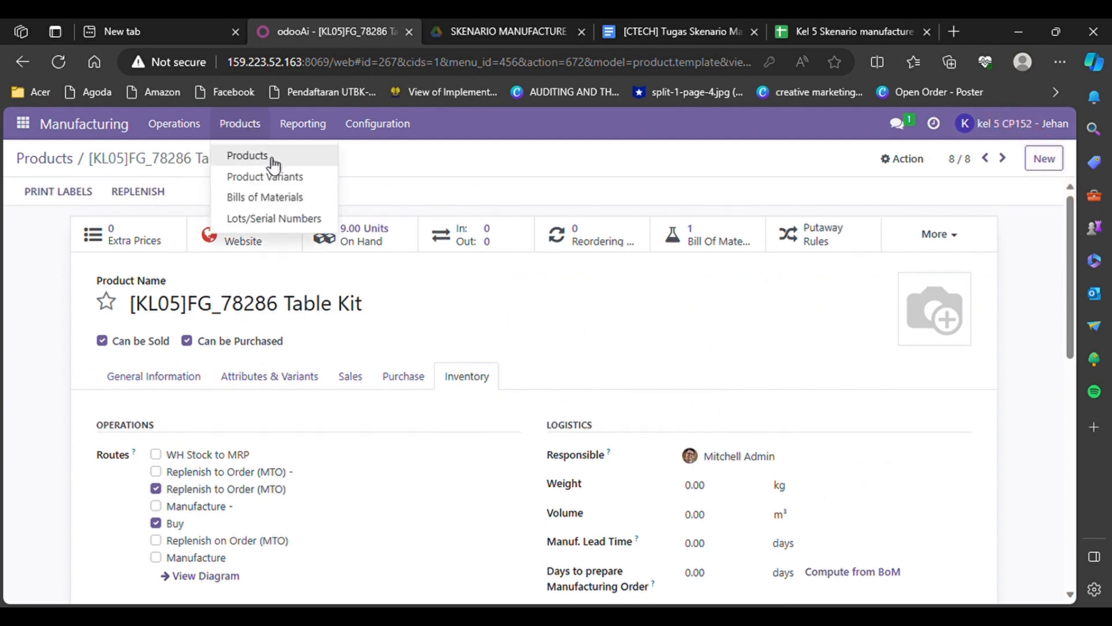
{"action": "left_click", "coordinate": [265, 157]}
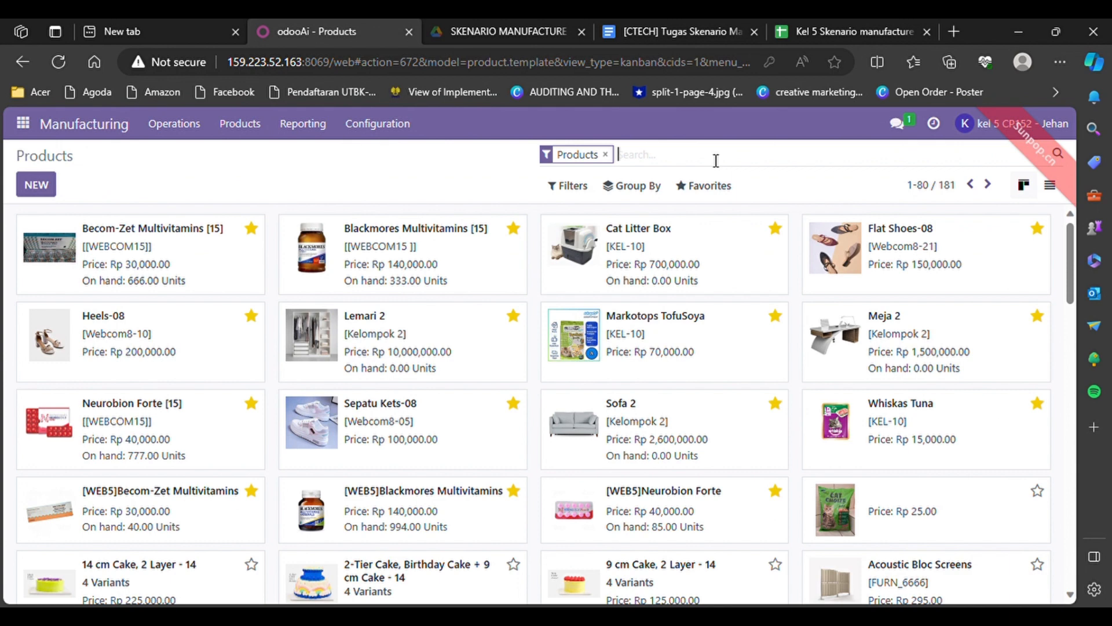
Filter products by RM and add the Replenish to Order (MTO) route to [RM_7023] Wood Panel - 05
{"action": "type", "text": "RM"}
{"action": "key", "text": "Return"}
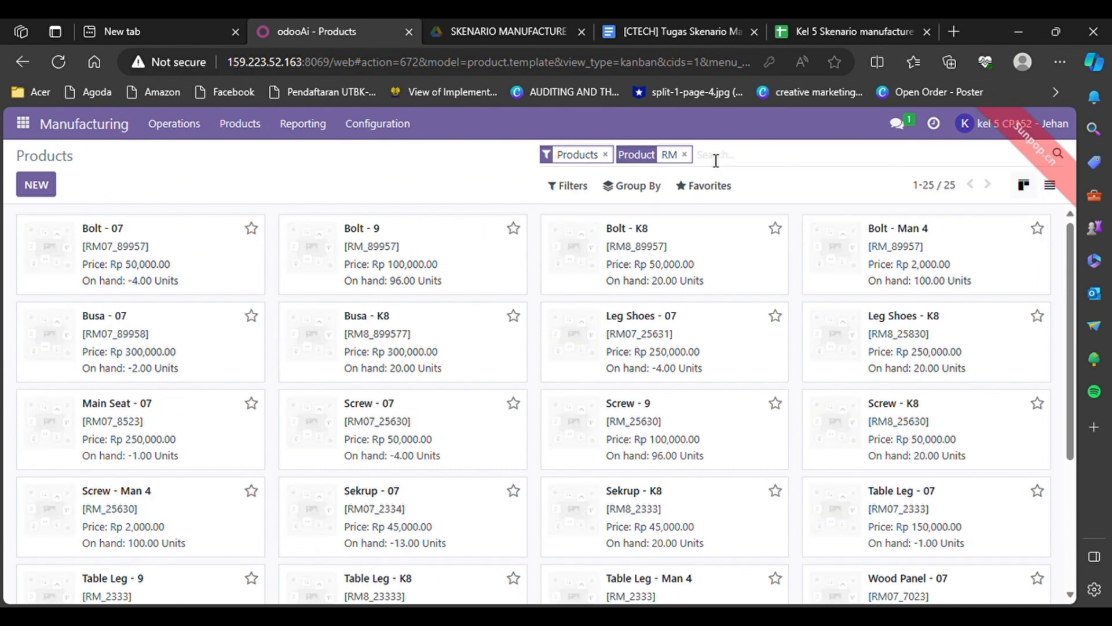
{"action": "scroll", "coordinate": [687, 478], "scroll_direction": "down", "scroll_amount": 3}
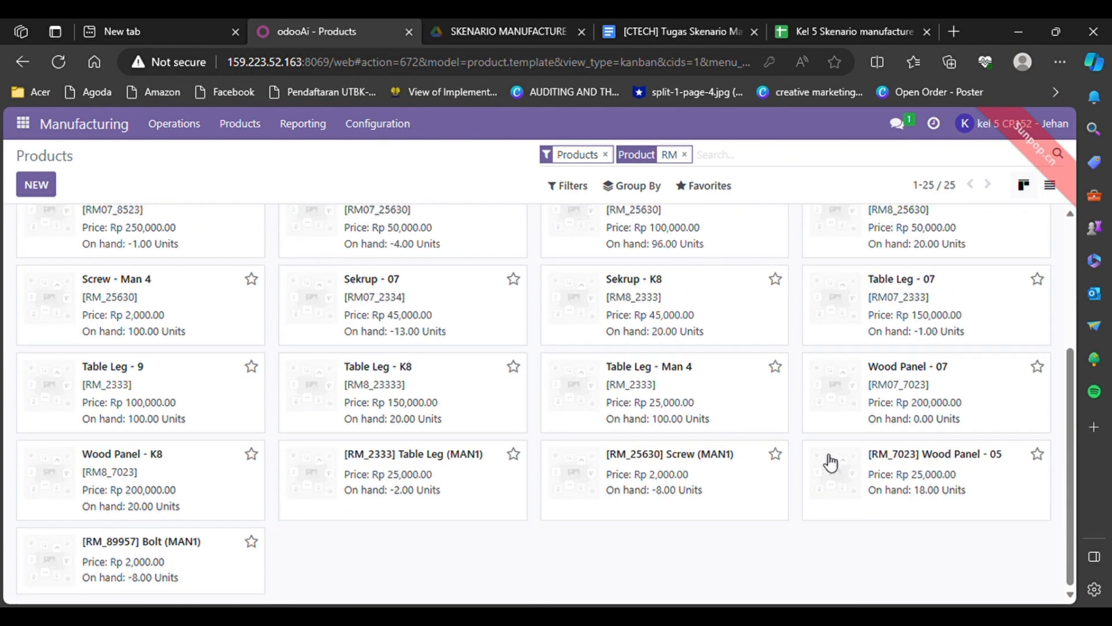
{"action": "left_click", "coordinate": [853, 464]}
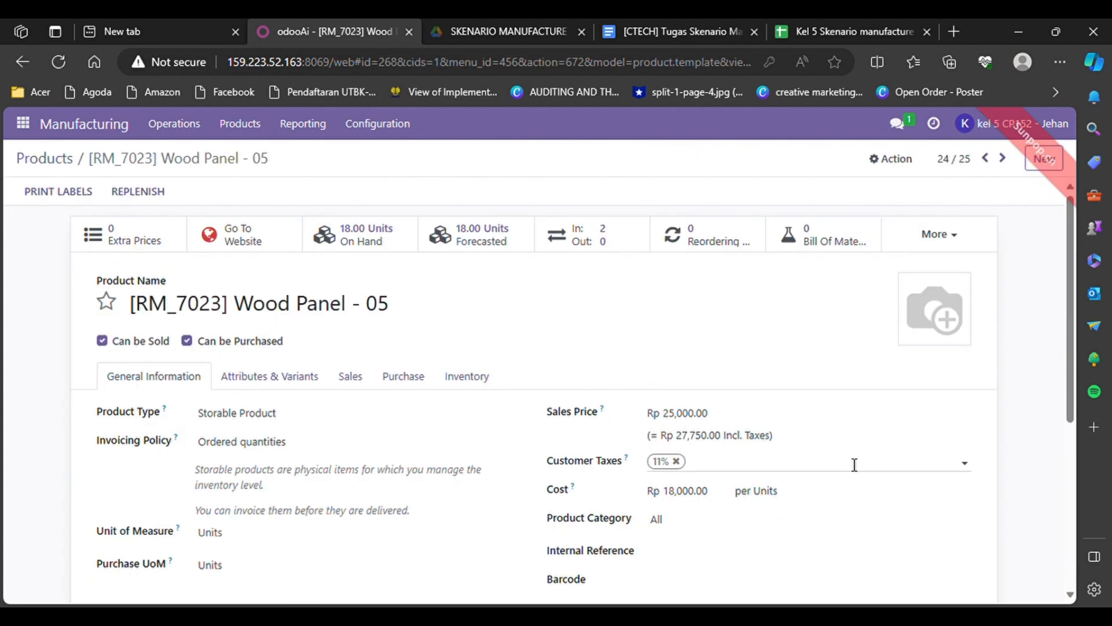
{"action": "left_click", "coordinate": [480, 382]}
{"action": "scroll", "coordinate": [480, 380], "scroll_direction": "down", "scroll_amount": 1}
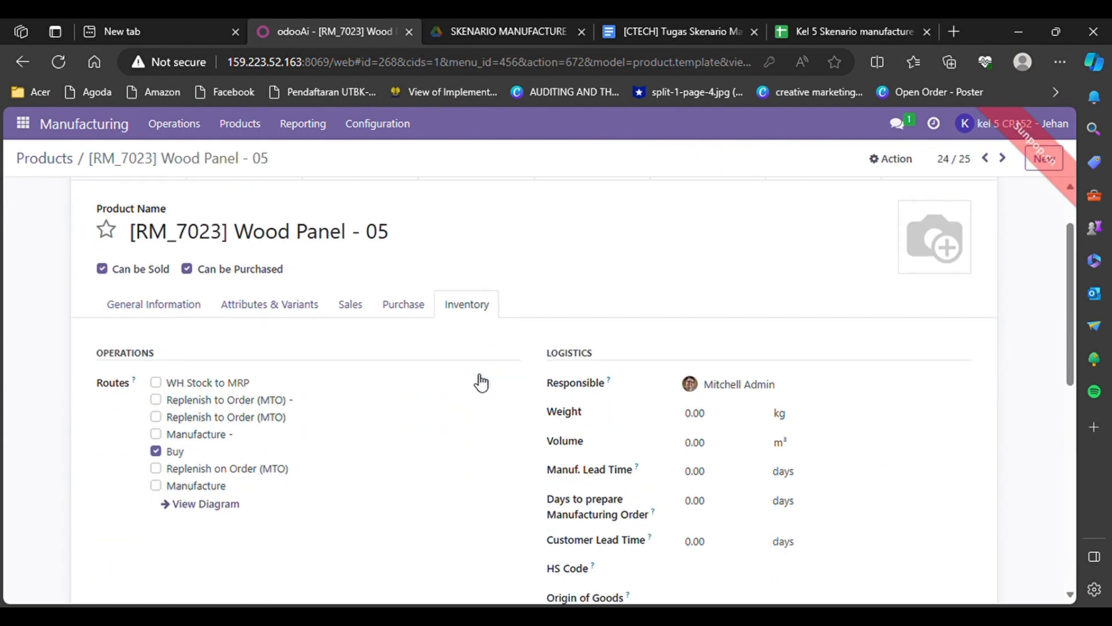
{"action": "left_click", "coordinate": [156, 417]}
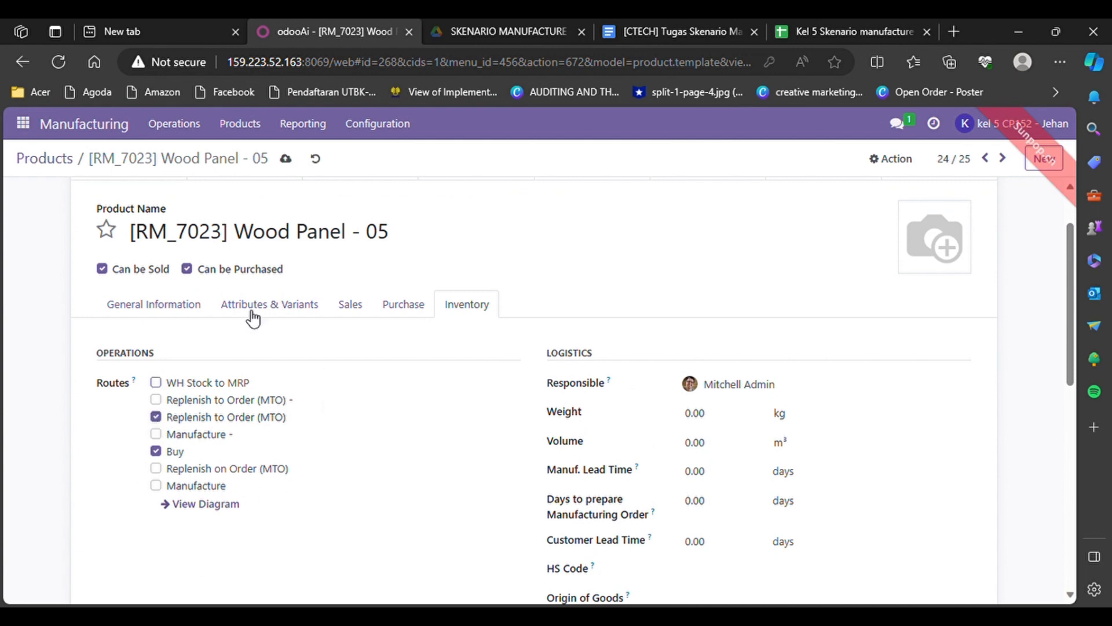
{"action": "scroll", "coordinate": [208, 286], "scroll_direction": "up", "scroll_amount": 1}
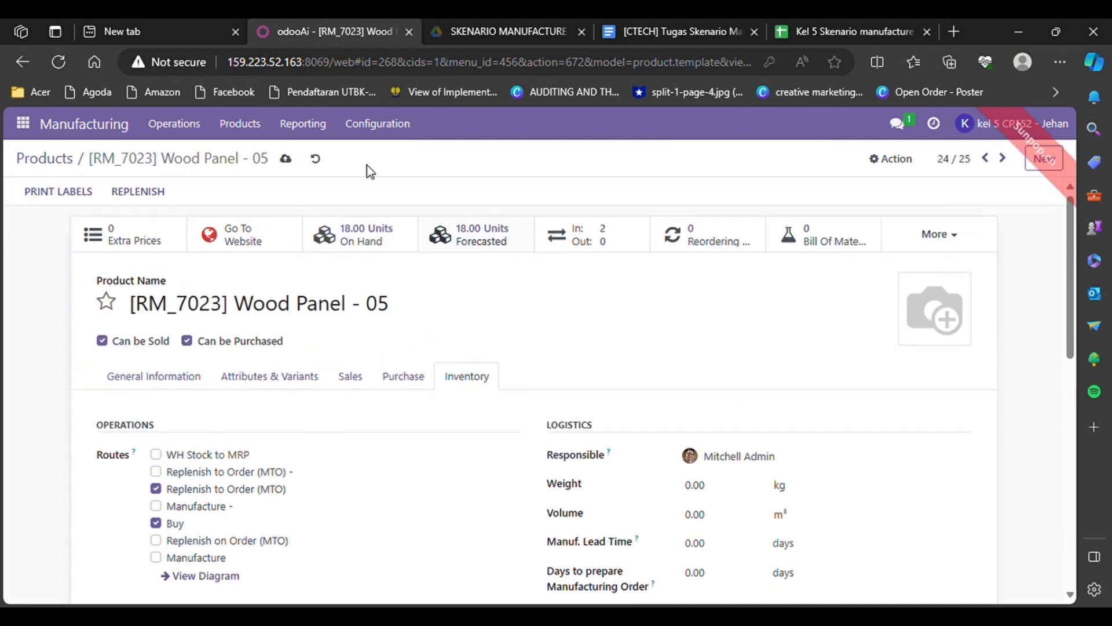
{"action": "left_click", "coordinate": [264, 134]}
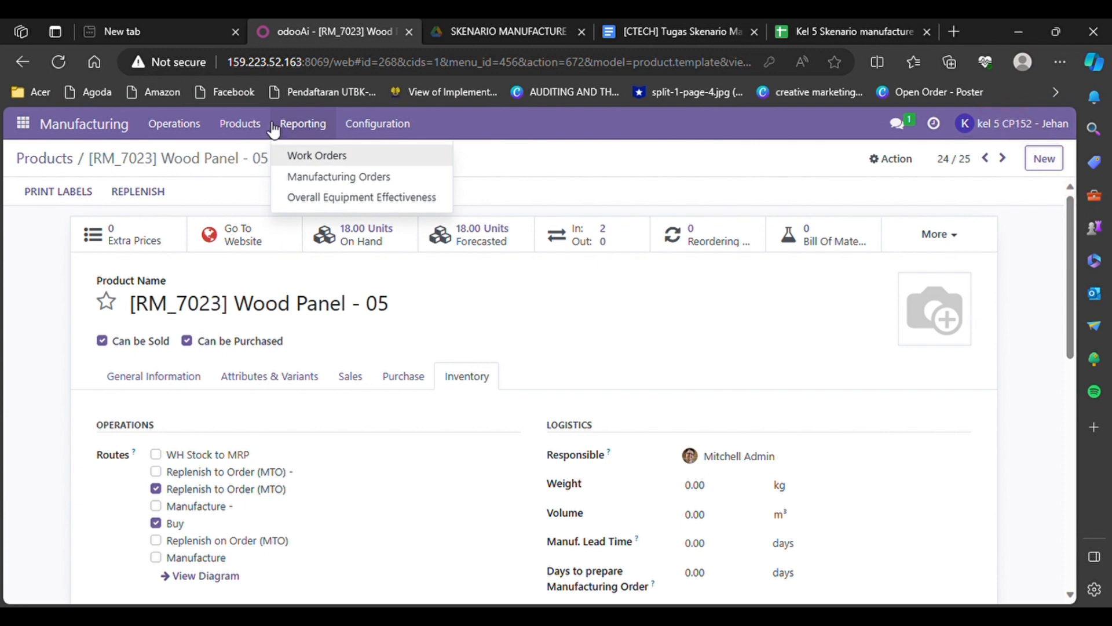
Open the Table Top - 05 bill of materials and view its cost overview
{"action": "mouse_move", "coordinate": [266, 122]}
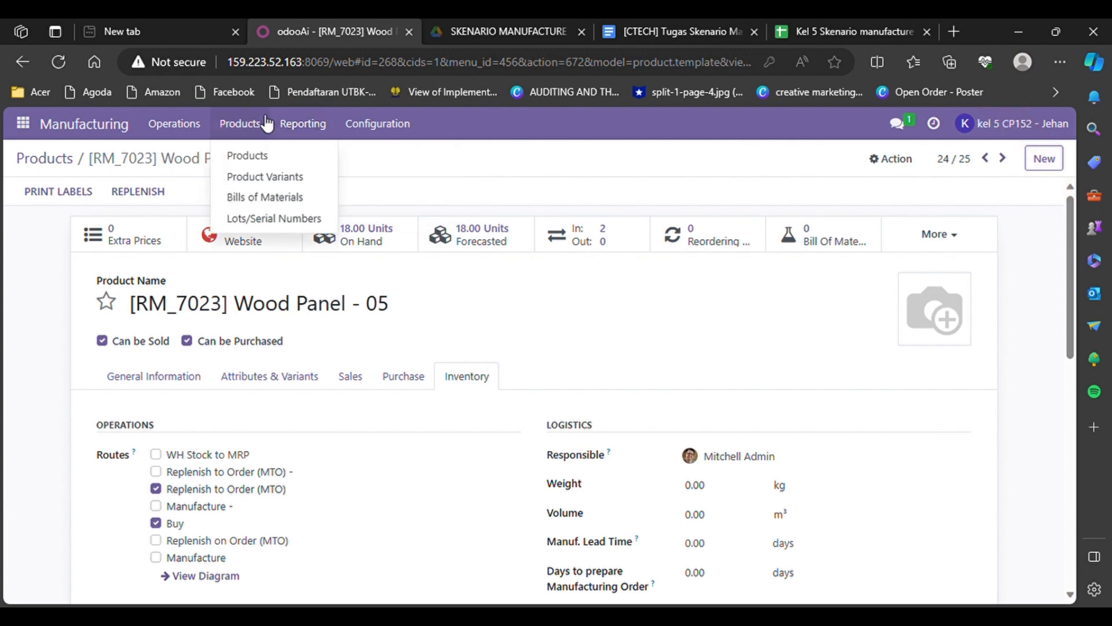
{"action": "left_click", "coordinate": [296, 199]}
{"action": "scroll", "coordinate": [164, 439], "scroll_direction": "down", "scroll_amount": 3}
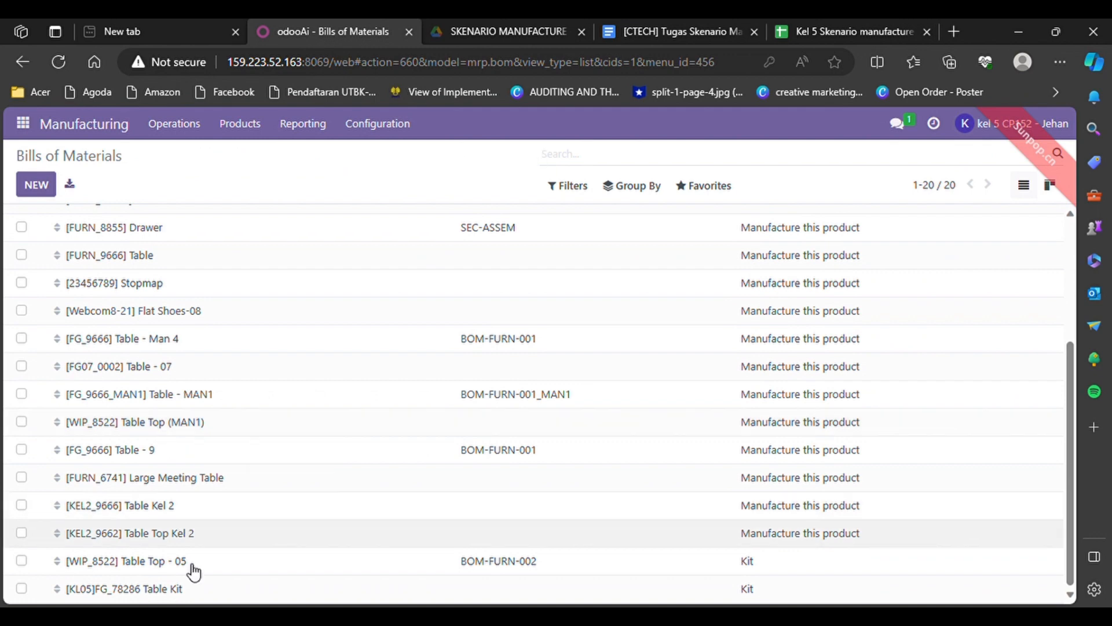
{"action": "left_click", "coordinate": [120, 565]}
{"action": "left_click", "coordinate": [942, 209]}
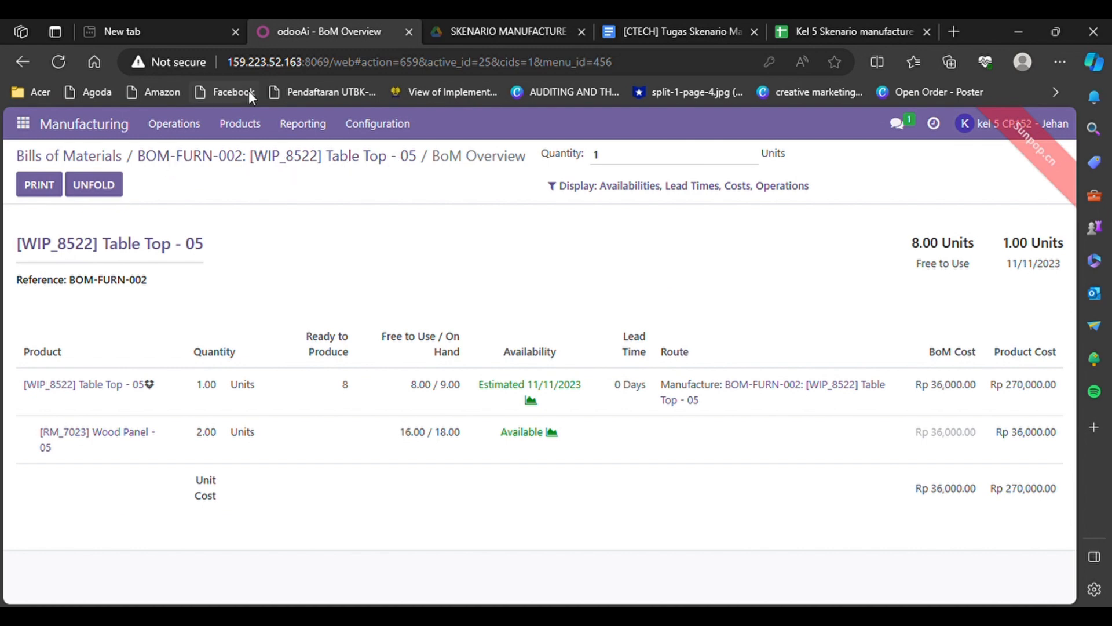
Open the Table Kit BoM Overview: BoM cost Rp 36,000.00 versus product cost Rp 260,000.00
{"action": "left_click", "coordinate": [258, 131]}
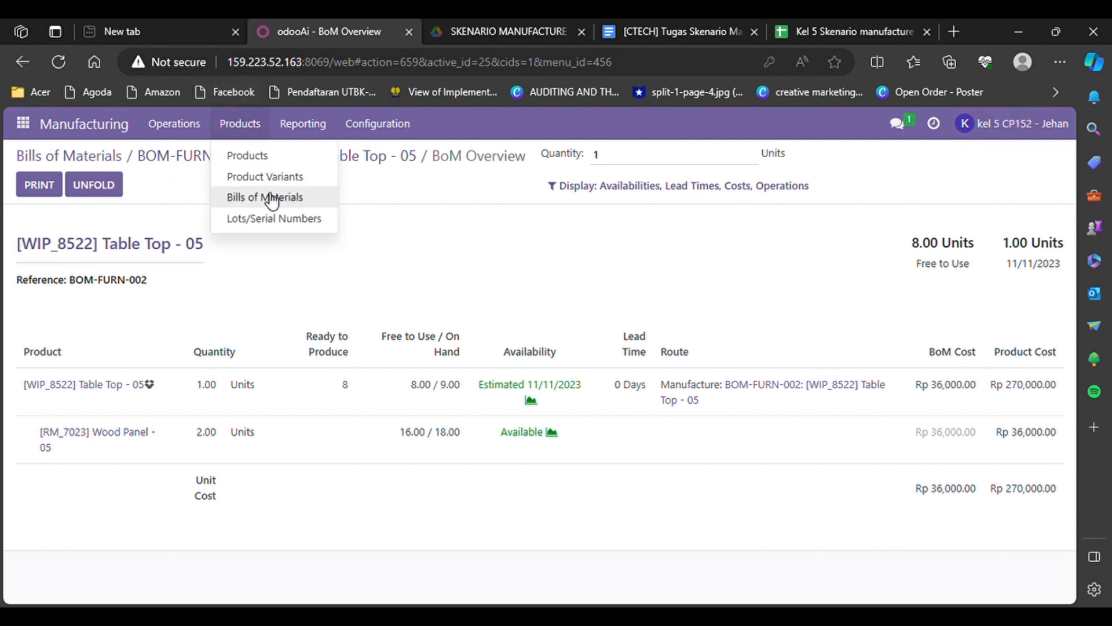
{"action": "left_click", "coordinate": [272, 197]}
{"action": "scroll", "coordinate": [235, 457], "scroll_direction": "down", "scroll_amount": 5}
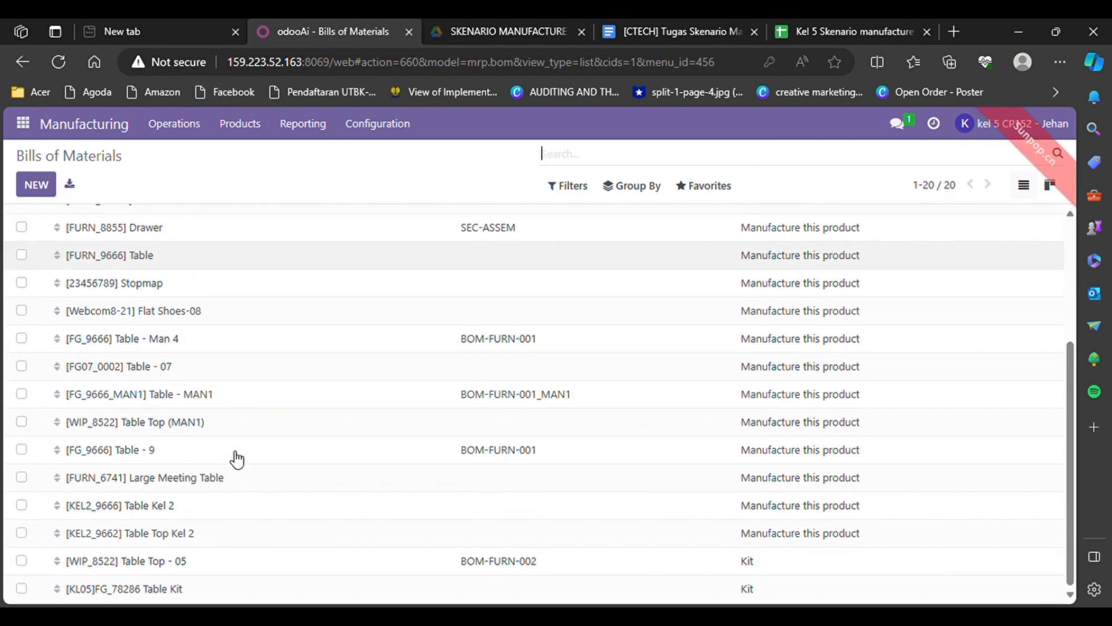
{"action": "left_click", "coordinate": [165, 590]}
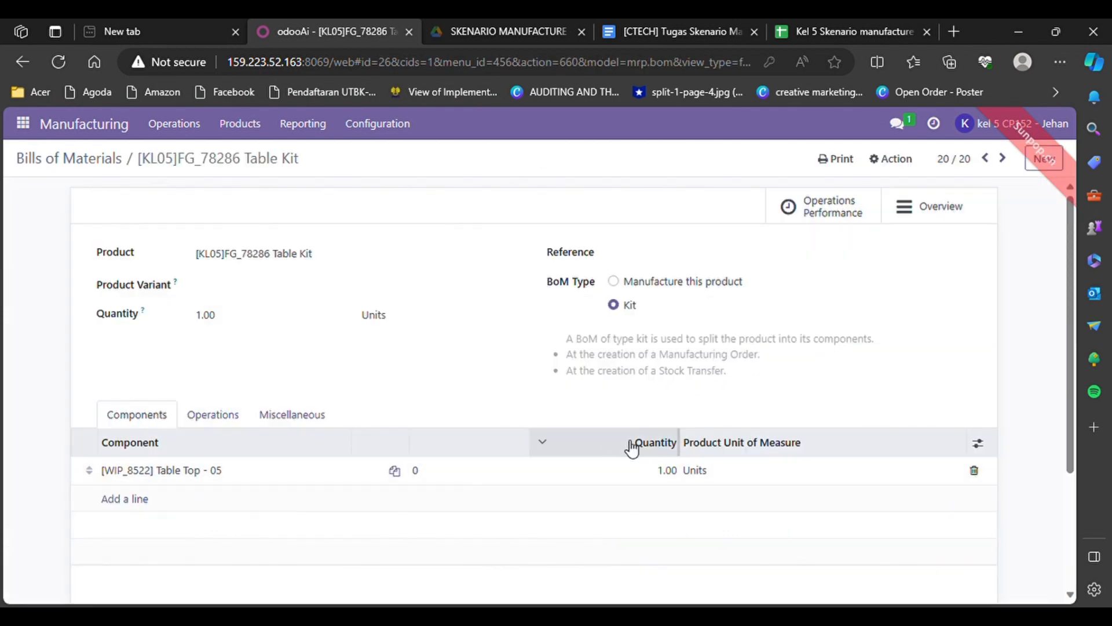
{"action": "left_click", "coordinate": [936, 225]}
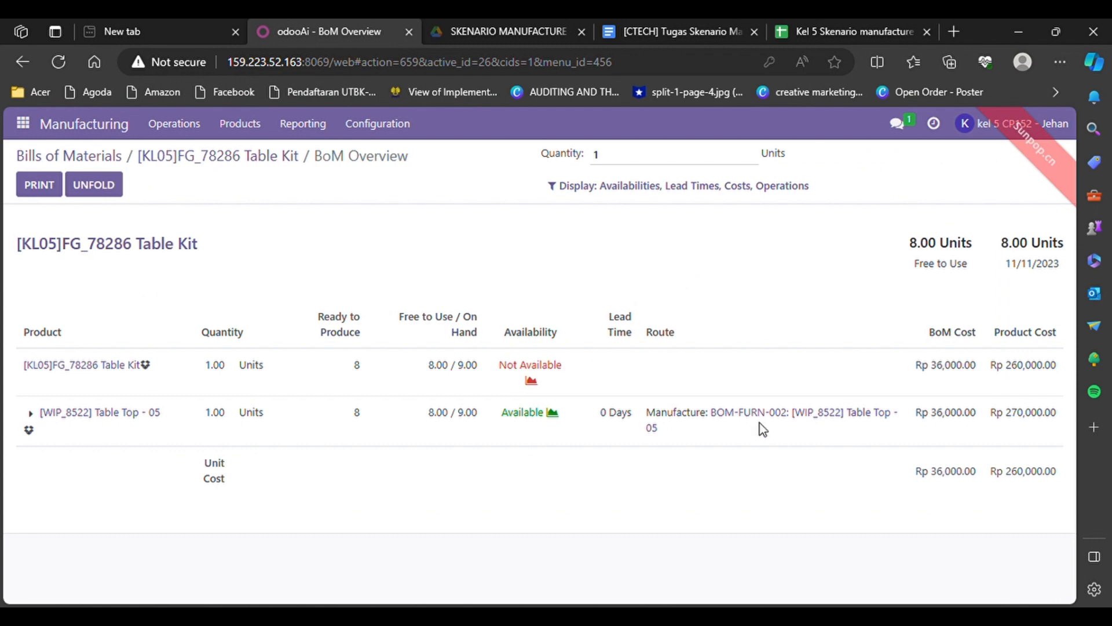